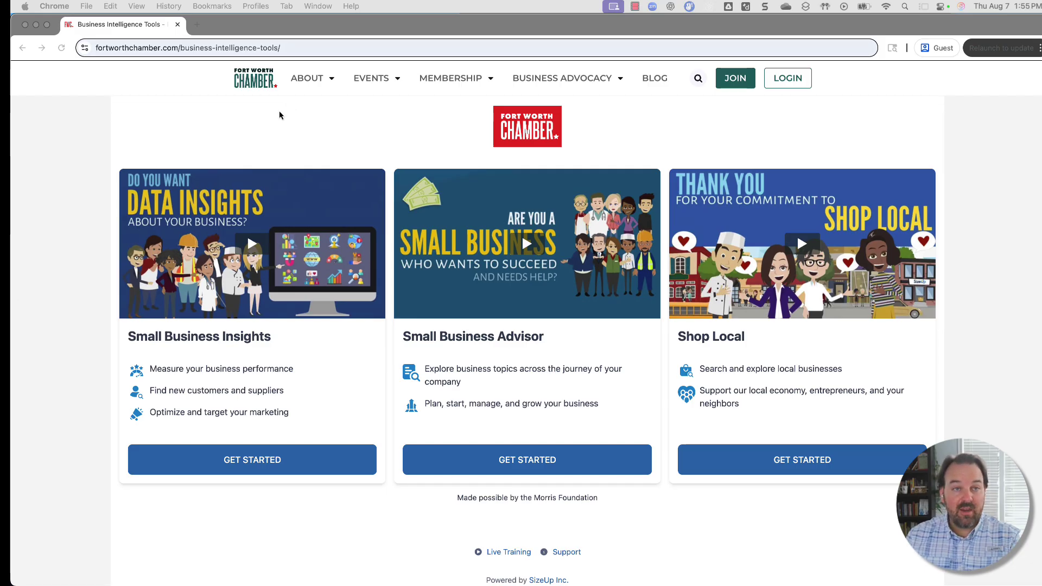
Step: Go to the Fort Worth Chamber home page and open its Business Intelligence Tools page
click(266, 102)
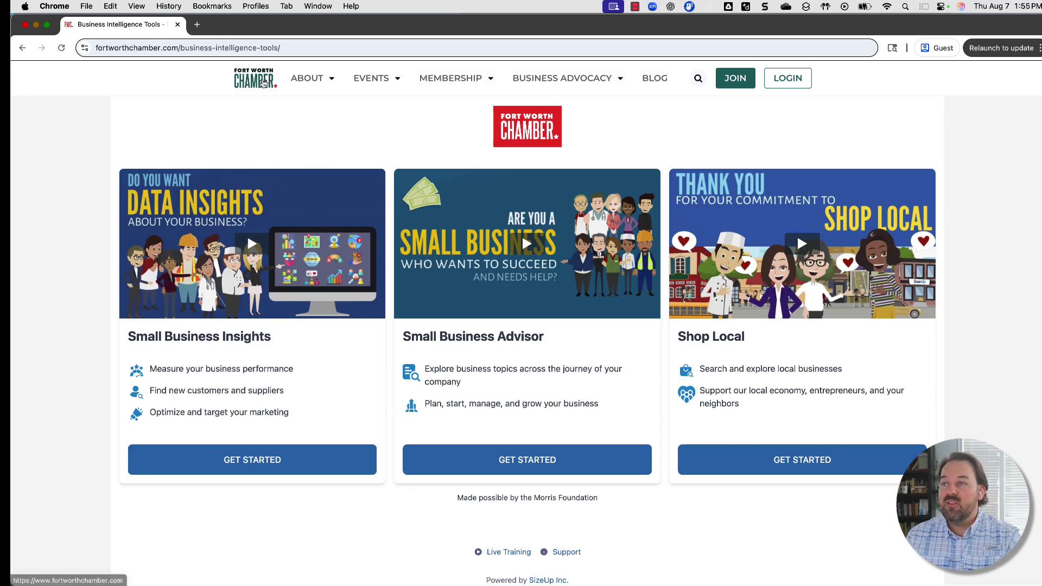
click(263, 82)
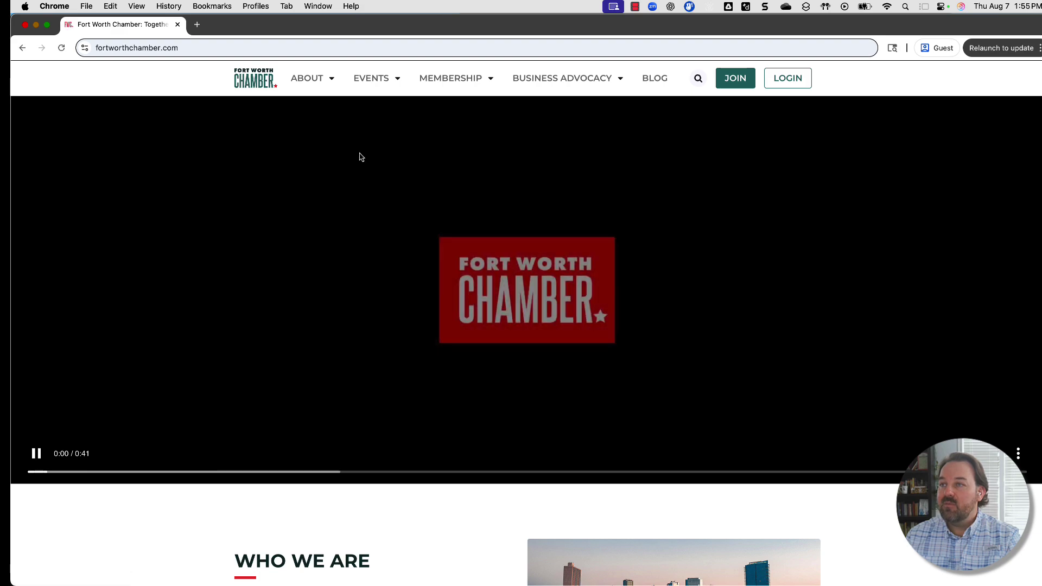
mouse_move(542, 83)
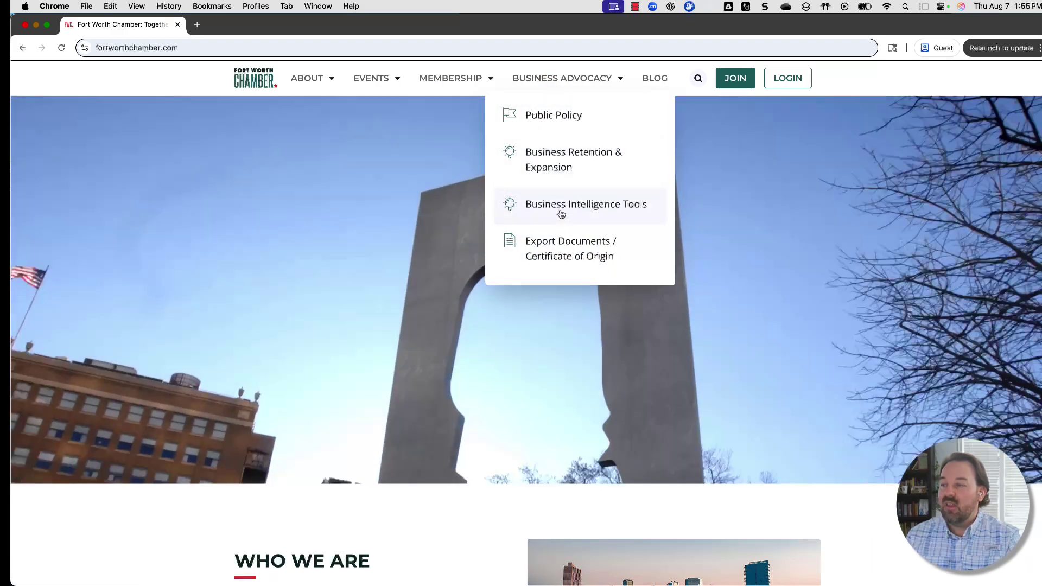
click(561, 213)
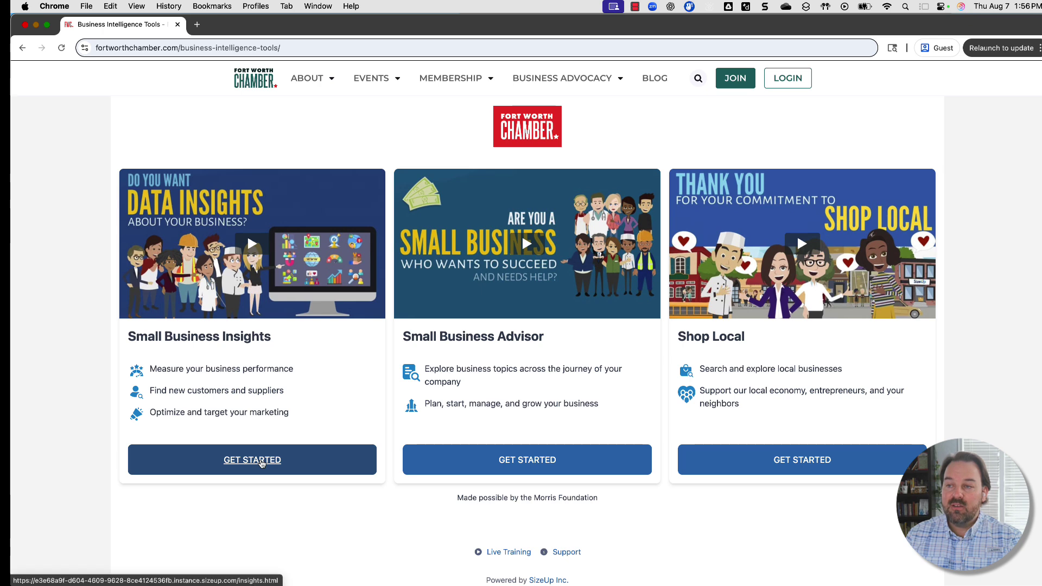
Step: Start Small Business Insights and set the industry to Coffee Shops
click(260, 461)
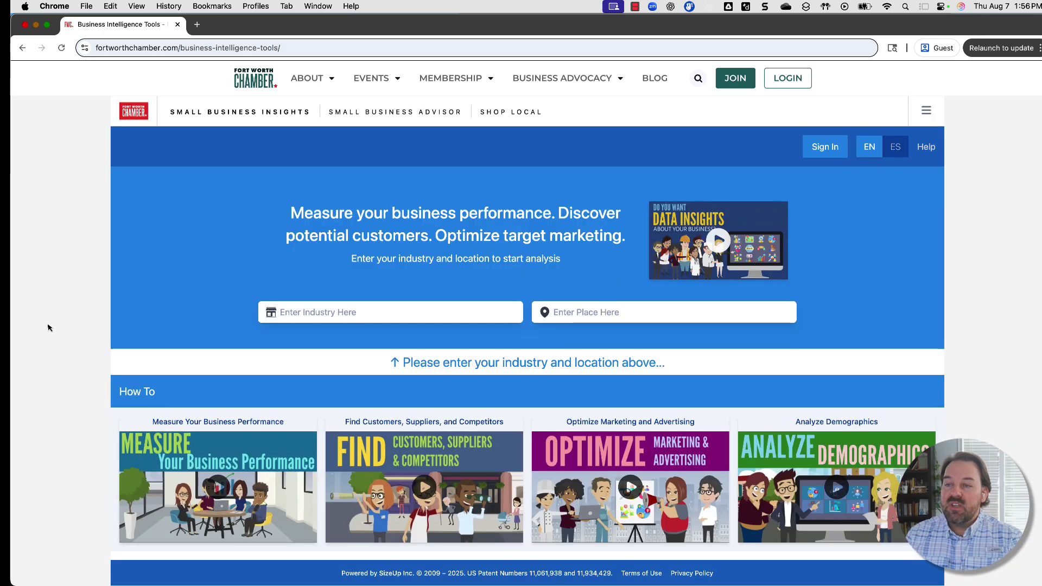
scroll(70, 337, down, 1)
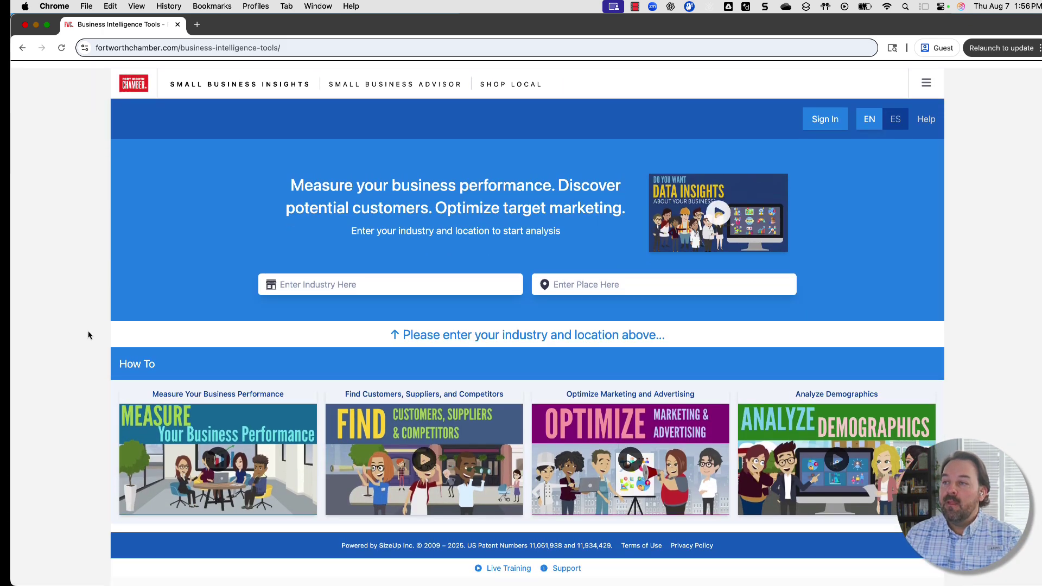
click(367, 286)
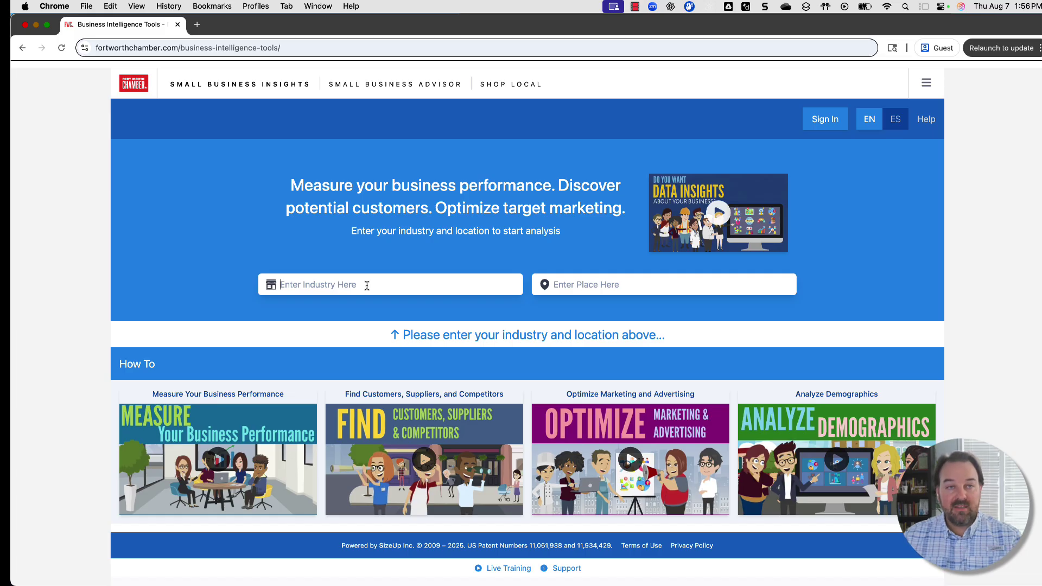
text(c)
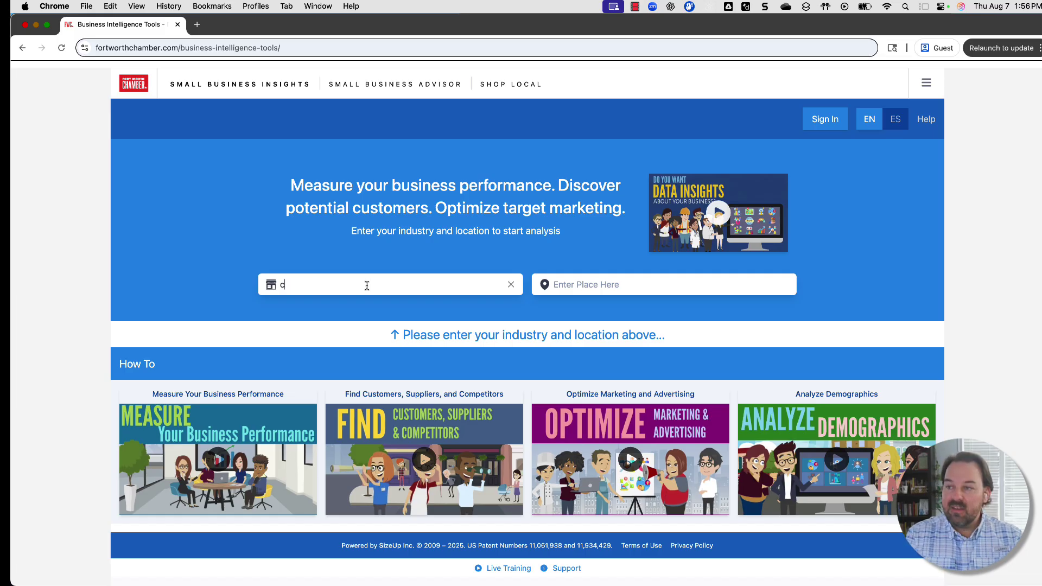
text(offee)
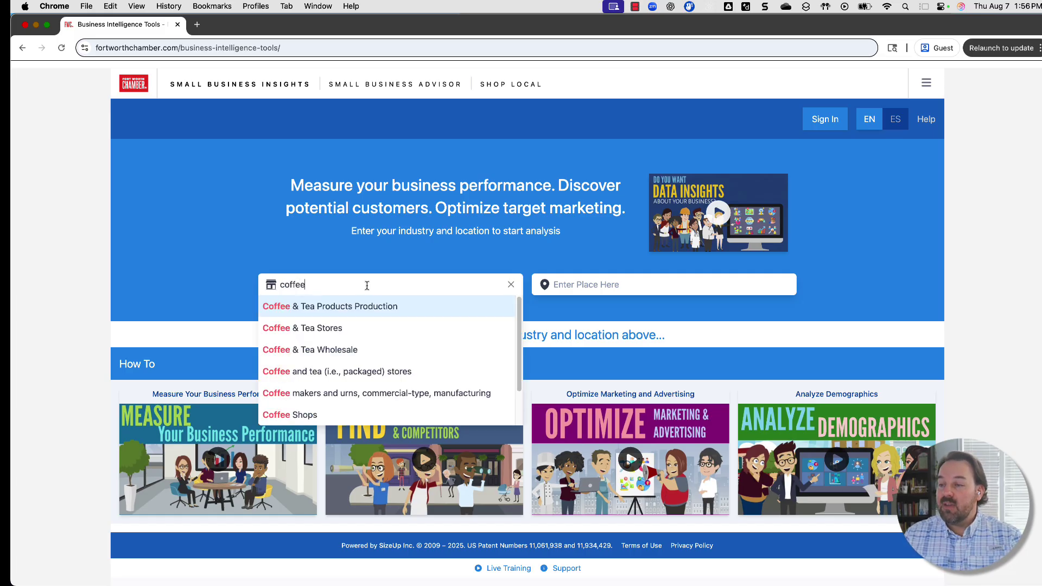
click(319, 413)
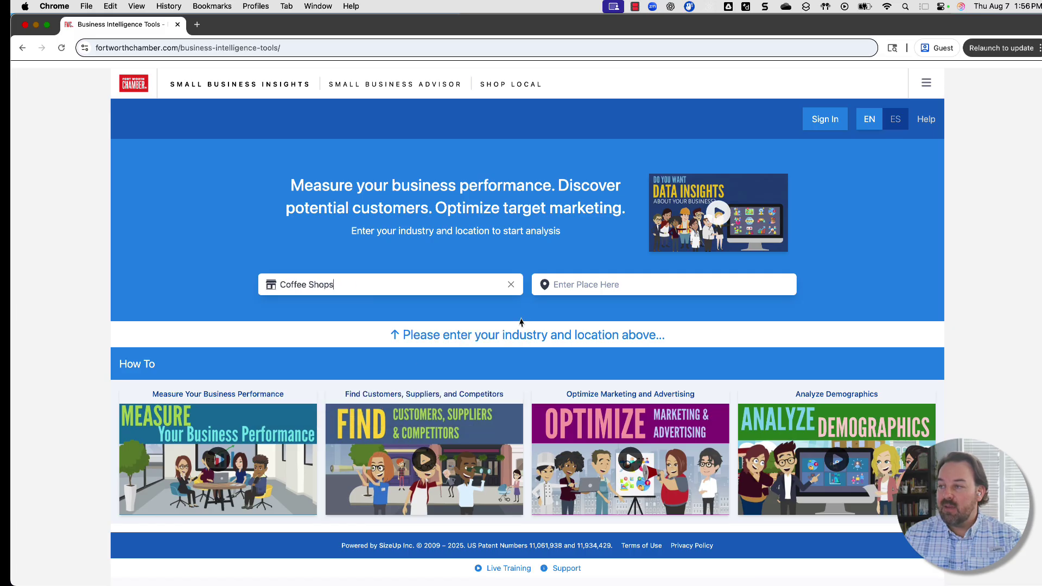
Step: Set the place to Fort Worth, TX and continue to the analysis options
click(576, 289)
text(fort worth)
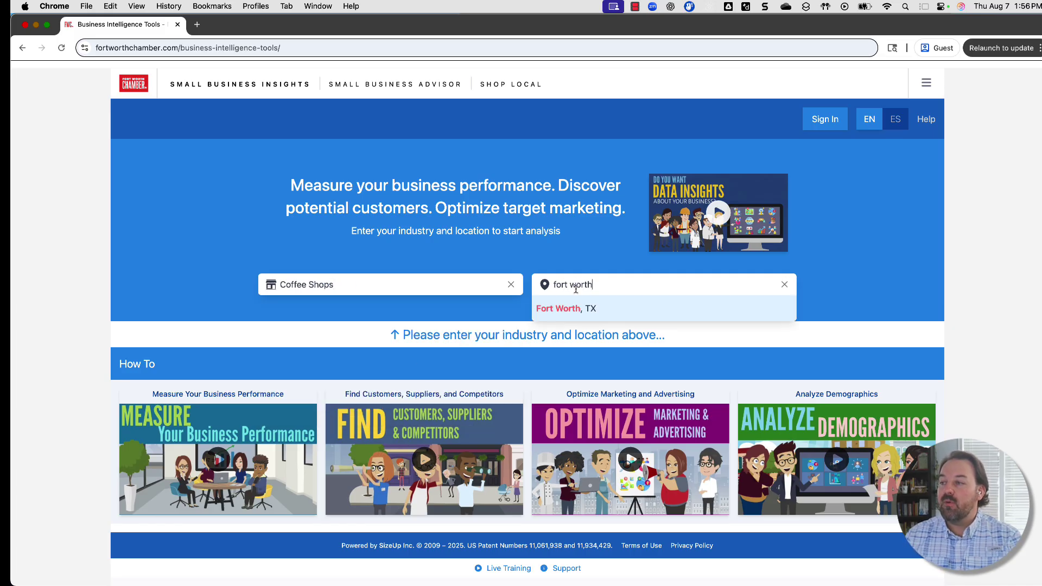
click(584, 317)
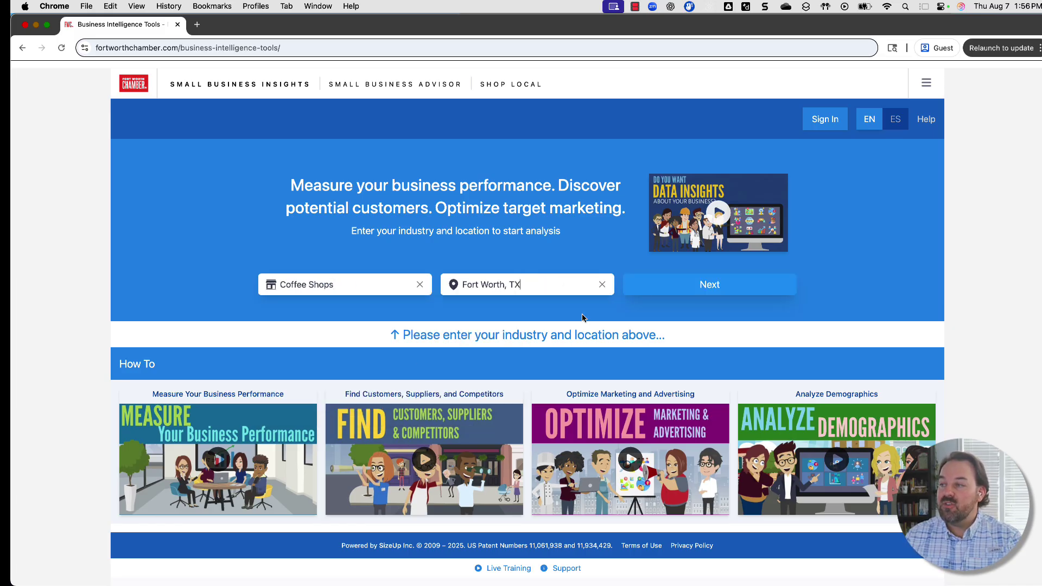
click(712, 284)
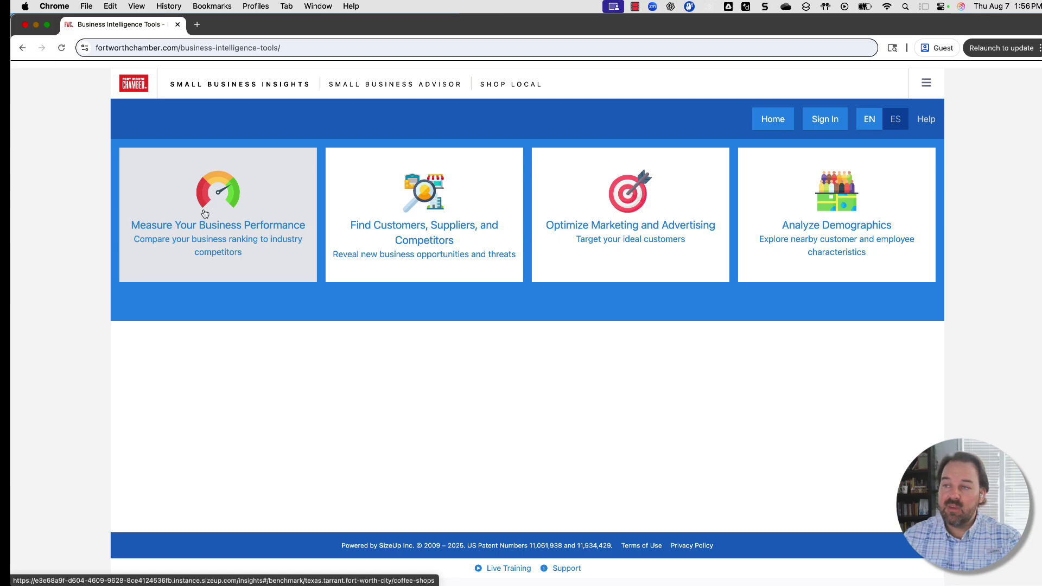
Step: Choose Measure Your Business Performance and set the business's annual revenue to $1,000,000
click(204, 213)
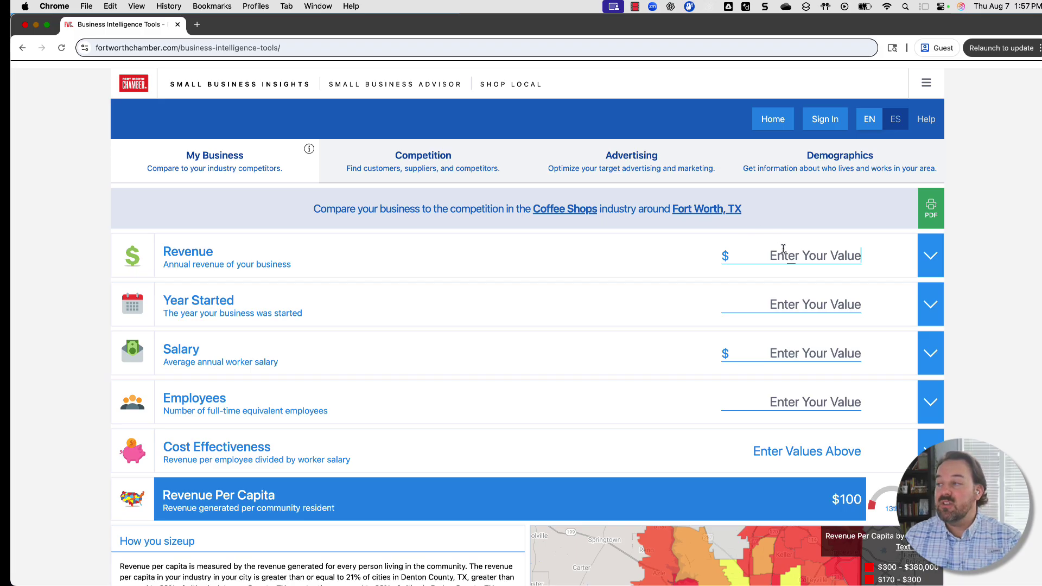
text(1000000)
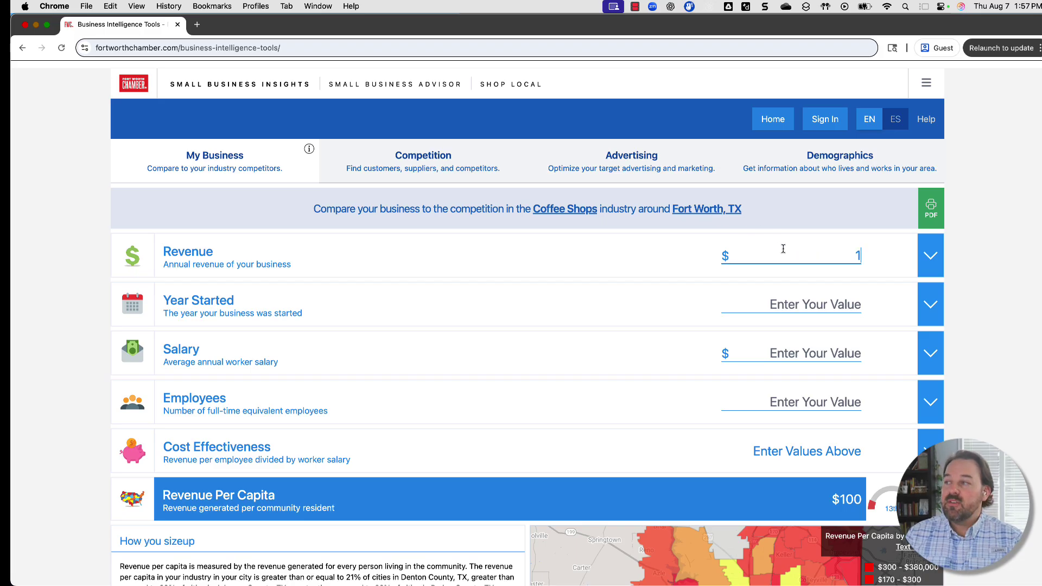
key(Return)
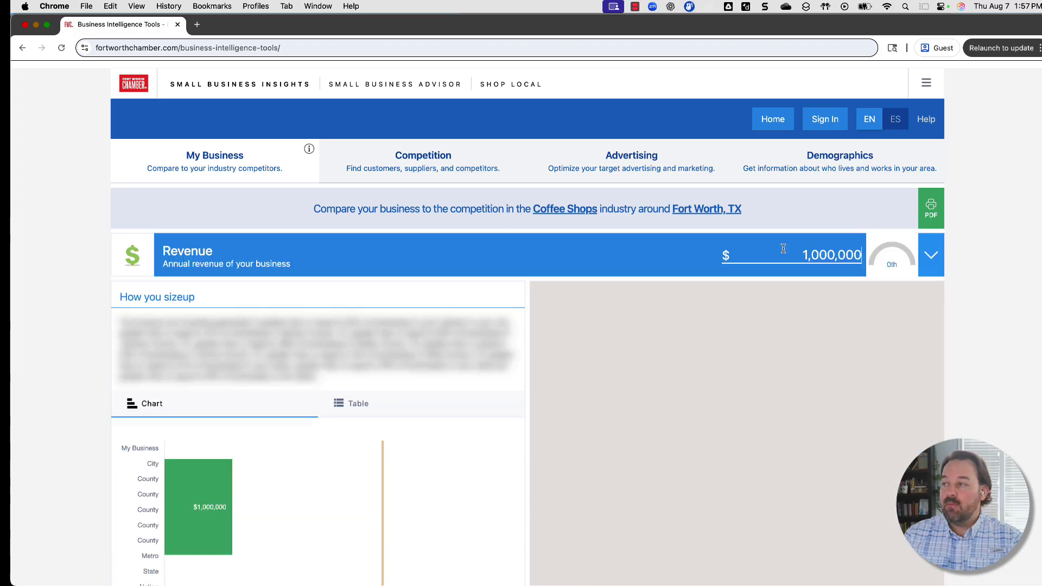
Step: Examine the revenue comparison across city, counties, metro, state and nation as a table and as a chart
scroll(454, 468, down, 1)
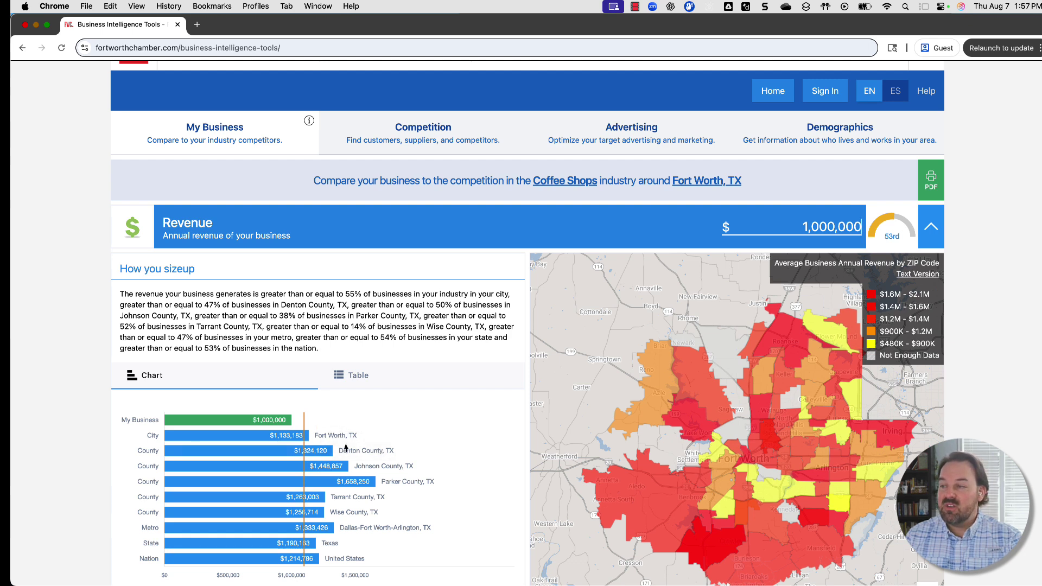
scroll(456, 440, down, 4)
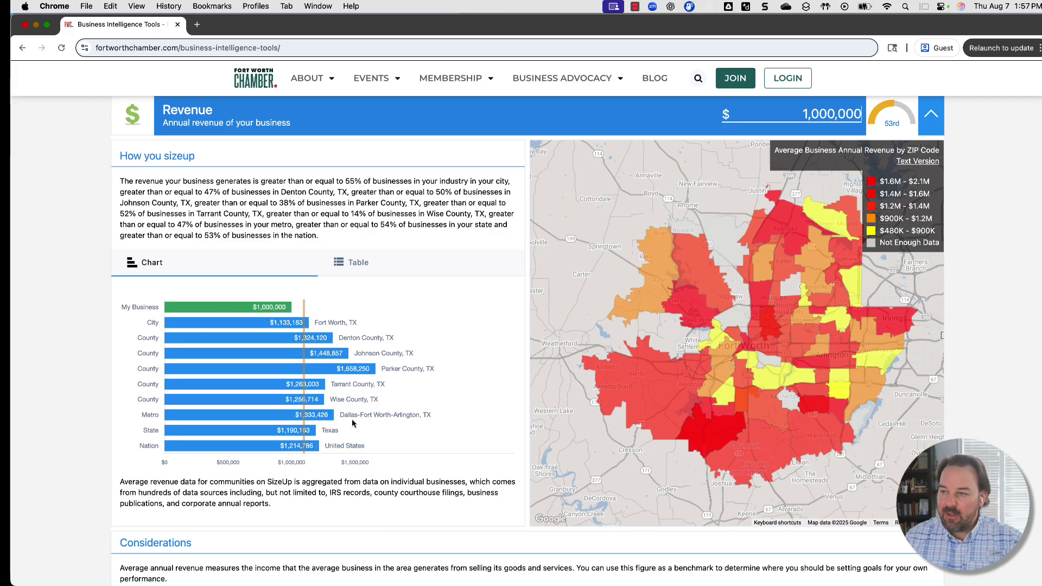
click(378, 265)
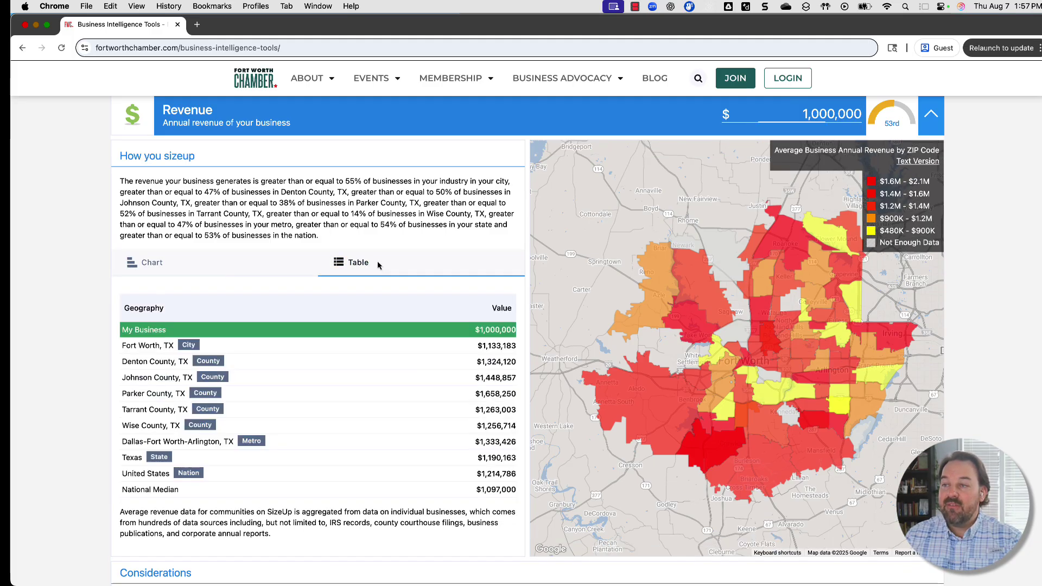
drag(116, 332, 517, 494)
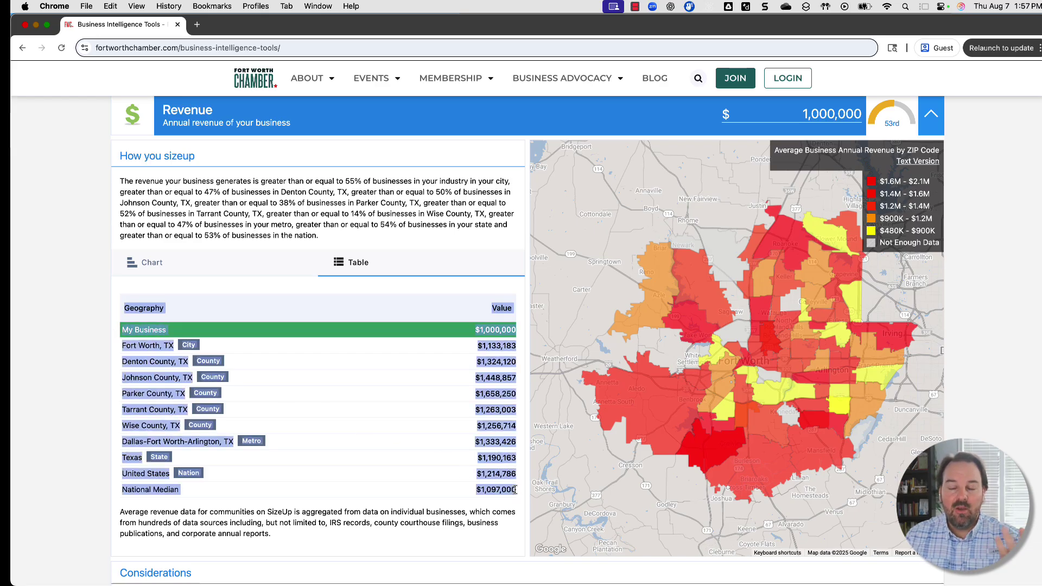
click(276, 291)
click(247, 265)
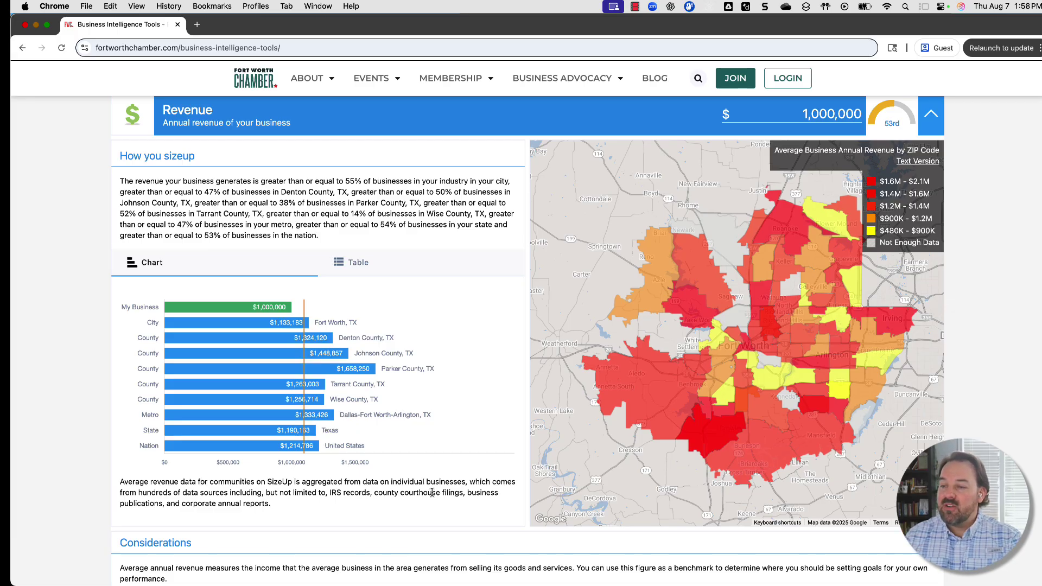
Step: Set the year the business started to 2020
scroll(432, 491, down, 5)
scroll(449, 445, down, 5)
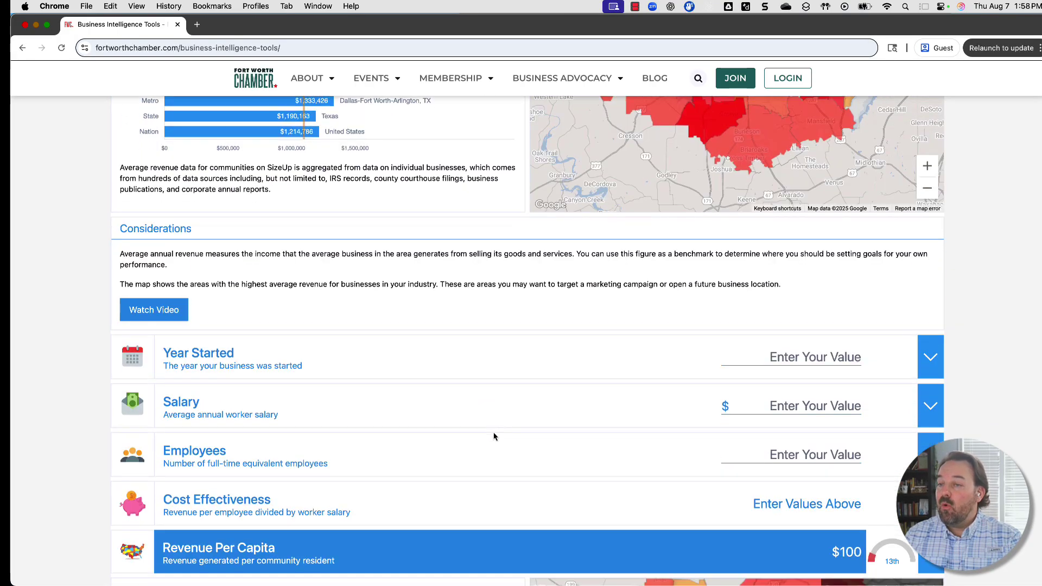
click(797, 143)
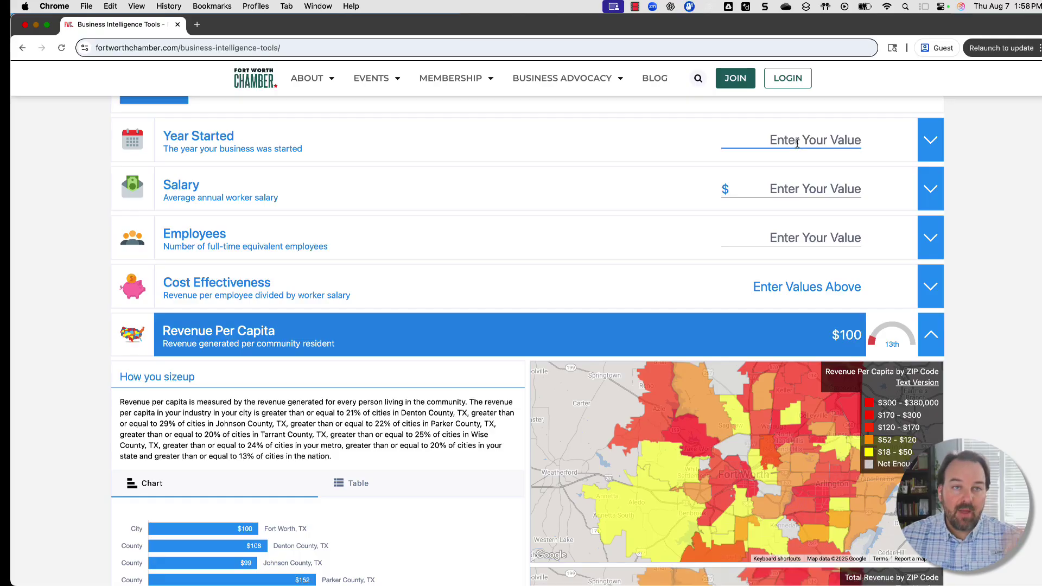
text(2020)
key(Return)
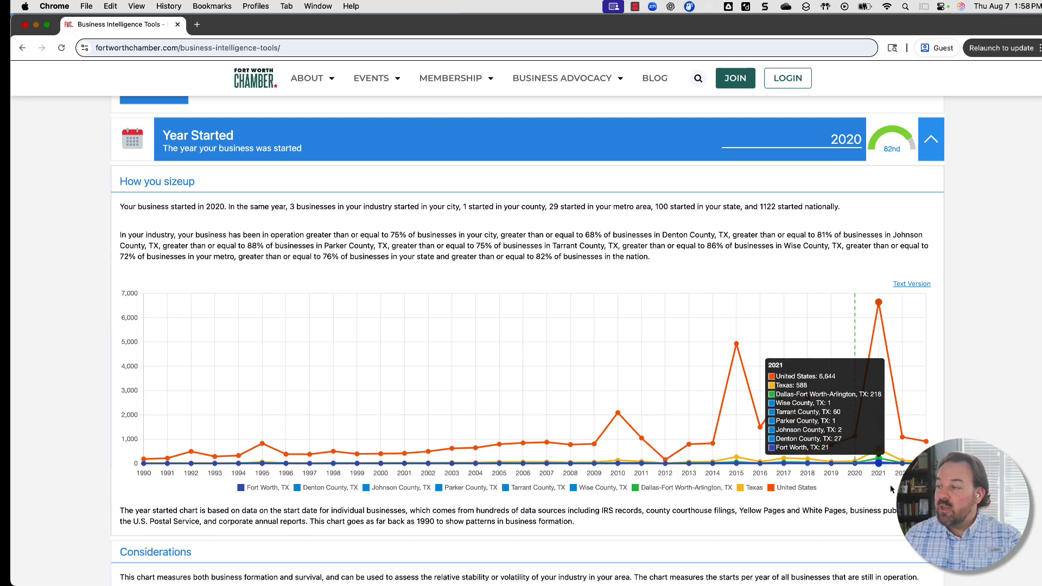
Step: Hide every line except Fort Worth, TX and Tarrant County, TX in the Year Started chart and inspect the values for 2021
click(771, 490)
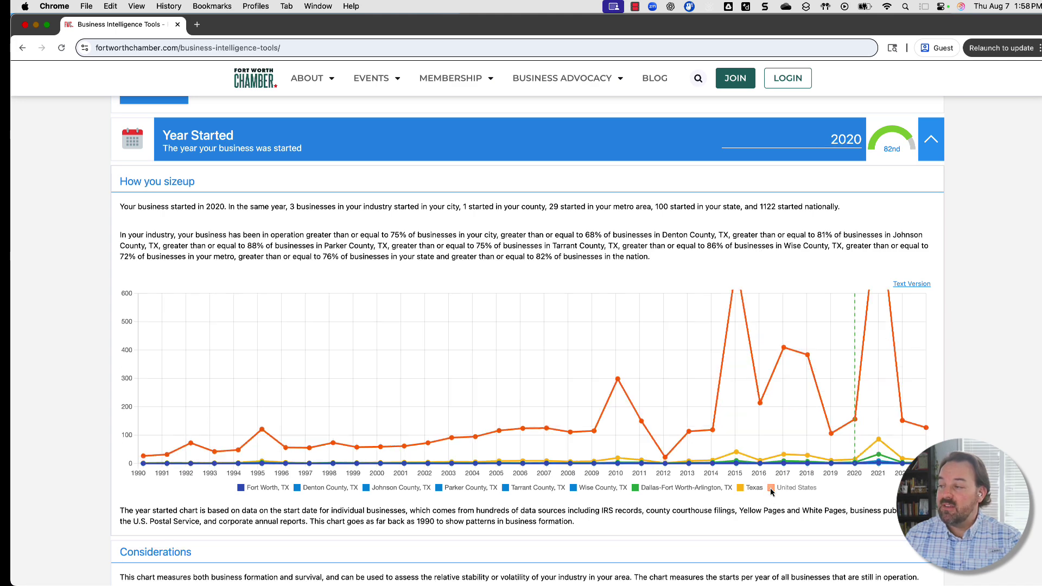
click(741, 488)
click(635, 489)
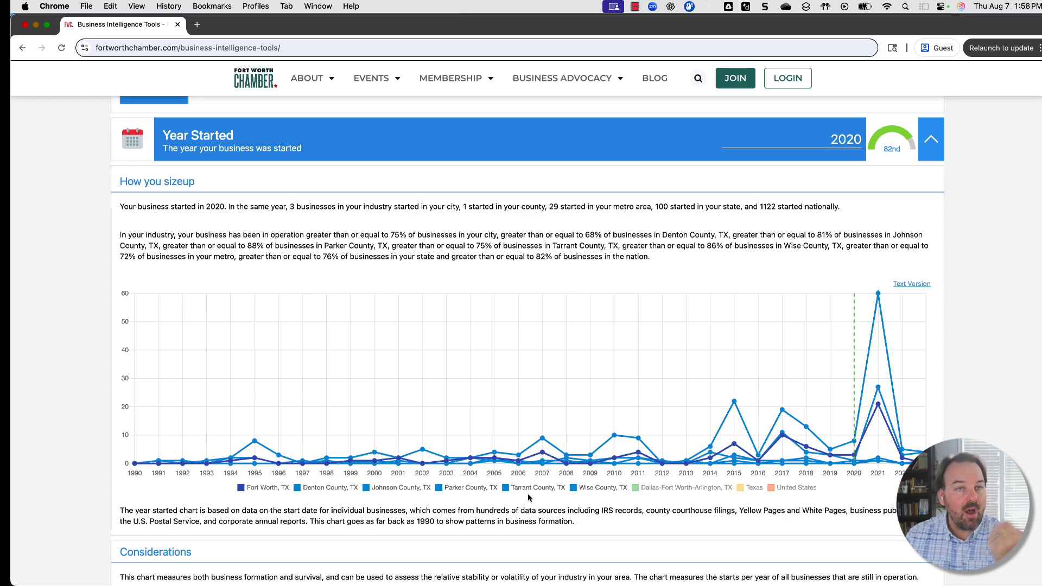
click(573, 488)
click(439, 488)
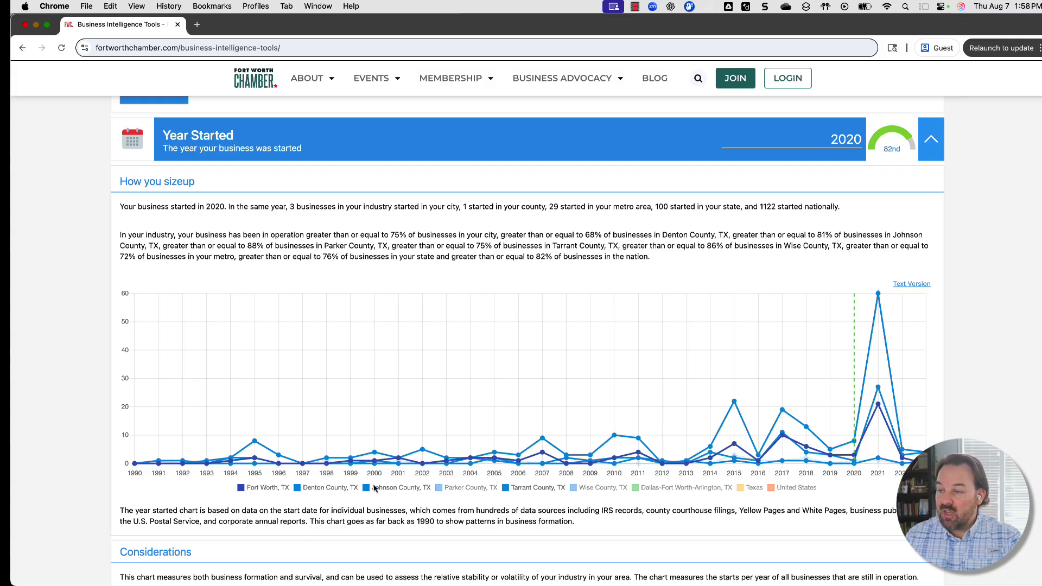
click(365, 488)
click(300, 489)
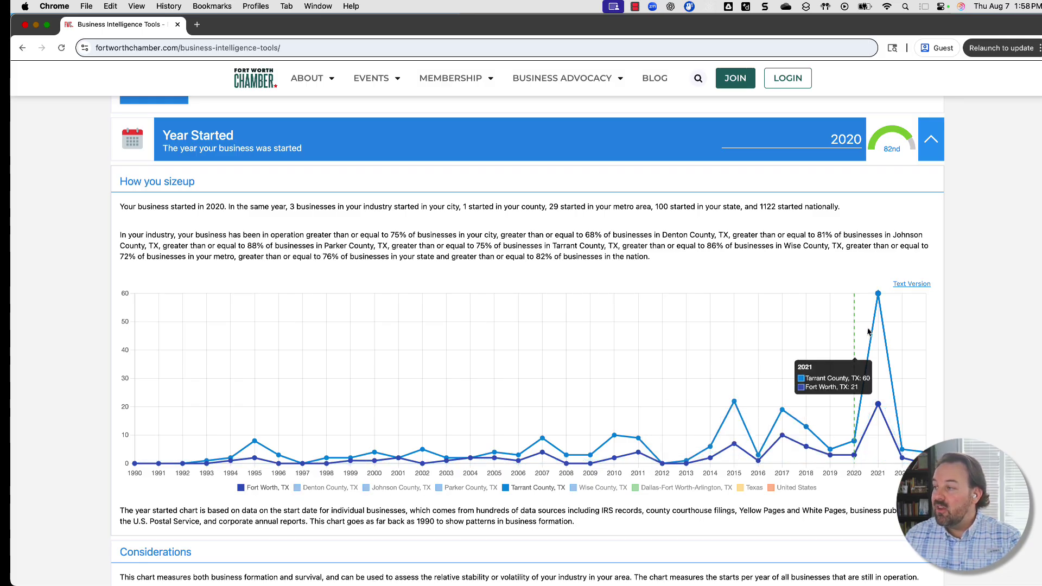
mouse_move(879, 344)
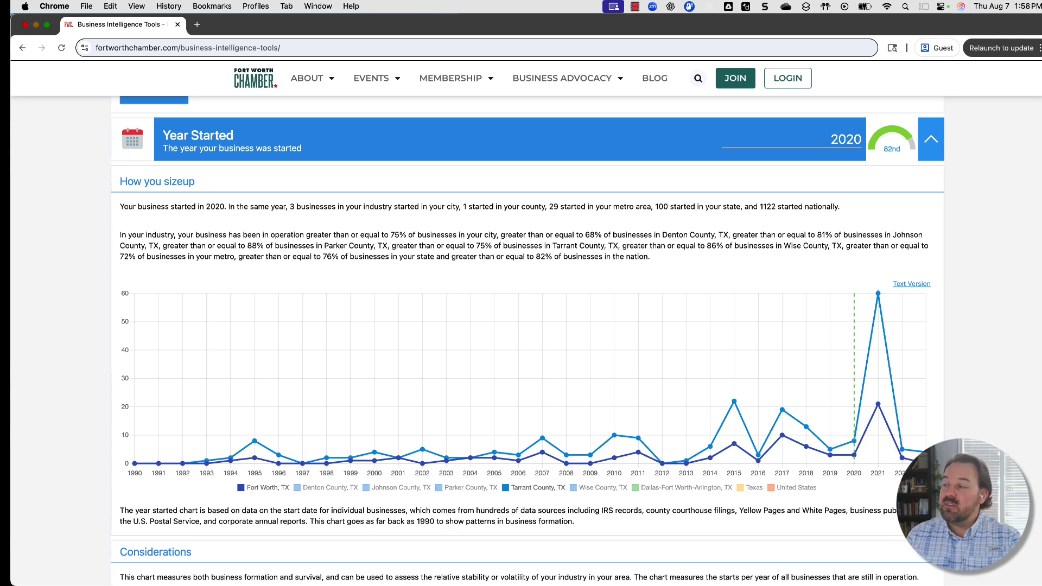
Step: Set the average annual worker salary to $30,000
scroll(526, 342, down, 10)
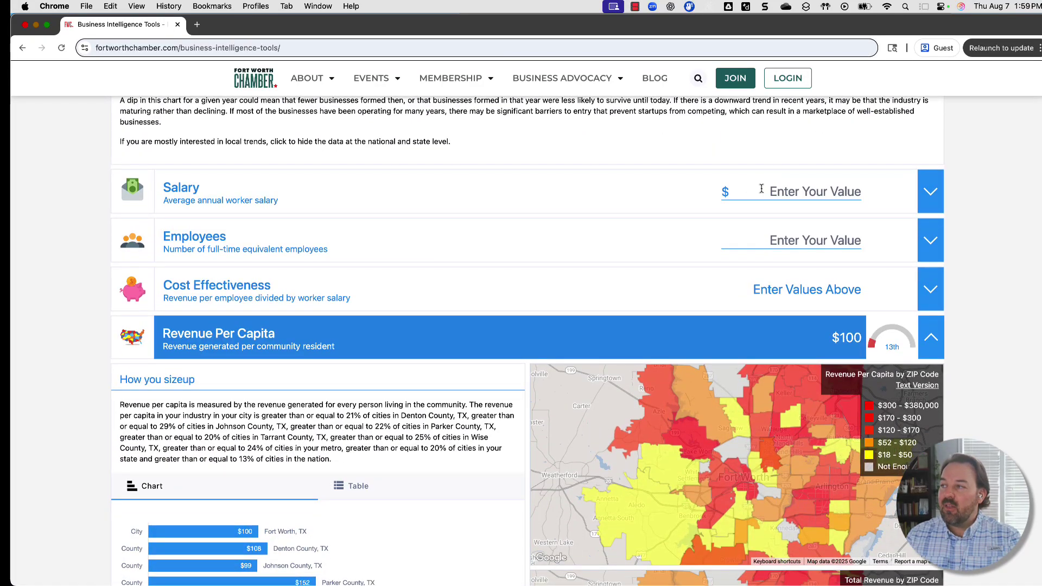
text(300000)
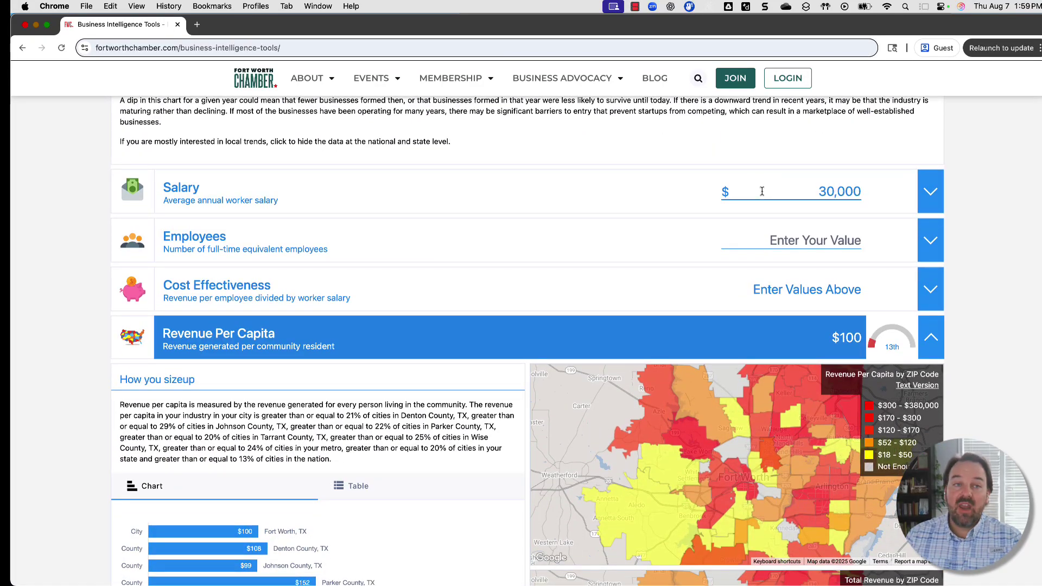
key(Return)
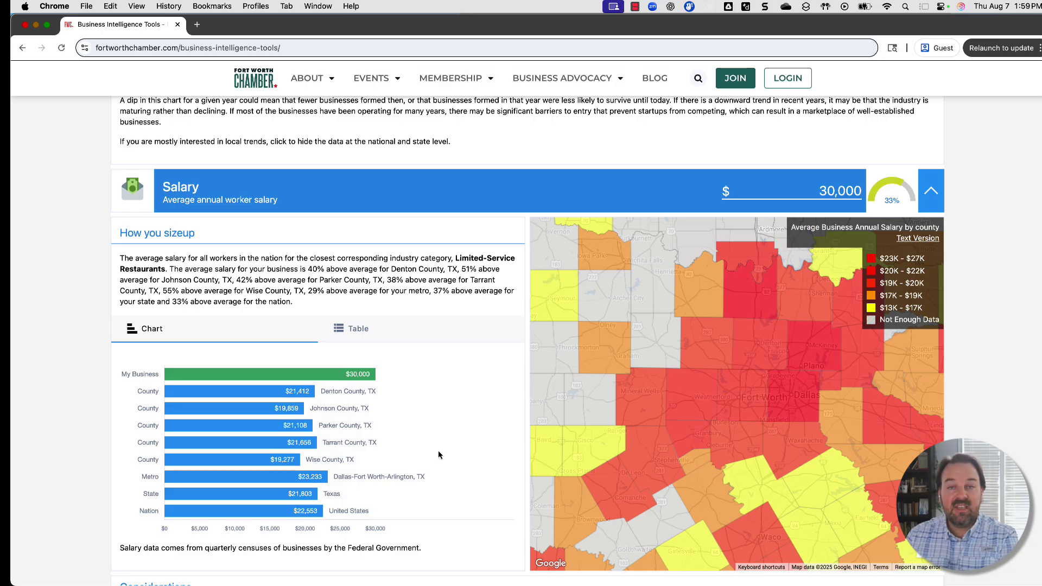
Step: Add Hosts and Hostesses, Restaurant, Lounge, and Coffee Shop and Cooks, Short Order to the Hourly Wage by Occupation comparison
scroll(438, 454, down, 6)
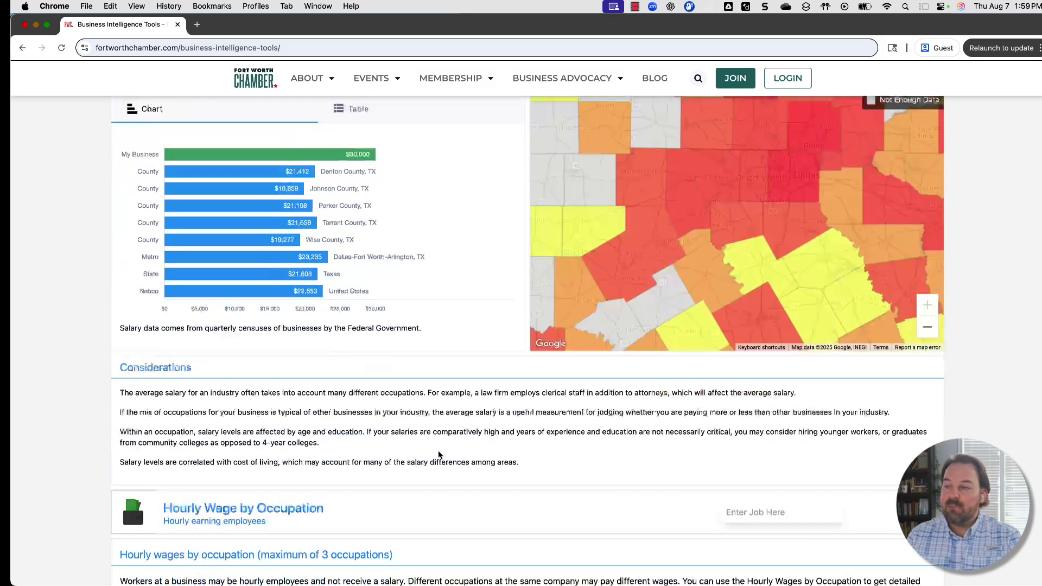
scroll(438, 450, down, 2)
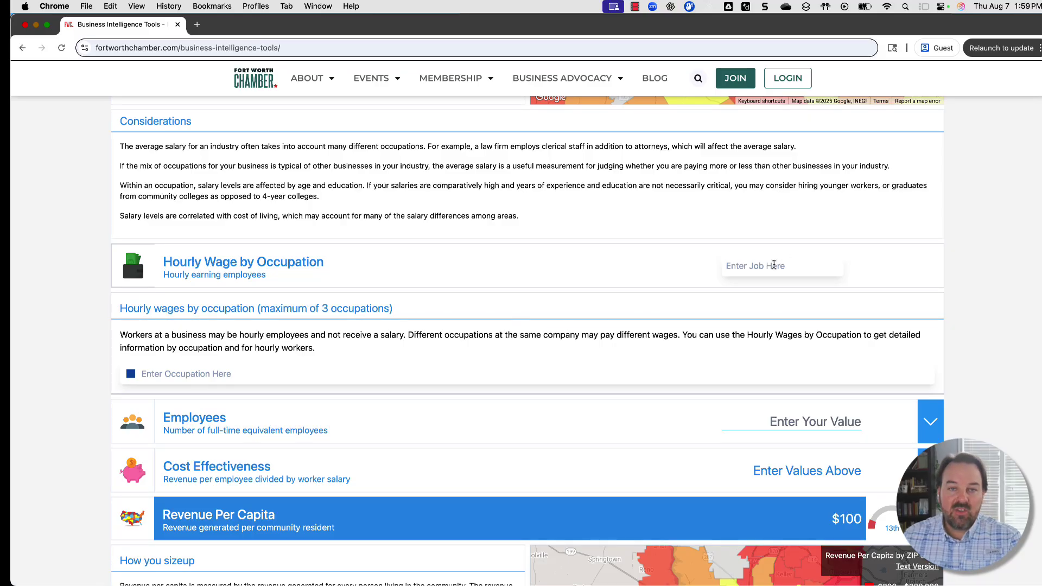
click(774, 265)
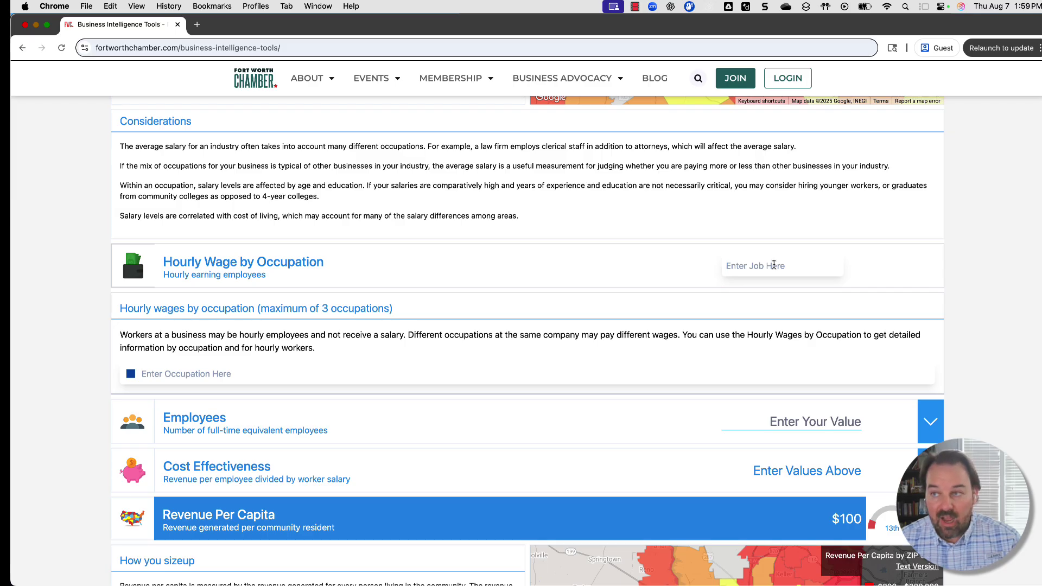
text(host)
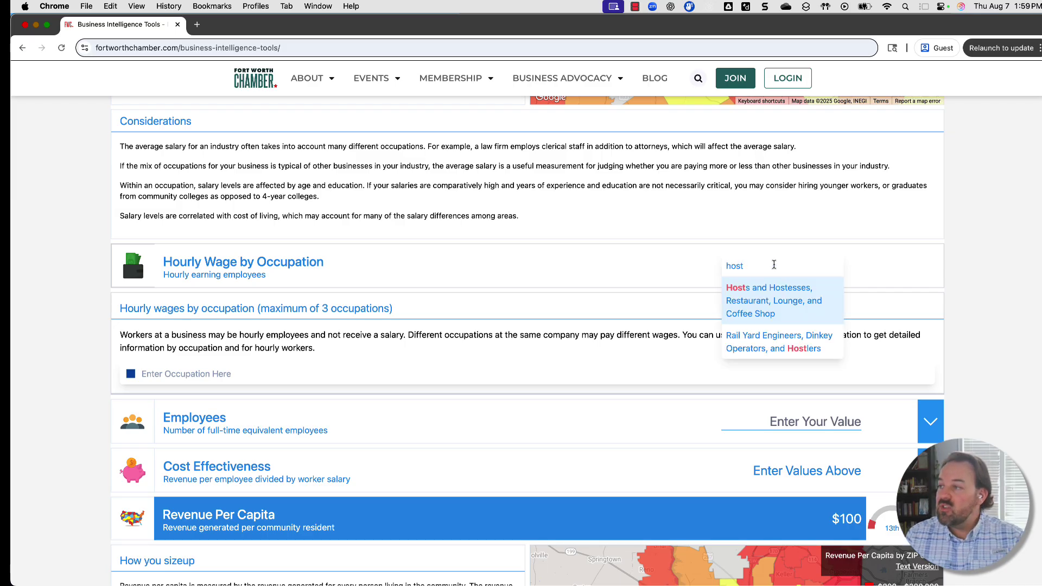
click(774, 304)
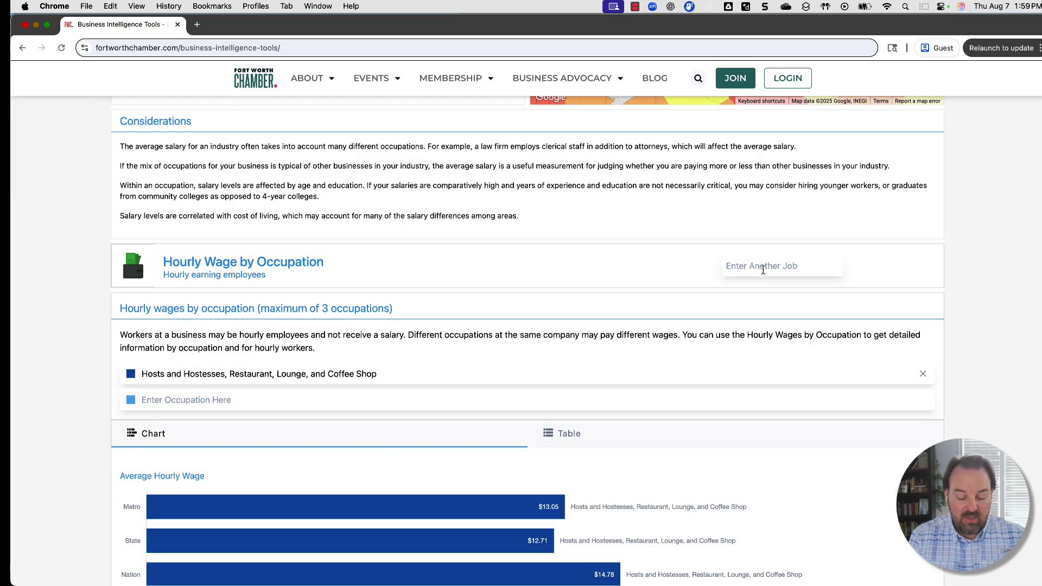
text(short order)
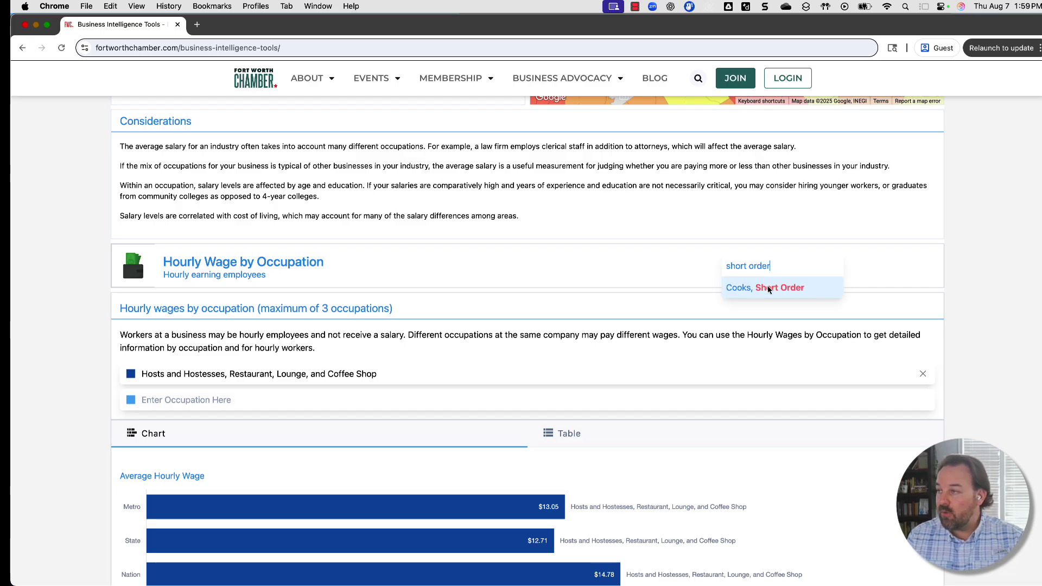
click(769, 291)
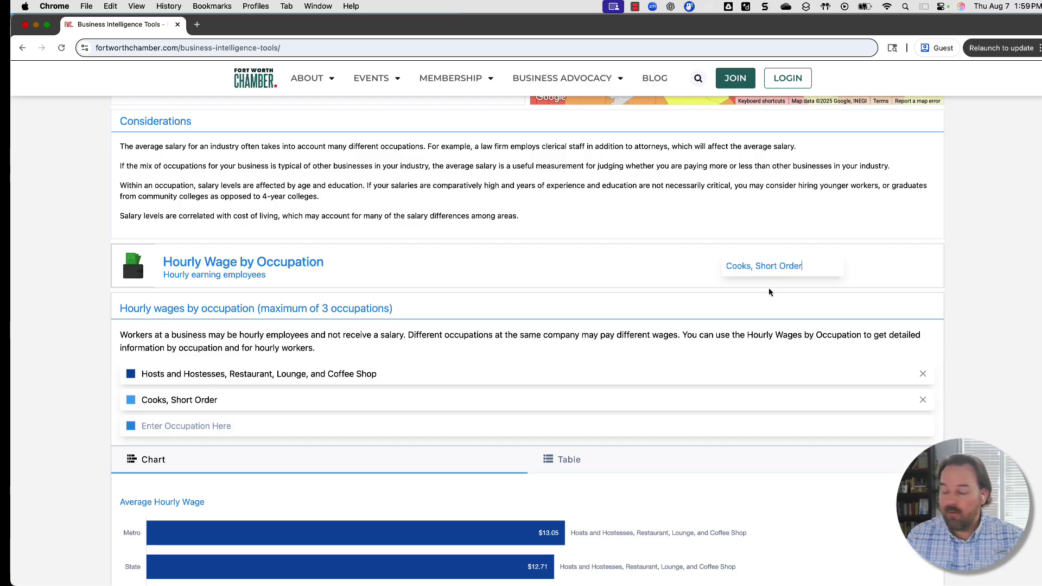
Step: Add Food Service Managers as the third hourly wage occupation and examine the average and median wage charts
text(manager)
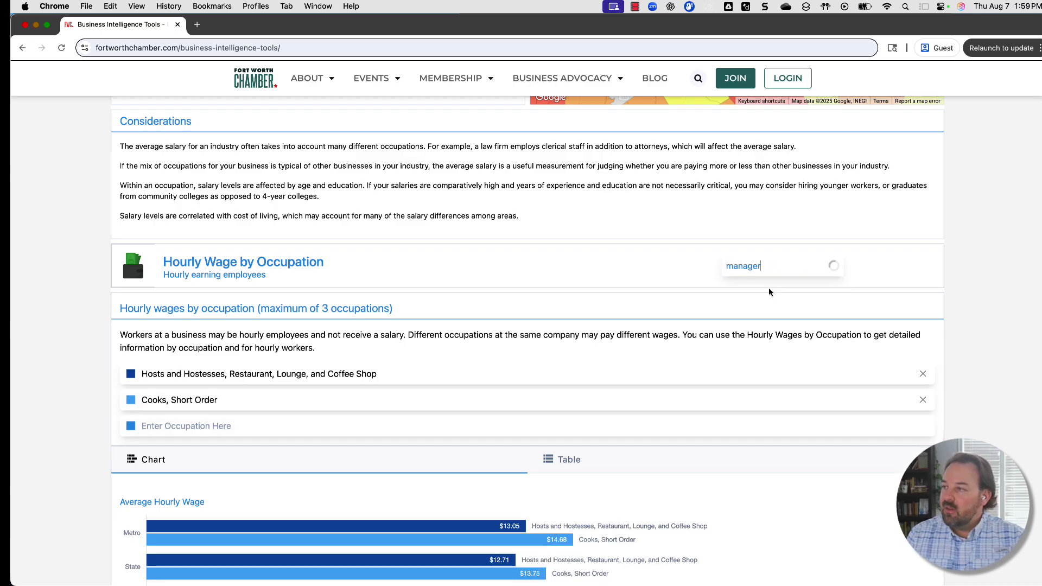
scroll(772, 304, down, 1)
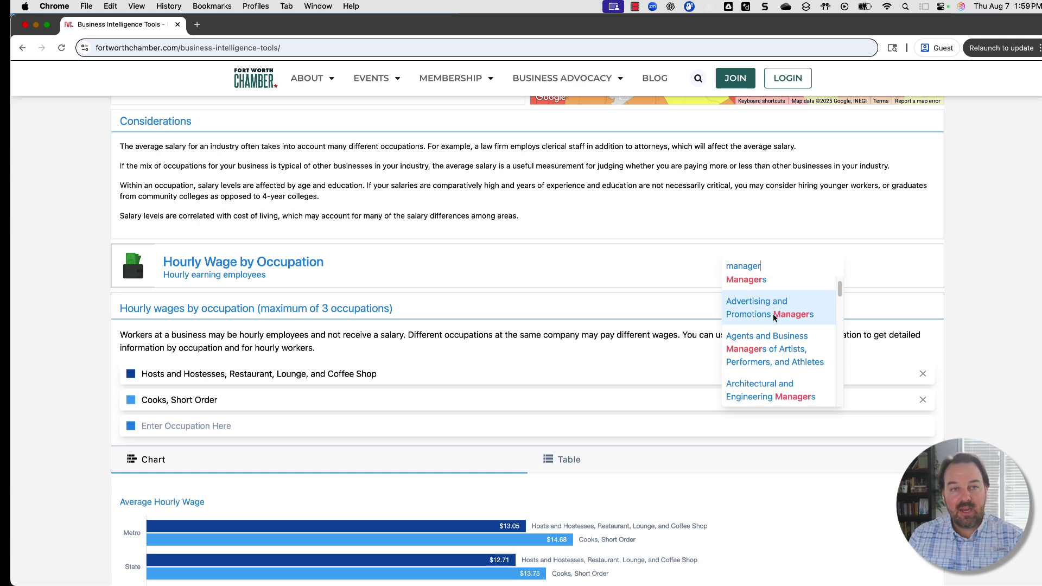
scroll(773, 317, down, 6)
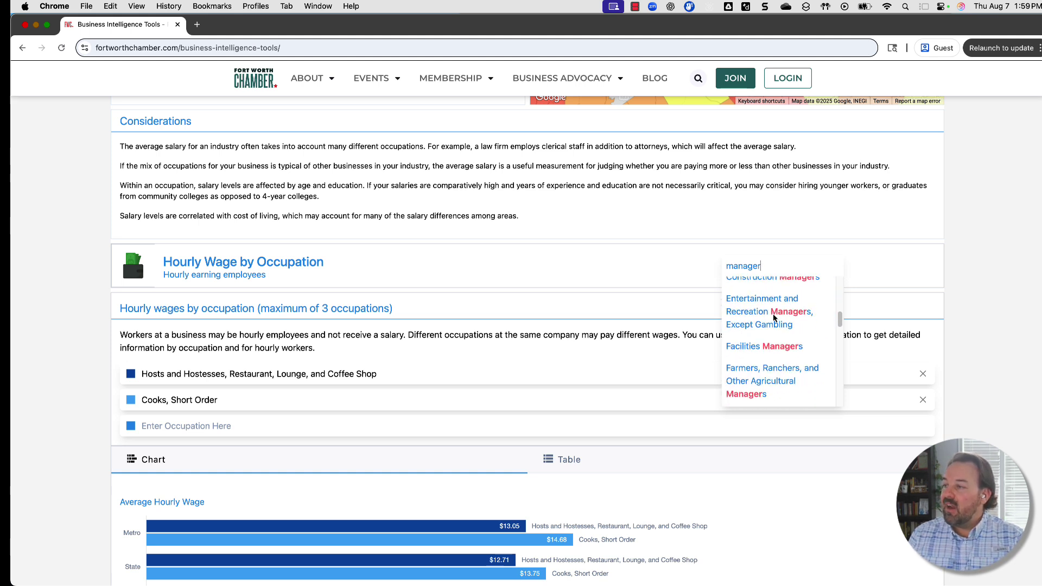
scroll(765, 361, down, 1)
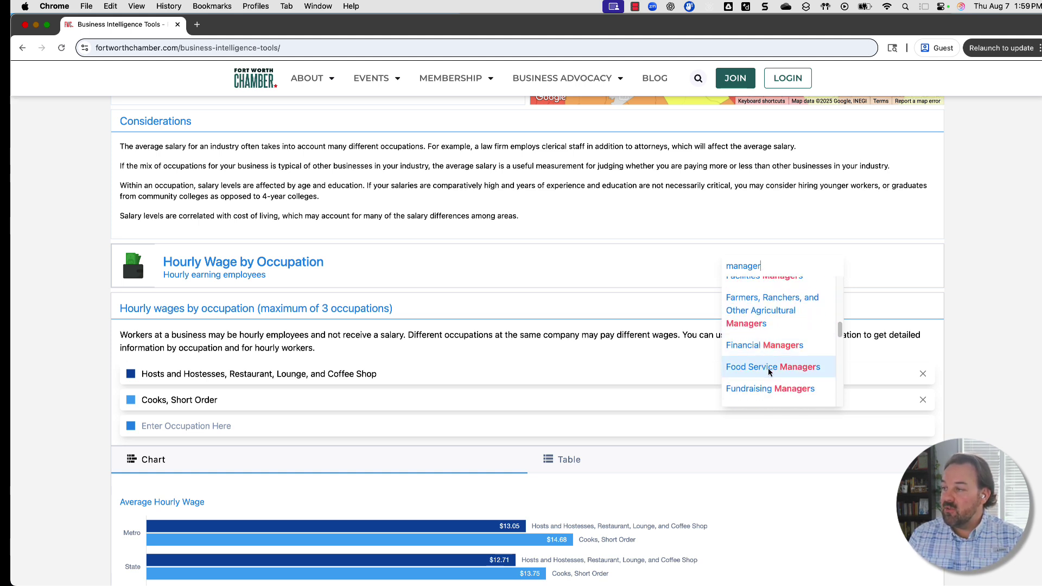
click(770, 368)
scroll(554, 344, down, 3)
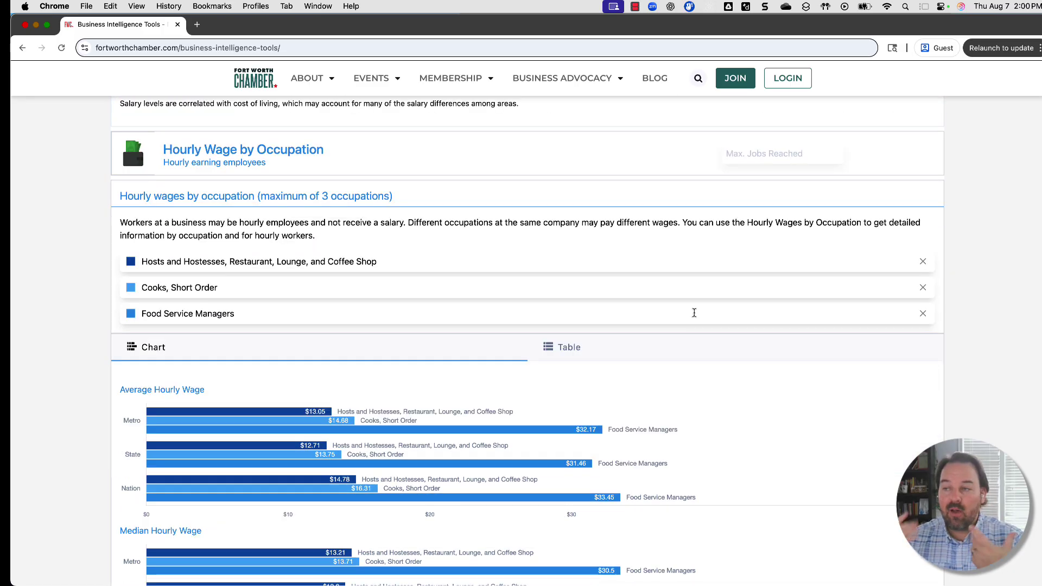
scroll(706, 353, down, 1)
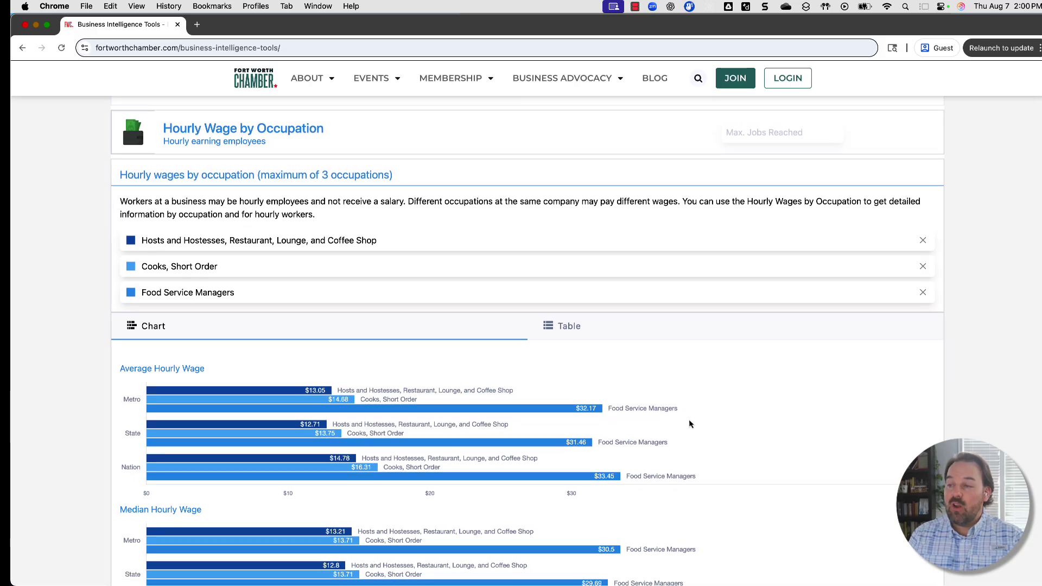
scroll(367, 366, down, 1)
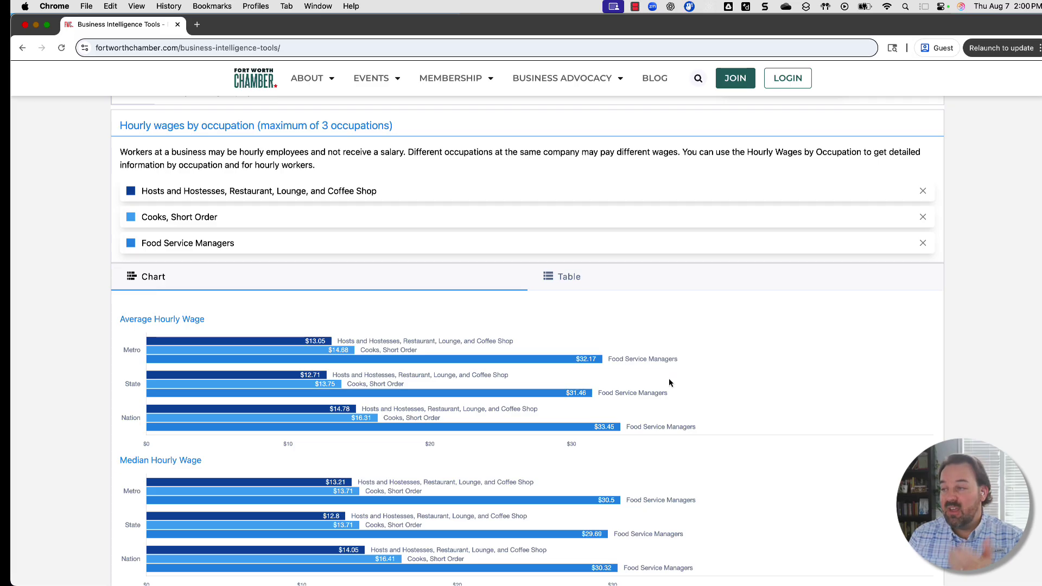
scroll(669, 380, down, 1)
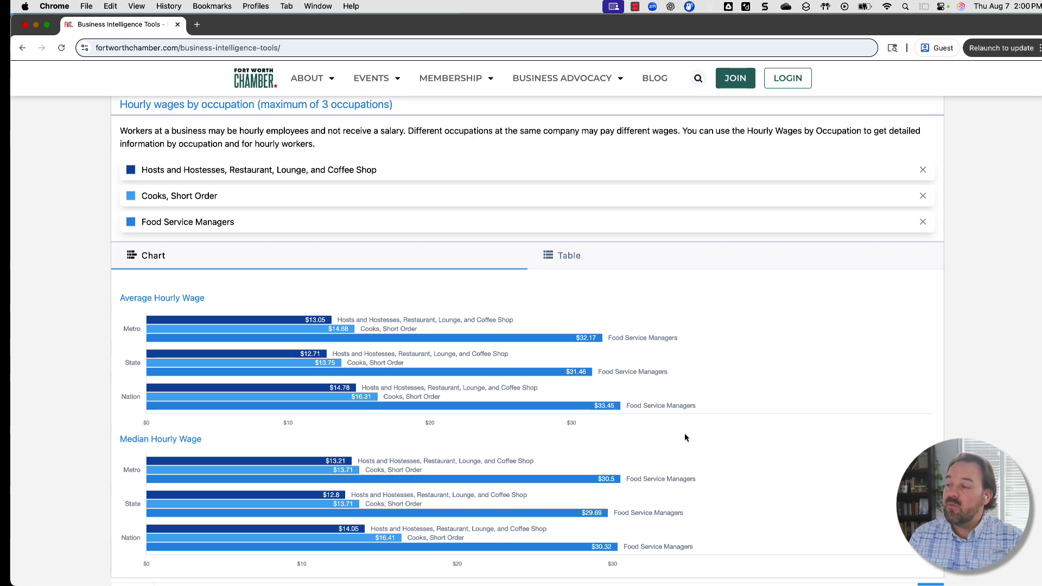
Step: Set the number of full-time equivalent employees to 20
scroll(686, 438, down, 5)
scroll(685, 438, down, 3)
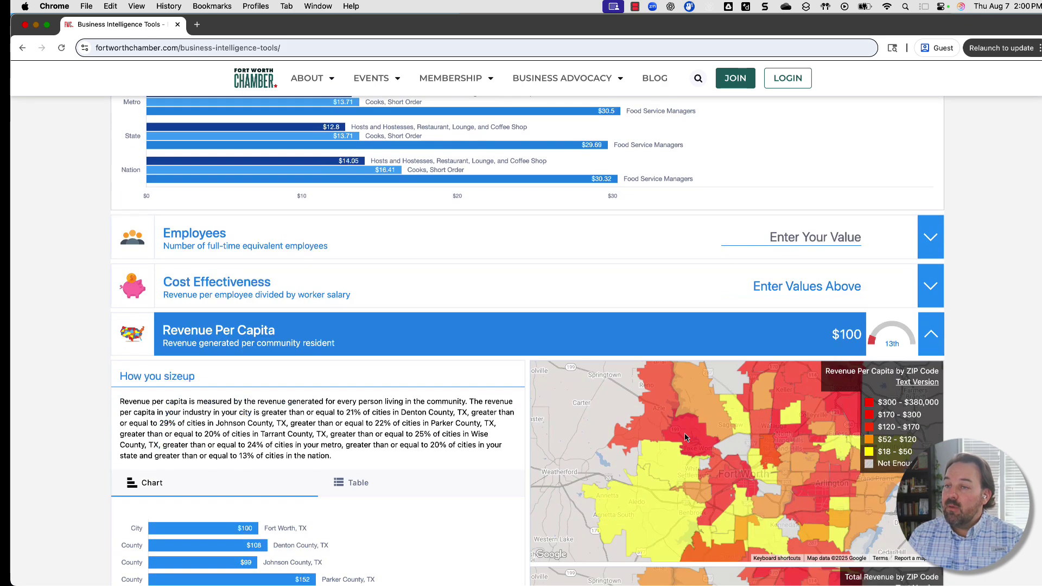
click(776, 234)
text(20)
key(Return)
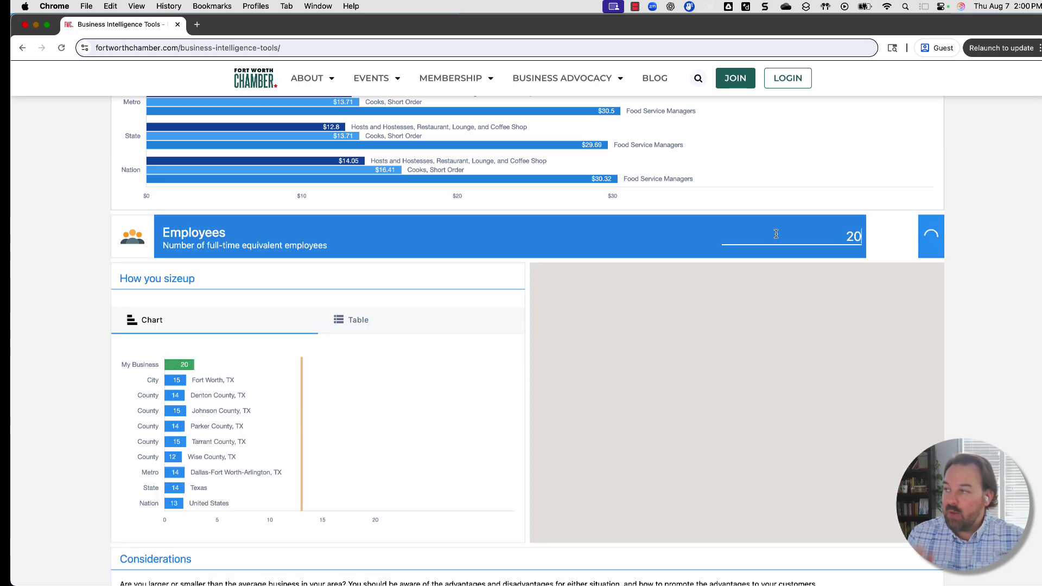
Step: Examine how the business's employee count compares and how employees per capita vary across the community
scroll(441, 483, down, 3)
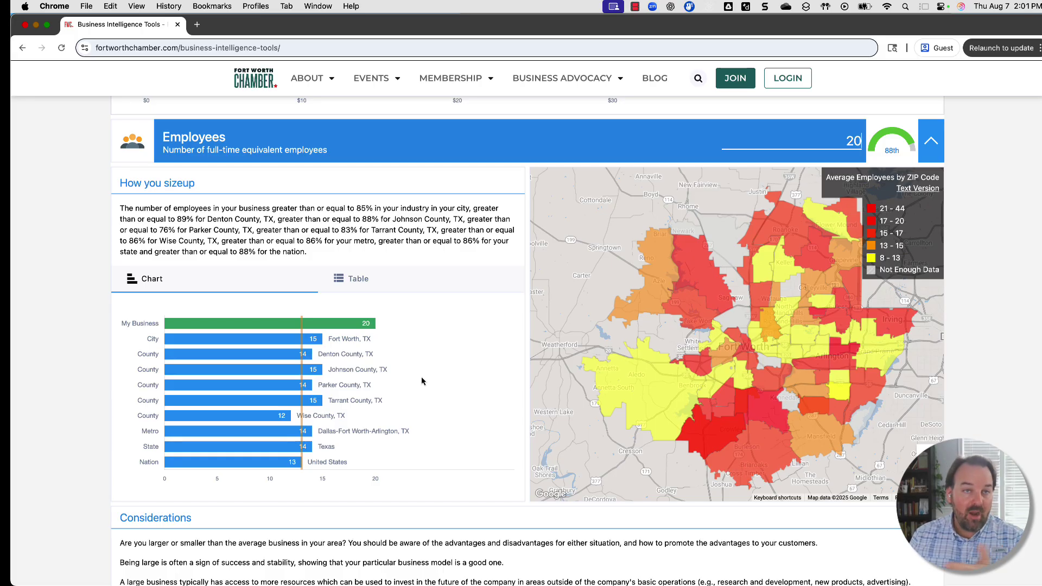
scroll(422, 381, down, 6)
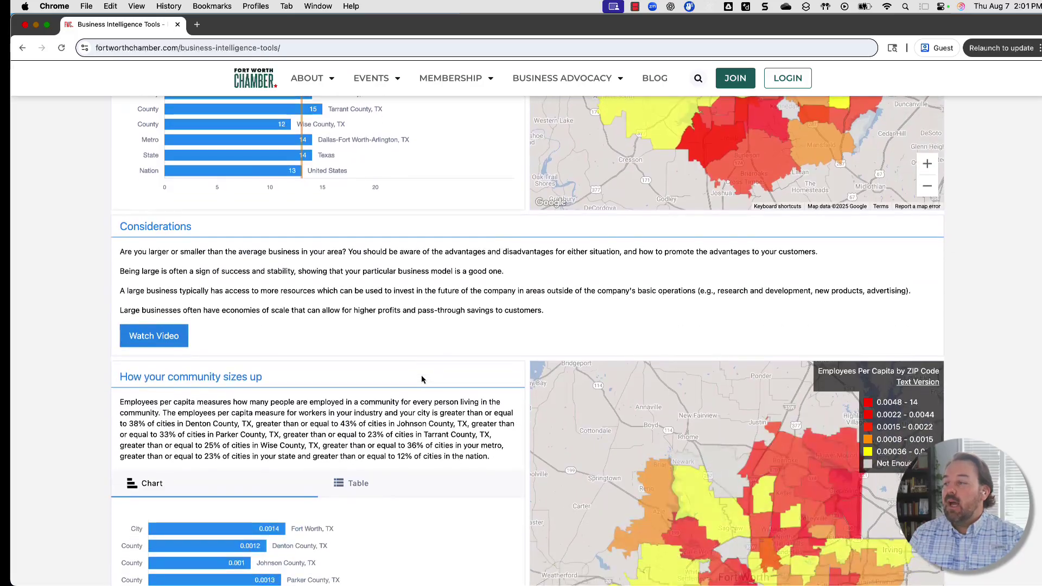
scroll(422, 379, down, 2)
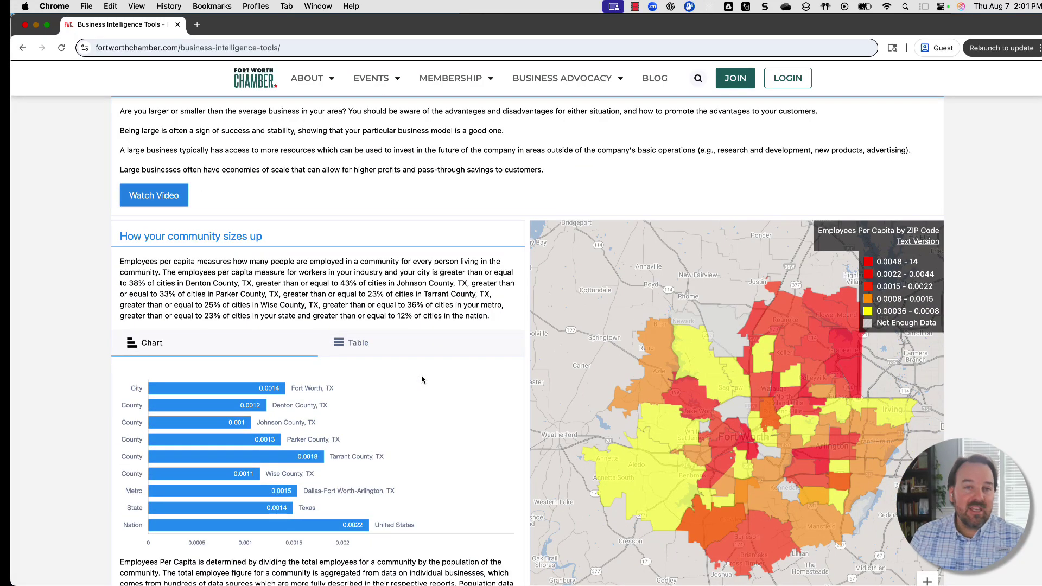
scroll(421, 379, down, 1)
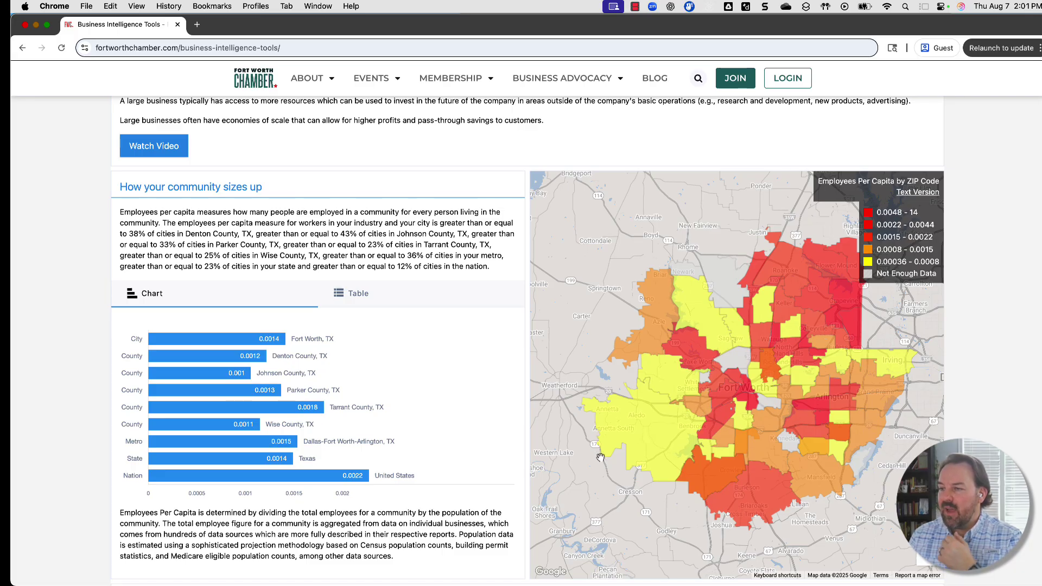
Step: Examine the Cost Effectiveness comparison chart and the county map, including the counties southeast of Dallas
scroll(416, 475, down, 6)
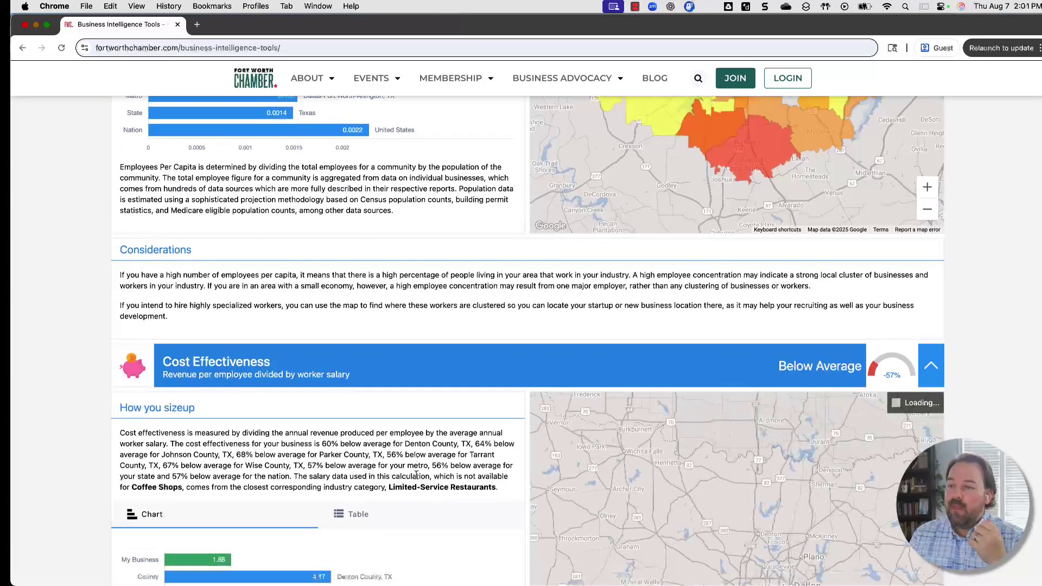
scroll(416, 476, down, 4)
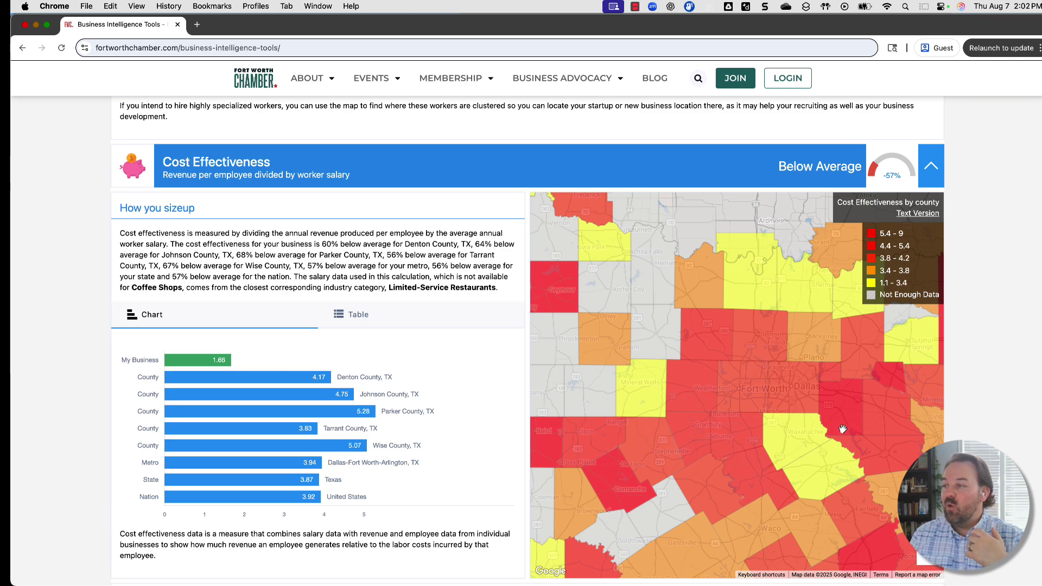
drag(839, 425, 808, 374)
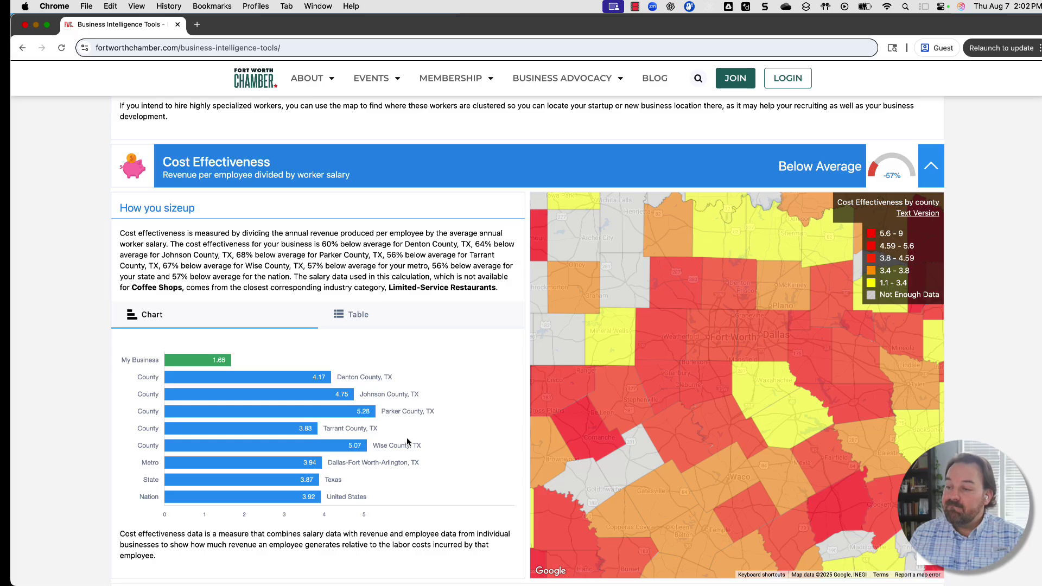
Step: Examine the Revenue Per Capita section, focusing its revenue per capita and total revenue maps on the ZIP codes around central Fort Worth
scroll(407, 443, down, 10)
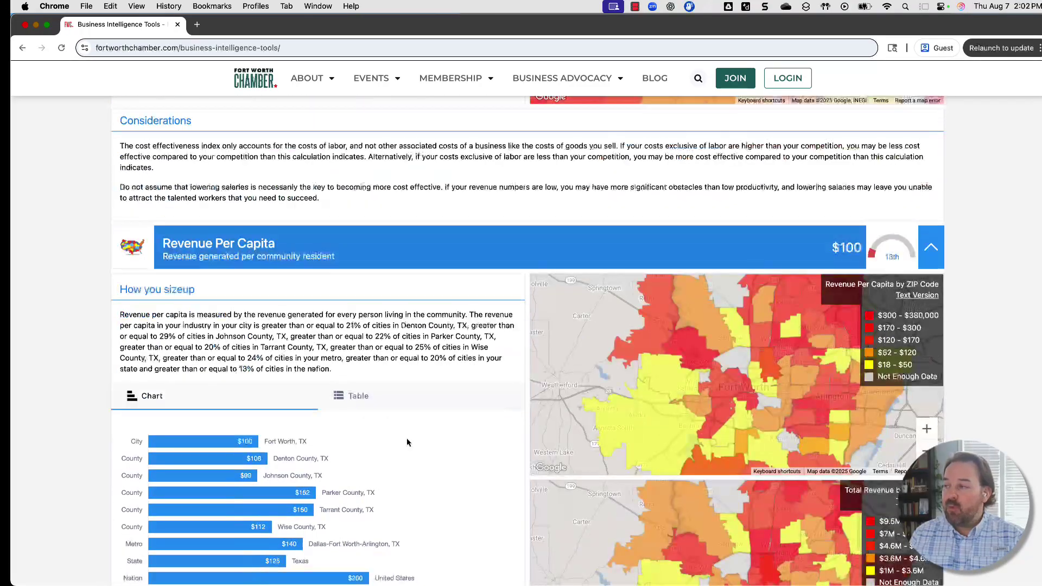
scroll(407, 442, down, 2)
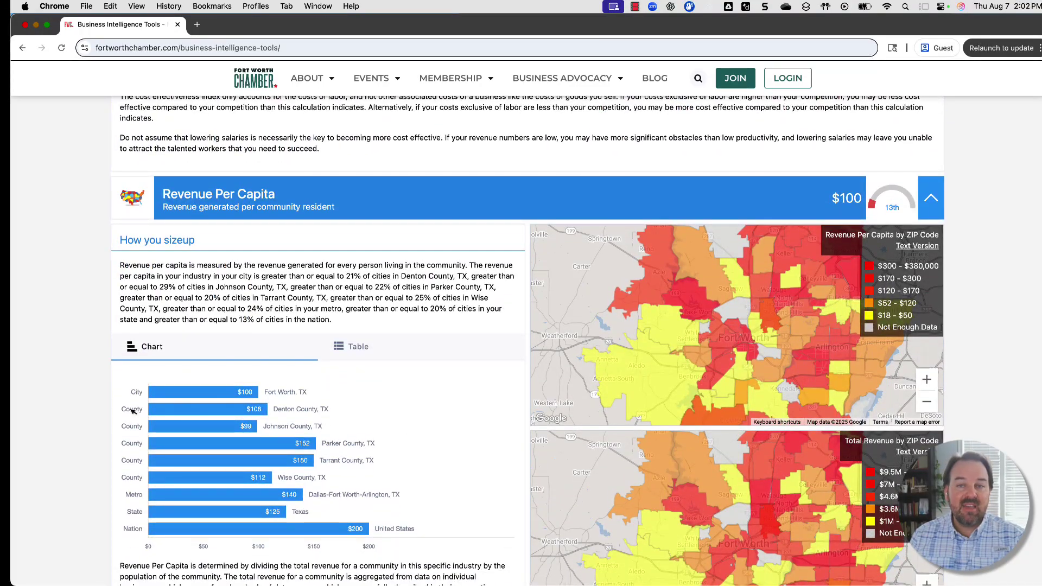
scroll(746, 331, up, 5)
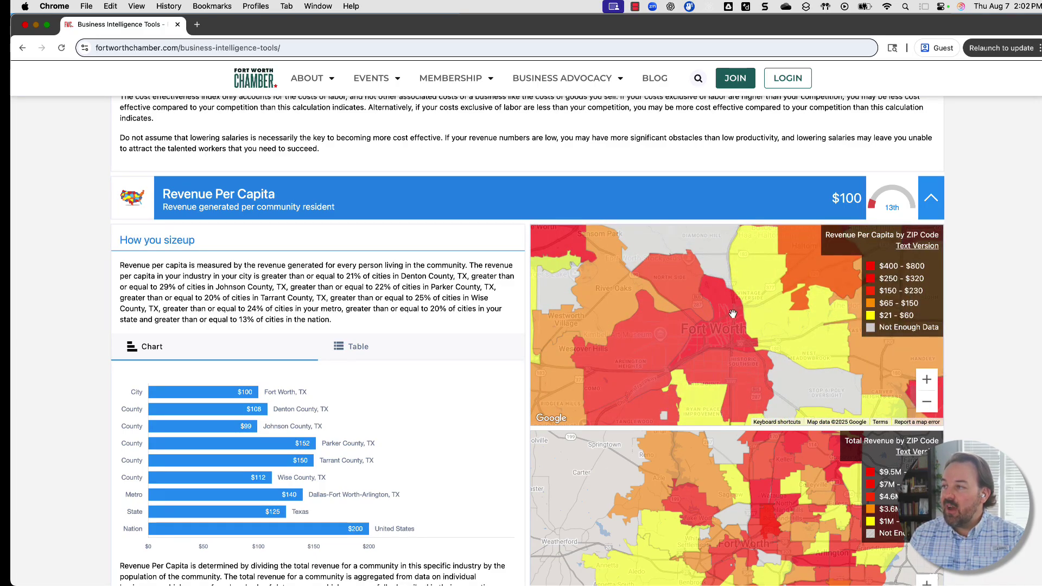
scroll(465, 505, down, 3)
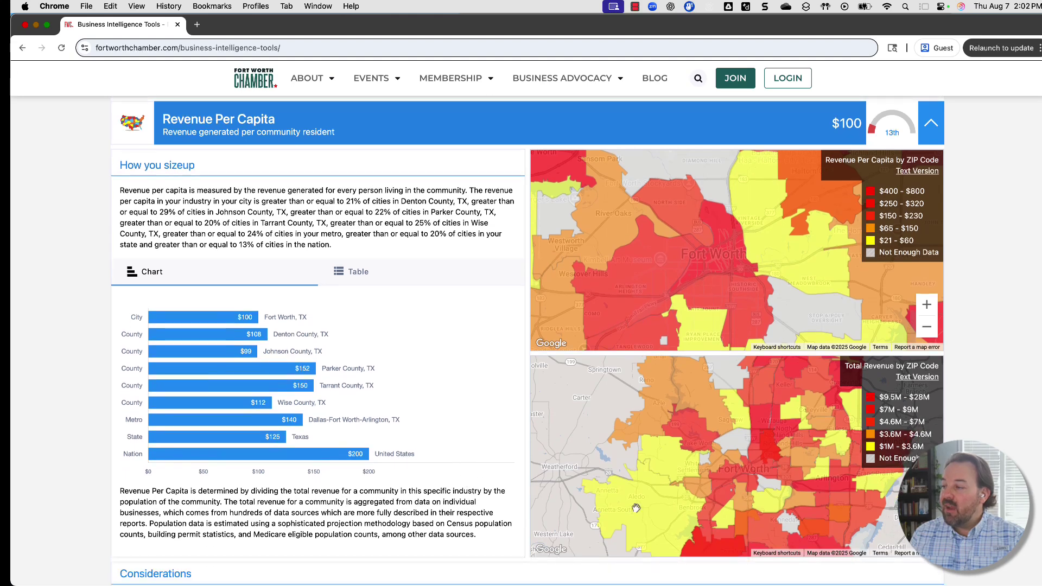
scroll(733, 466, up, 5)
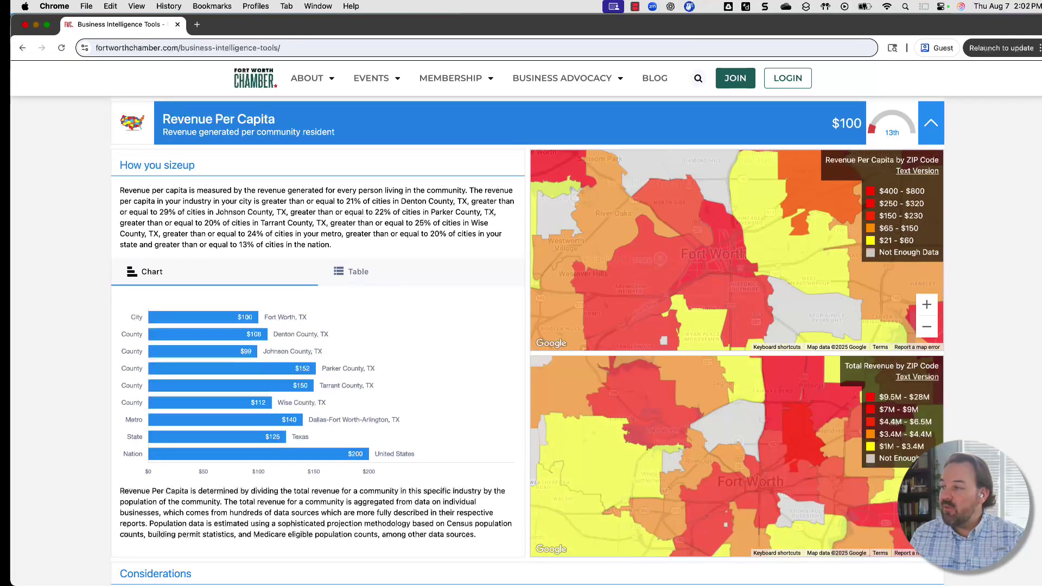
drag(839, 504, 791, 427)
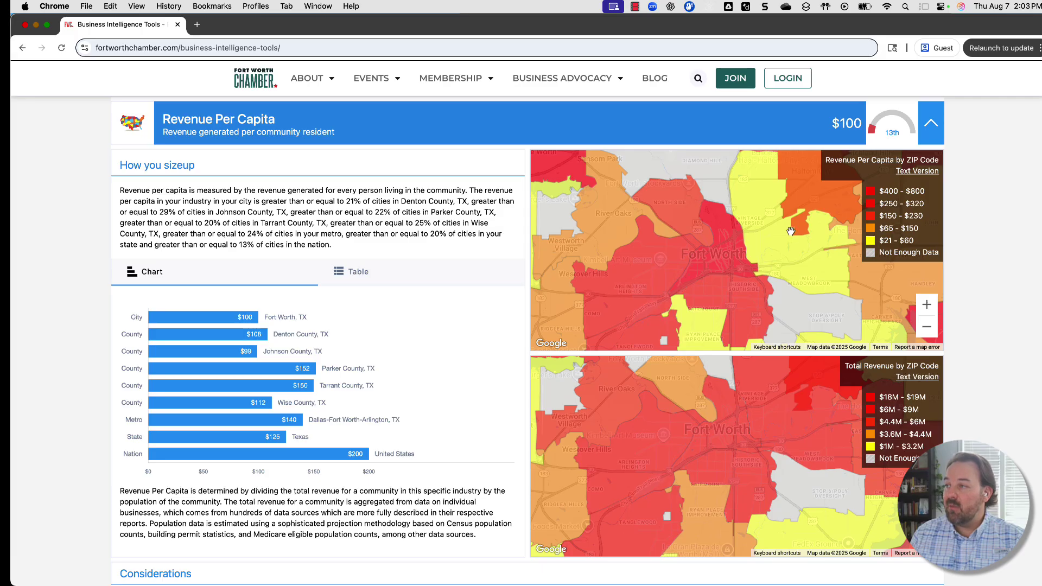
drag(814, 435, 786, 482)
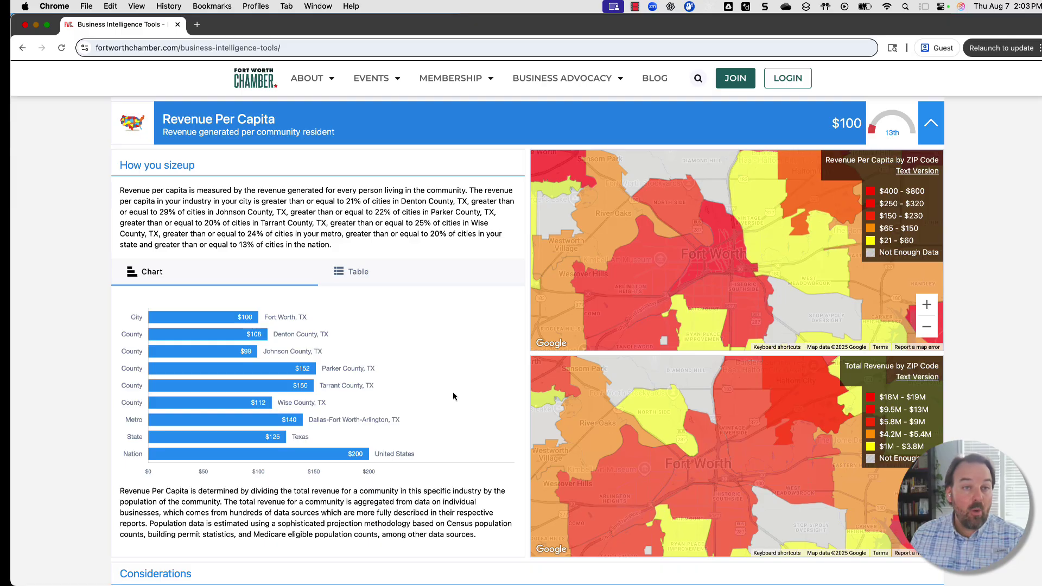
Step: Examine the Local Retention table, marking the turnover rates of Denton County and Tarrant County
scroll(454, 396, down, 8)
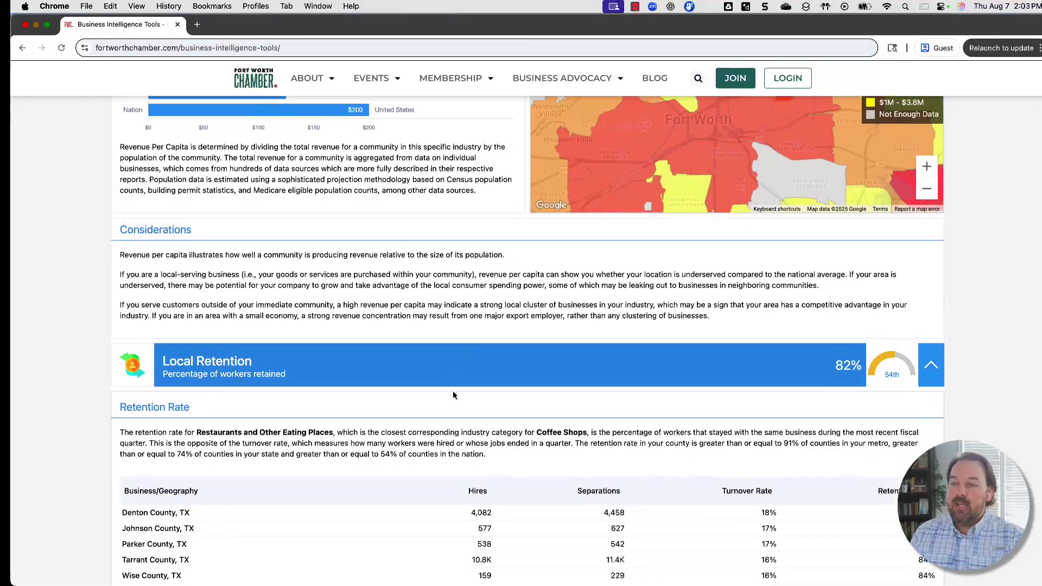
scroll(454, 396, down, 1)
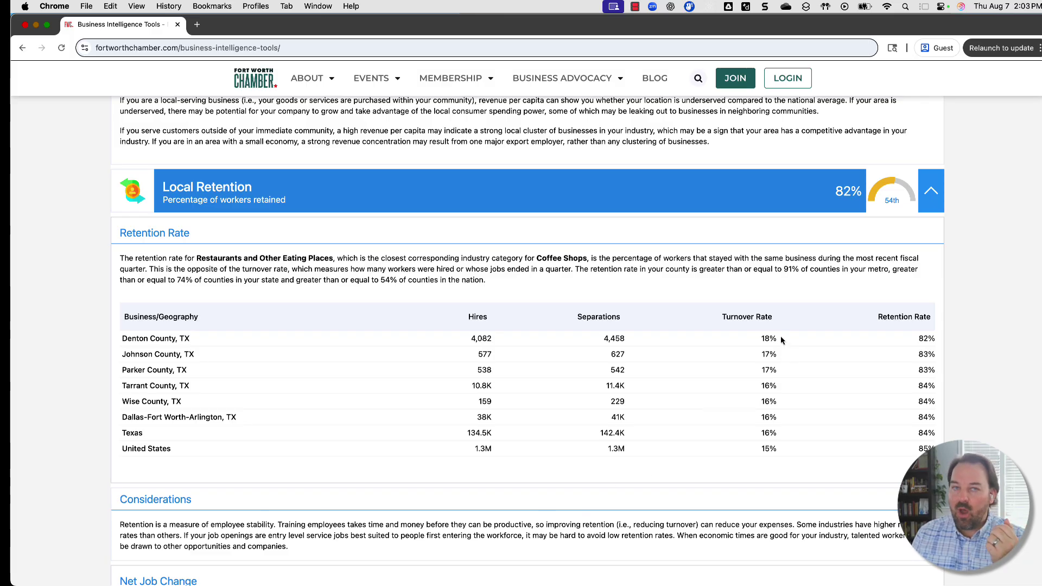
drag(781, 338, 759, 341)
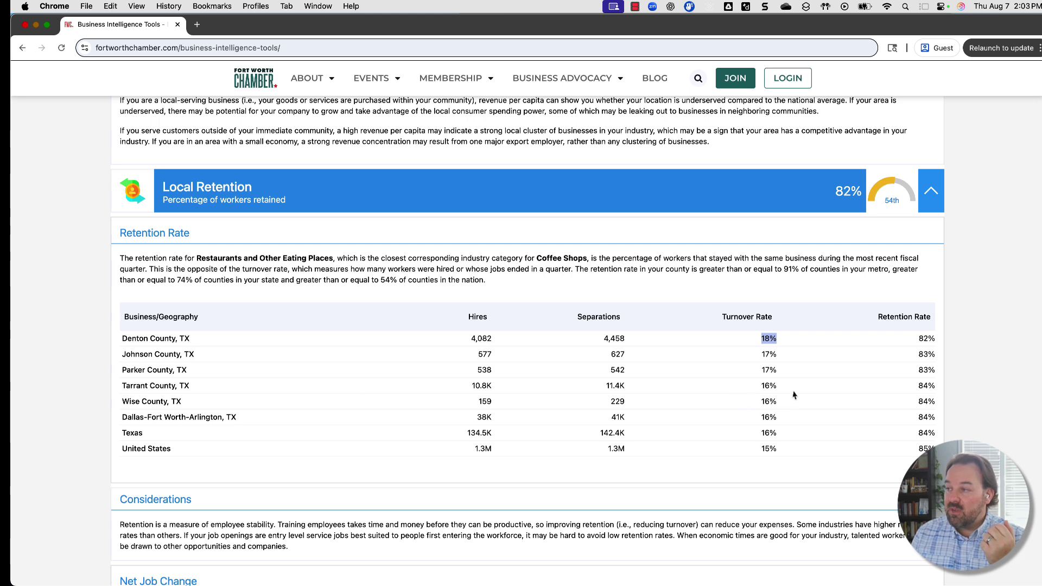
drag(779, 386, 758, 385)
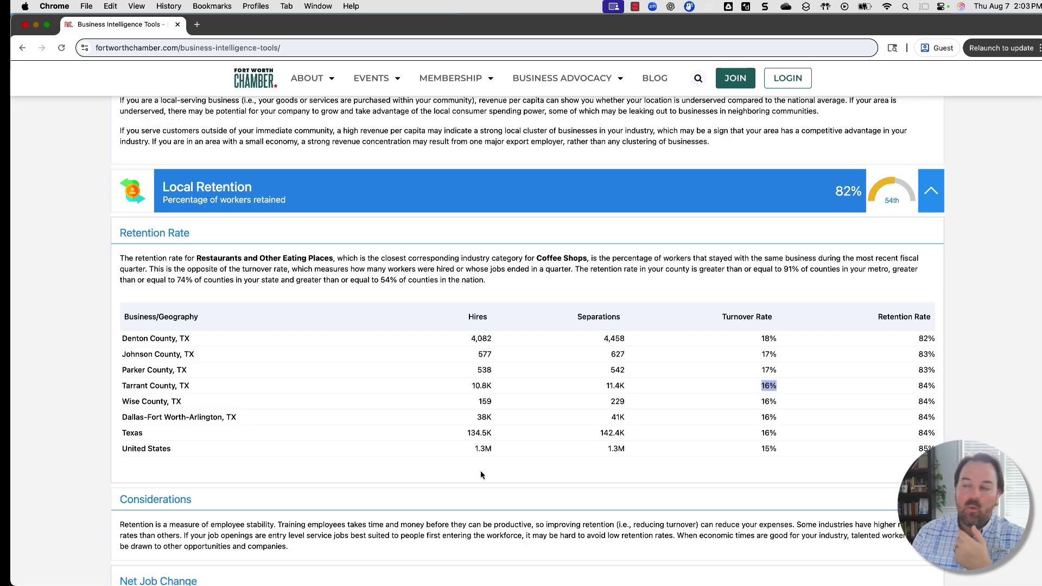
Step: Set the annual healthcare premium per employee to $7,000 and mark the state average for firms in similar industries
scroll(529, 389, down, 10)
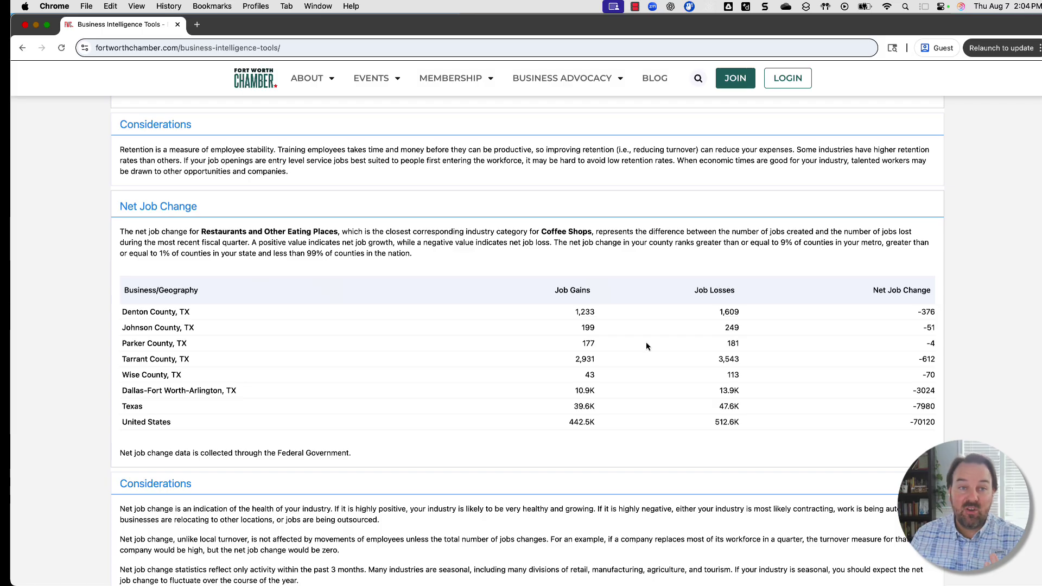
scroll(646, 346, down, 7)
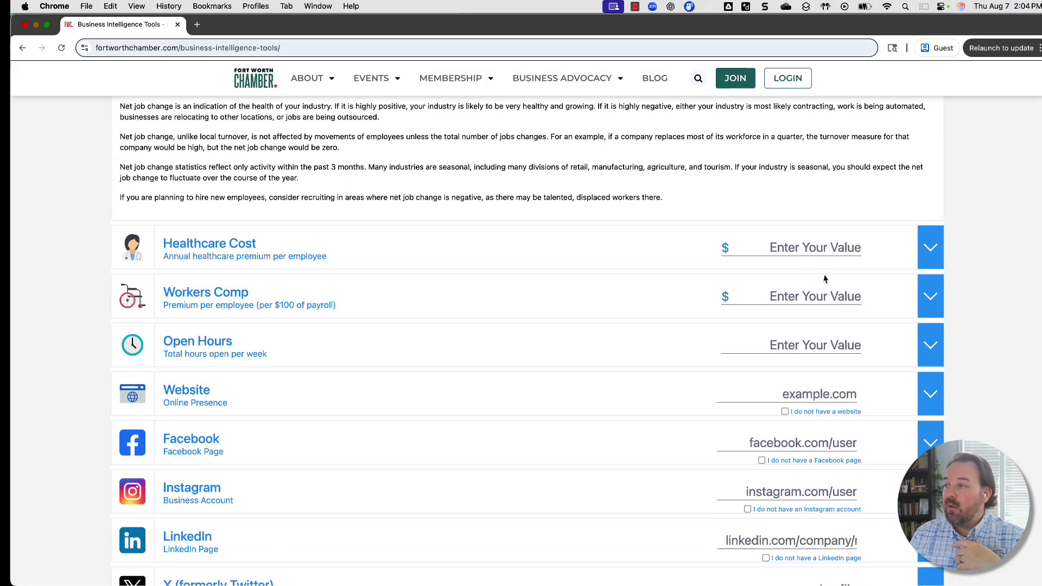
click(788, 246)
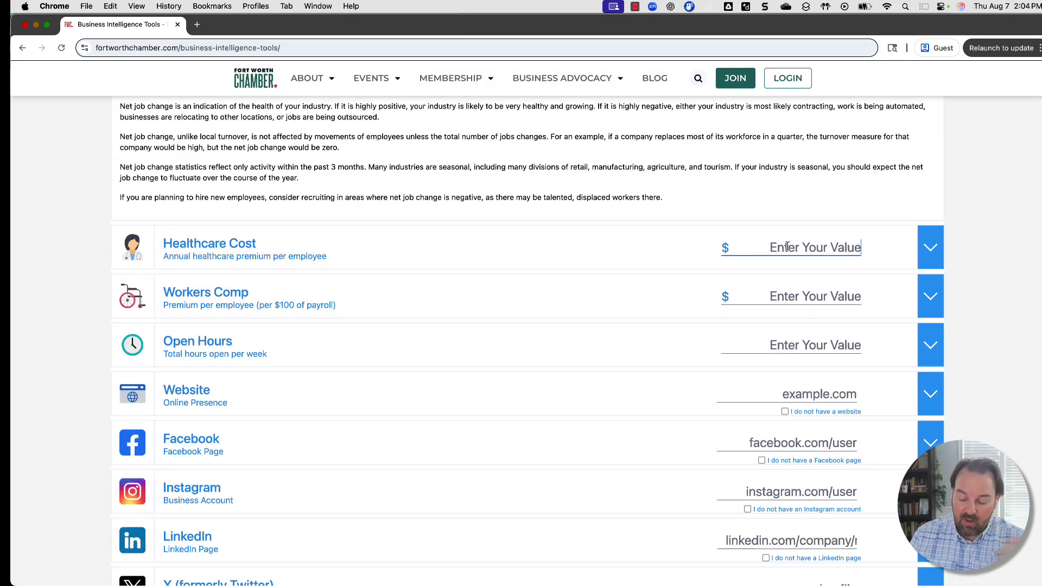
text(7000)
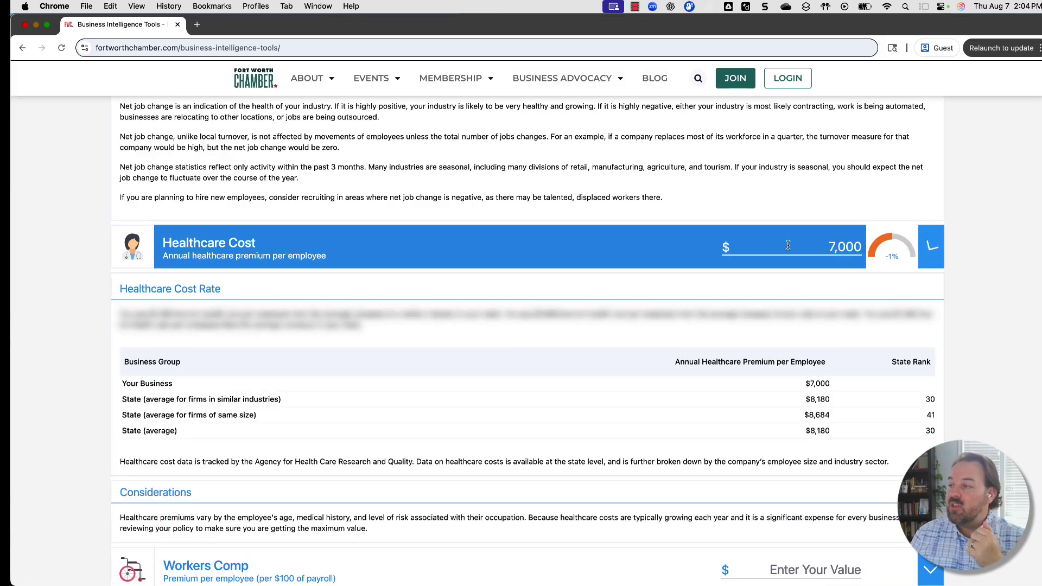
scroll(762, 380, down, 1)
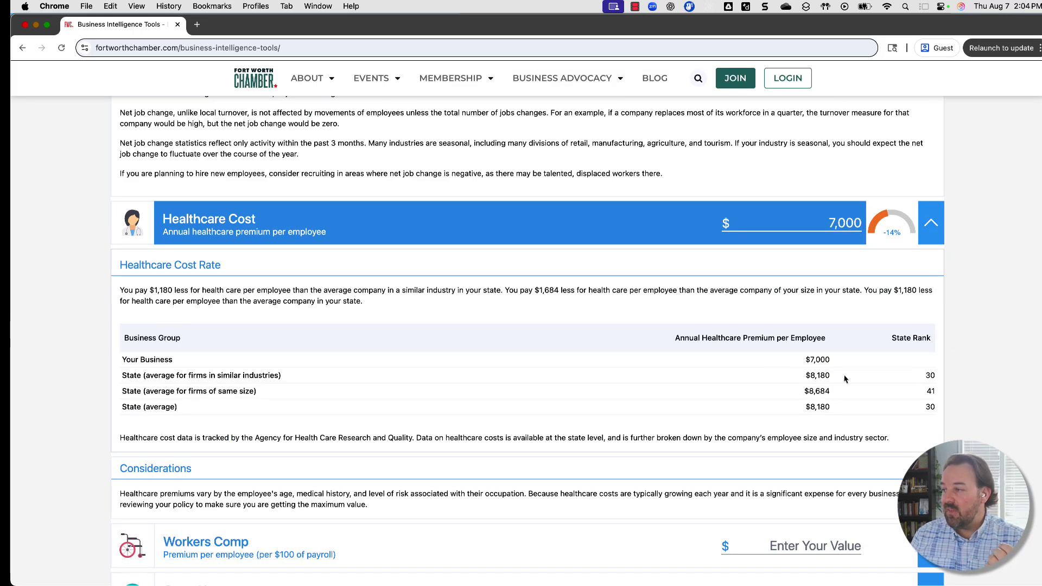
drag(846, 379, 791, 379)
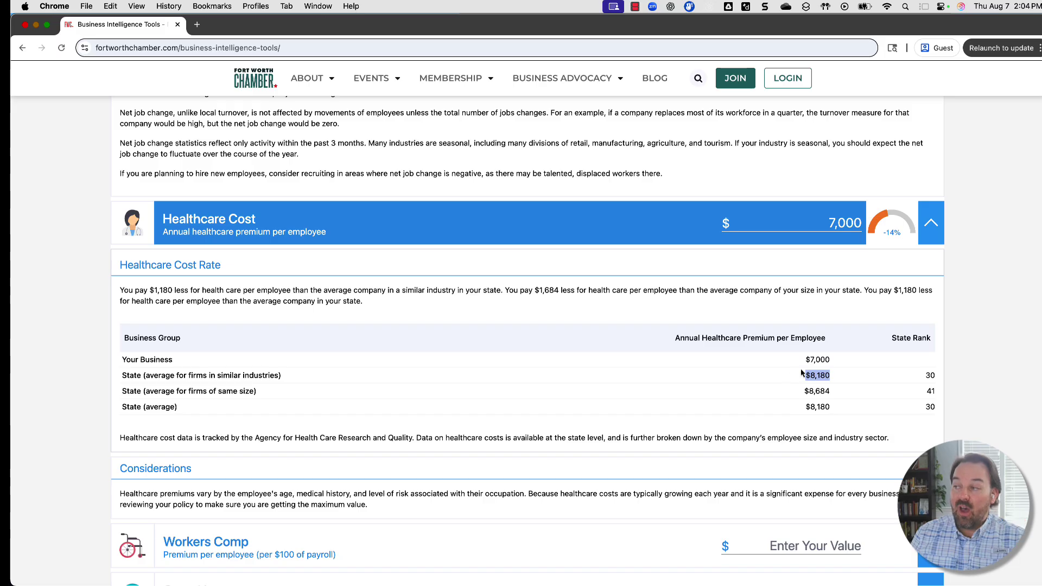
scroll(819, 362, down, 4)
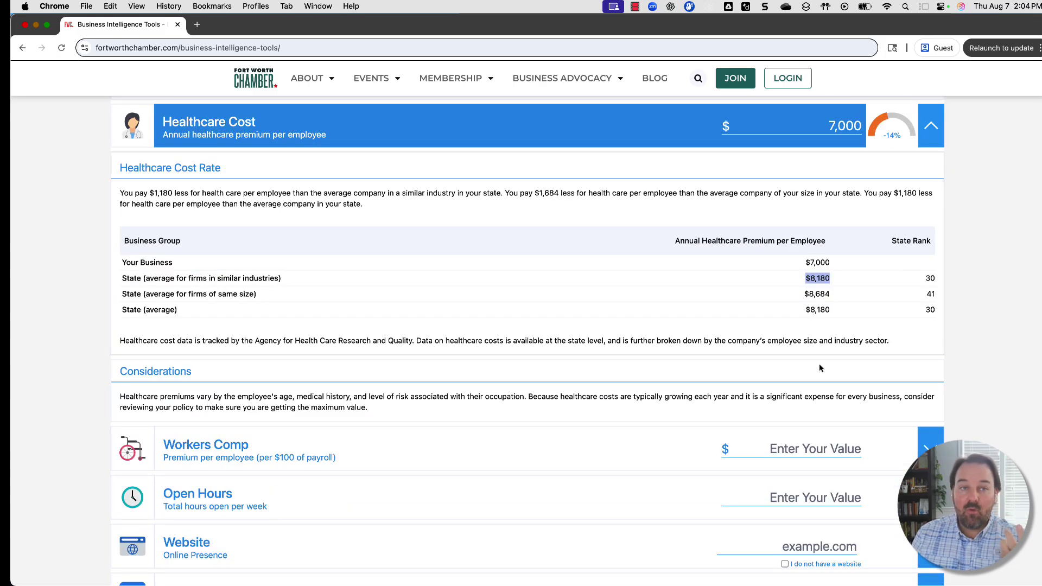
Step: Set the Workers Comp premium per employee to $1.00 per $100 of payroll and check the comparison with Texas
scroll(819, 369, down, 5)
click(813, 344)
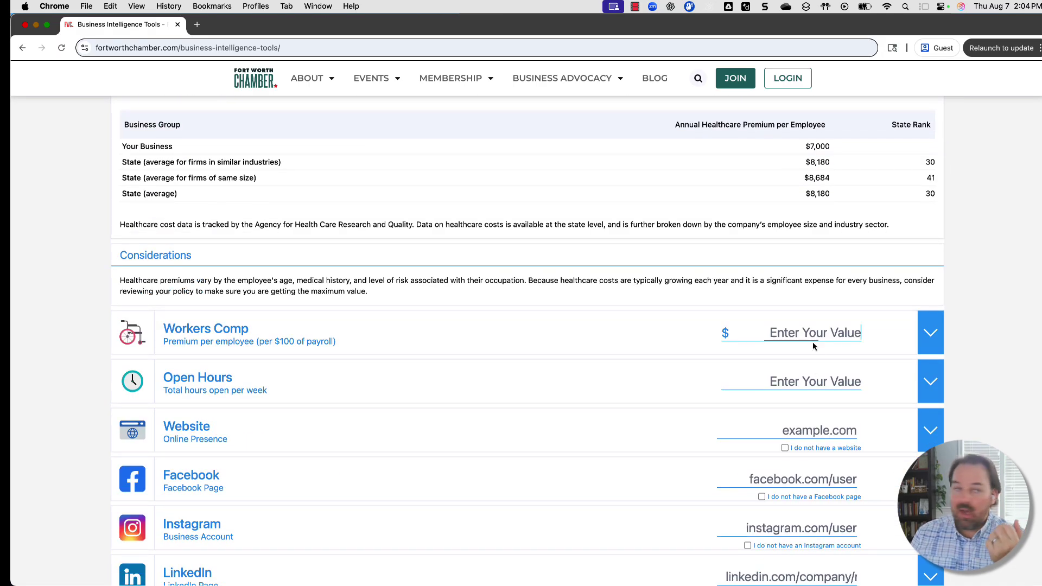
text(1)
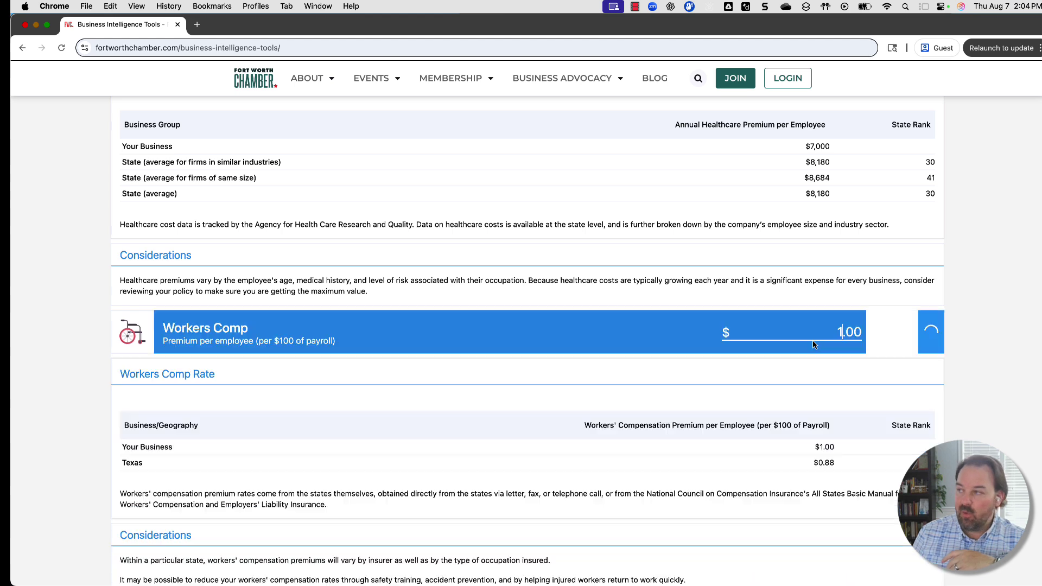
scroll(817, 380, down, 2)
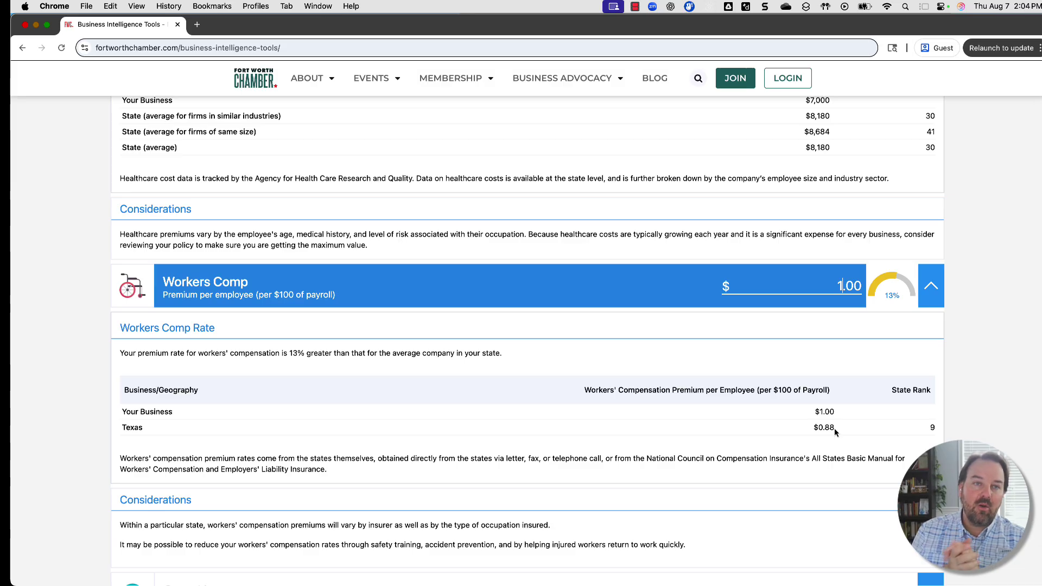
Step: Set the business's Open Hours to 50 hours per week and review the weekly hours comparison chart
scroll(835, 428, down, 5)
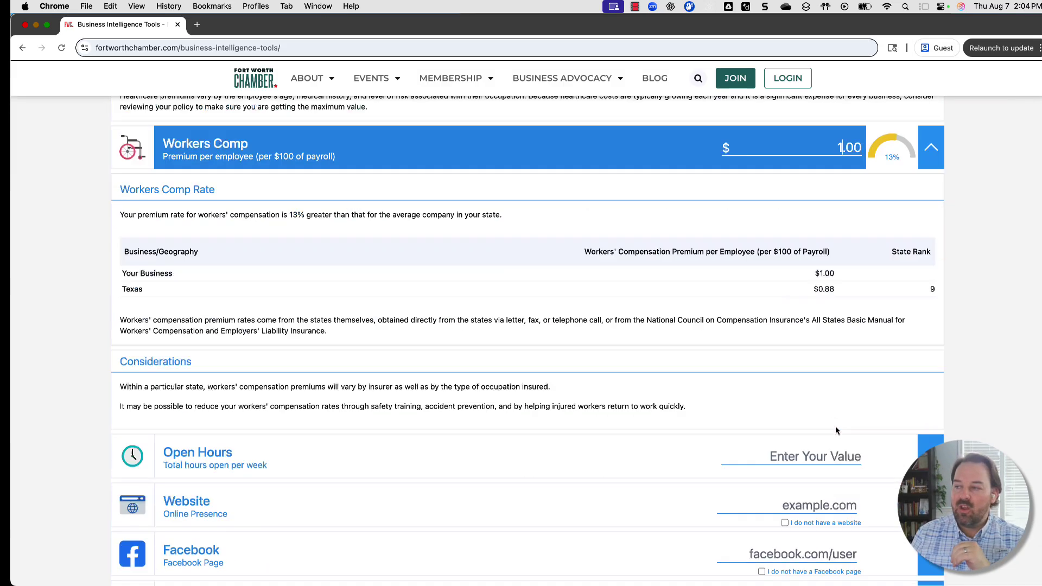
scroll(835, 425, down, 1)
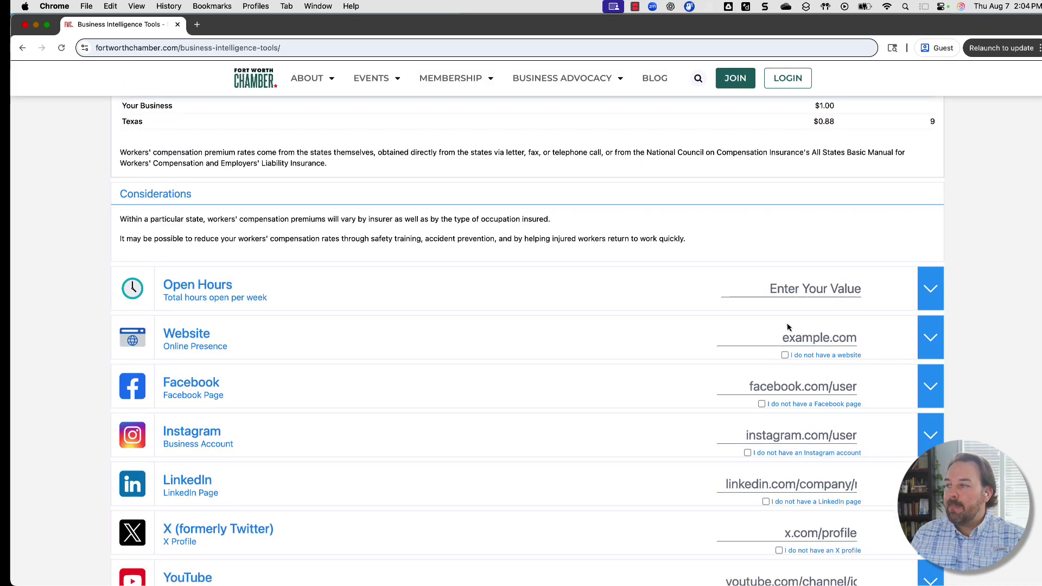
click(780, 282)
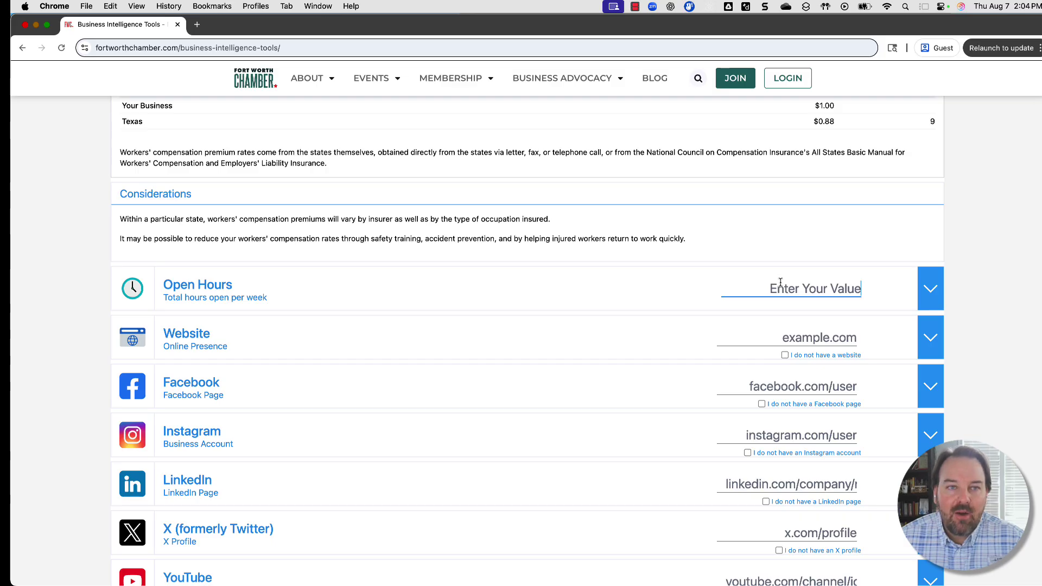
text(50)
key(Return)
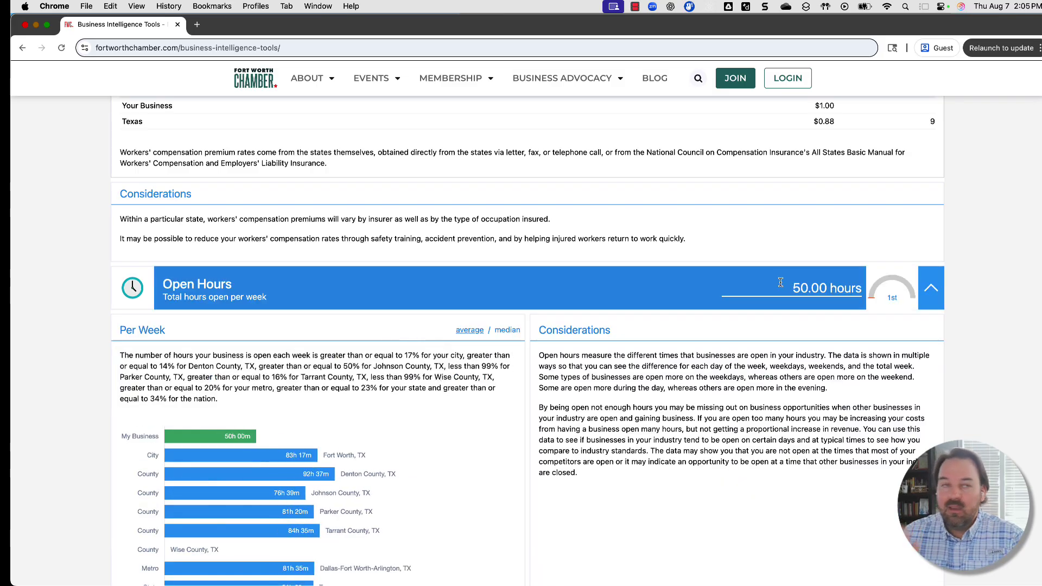
scroll(417, 421, down, 3)
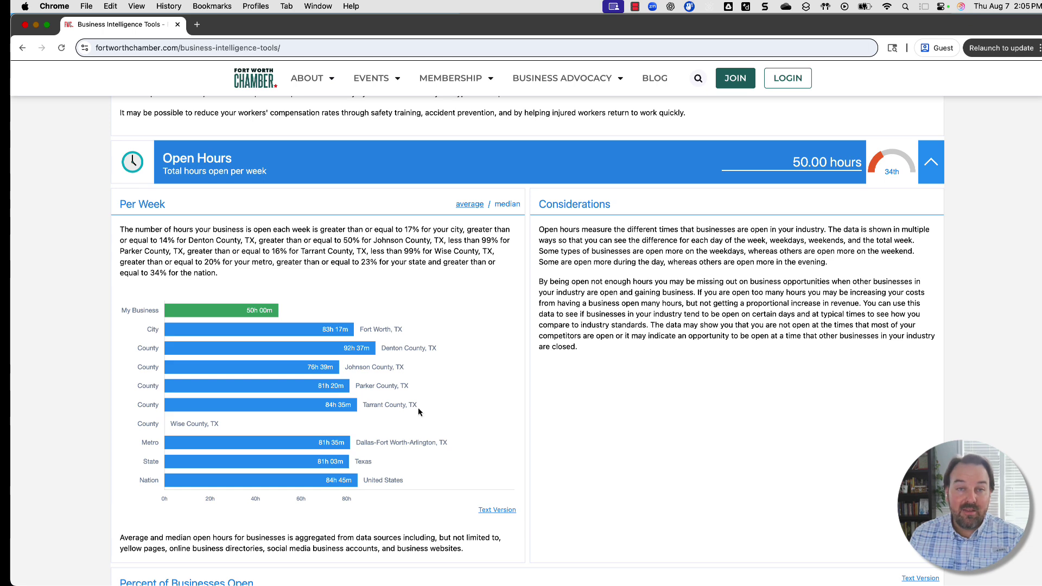
Step: Limit the counties in the Percent of Businesses Open chart to Denton and Tarrant, hiding Johnson, Parker and Wise
scroll(418, 409, down, 5)
scroll(168, 415, down, 4)
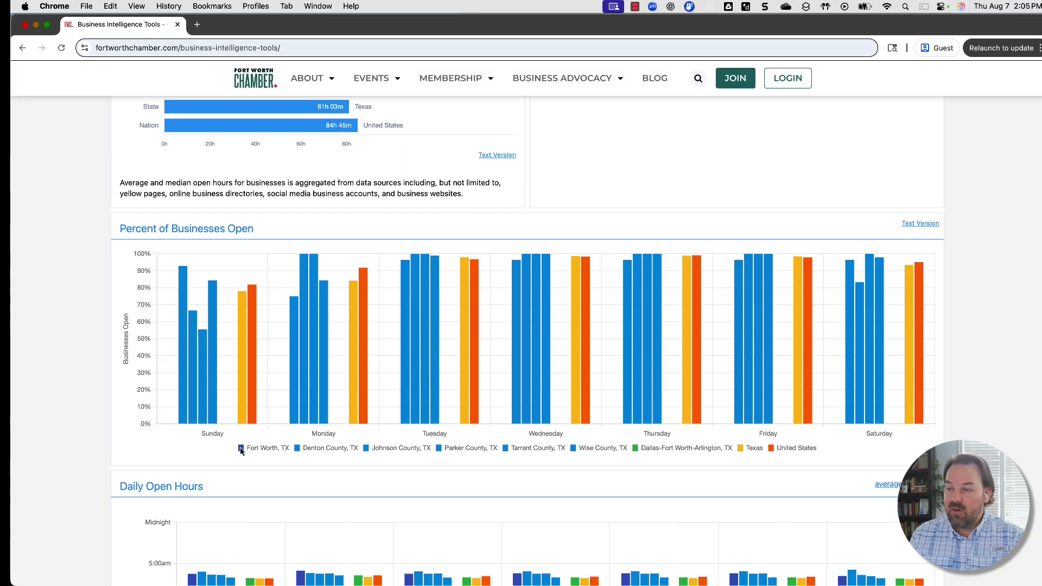
click(300, 449)
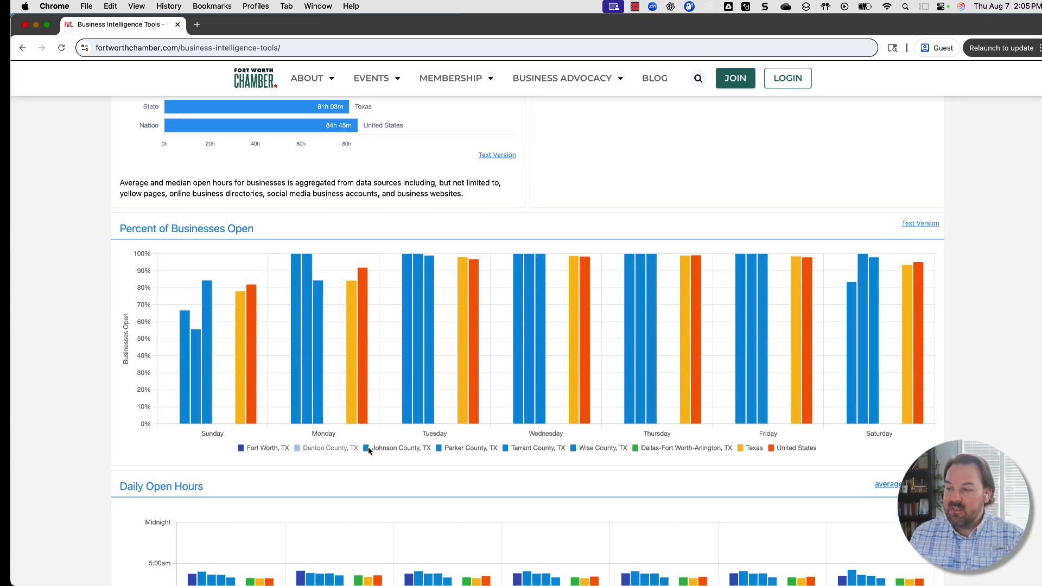
click(399, 449)
click(471, 448)
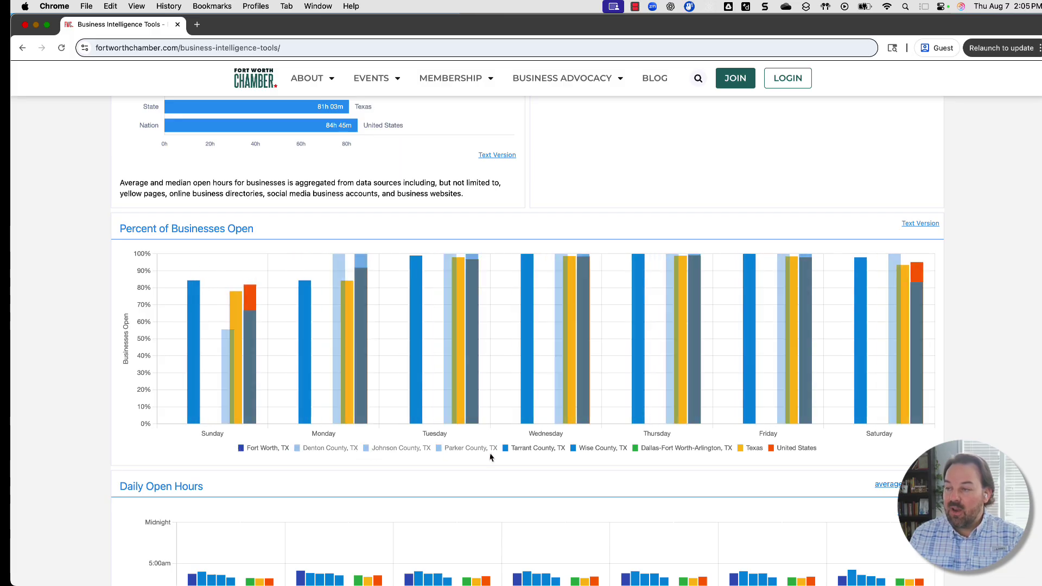
click(573, 450)
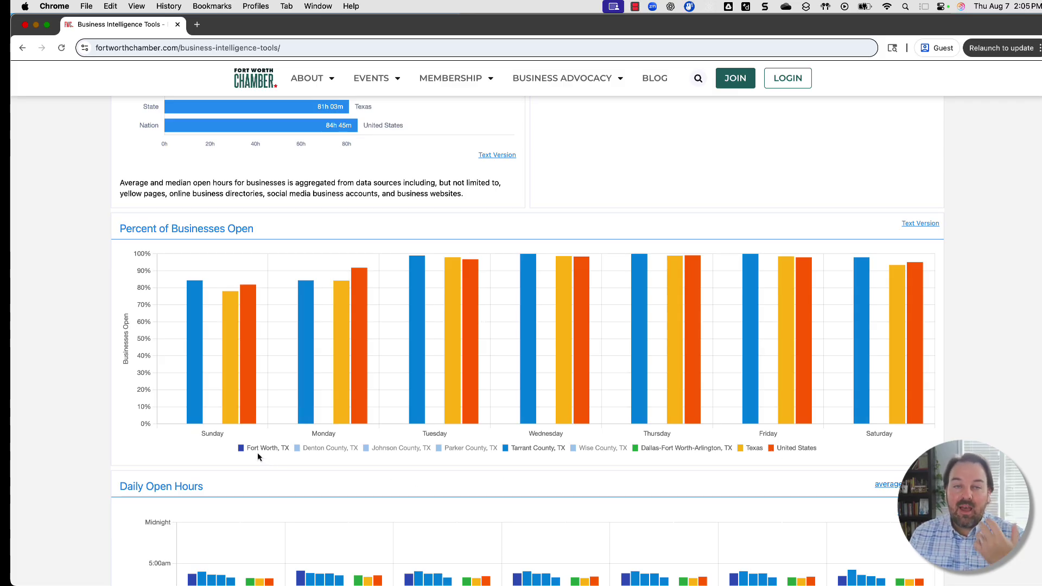
click(296, 449)
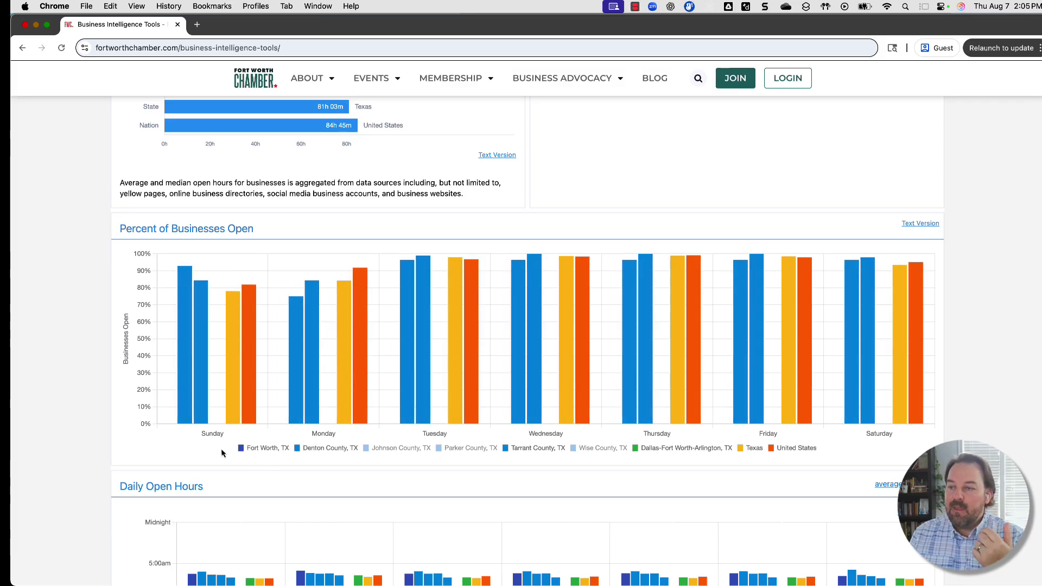
Step: Enlarge the page to 110% and examine the Daily Open Hours chart for each day of the week
scroll(162, 456, down, 3)
scroll(223, 462, down, 2)
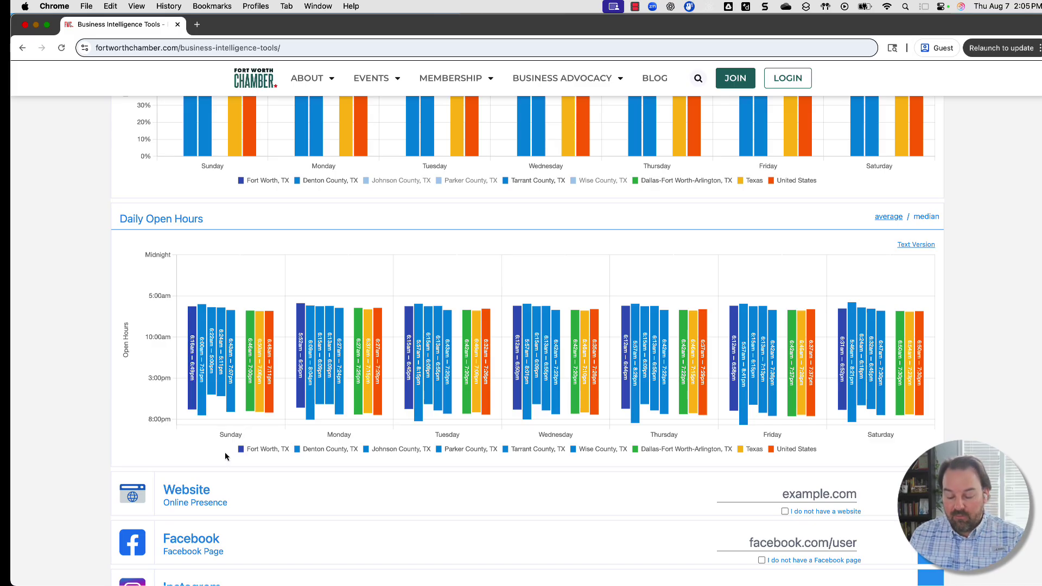
key(super+plus)
key(super+plus)
scroll(226, 456, down, 3)
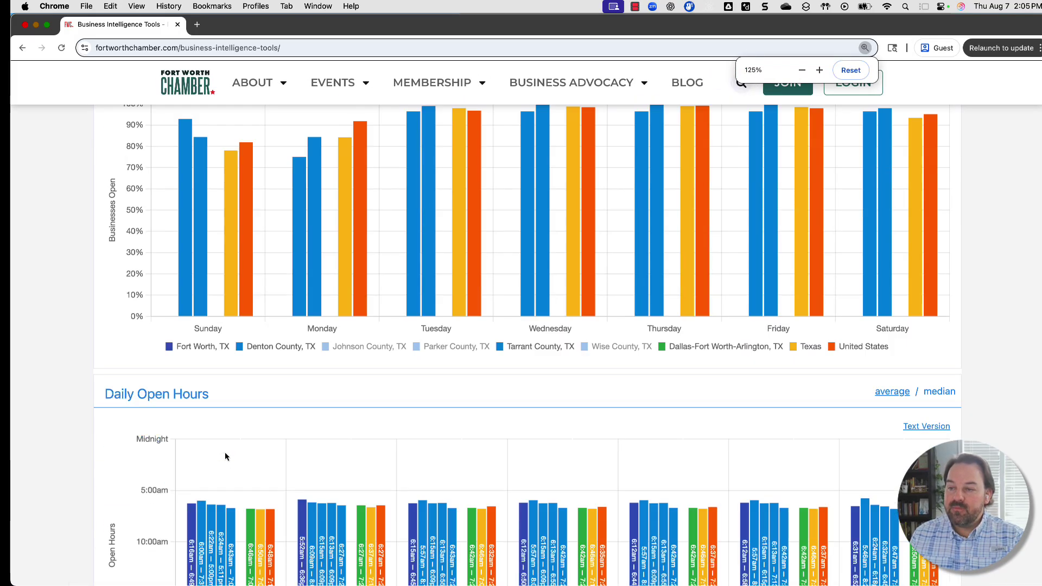
scroll(226, 457, down, 3)
key(super+minus)
scroll(226, 457, up, 3)
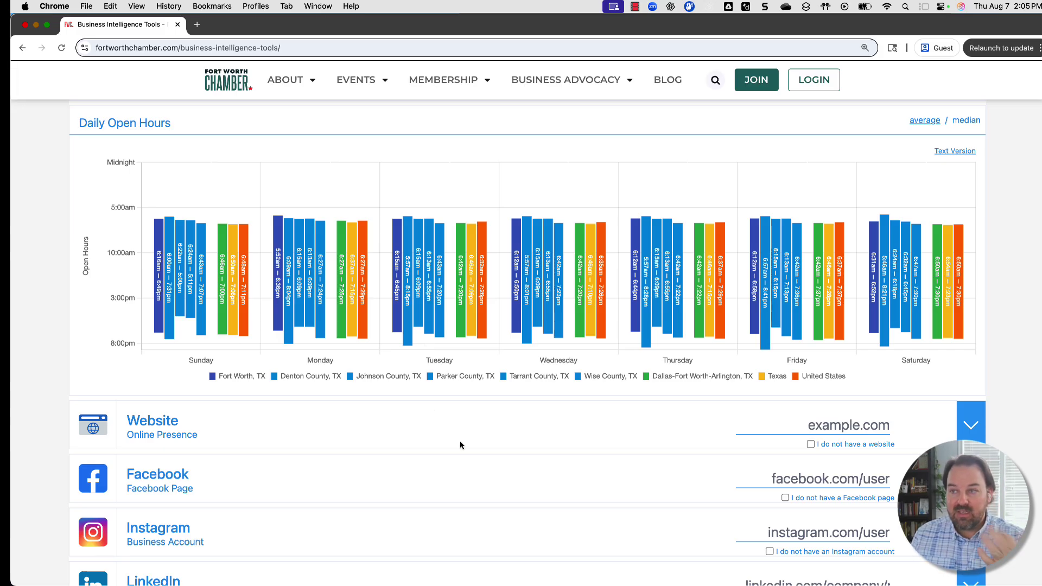
scroll(459, 444, down, 3)
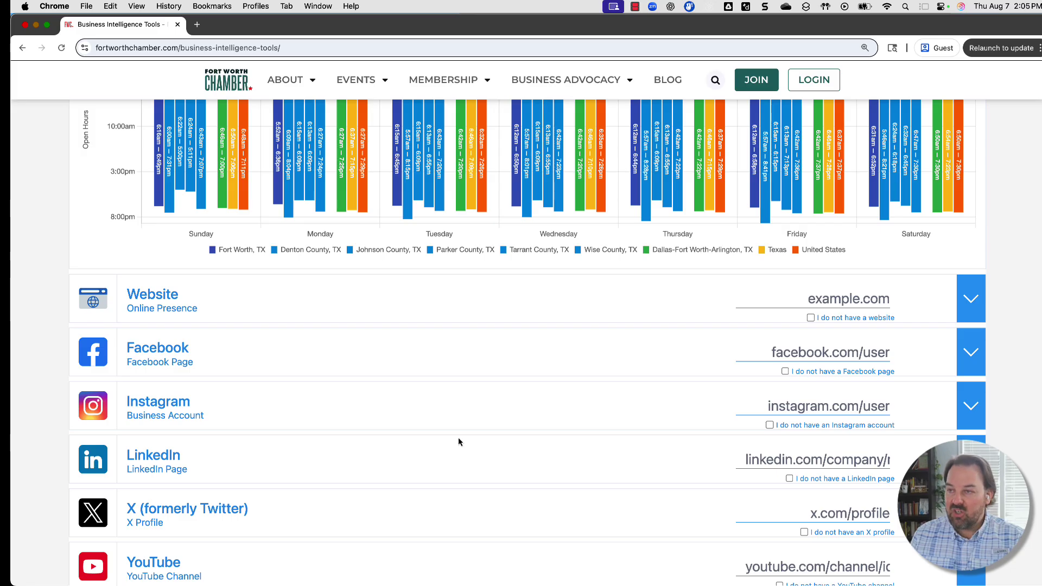
key(super+minus)
key(super+equal)
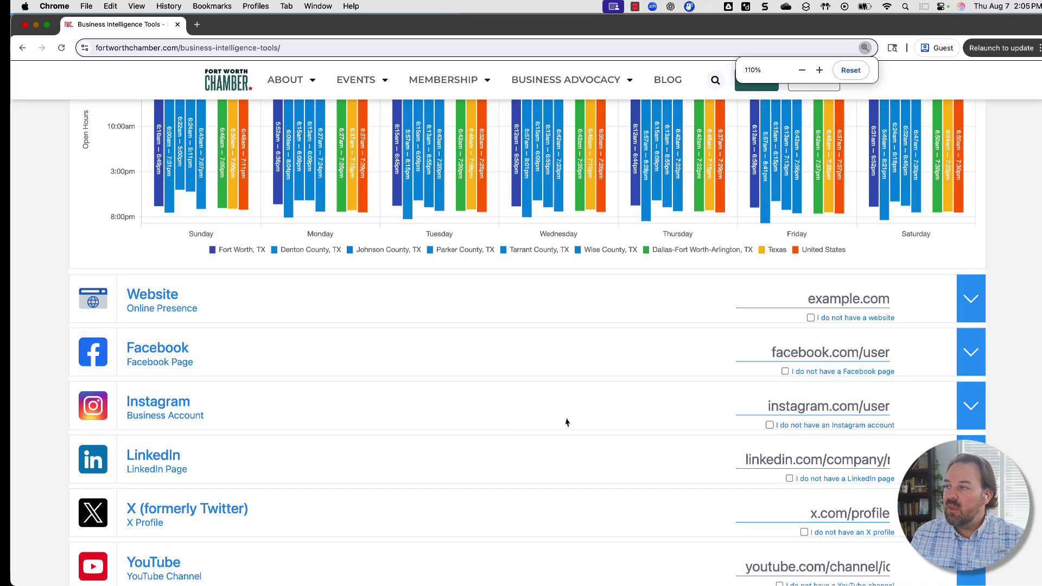
Step: Enter JRsCafe.com as the business website and review the share of industry businesses with a web page by area
click(844, 302)
scroll(318, 369, down, 1)
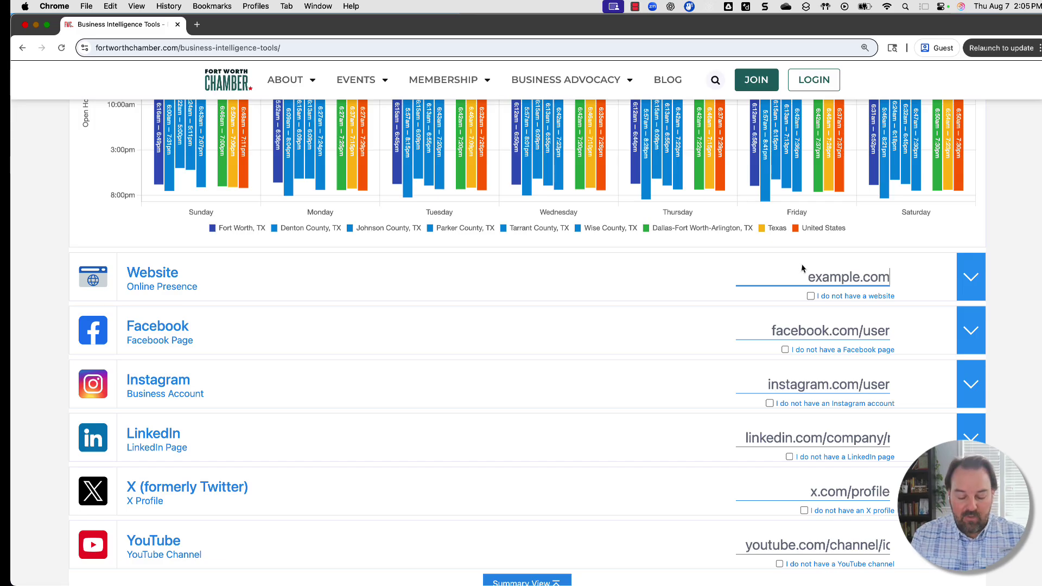
text(JRsCafe.com)
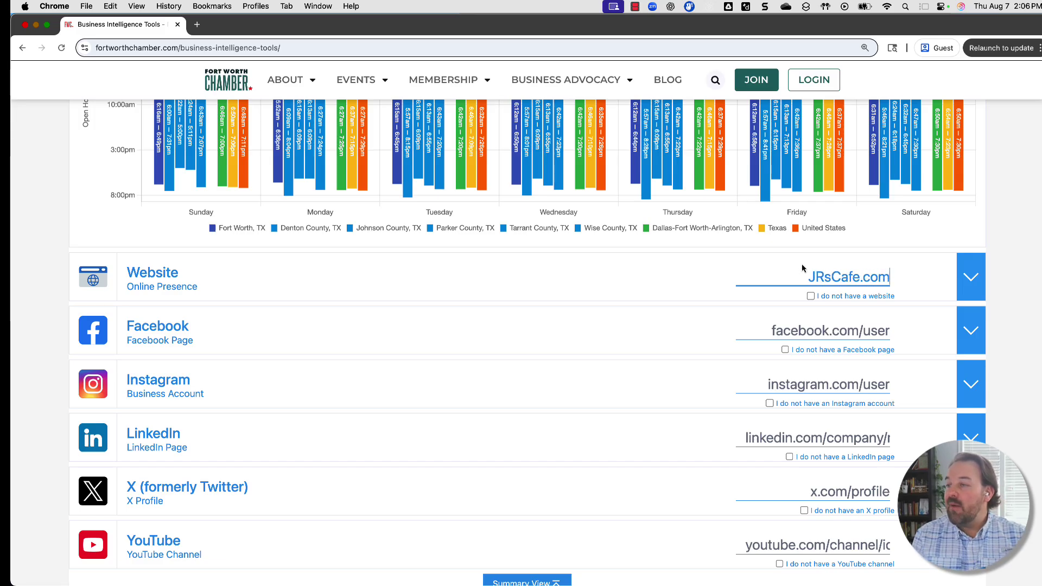
key(Return)
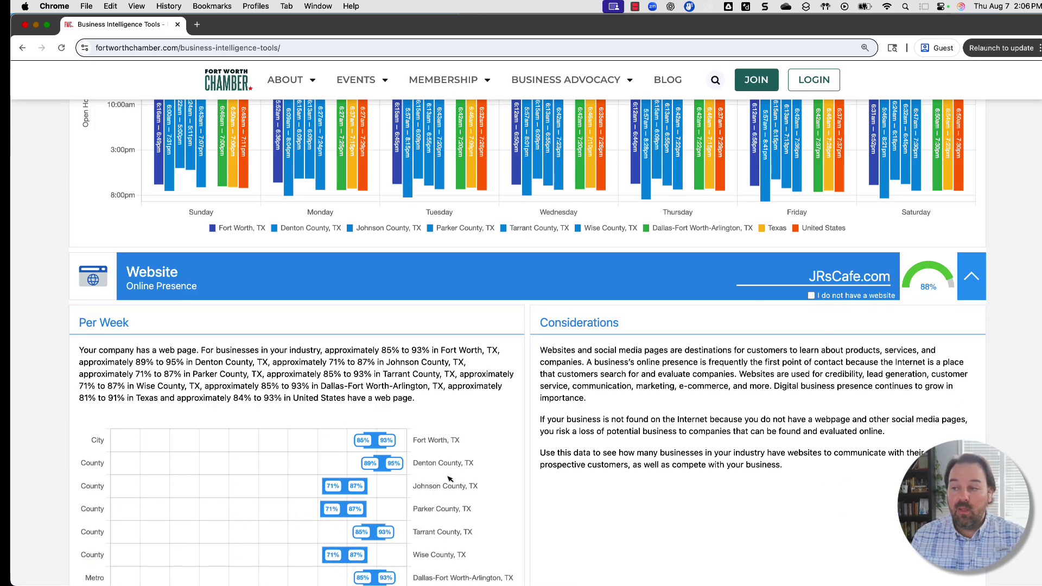
scroll(442, 459, down, 3)
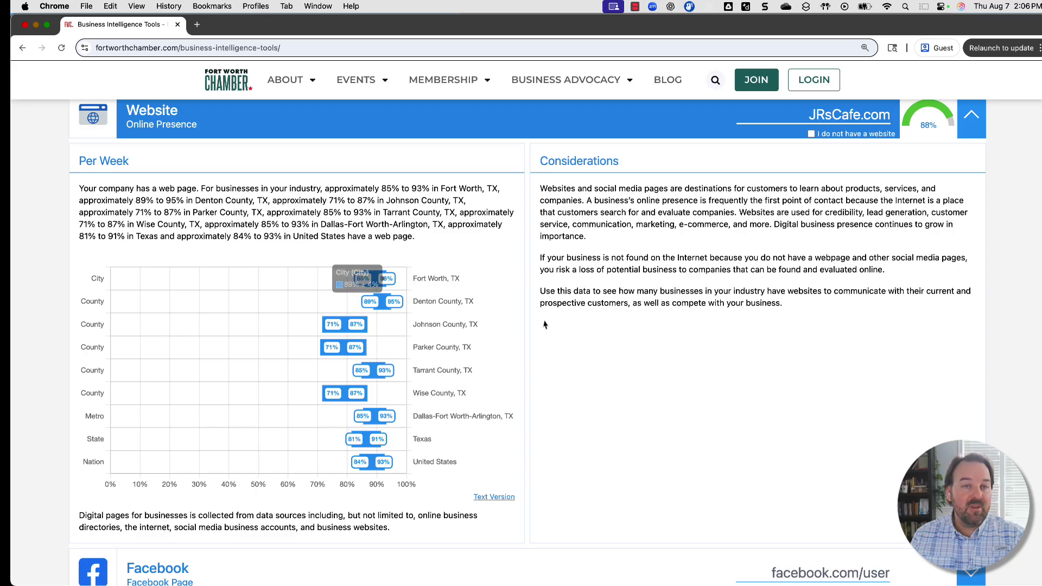
Step: Enter JRsCafe as the Facebook page and review the industry's Facebook presence by city, county, metro, state and nation
scroll(820, 272, down, 3)
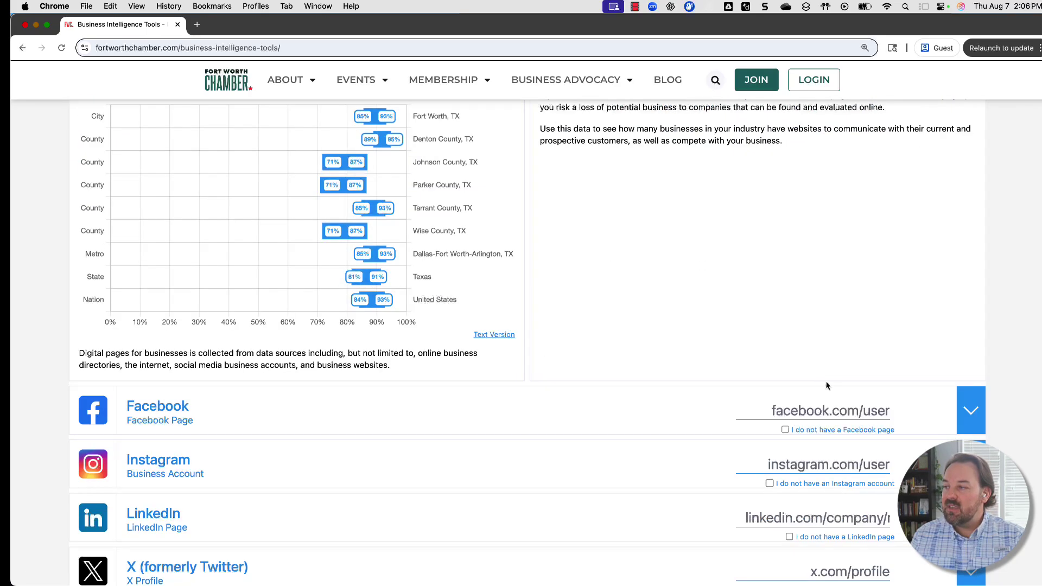
click(822, 413)
text(JRsCafe)
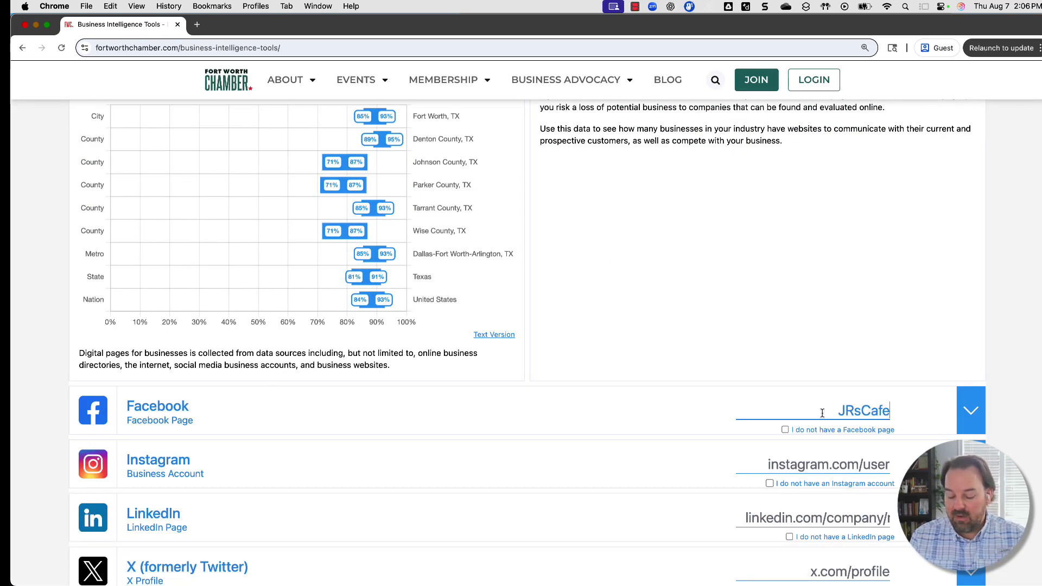
key(Return)
scroll(633, 401, down, 5)
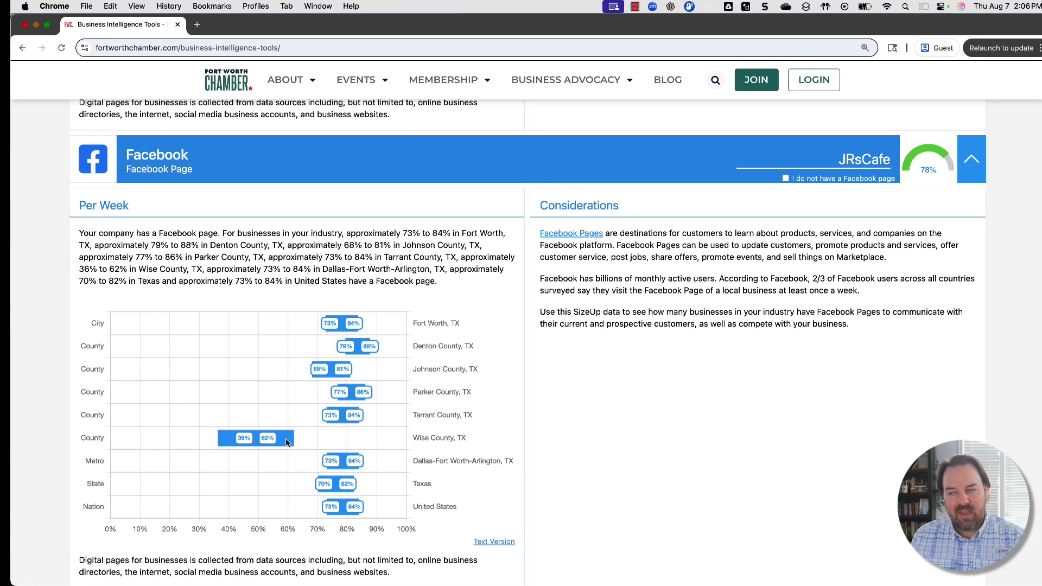
Step: Mark the business as not having an Instagram account and review the industry's Instagram presence by area
scroll(680, 453, down, 5)
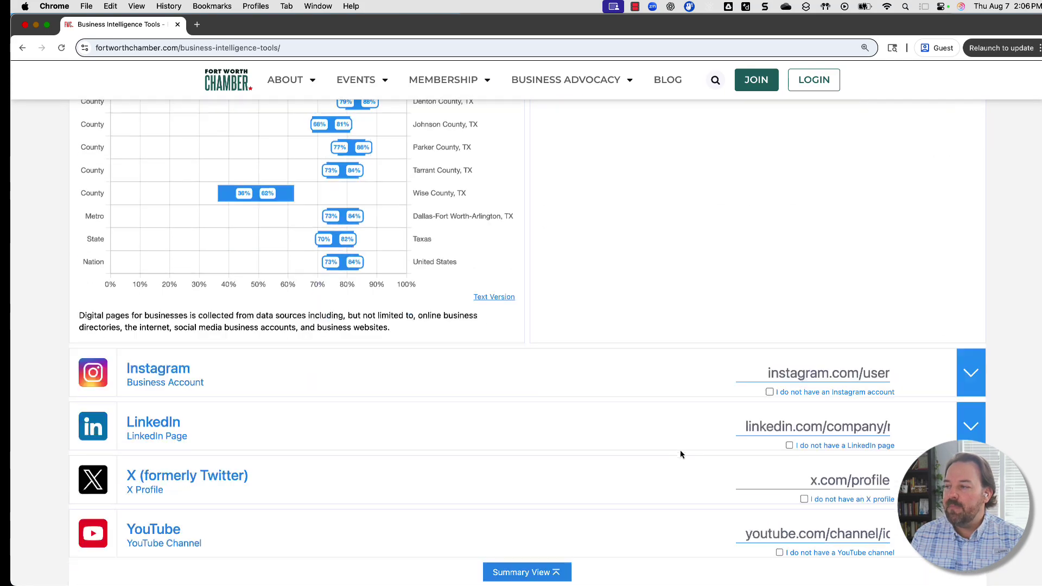
click(770, 392)
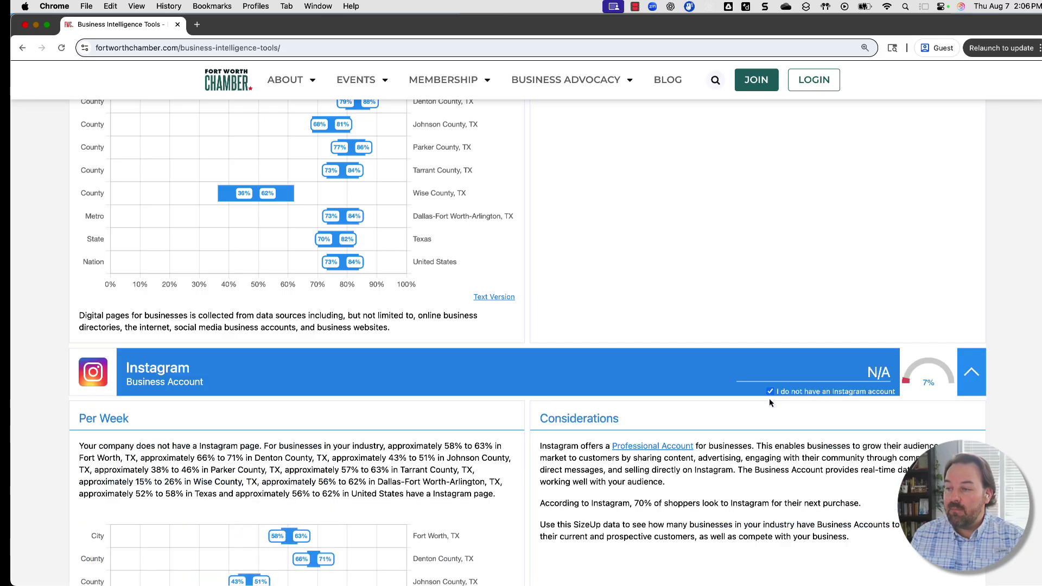
scroll(770, 403, down, 3)
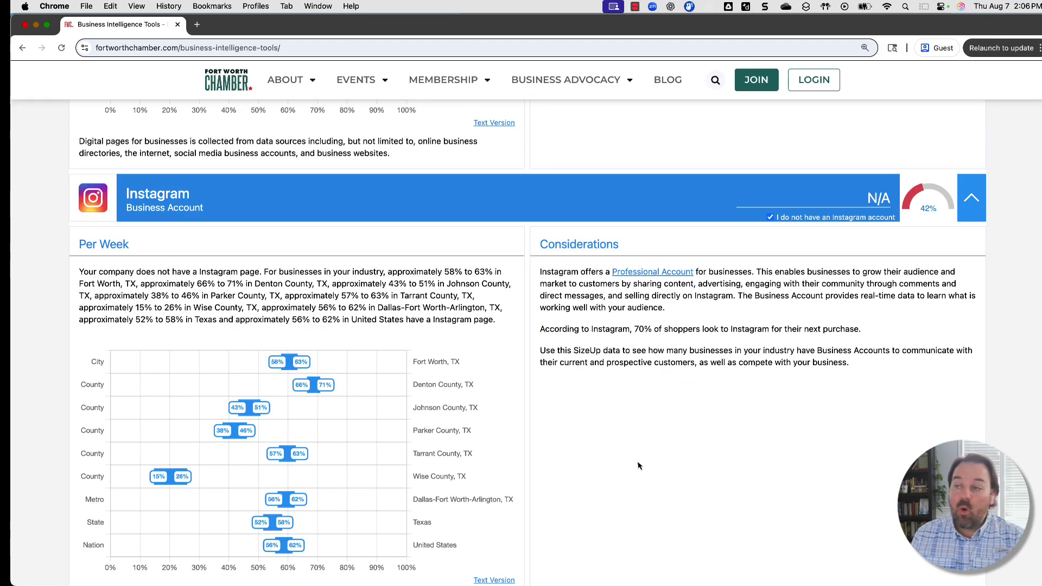
Step: Mark the business as not having a LinkedIn page and review the industry's LinkedIn presence by area
scroll(640, 466, down, 5)
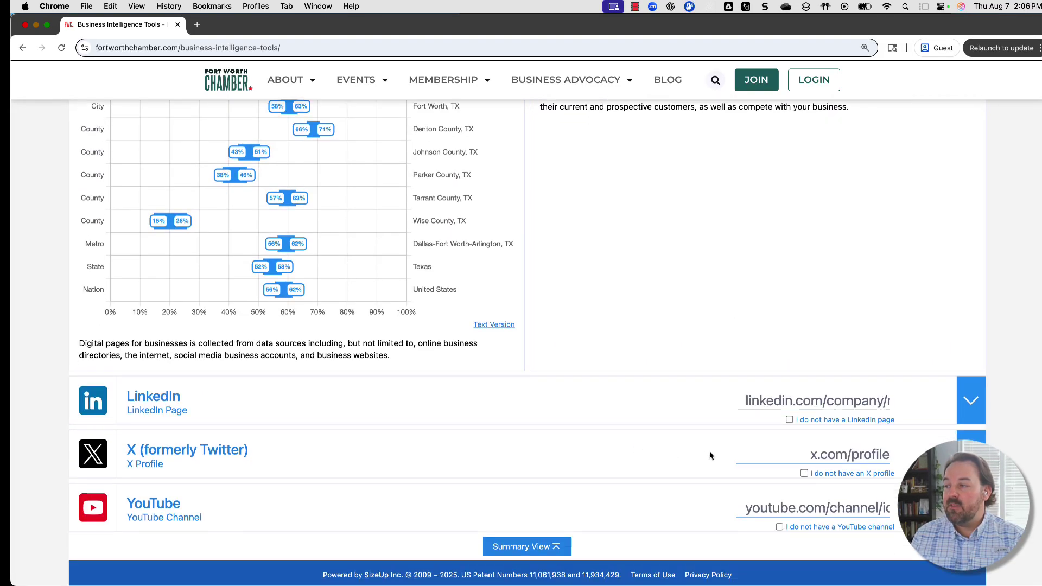
click(789, 420)
scroll(727, 456, down, 4)
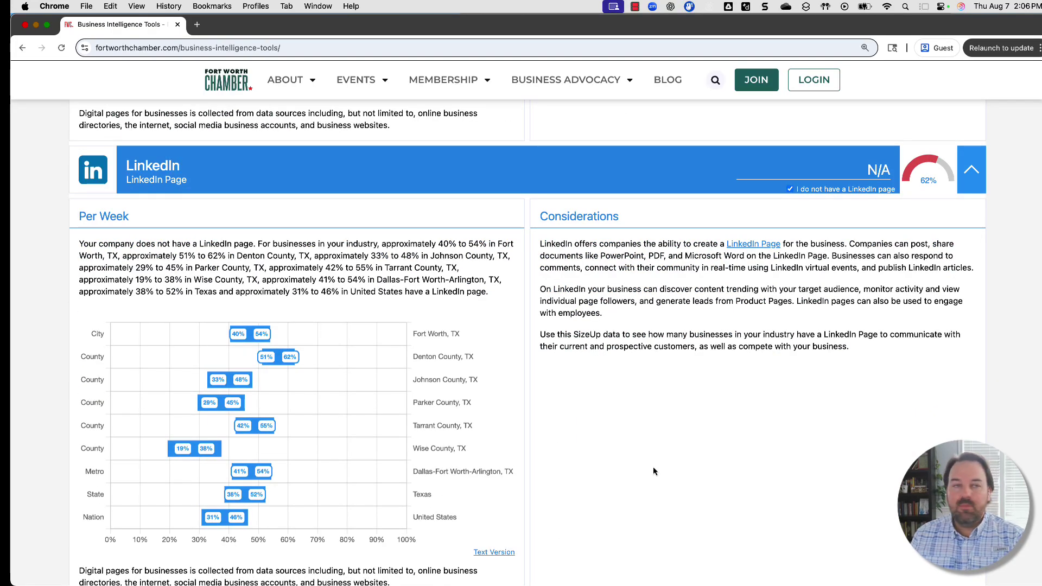
Step: Mark the business as not having an X profile and review the industry's X presence by area
scroll(654, 471, down, 3)
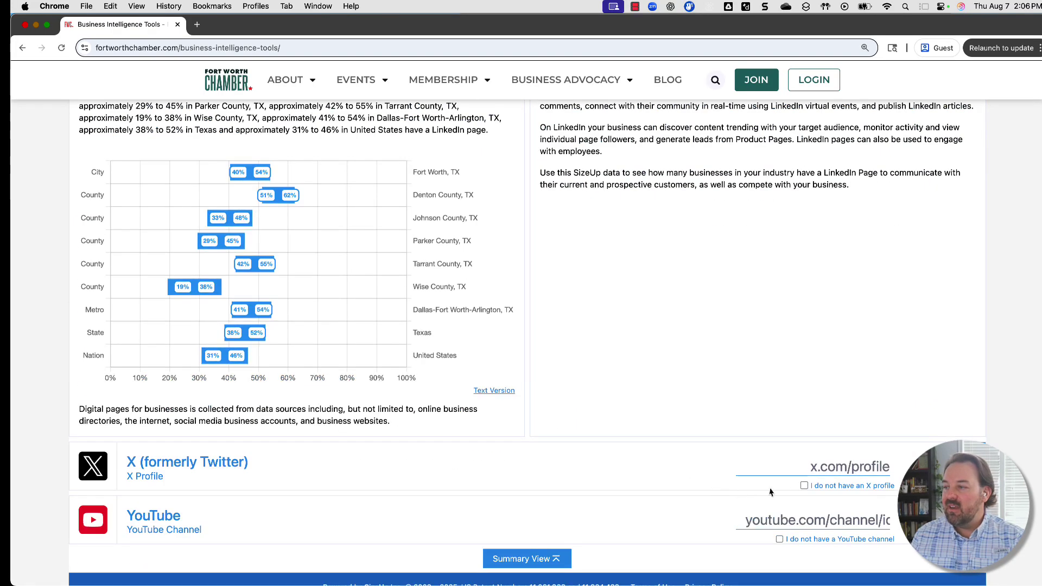
click(804, 486)
scroll(638, 495, down, 5)
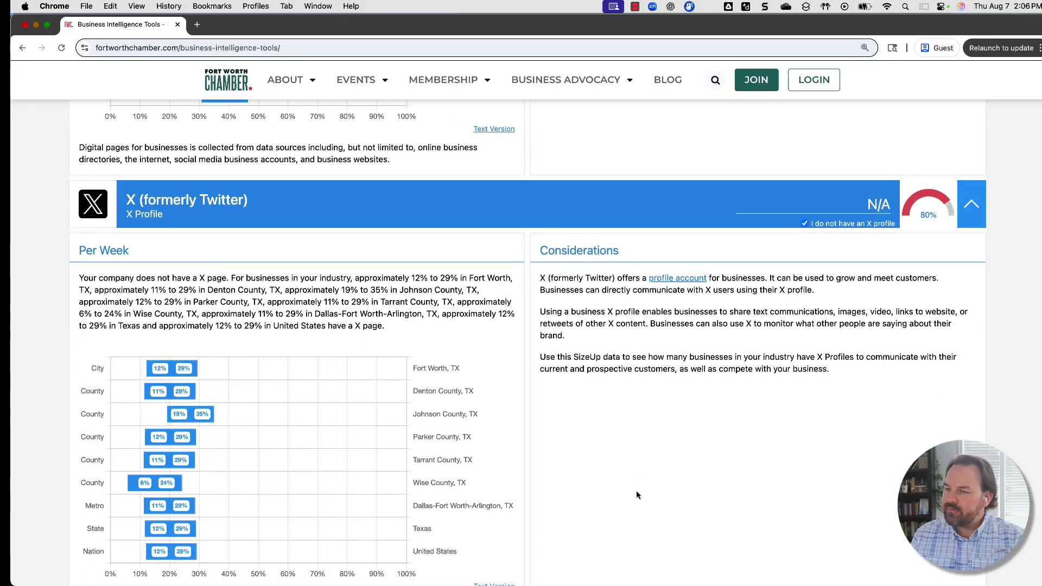
Step: Mark the business as not having a YouTube channel and review the industry's YouTube presence by area
scroll(637, 495, down, 4)
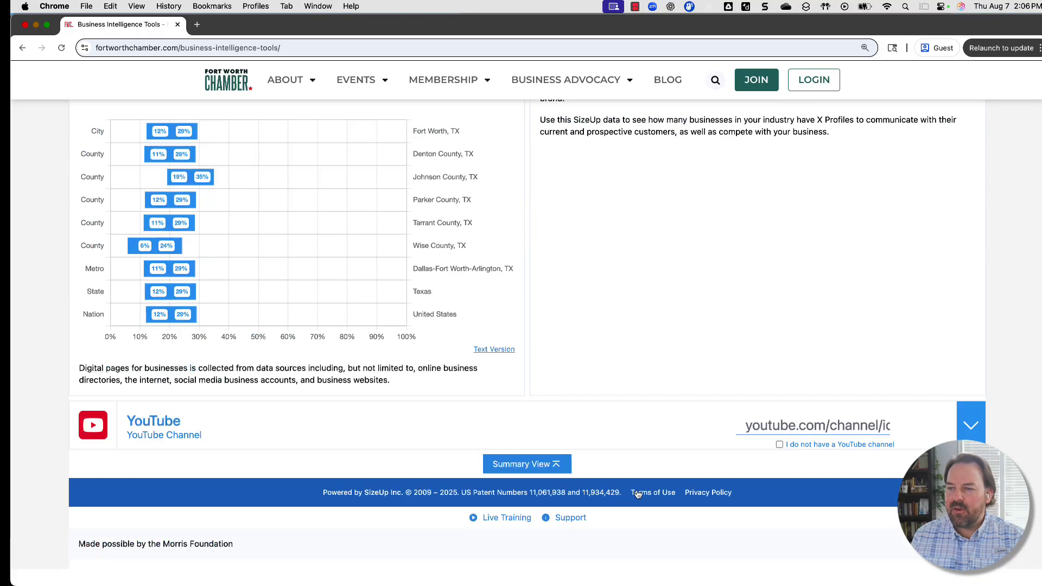
click(779, 444)
scroll(644, 482, down, 5)
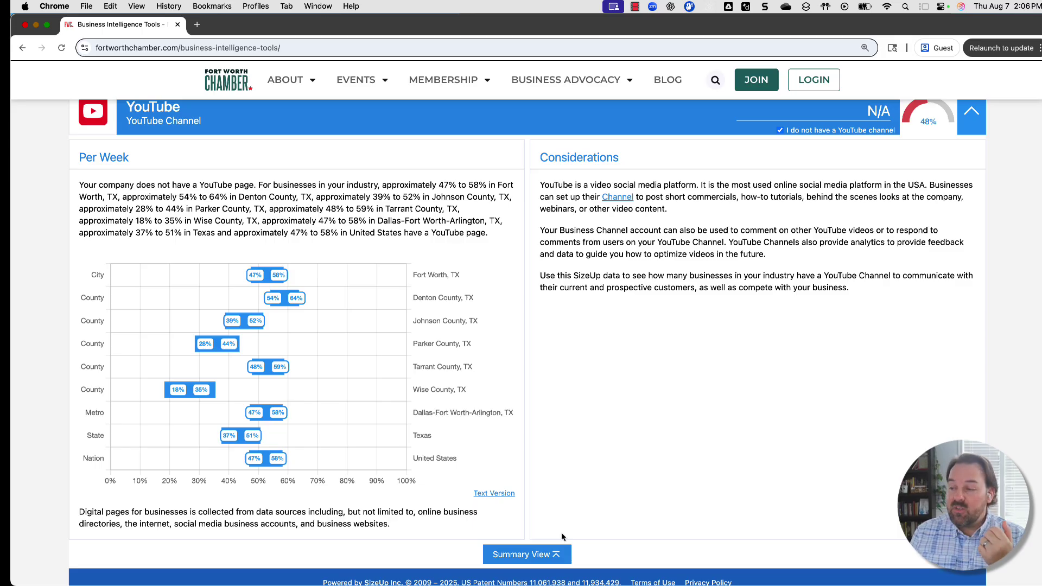
Step: Collapse the report to its summary view and review the benchmark gauges from YouTube back up to Revenue
click(543, 558)
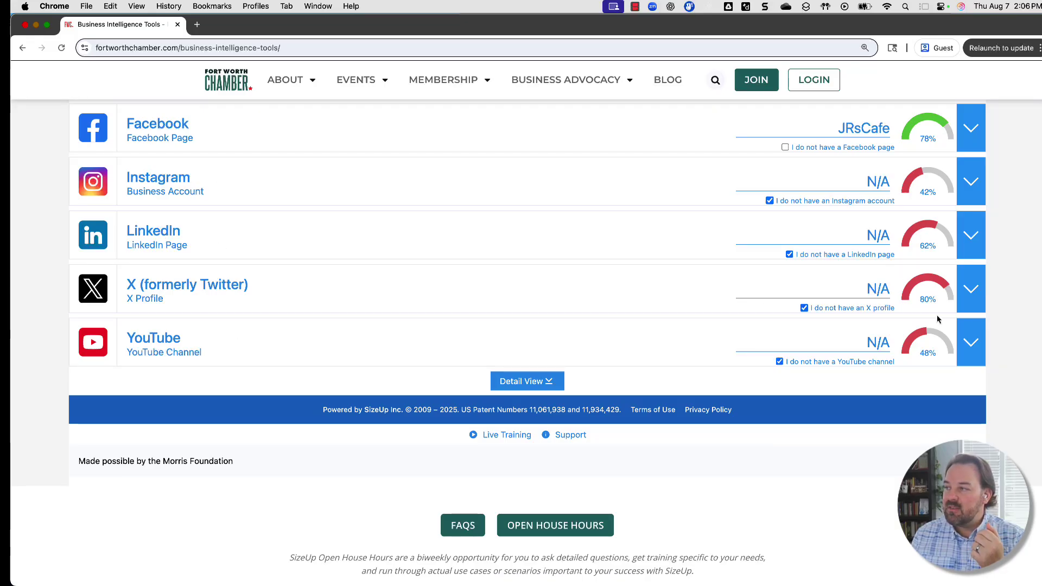
scroll(932, 356, up, 3)
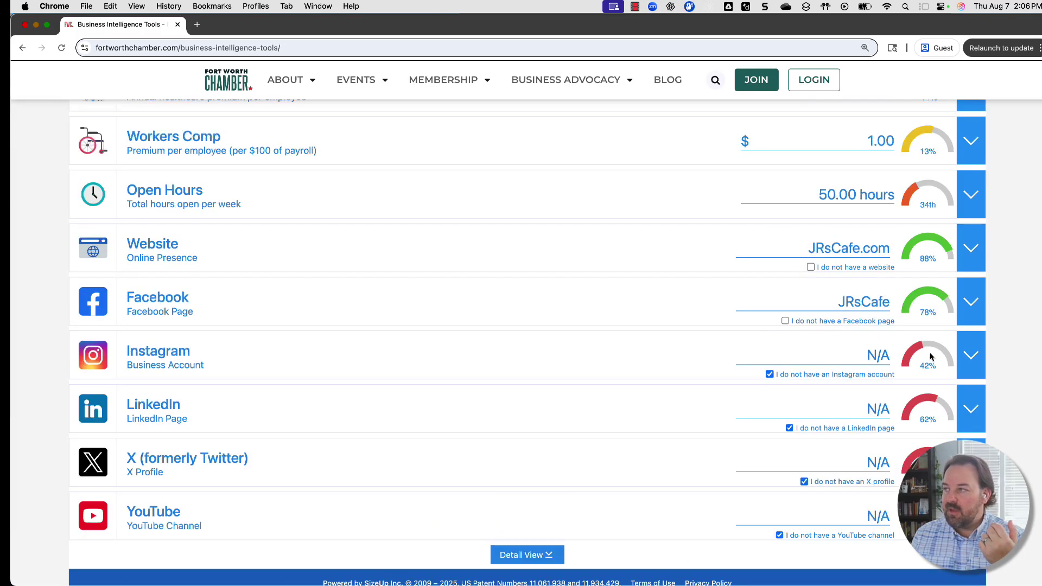
scroll(932, 356, up, 1)
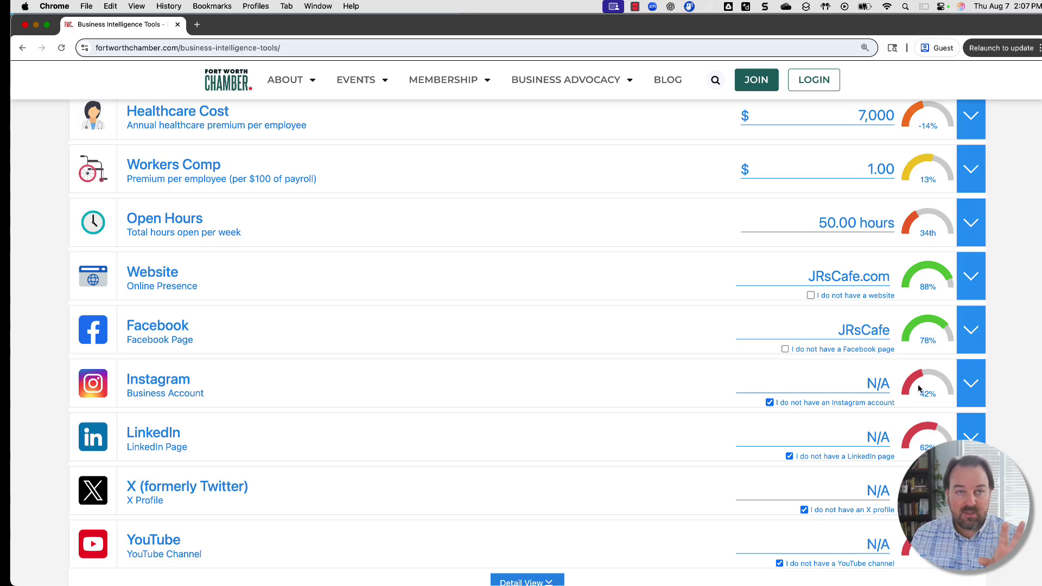
scroll(919, 389, up, 5)
scroll(918, 382, up, 6)
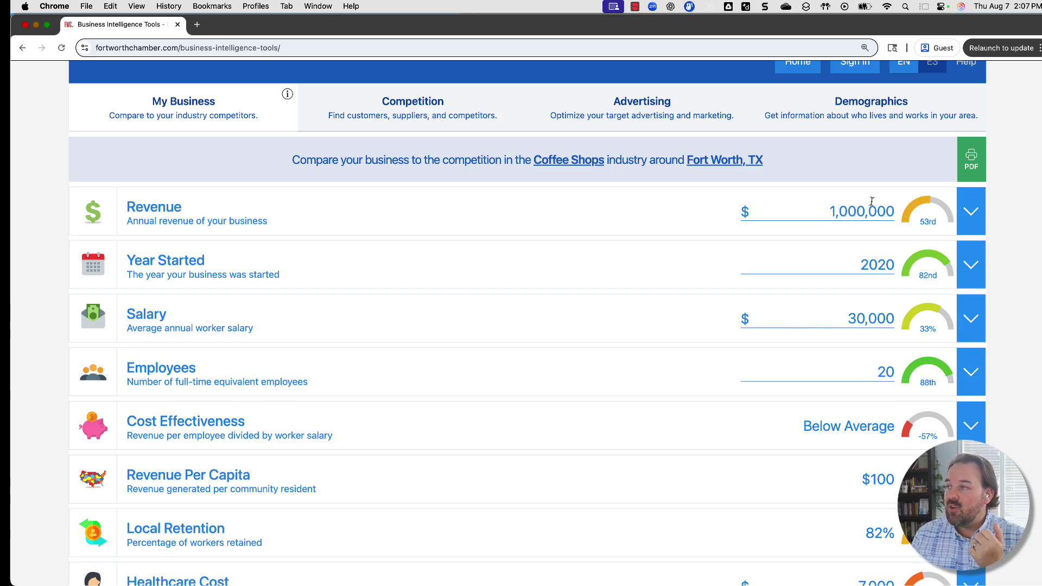
Step: Generate the PDF business report and look through its Year Started, Salary and Cost Effectiveness pages, up to page 8
click(971, 158)
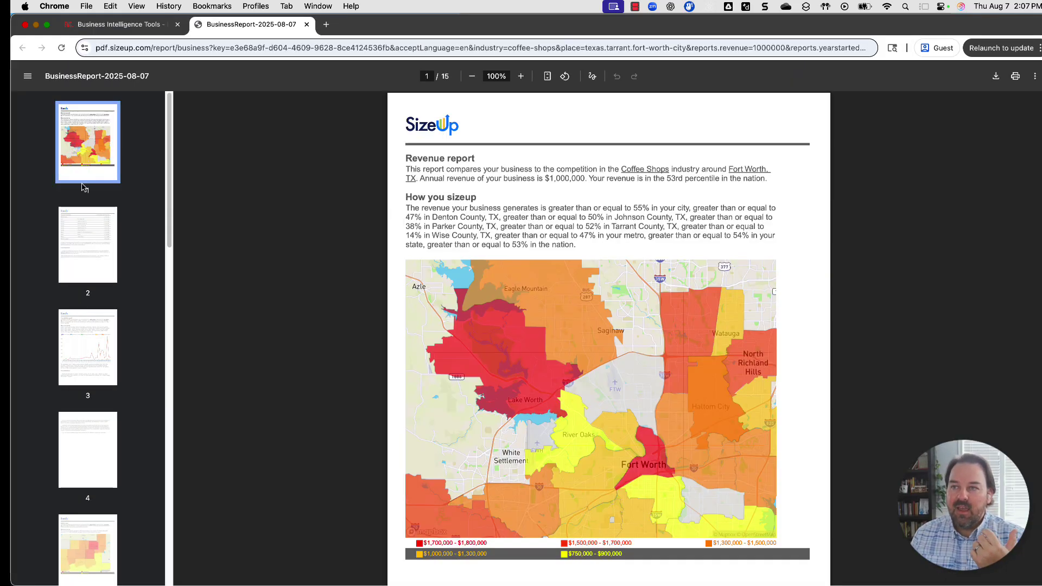
click(73, 380)
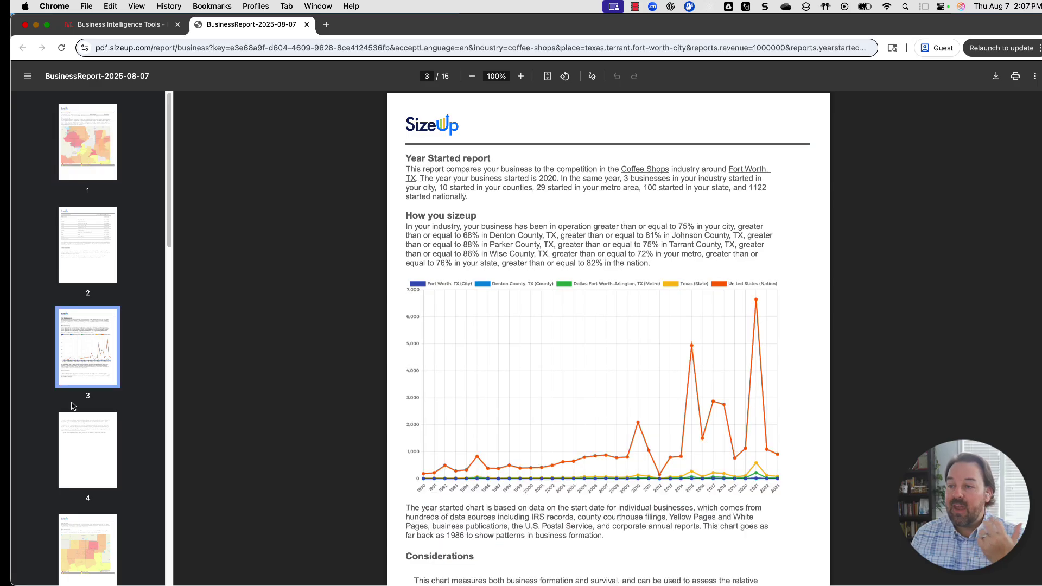
click(77, 457)
click(78, 458)
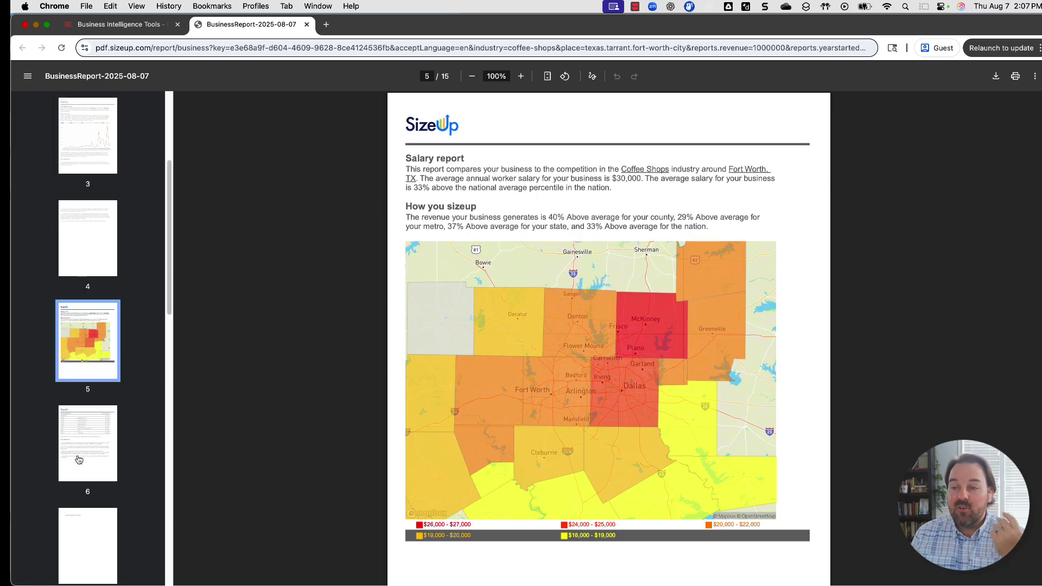
scroll(79, 460, down, 2)
click(84, 332)
scroll(87, 347, down, 2)
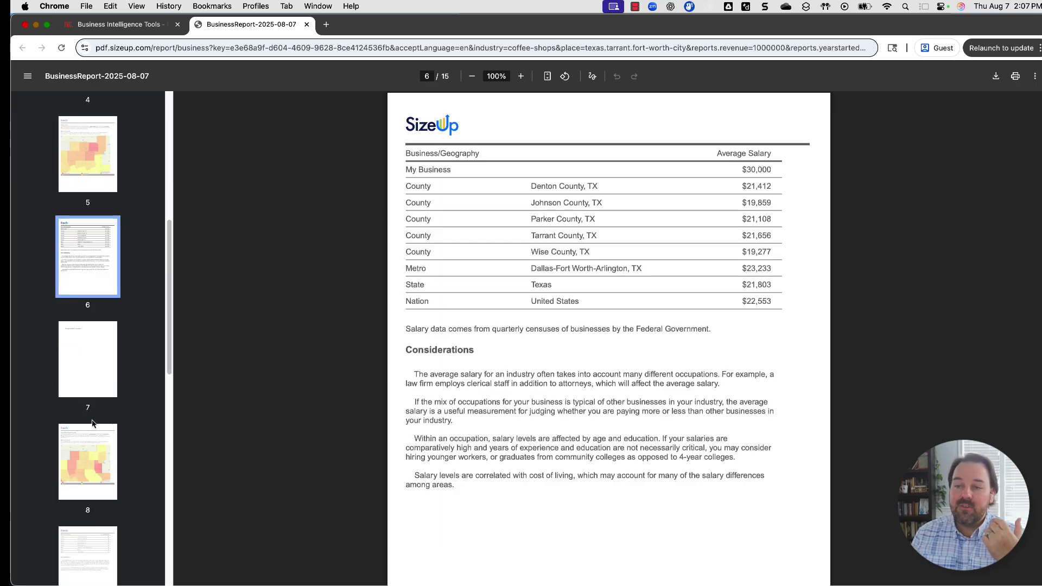
click(90, 439)
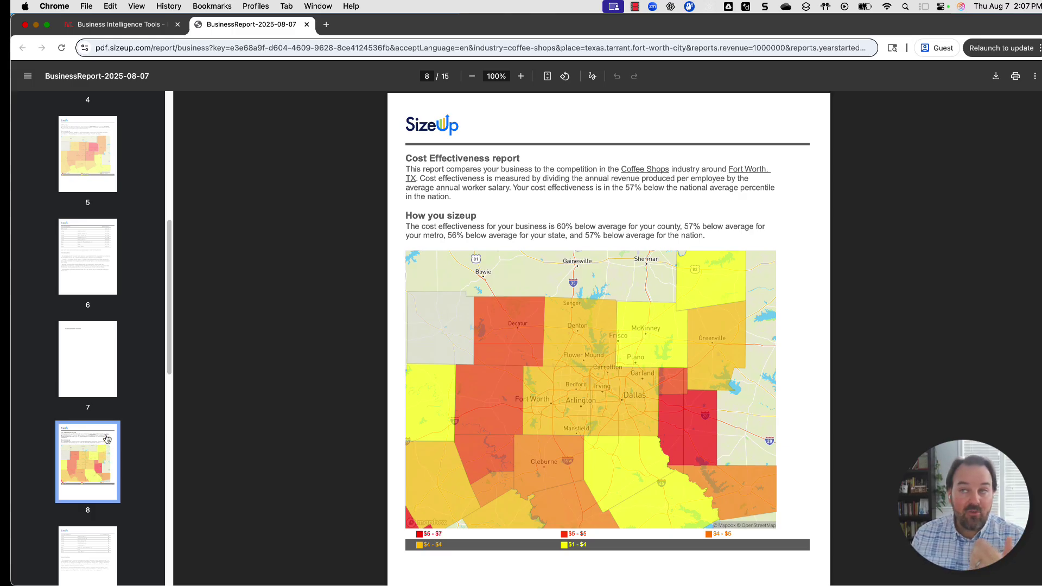
Step: Return to the Business Intelligence Tools page and map the competition for the Roofing Contractors industry around Fort Worth, TX
click(136, 26)
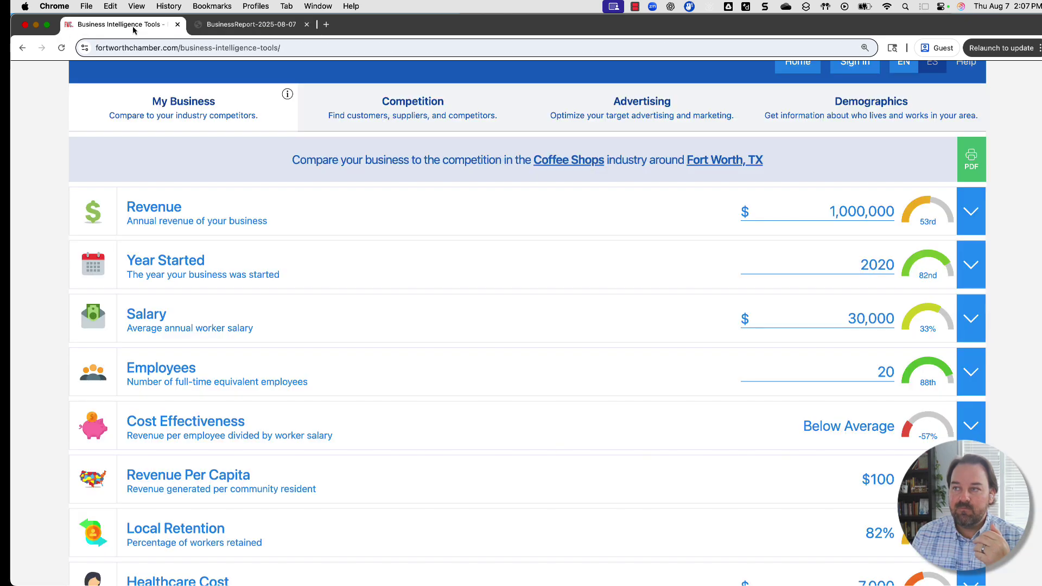
scroll(305, 186, up, 3)
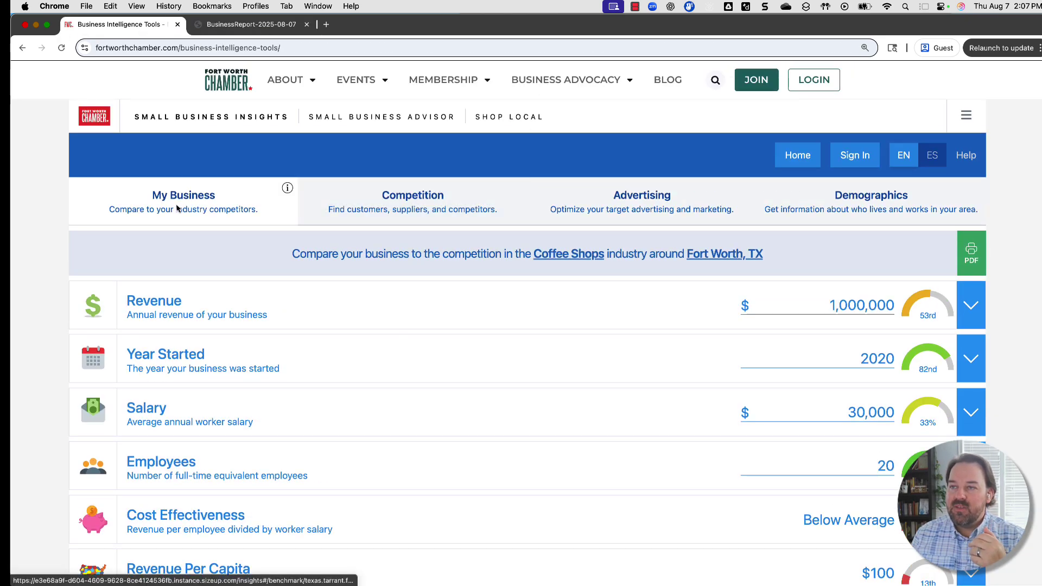
click(364, 205)
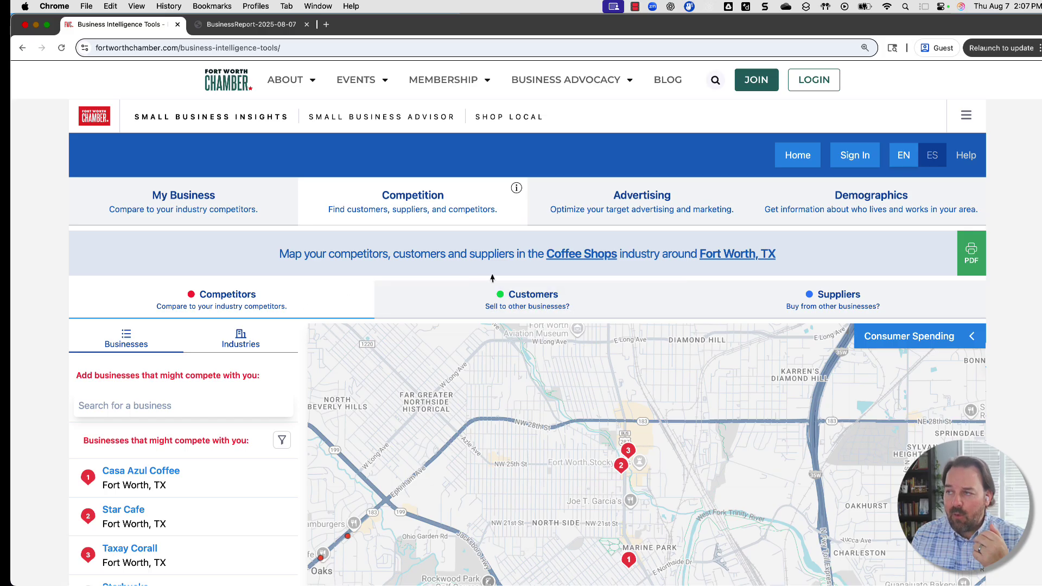
click(568, 260)
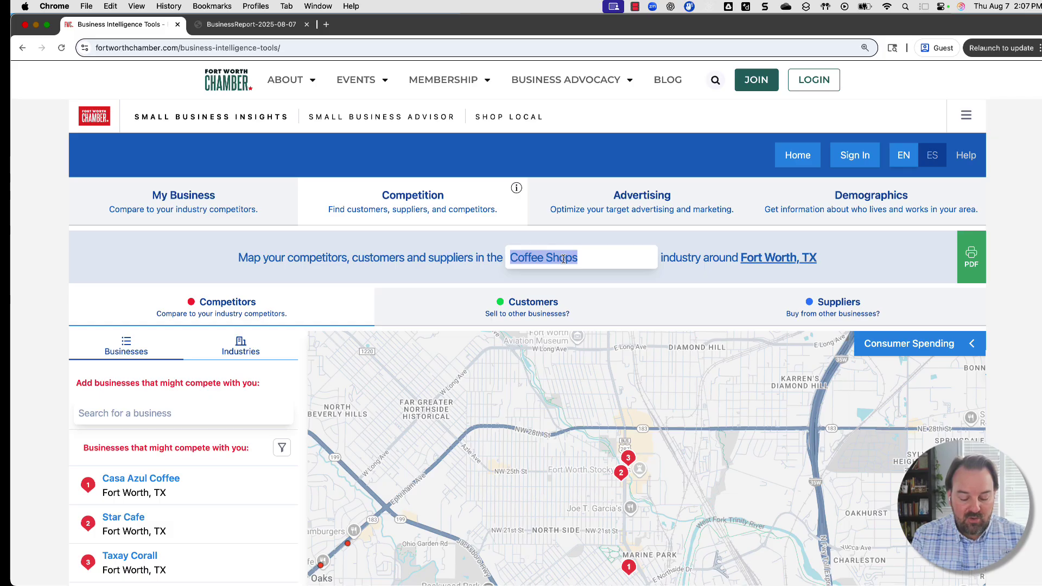
text(roof)
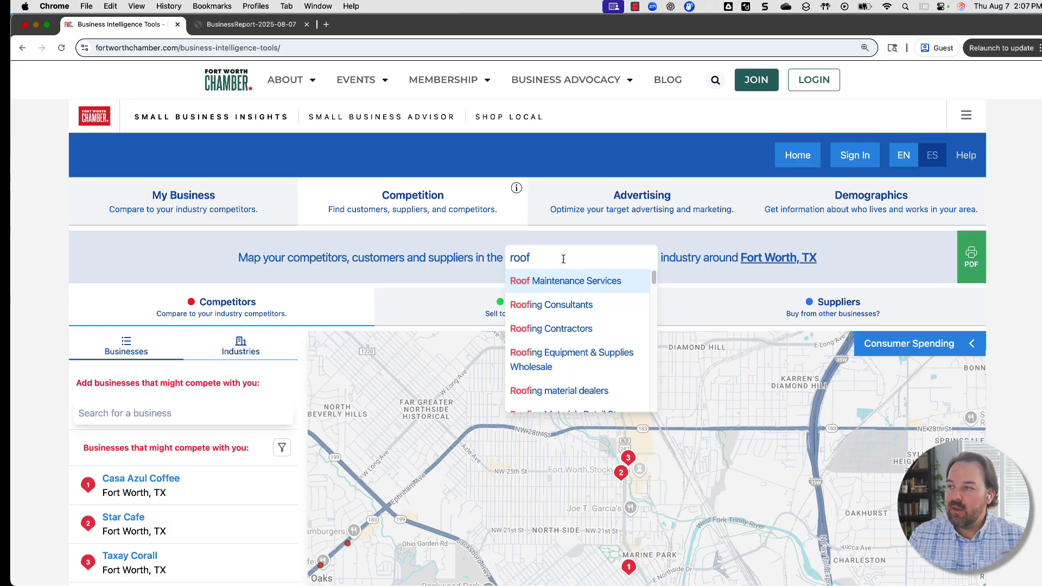
click(589, 326)
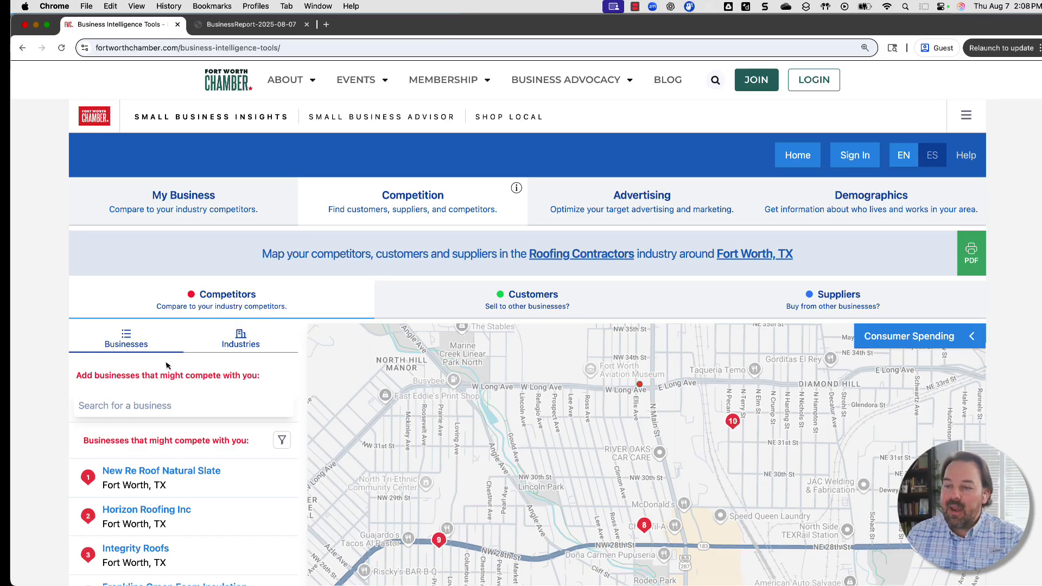
Step: Examine the map details of the first six listed roofing competitors, from New Re Roof Natural Slate to Stop-A-Leak
scroll(170, 380, down, 3)
click(171, 389)
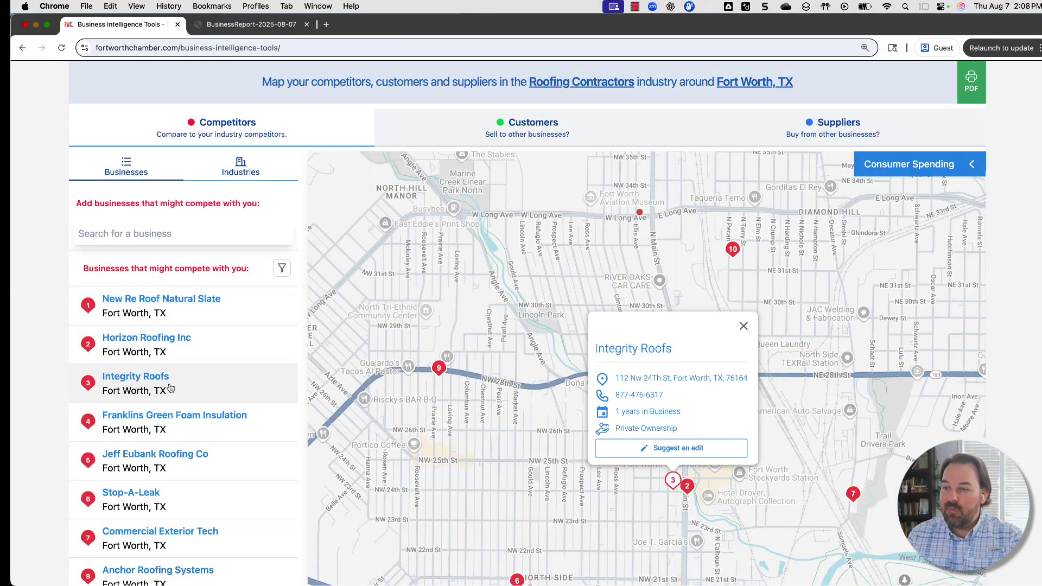
click(165, 346)
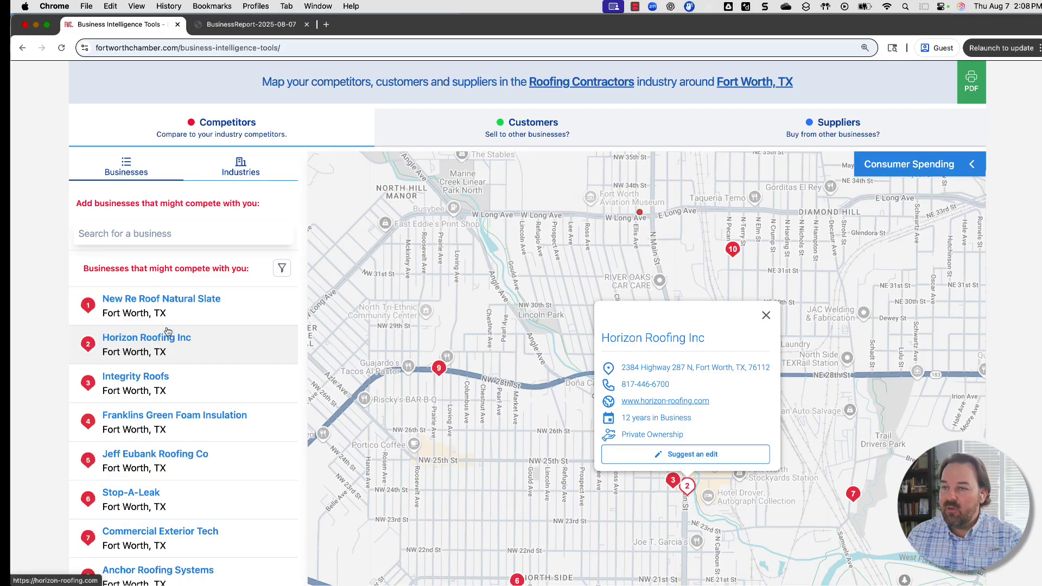
click(166, 303)
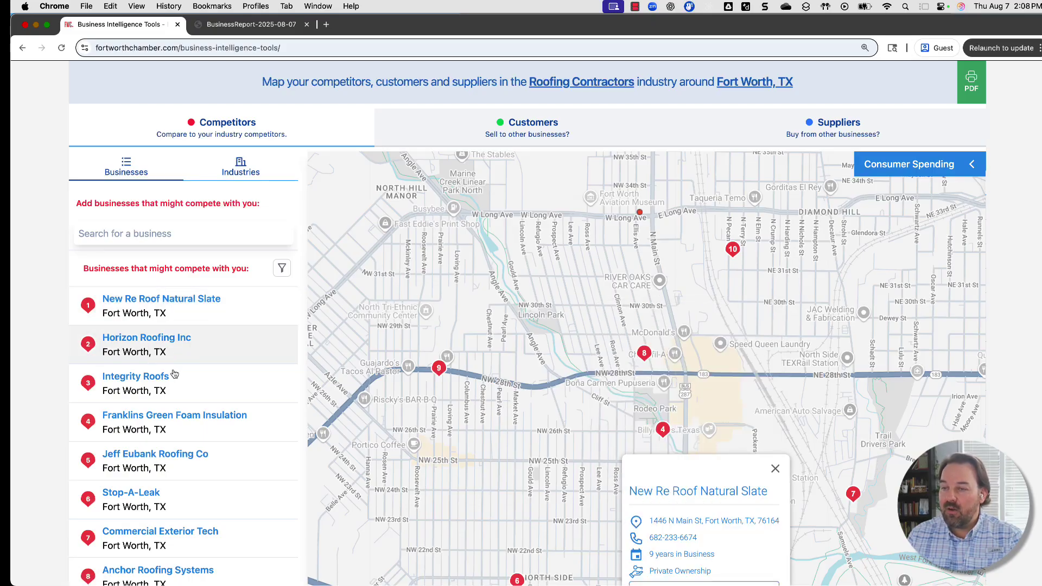
click(172, 394)
click(177, 418)
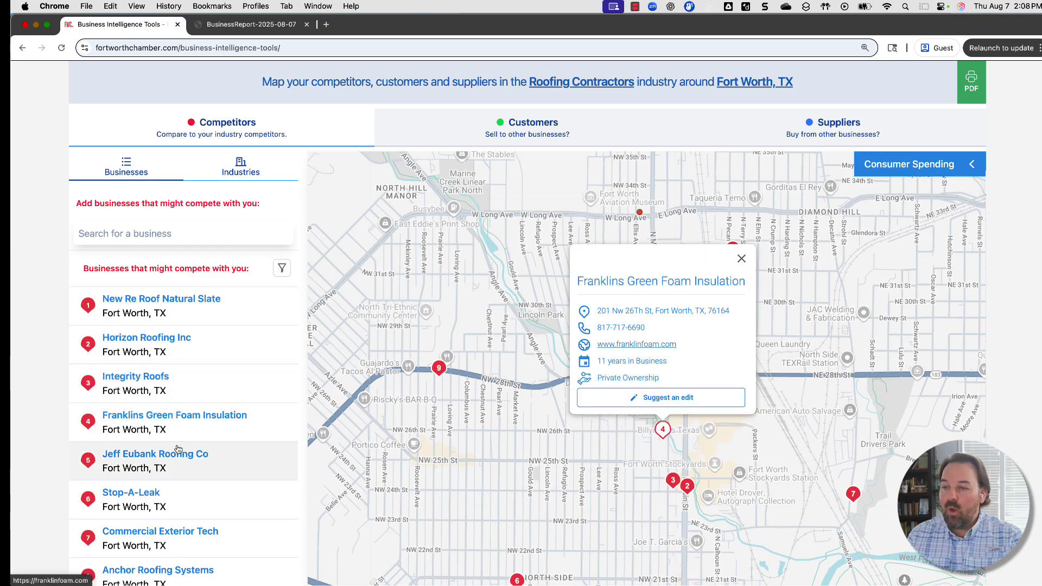
click(176, 466)
click(177, 488)
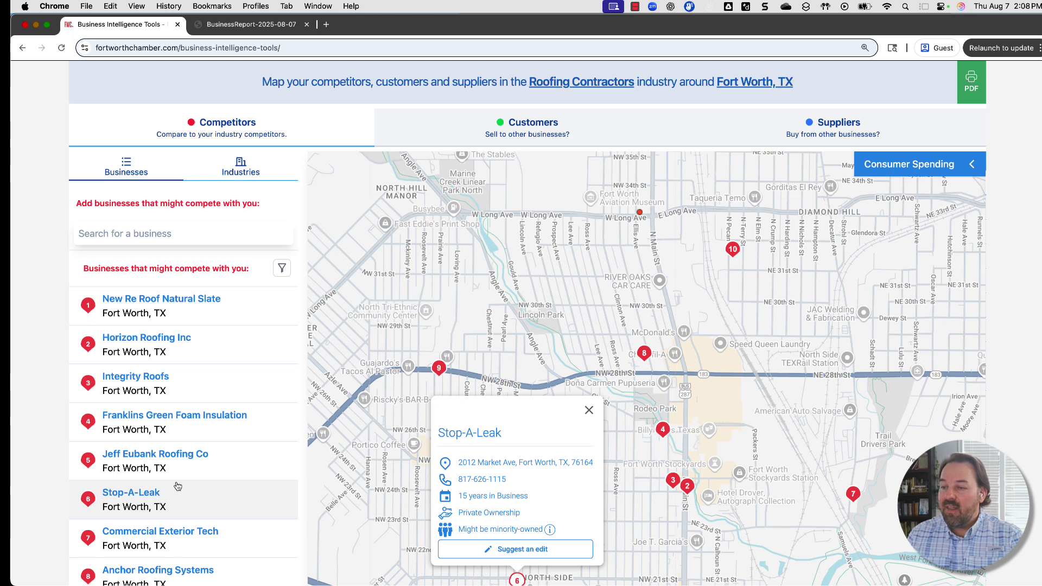
Step: Add Gutter & Downspout Contractors as an additional industry that competes with the business
scroll(178, 486, down, 1)
scroll(179, 477, up, 3)
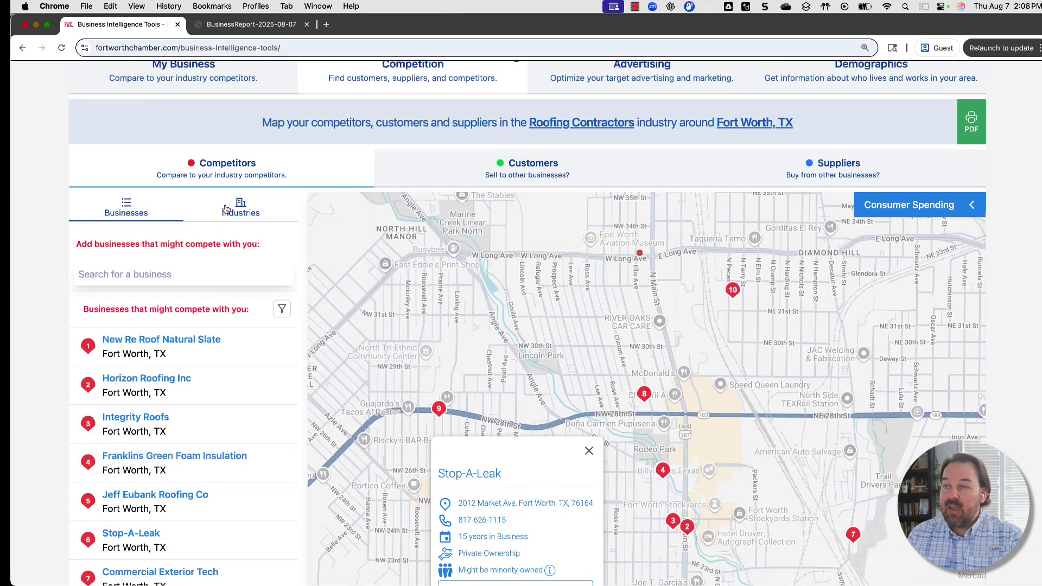
click(234, 205)
click(166, 286)
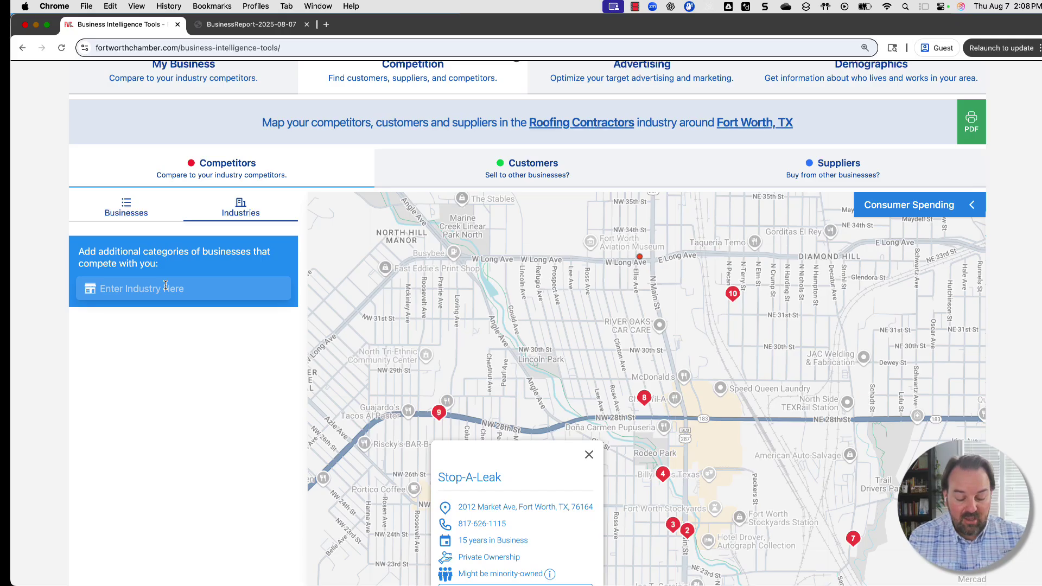
text(gutter)
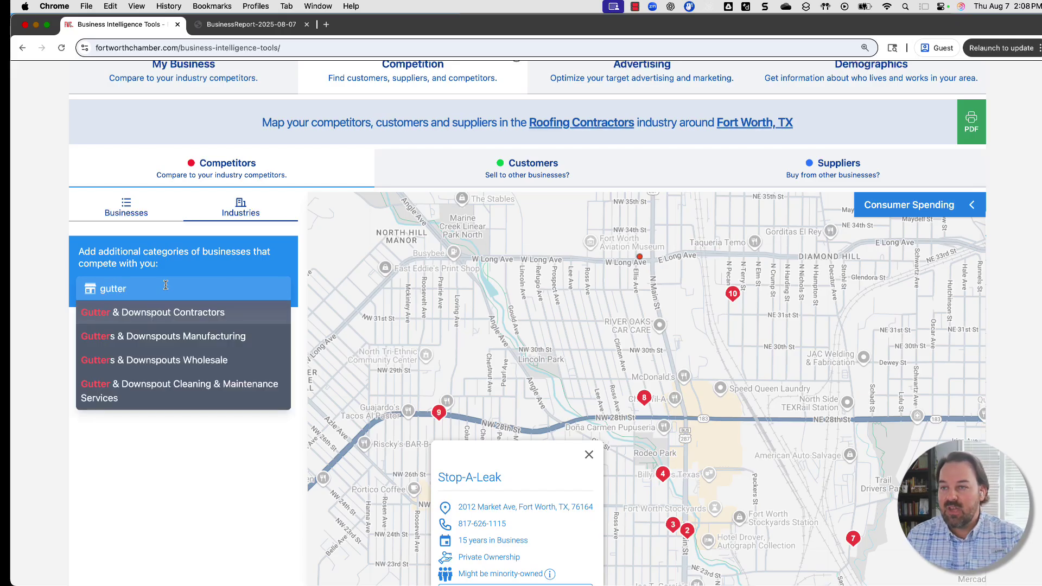
click(170, 320)
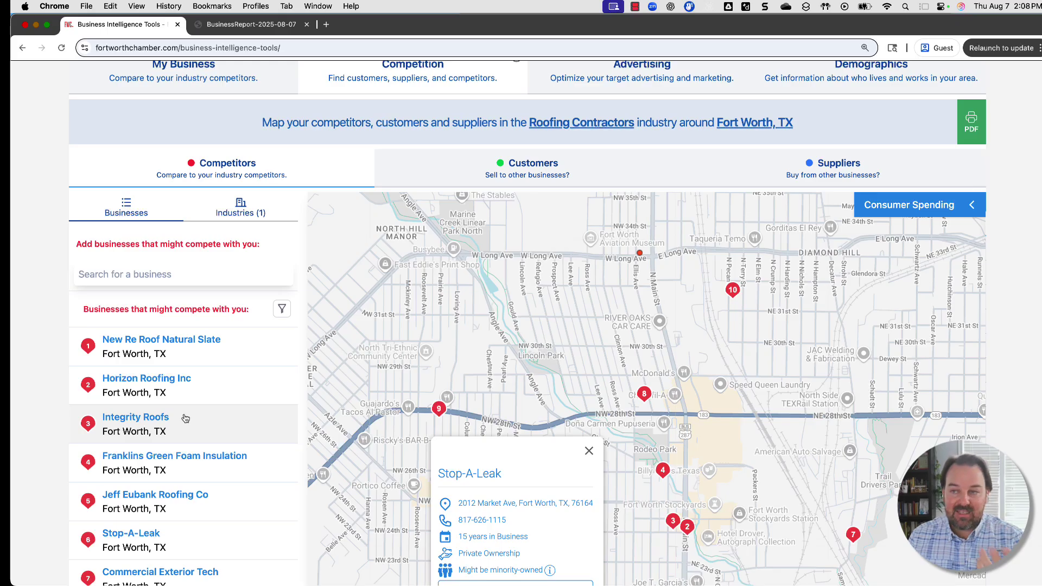
Step: Close the Stop-A-Leak details and browse pages 4 and 6 of the competing businesses on the map
scroll(185, 418, down, 5)
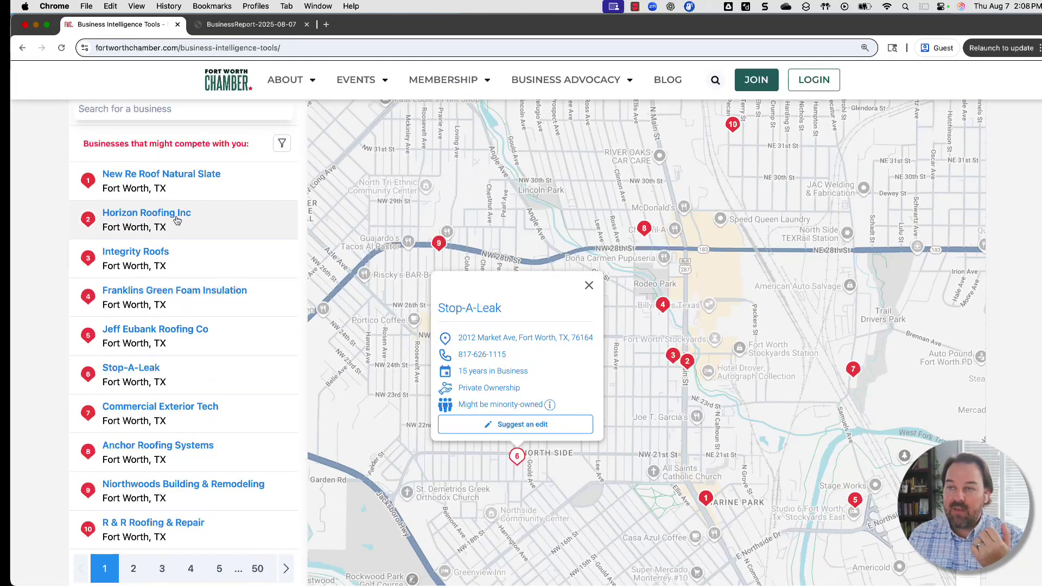
scroll(245, 543, down, 1)
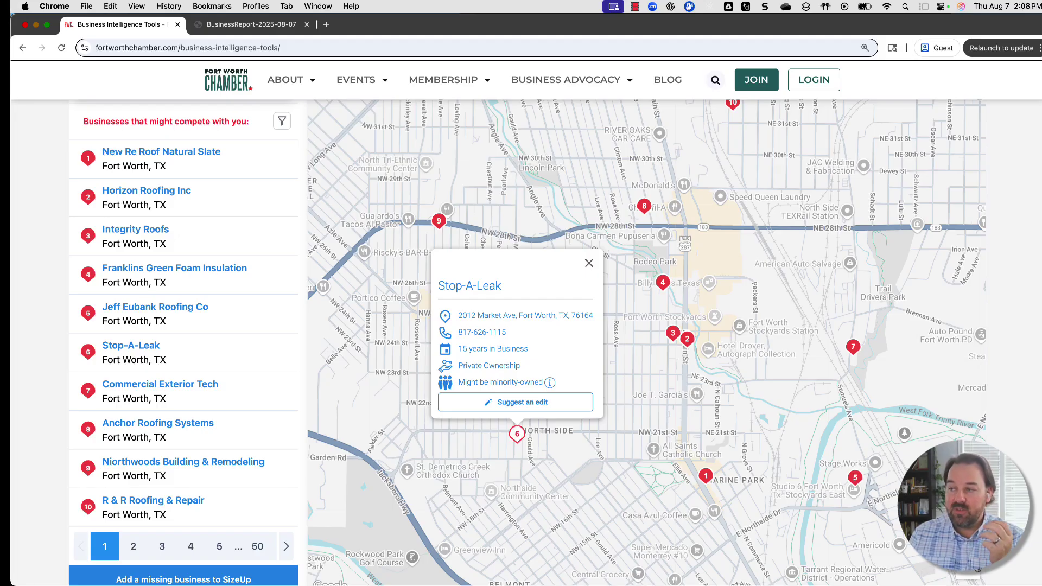
click(589, 263)
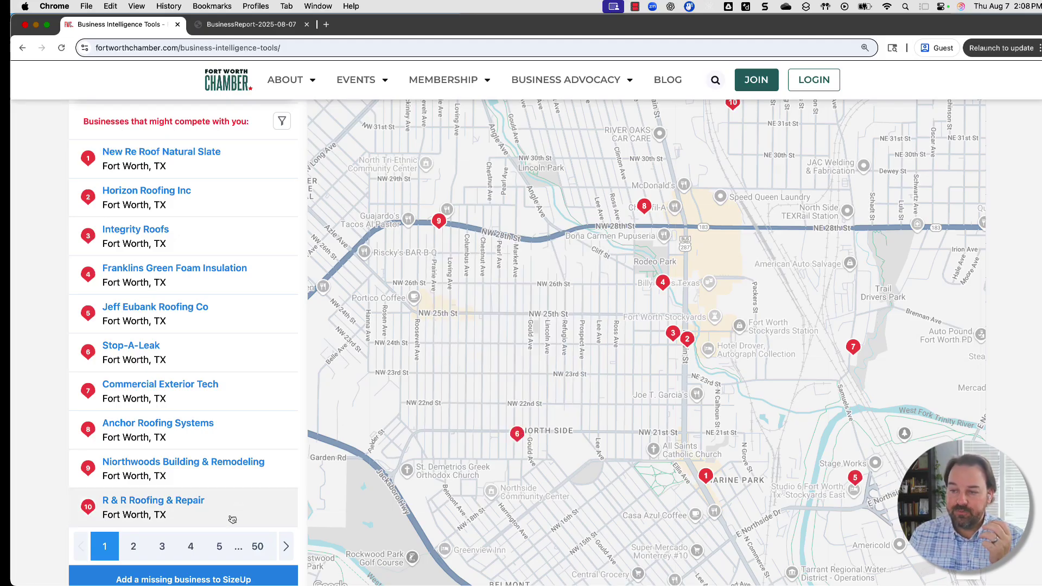
click(187, 553)
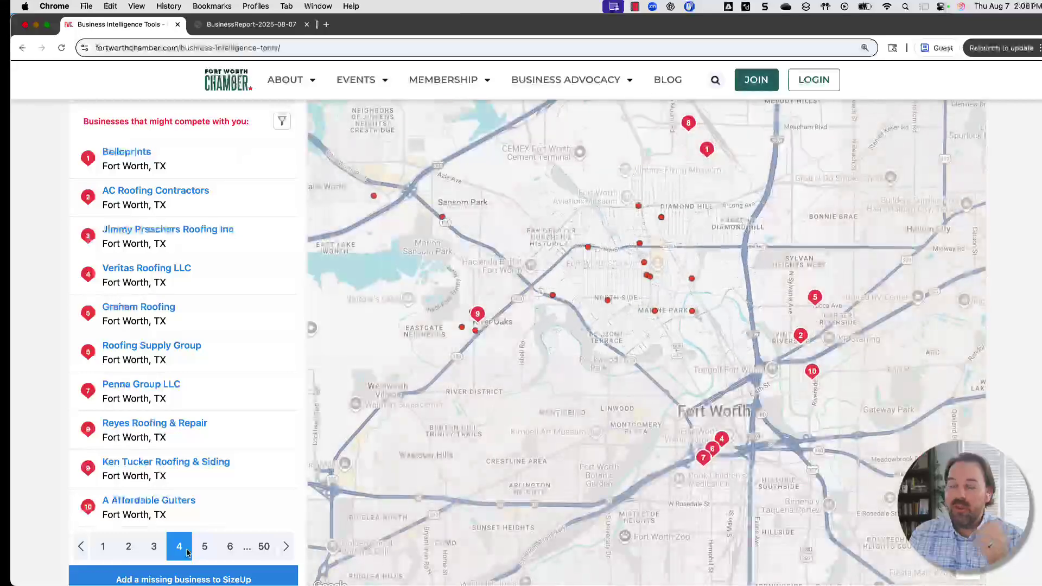
click(231, 546)
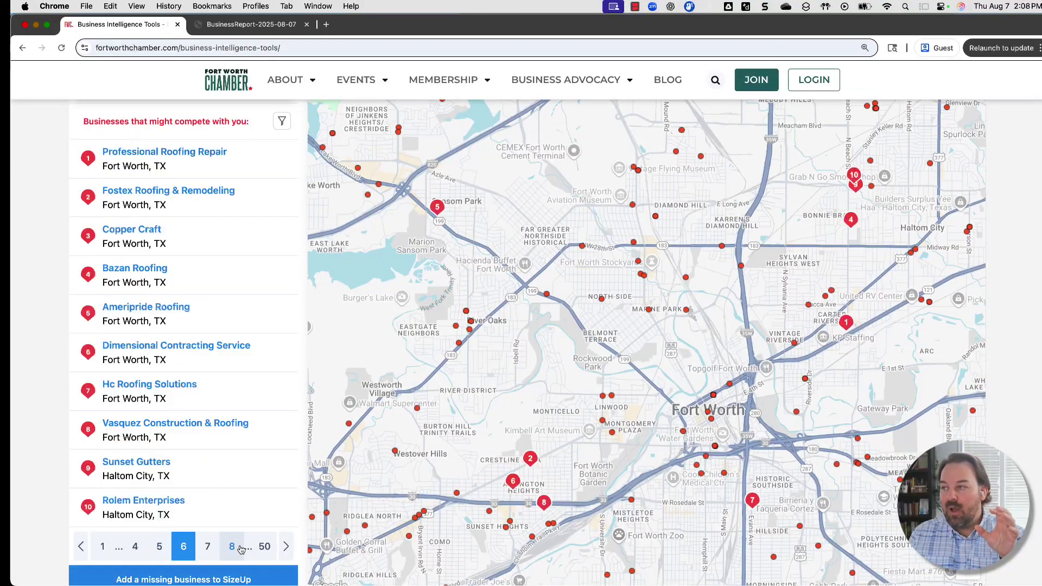
Step: Browse the competing businesses on every second results page from page 8 through page 26
click(232, 547)
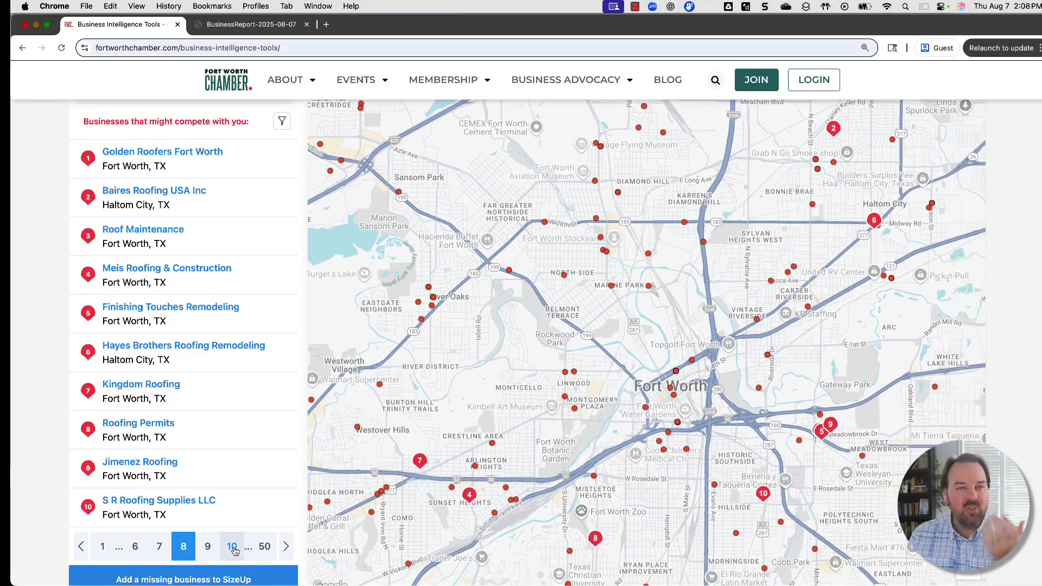
click(232, 548)
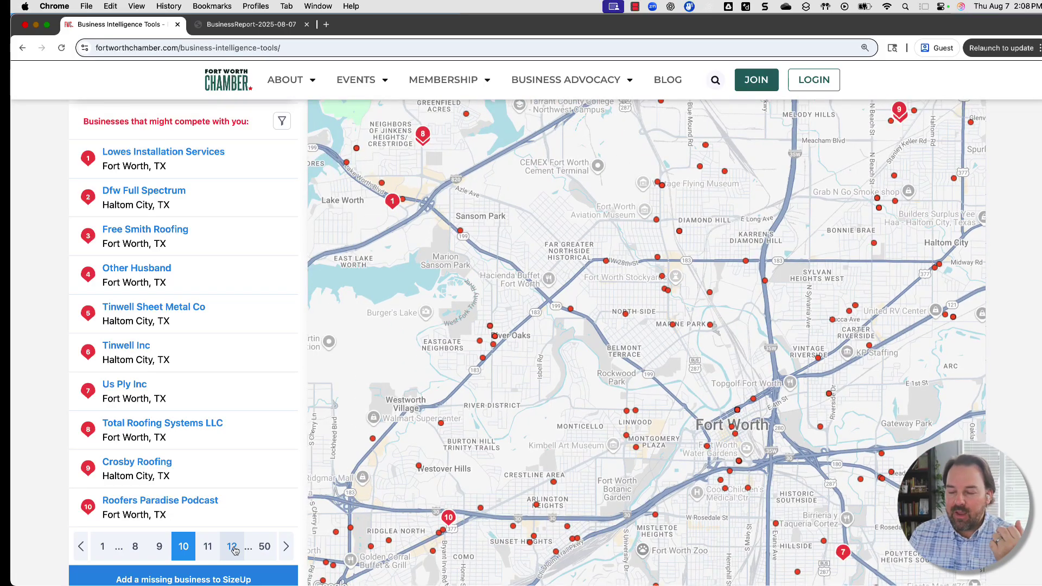
click(233, 547)
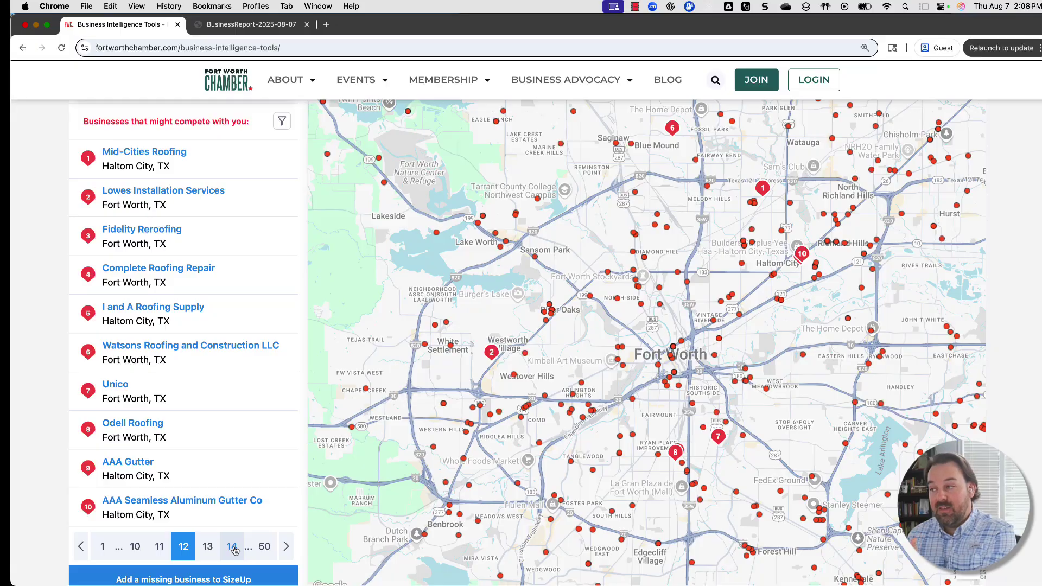
click(233, 547)
click(233, 547)
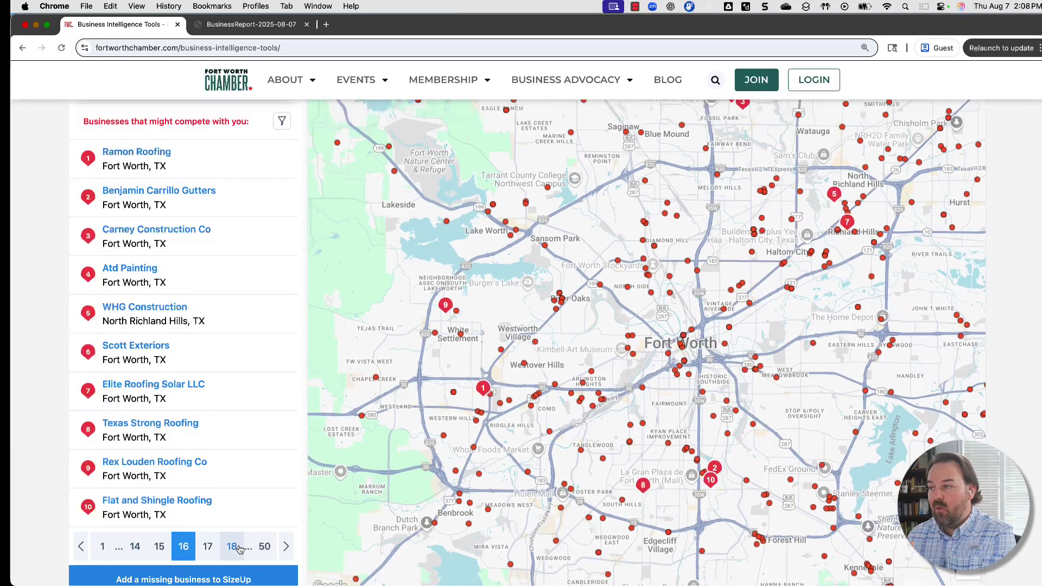
click(239, 549)
click(240, 549)
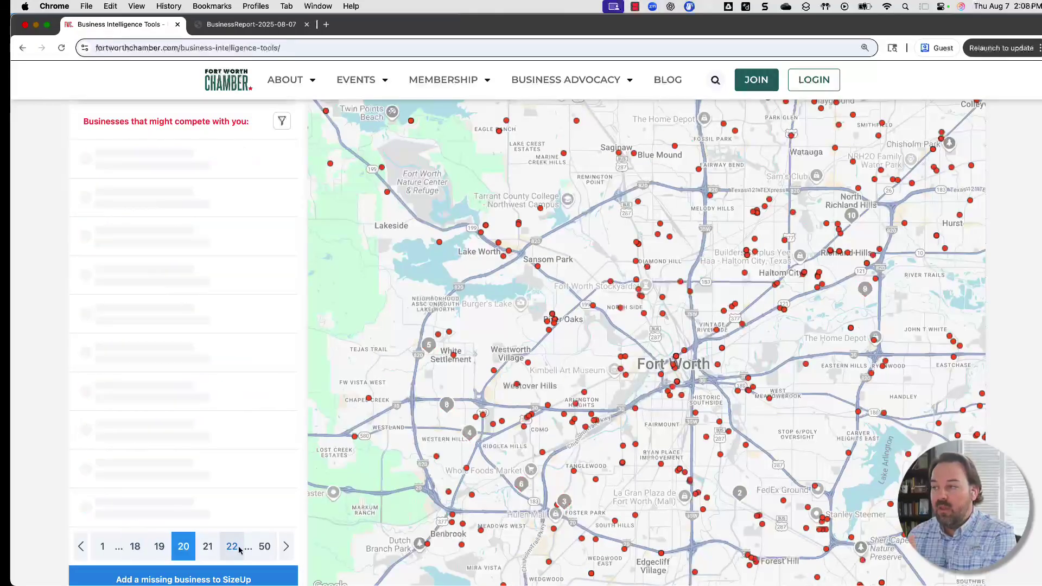
click(239, 551)
click(238, 548)
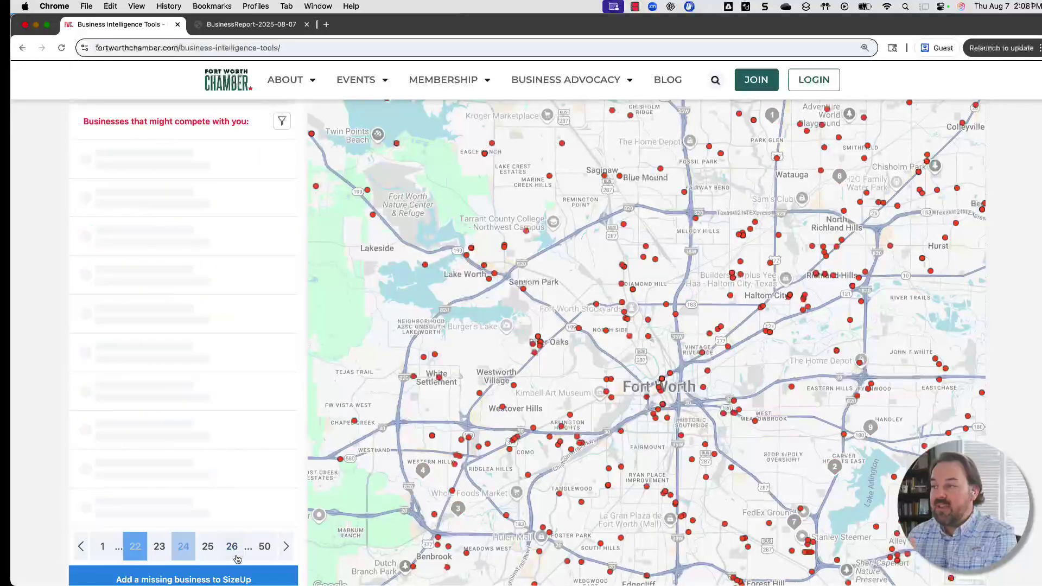
click(232, 547)
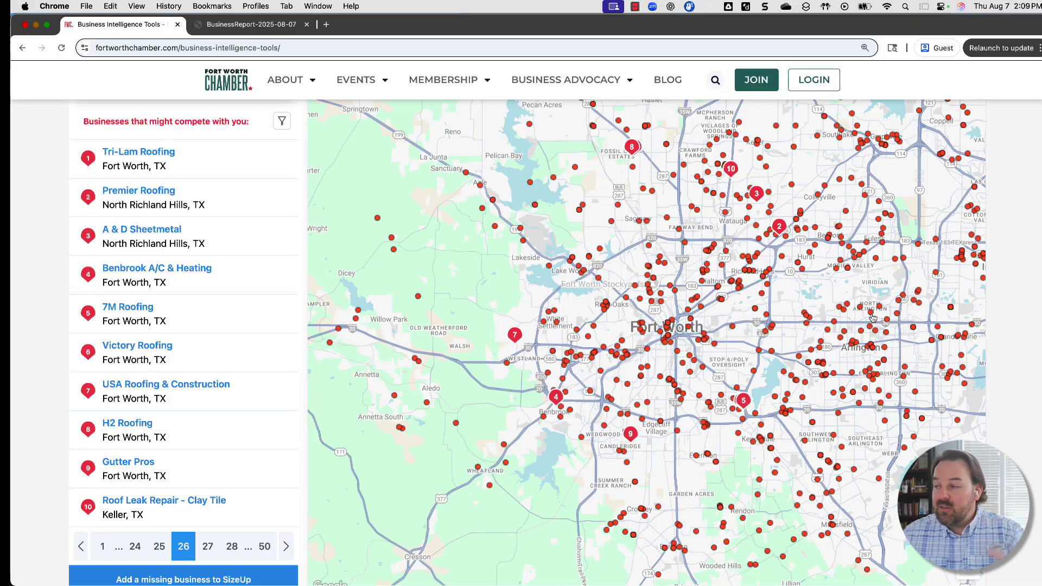
Step: Examine how the competitors are spread across the wider region around Fort Worth, and return to a close view of the city
scroll(785, 294, down, 5)
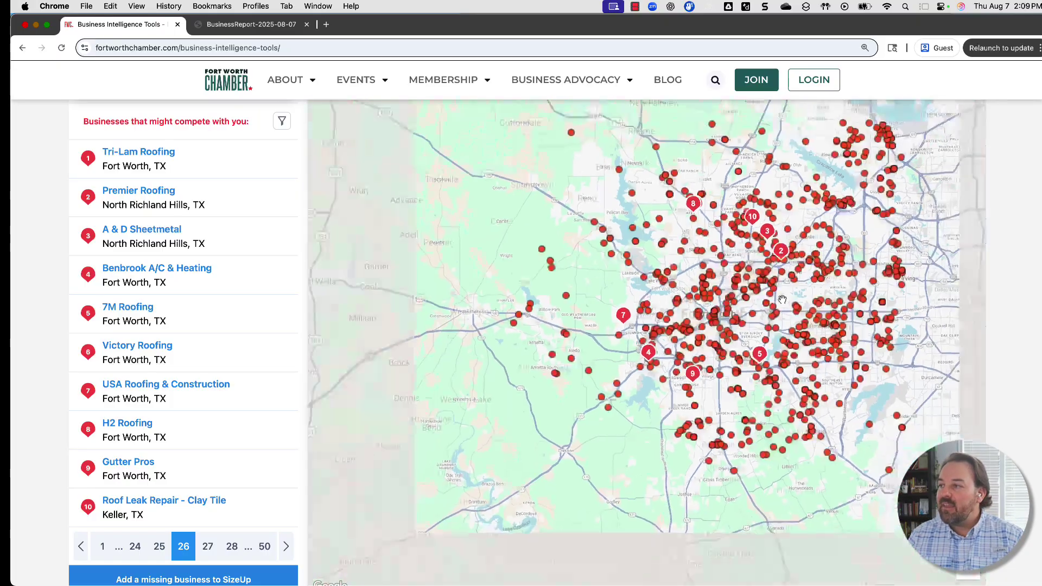
drag(830, 300, 715, 343)
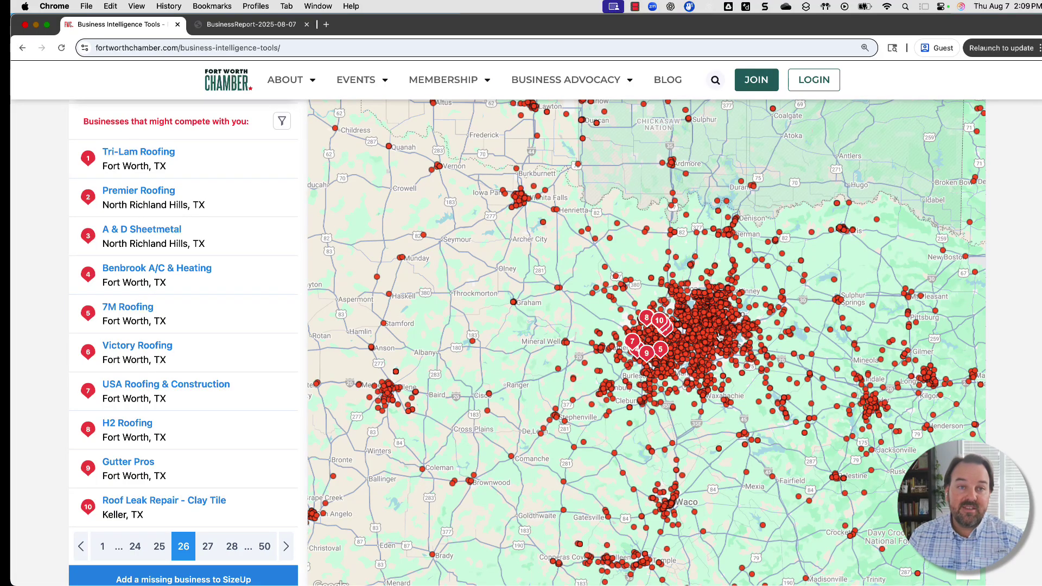
scroll(657, 348, up, 3)
scroll(657, 348, up, 5)
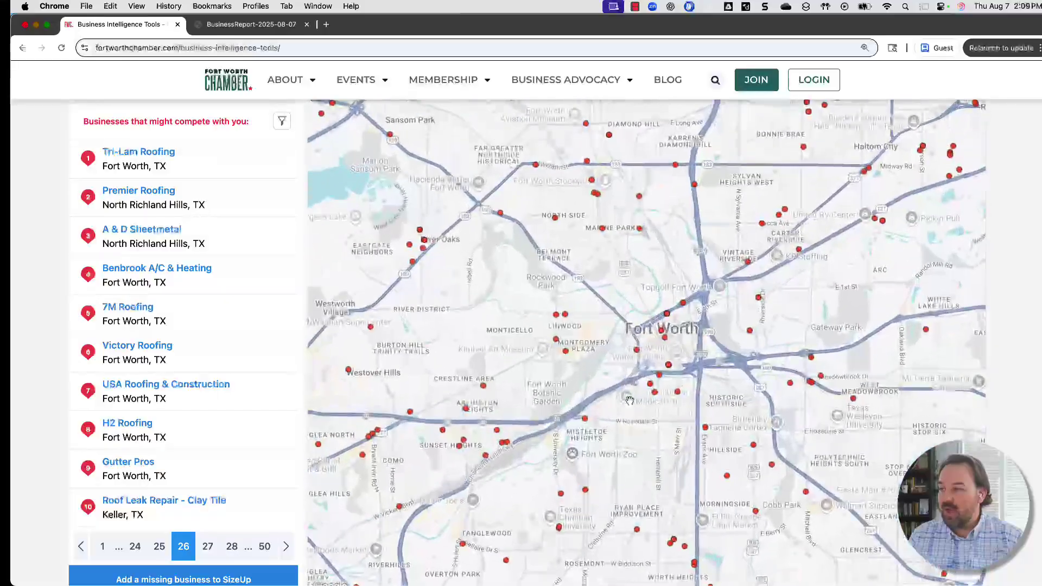
Step: Add Single-Family House Construction as a customer industry that buys from the business, and review the first page of potential buyers
scroll(38, 291, up, 2)
scroll(38, 292, up, 5)
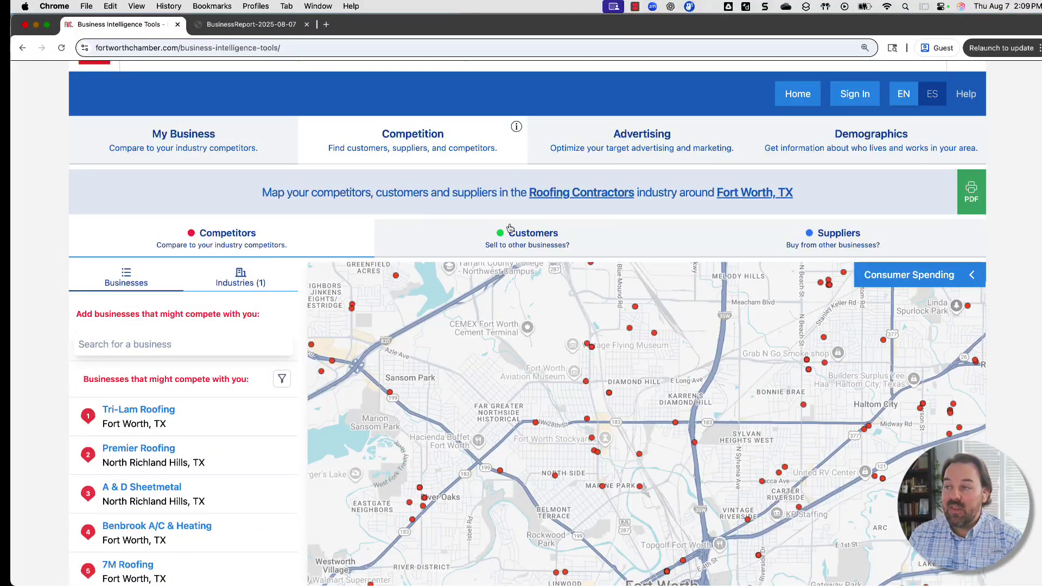
click(518, 234)
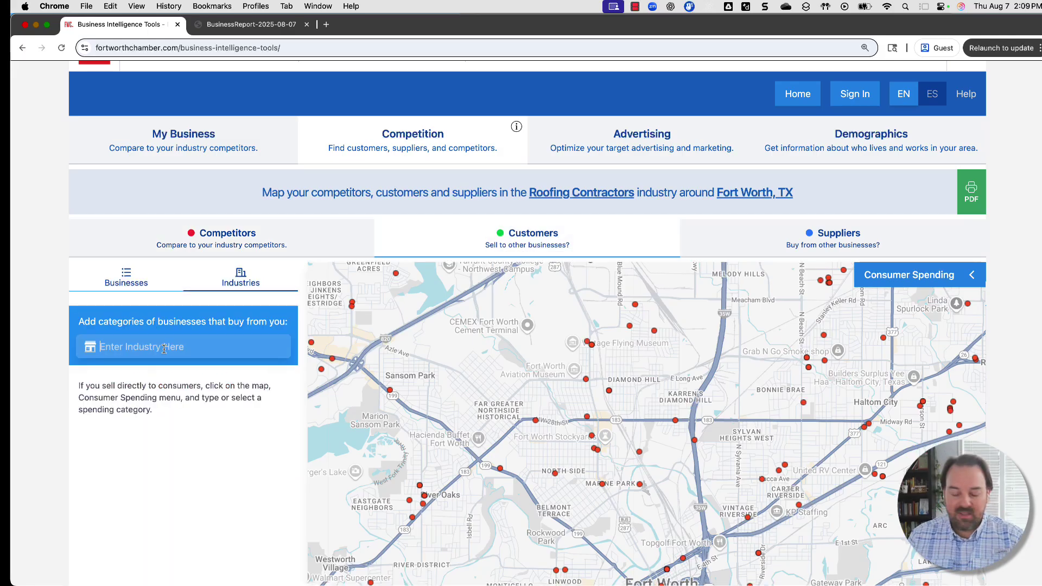
text(single)
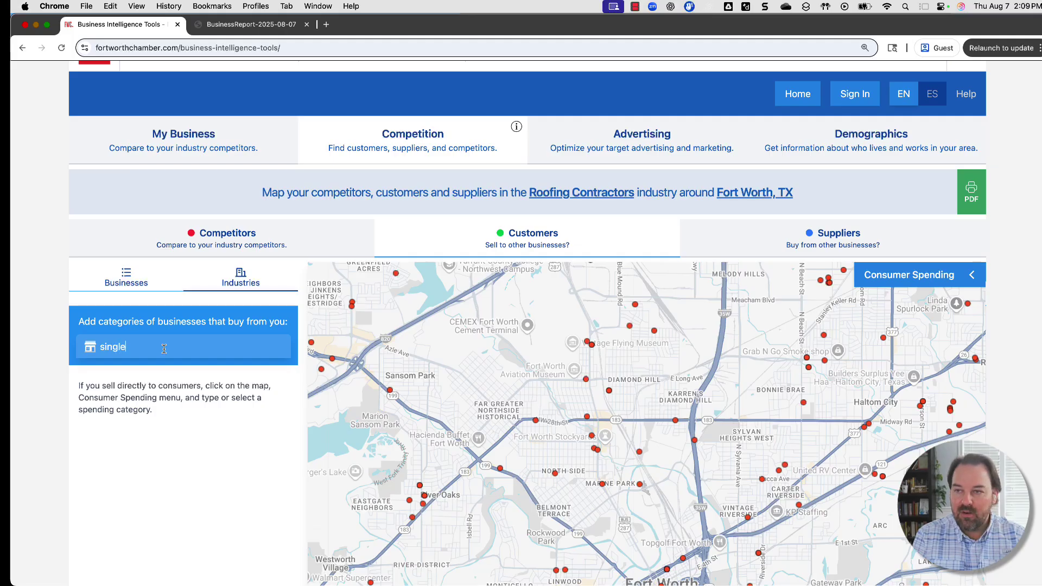
text(-family)
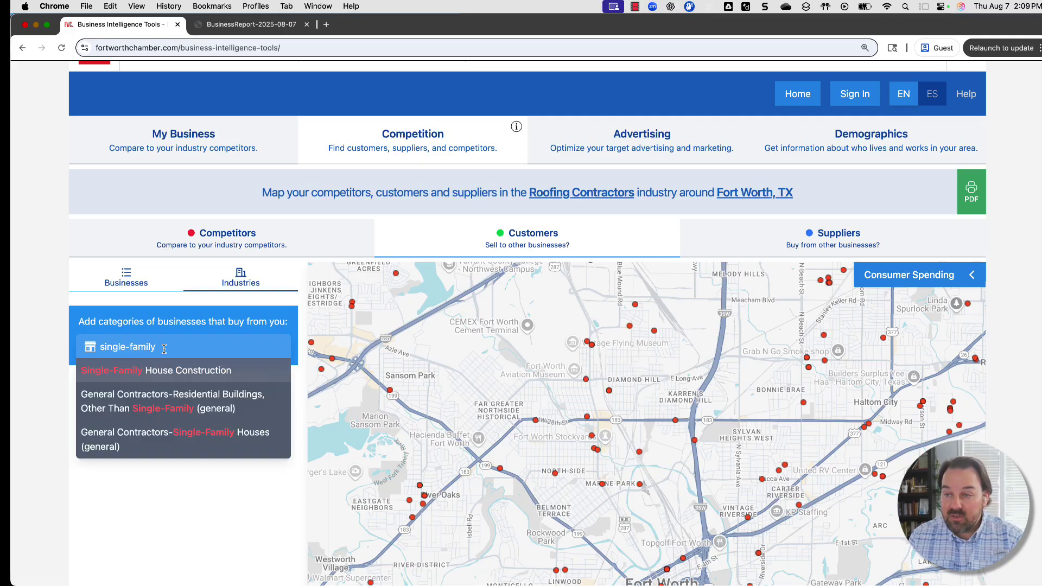
click(163, 375)
scroll(60, 448, down, 1)
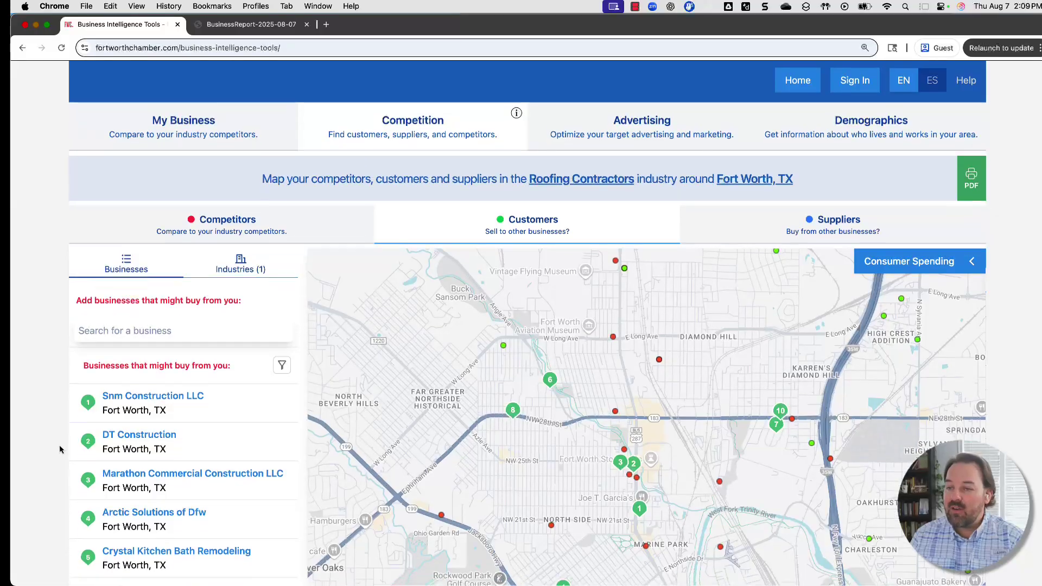
scroll(61, 450, down, 3)
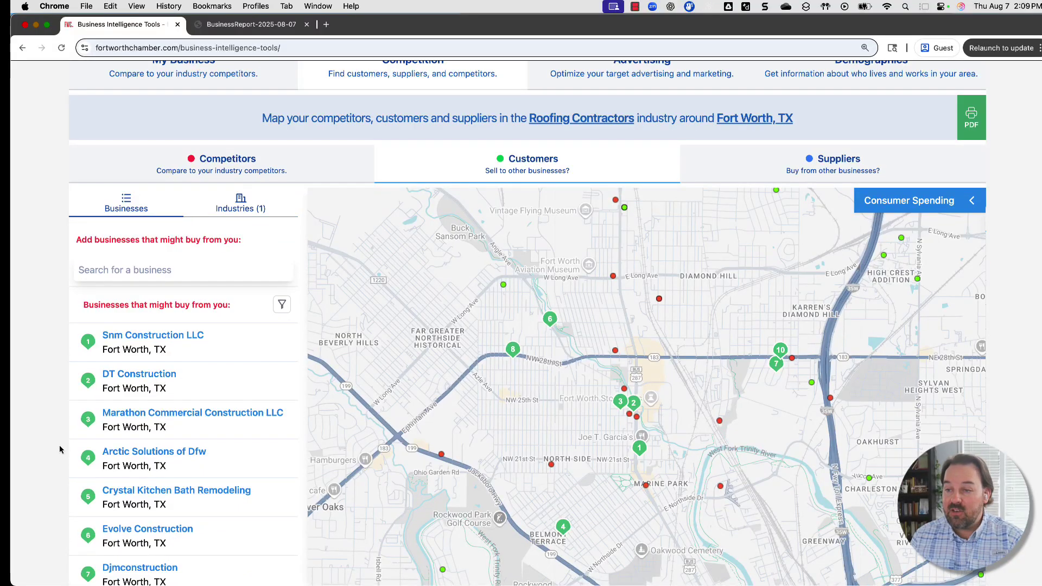
scroll(60, 445, down, 5)
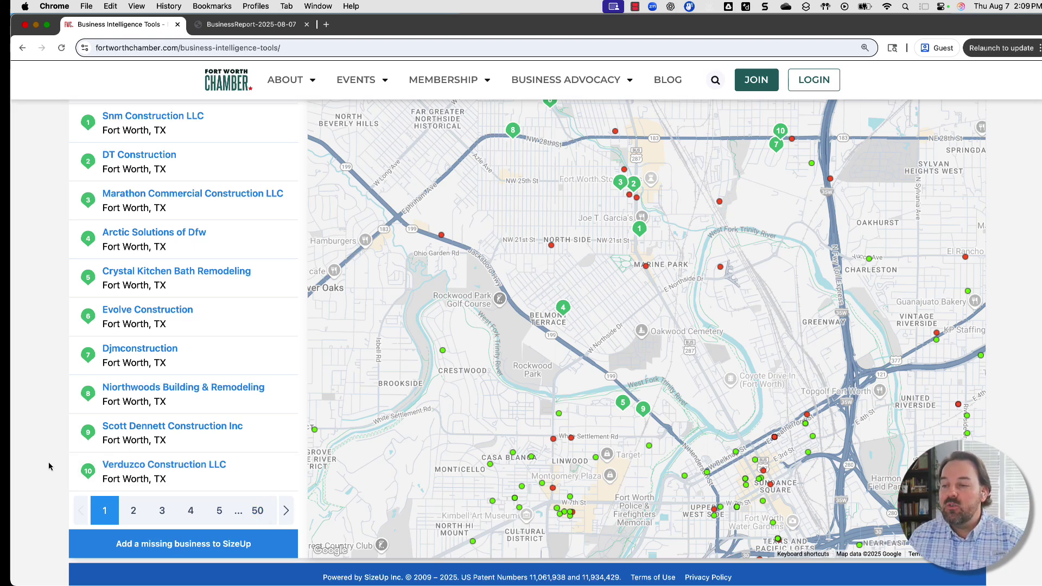
Step: Add Roofing Materials Wholesale as a supplier industry that sells to the business, and review the first page of potential suppliers
scroll(49, 466, up, 5)
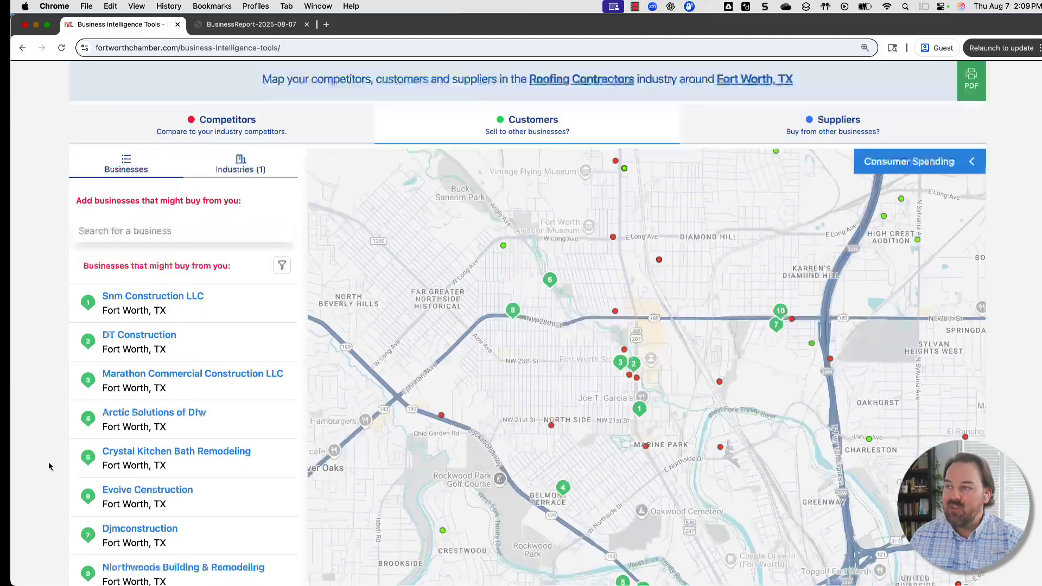
click(912, 142)
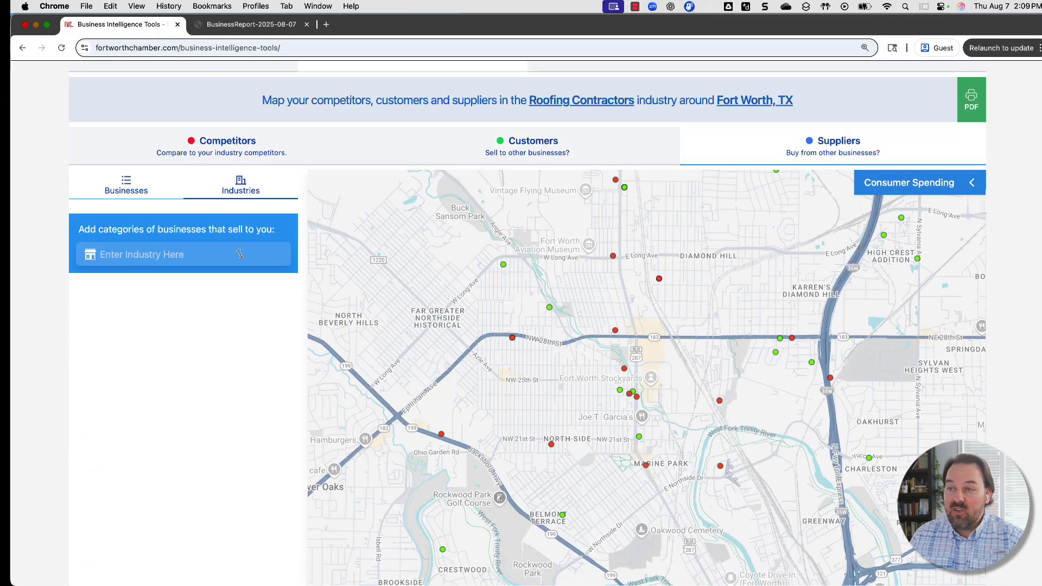
text(roofin)
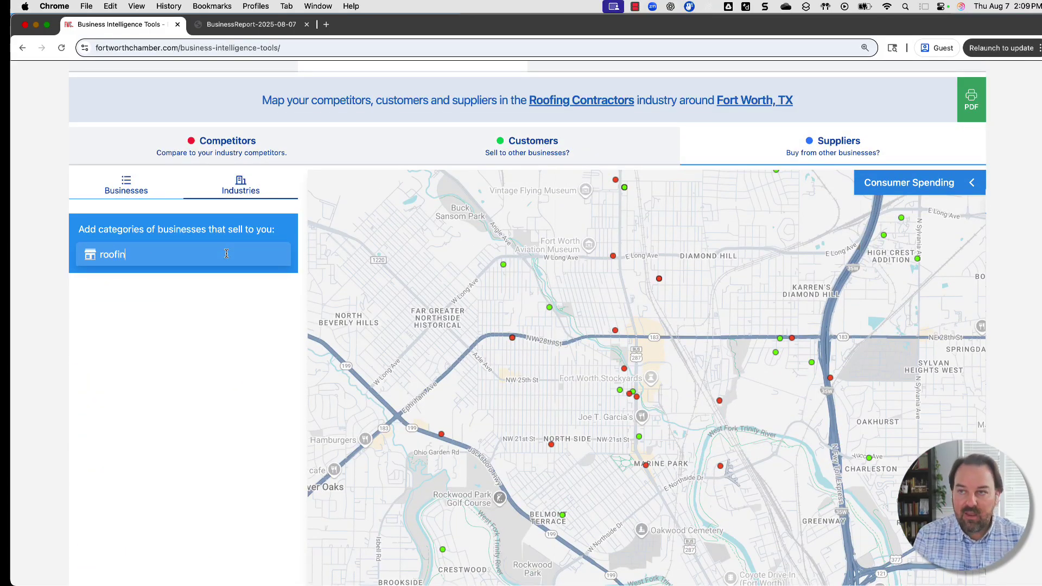
text(g materials)
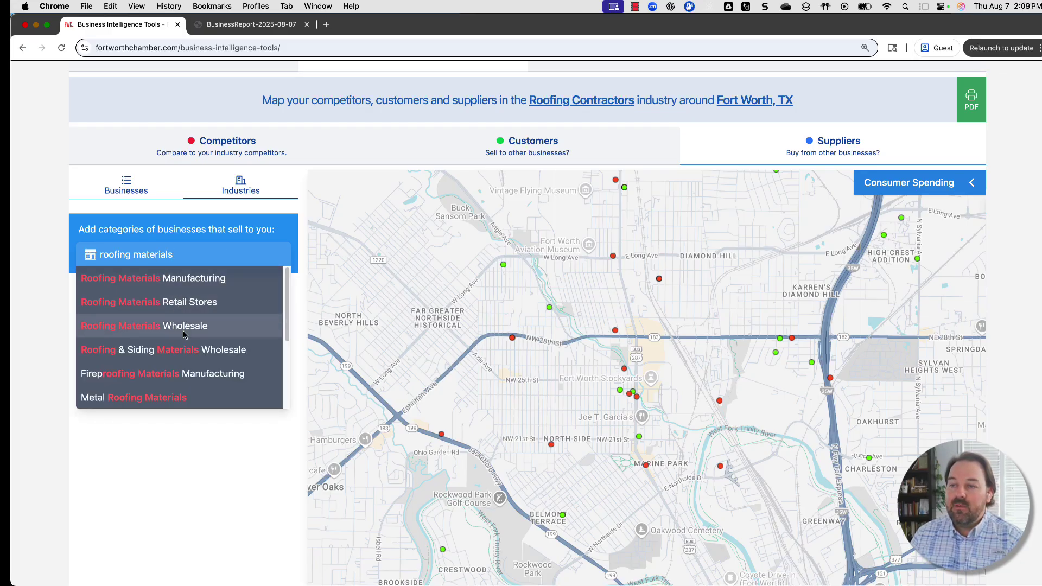
click(205, 328)
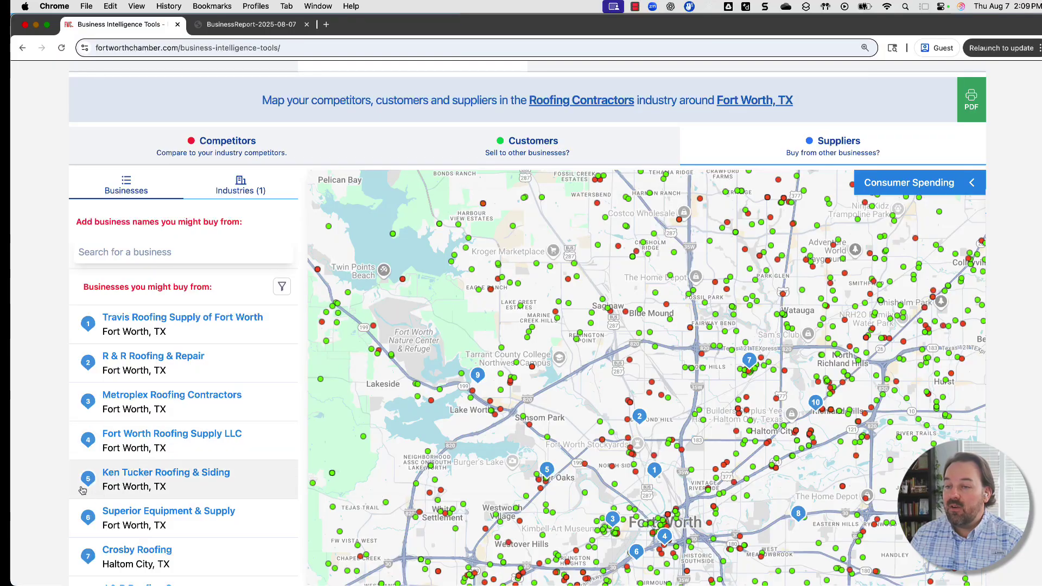
scroll(57, 475, down, 2)
scroll(53, 476, down, 4)
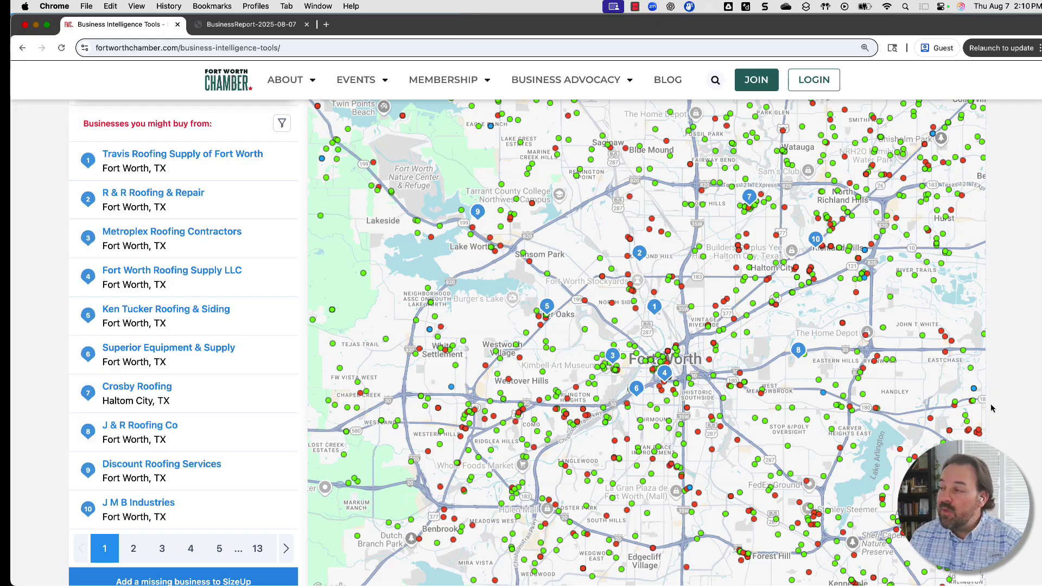
Step: Overlay consumer spending for the Shelter category on the competition map
scroll(996, 415, up, 5)
scroll(991, 408, up, 1)
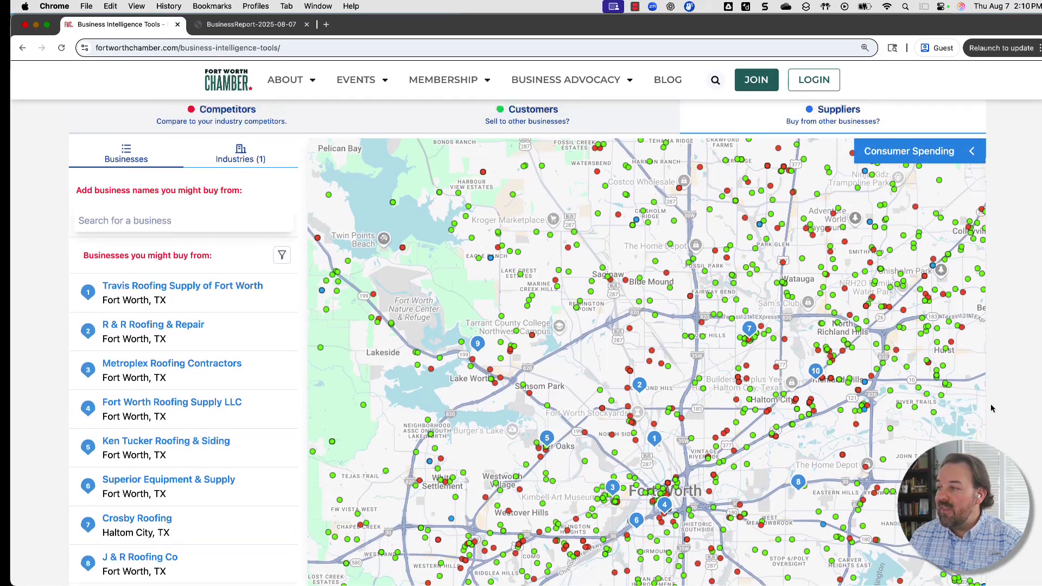
scroll(991, 409, up, 1)
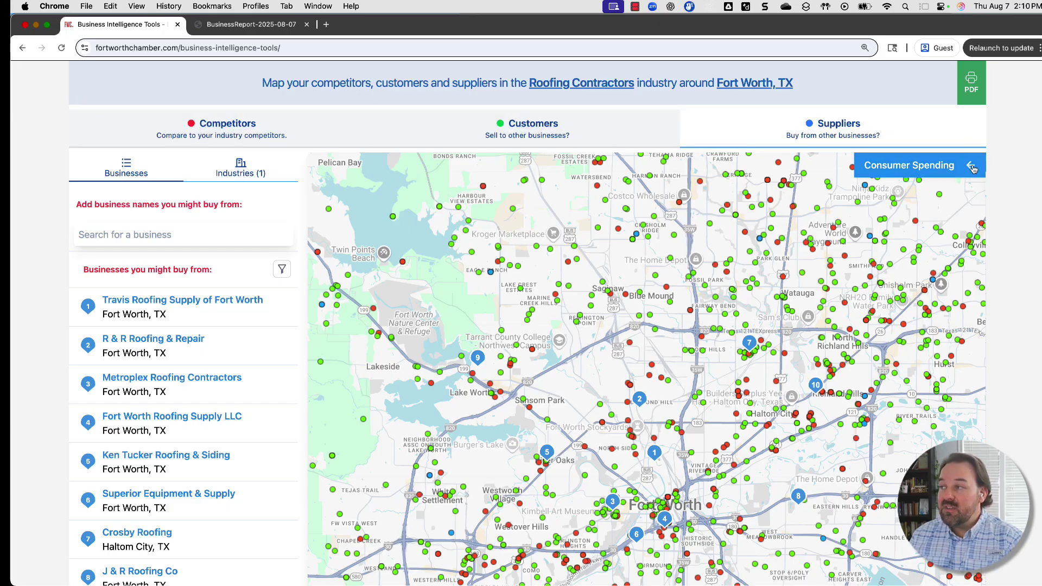
click(930, 167)
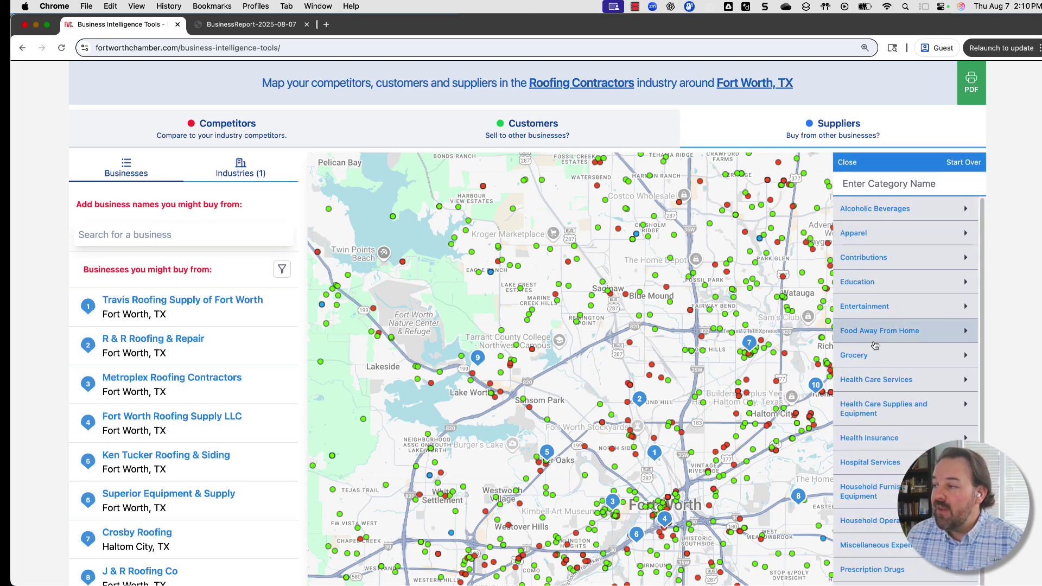
scroll(979, 399, down, 2)
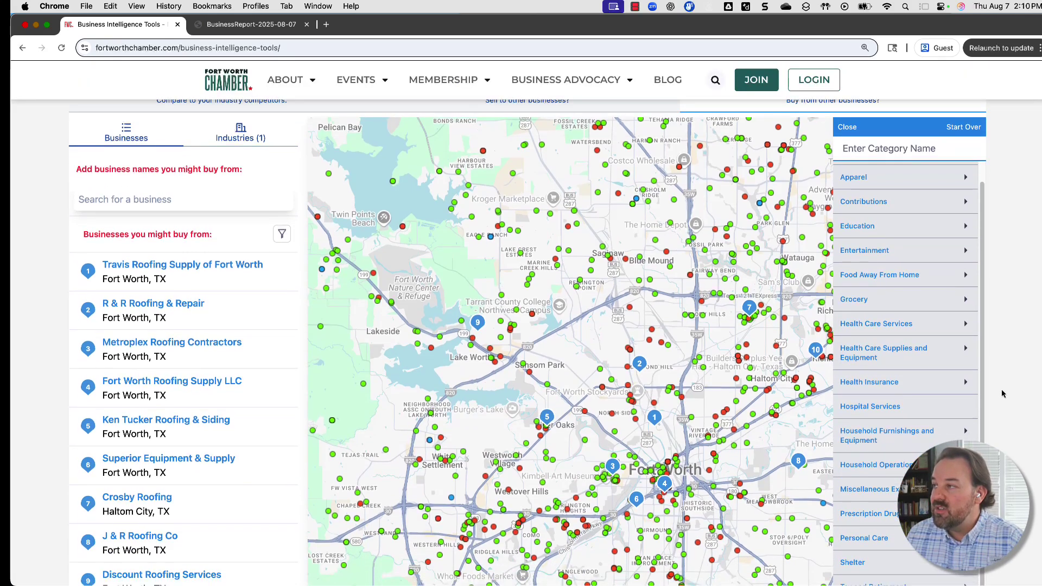
scroll(1002, 394, down, 1)
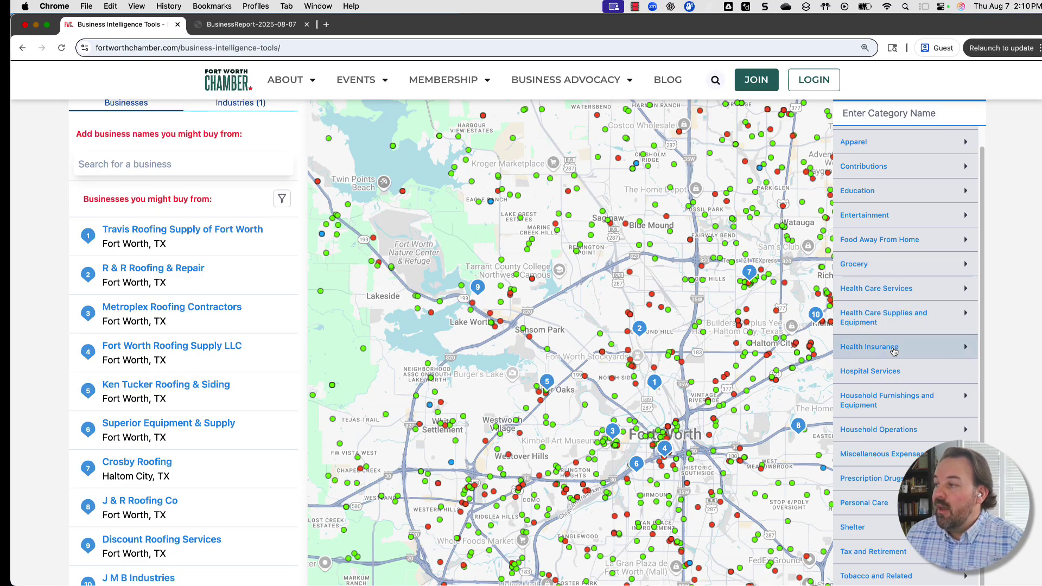
scroll(880, 480, down, 1)
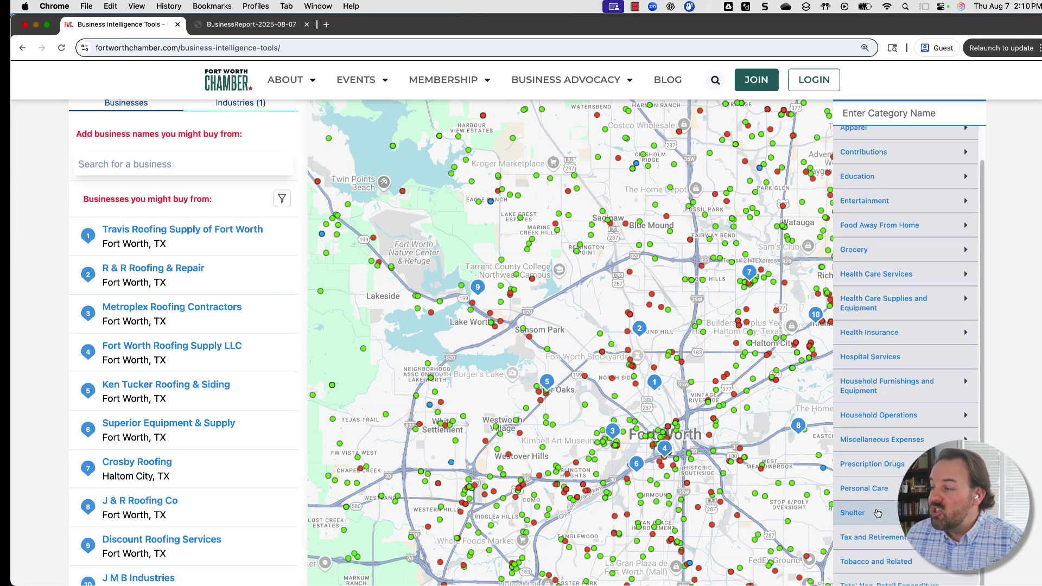
click(878, 513)
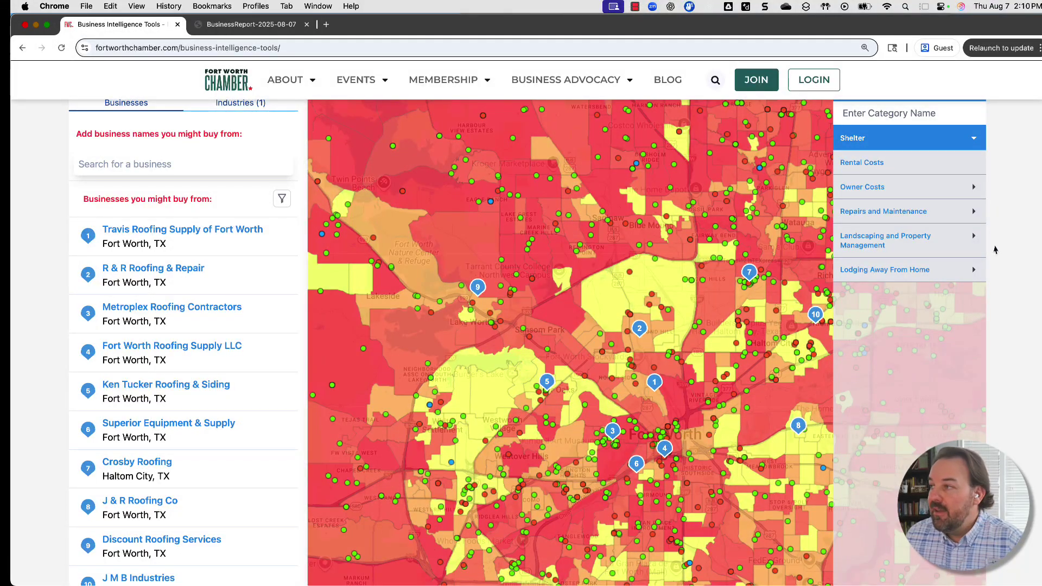
Step: Narrow the Shelter spending overlay to Repairs and Maintenance, Materials for Maintainance and Construction, and view it across the wider area
click(895, 215)
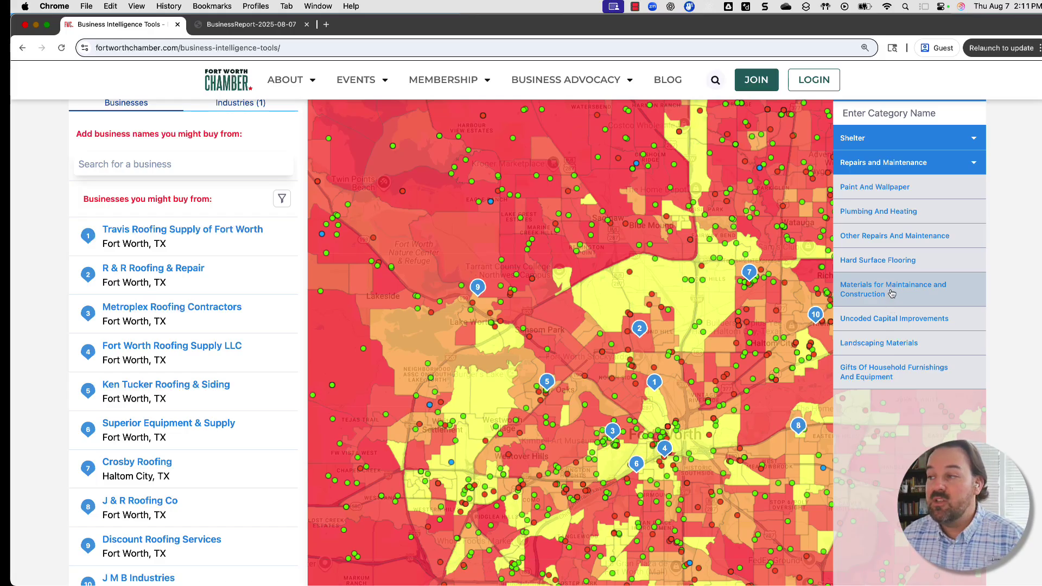
click(891, 293)
drag(765, 410, 732, 388)
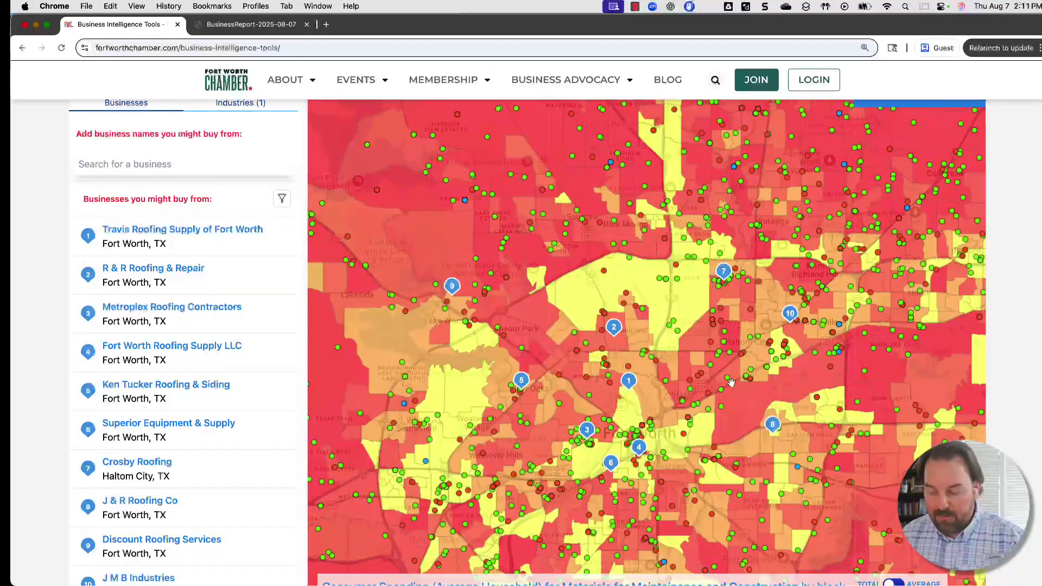
scroll(705, 349, down, 2)
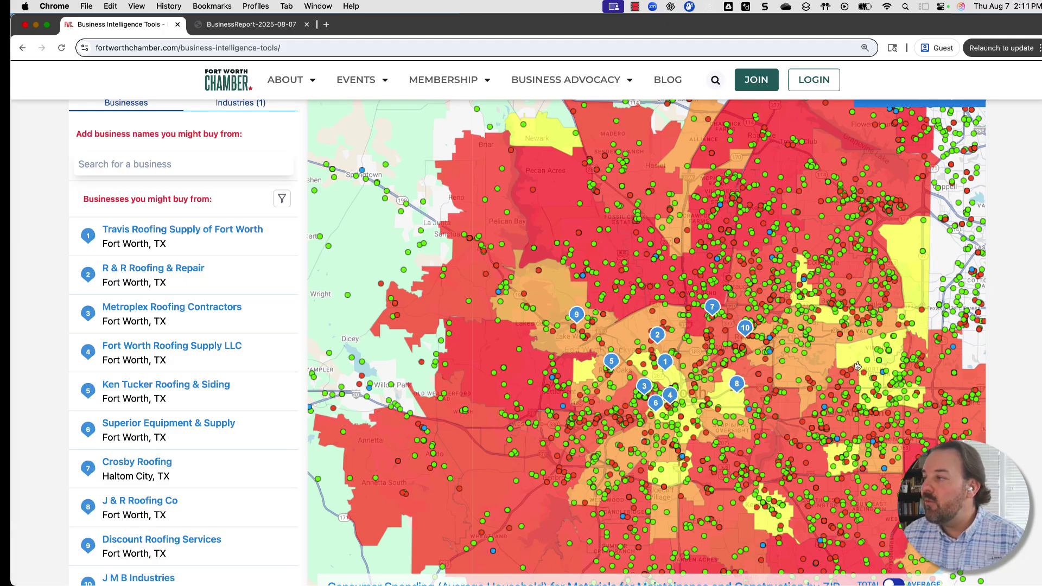
Step: Open the Advertising analysis of the best places to advertise for Roofing Contractors around Fort Worth, TX
scroll(1017, 446, up, 5)
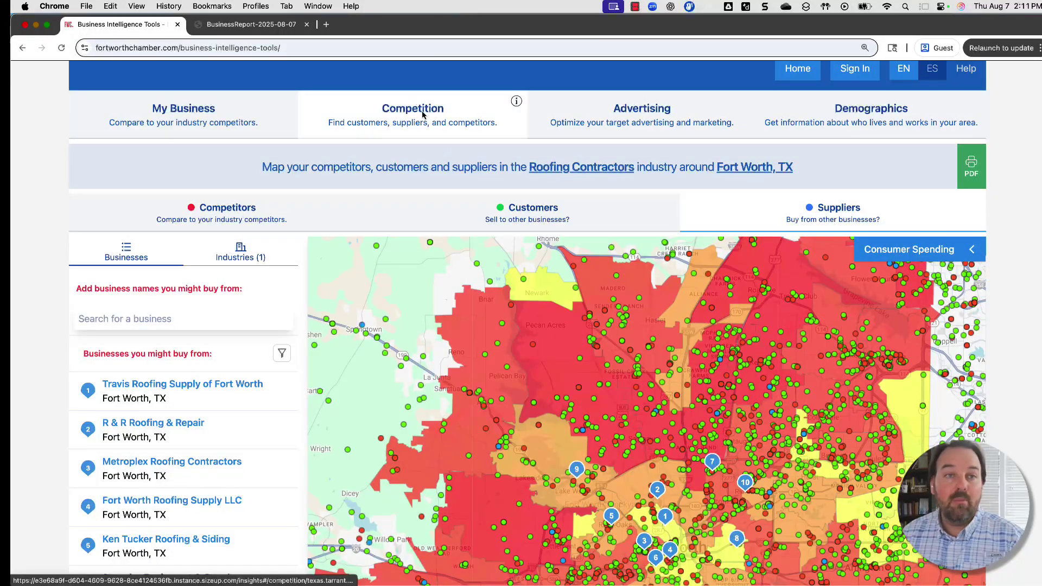
click(637, 132)
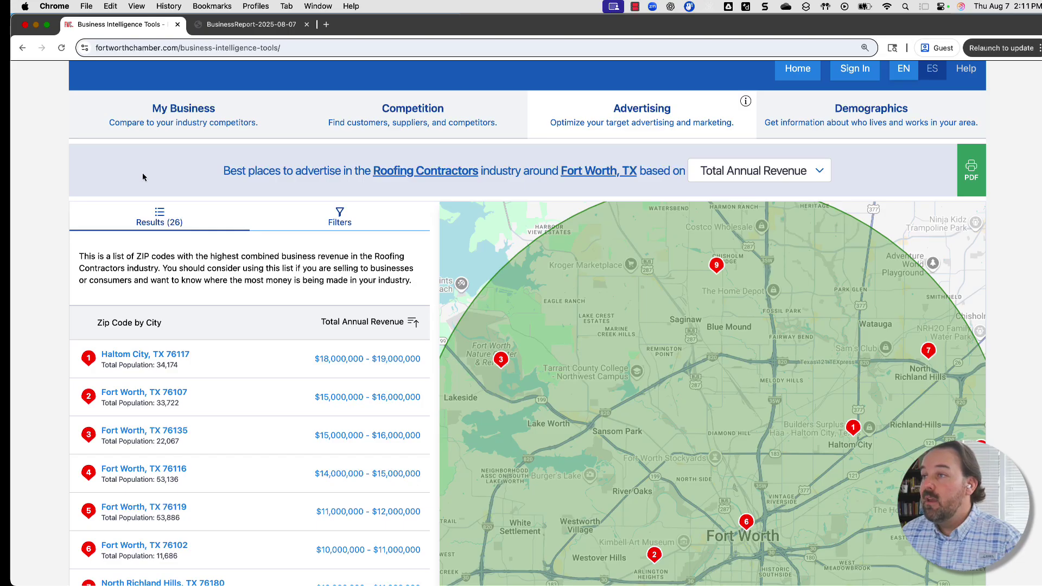
Step: Change the advertising analysis industry to Dentists
click(440, 172)
triple_click(440, 172)
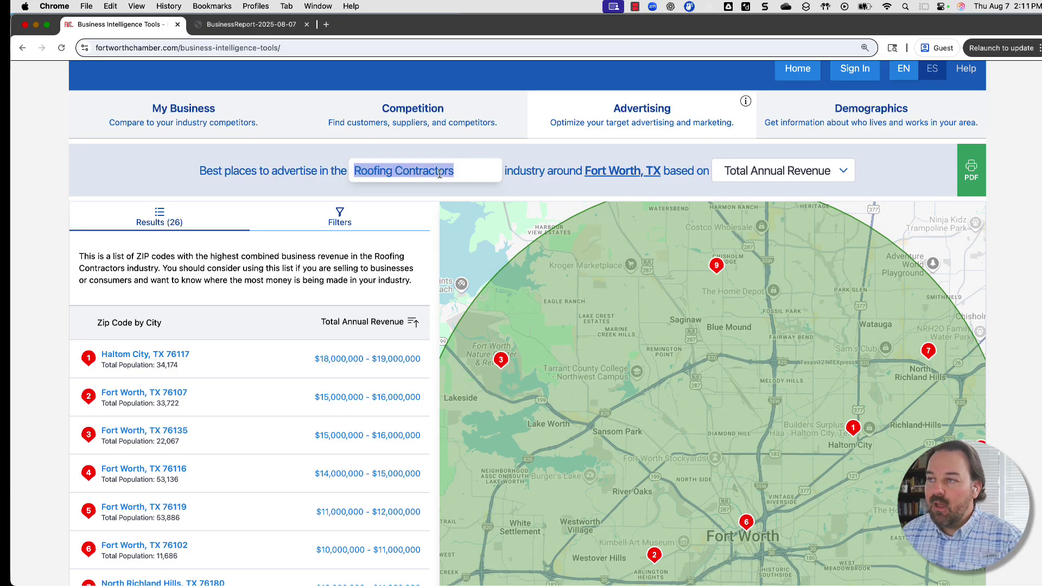
text(dentist)
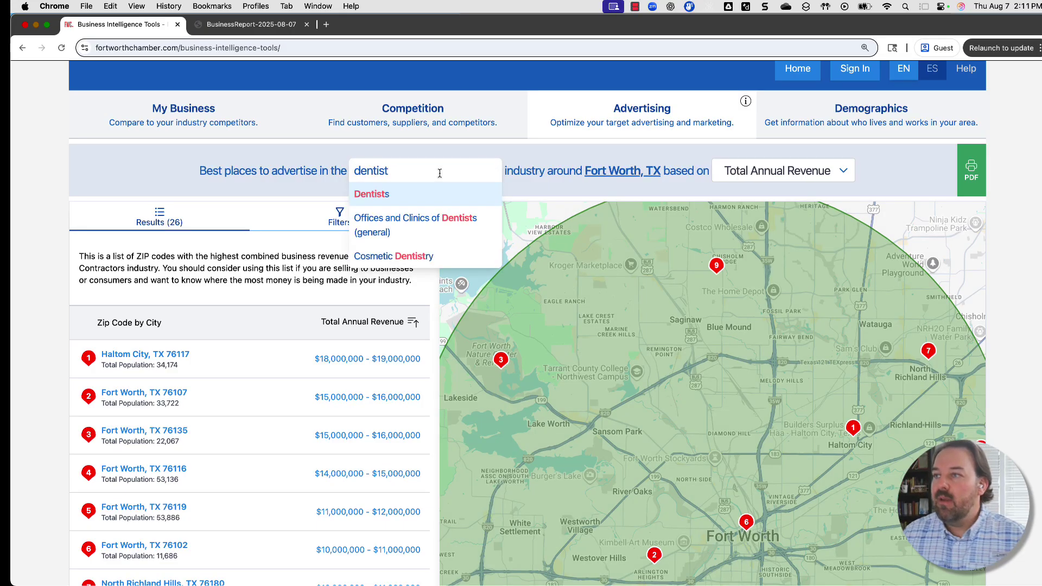
click(439, 194)
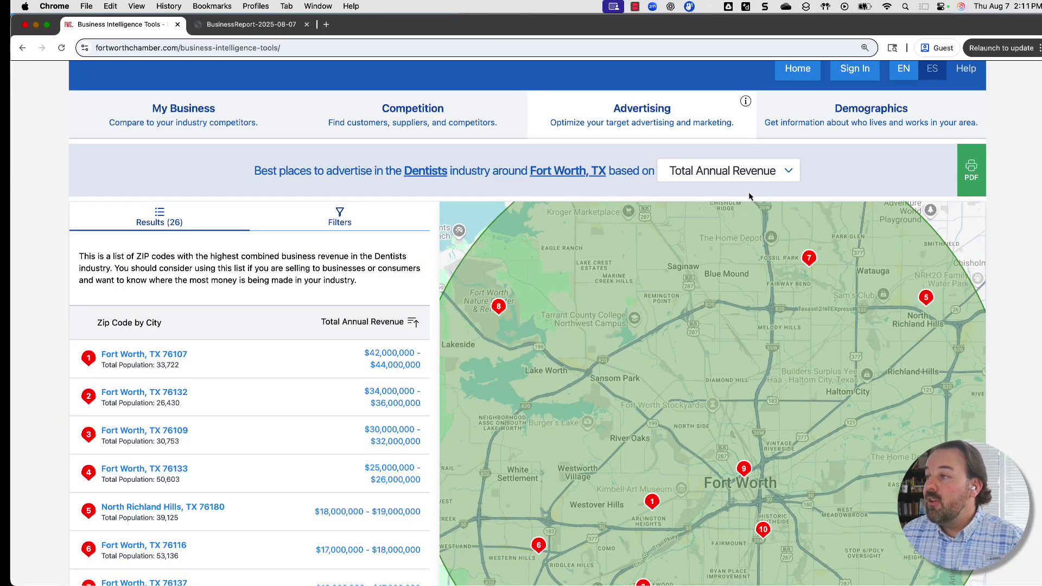
Step: Review the available ranking criteria and the details of the top-ranked ZIP code, Fort Worth, TX 76107
click(750, 177)
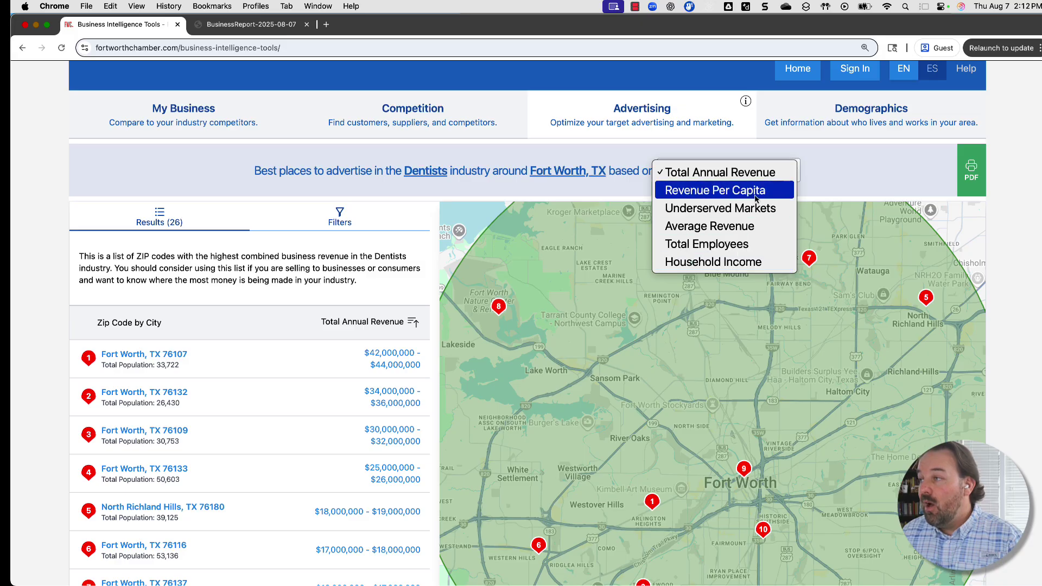
click(165, 363)
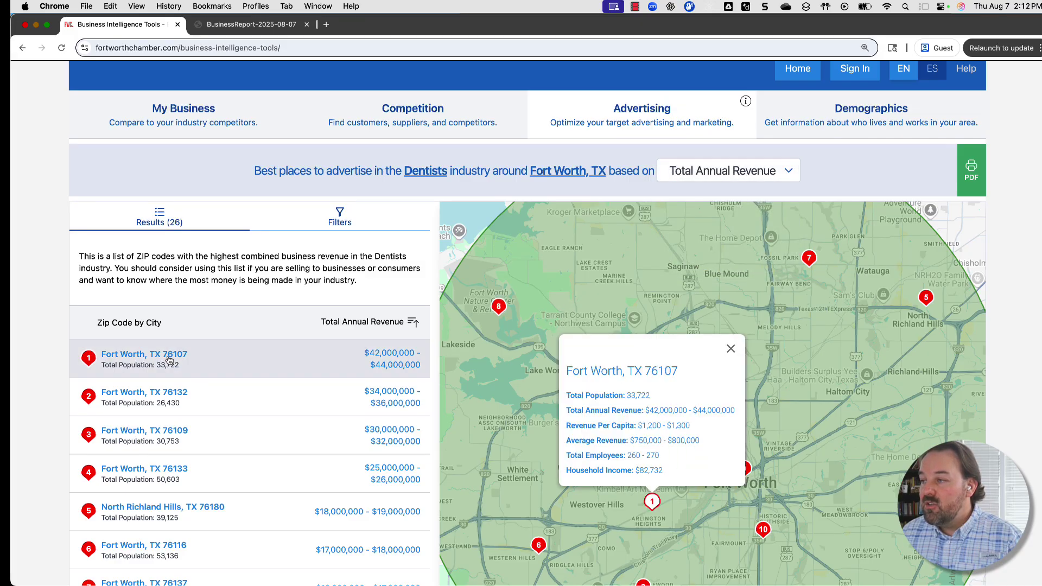
click(169, 360)
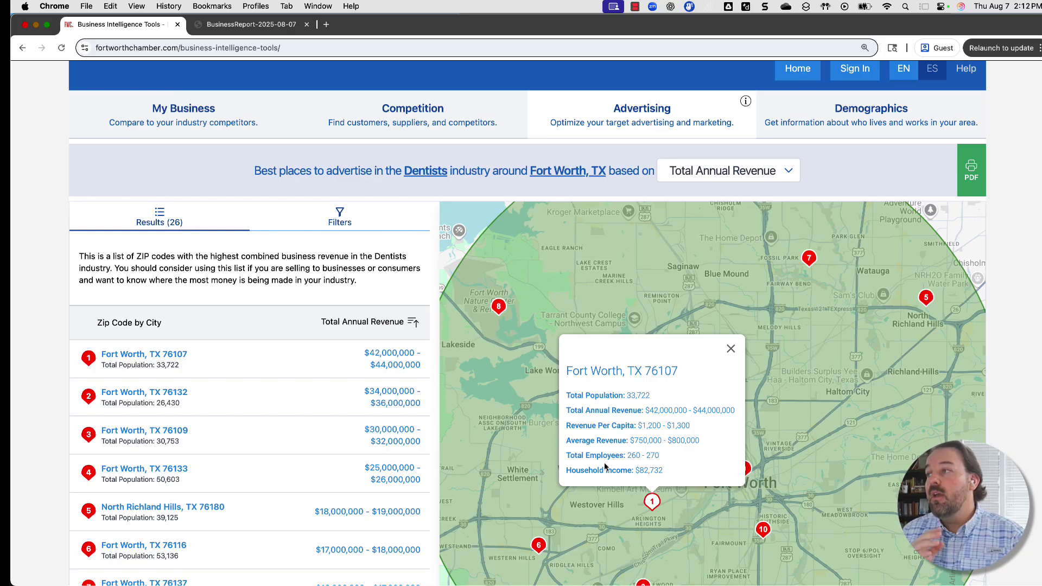
click(753, 169)
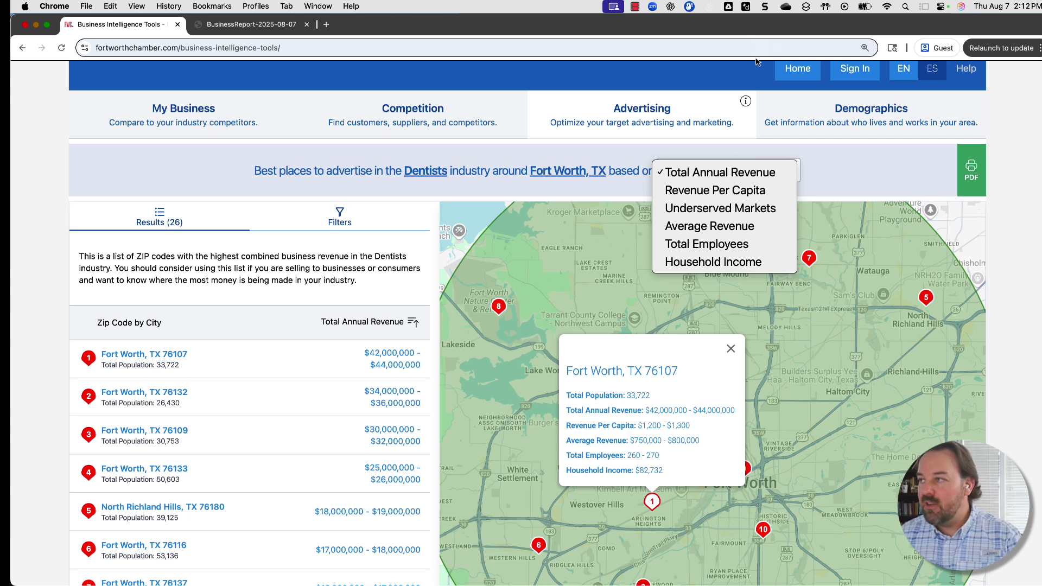
click(273, 187)
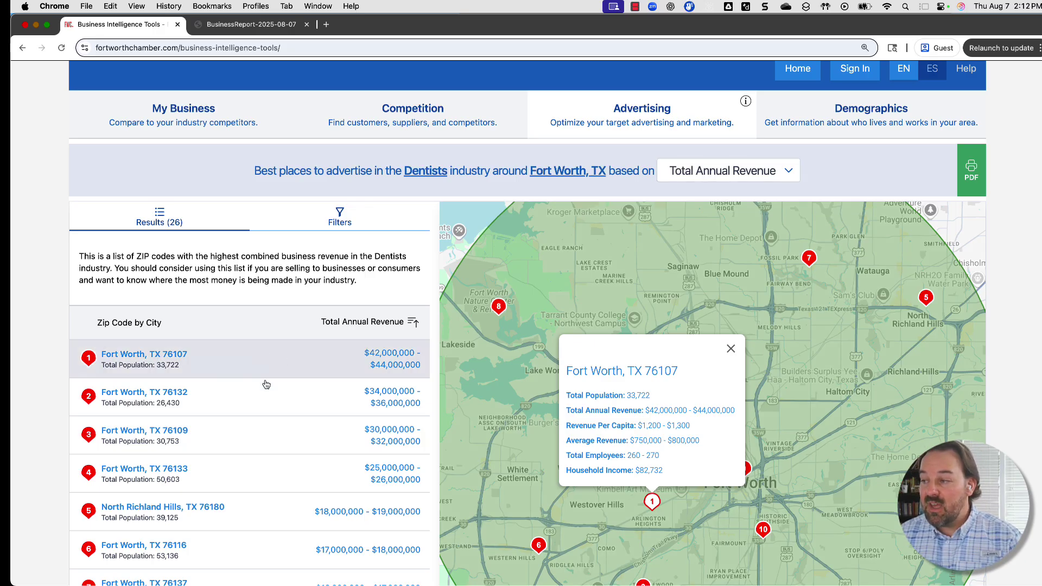
scroll(689, 503, down, 2)
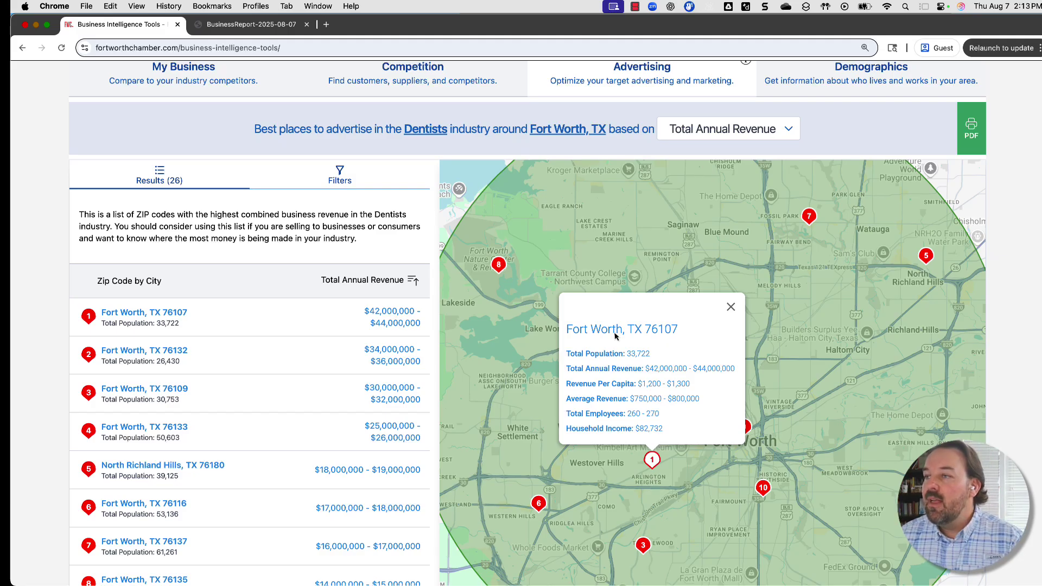
Step: Rank the ZIP codes by Underserved Markets and examine the map details for Fort Worth, TX 76119
click(704, 136)
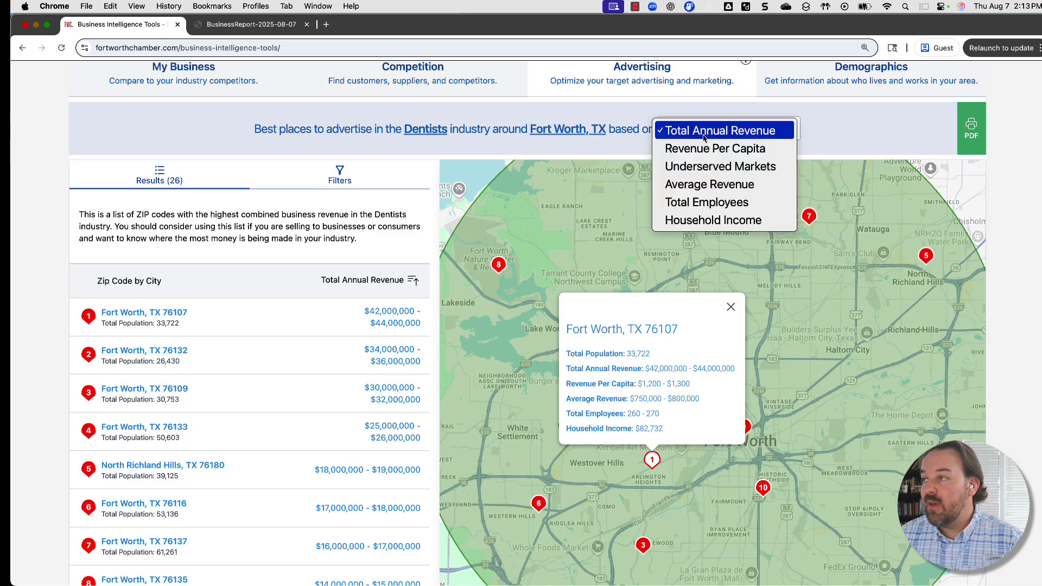
click(717, 166)
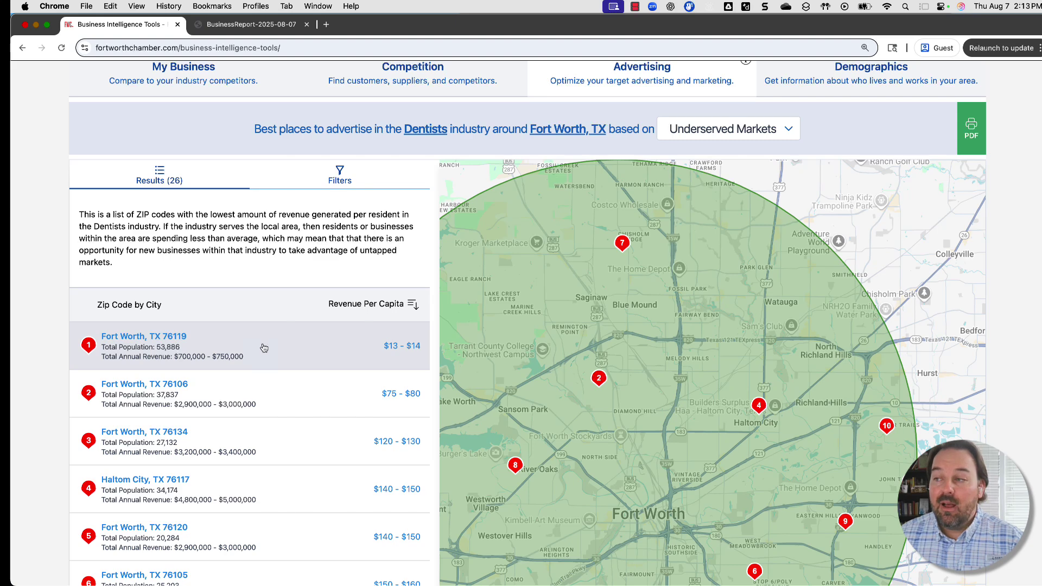
click(393, 356)
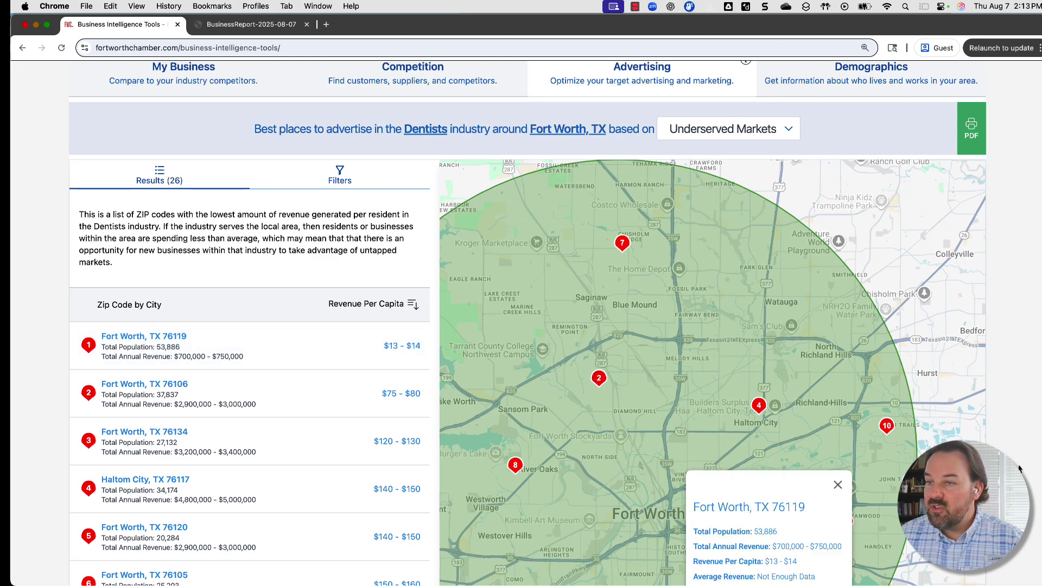
scroll(1019, 468, down, 3)
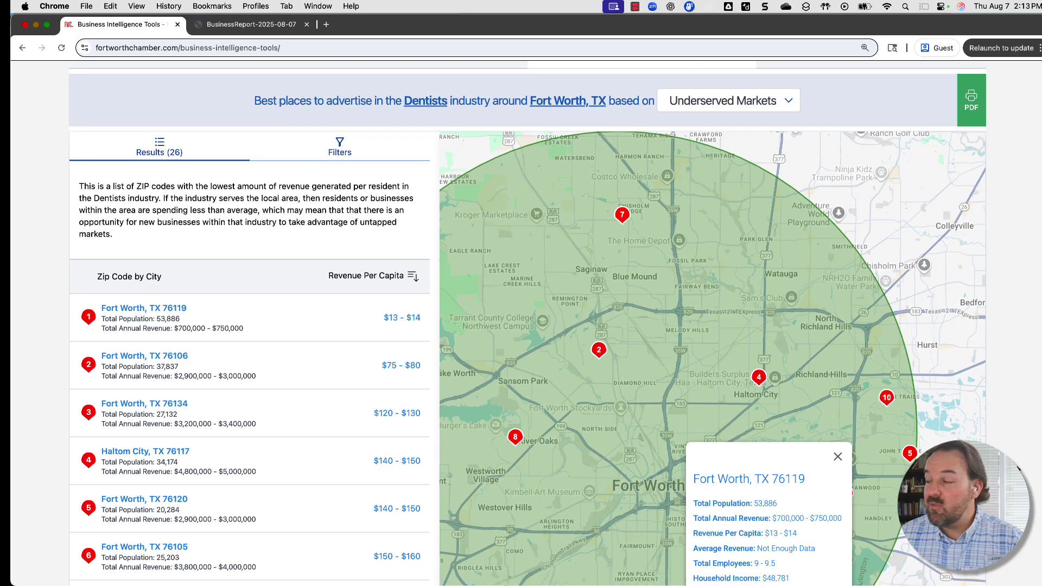
scroll(1019, 468, down, 6)
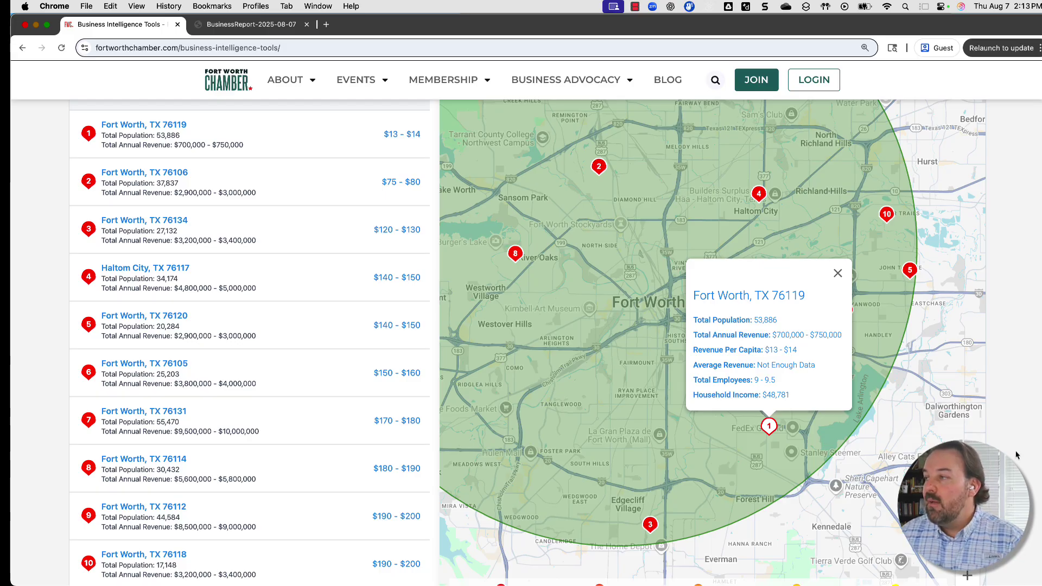
scroll(1016, 455, up, 3)
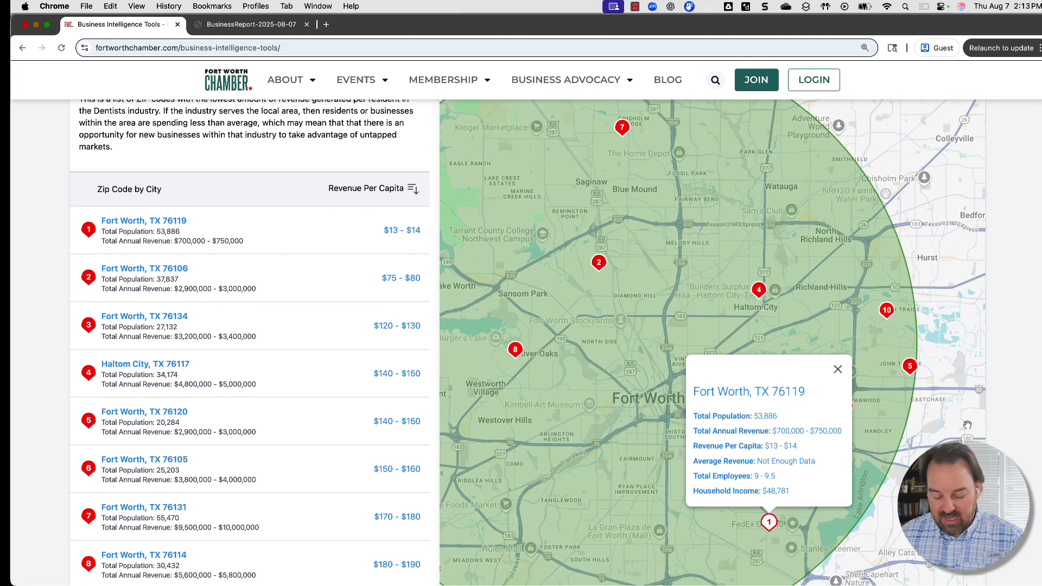
scroll(651, 326, down, 3)
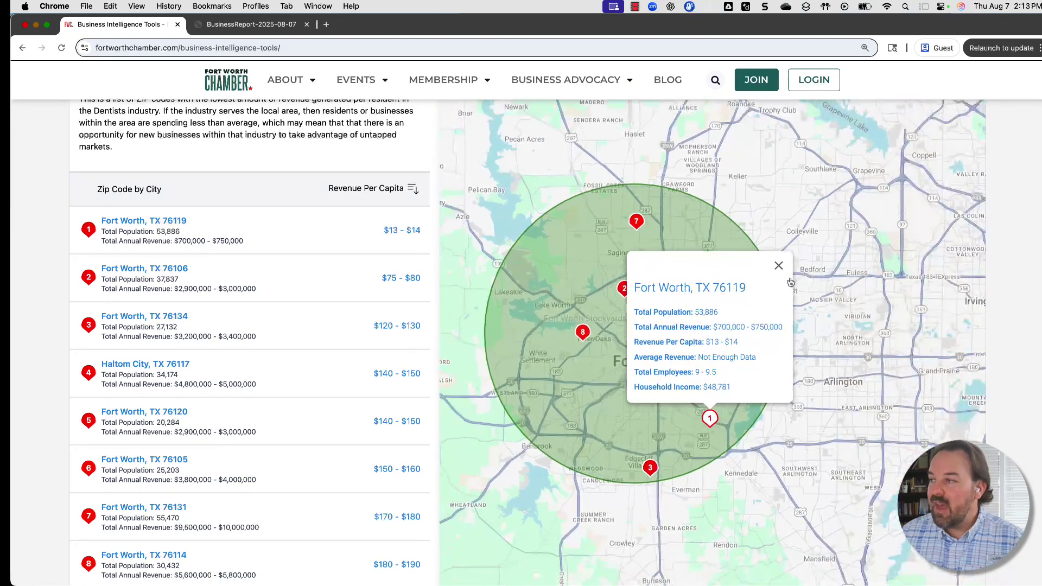
click(782, 271)
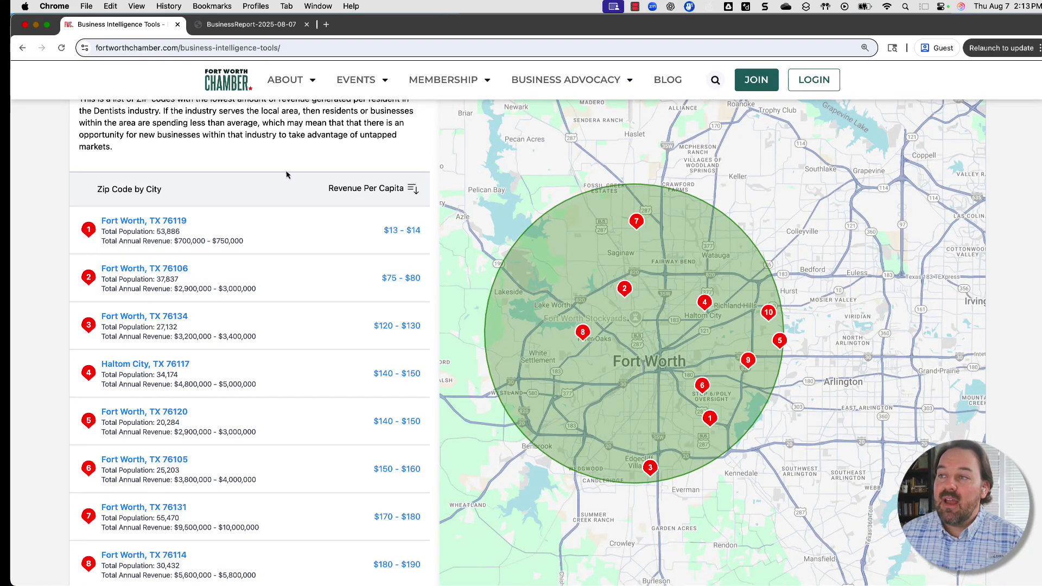
Step: Widen the advertising search distance to 20 miles in the filters
scroll(286, 172, up, 1)
scroll(286, 172, up, 3)
click(335, 233)
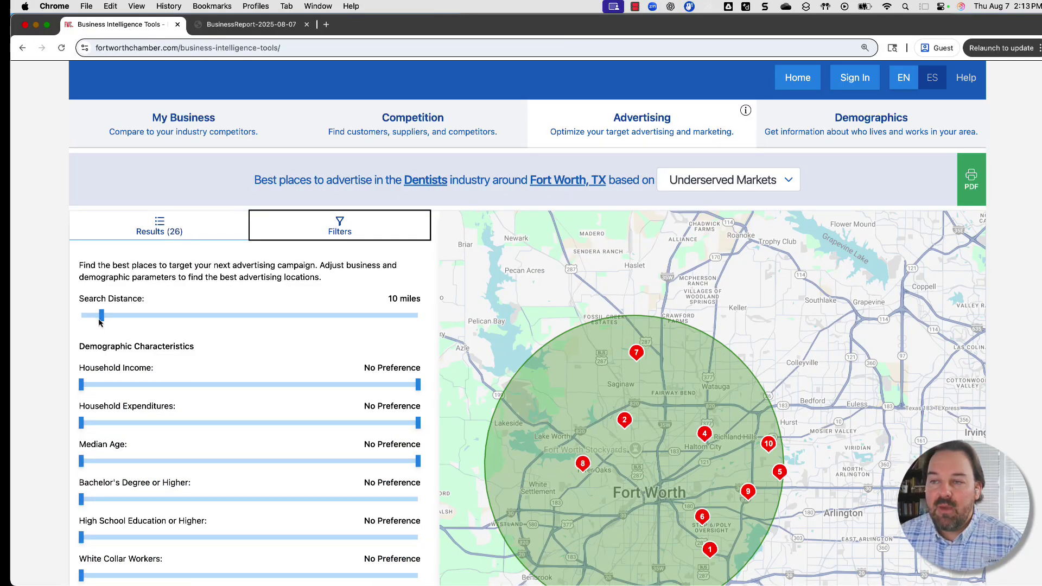
drag(101, 320, 126, 320)
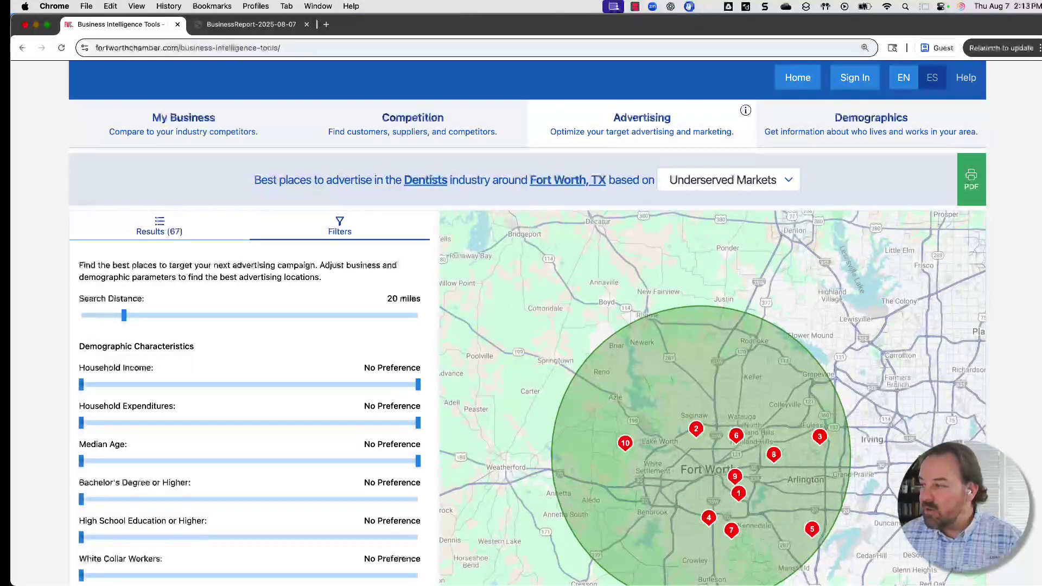
Step: Filter the ZIP codes to a household income of at least $100,000 and a median age of at most 35
scroll(249, 325, down, 3)
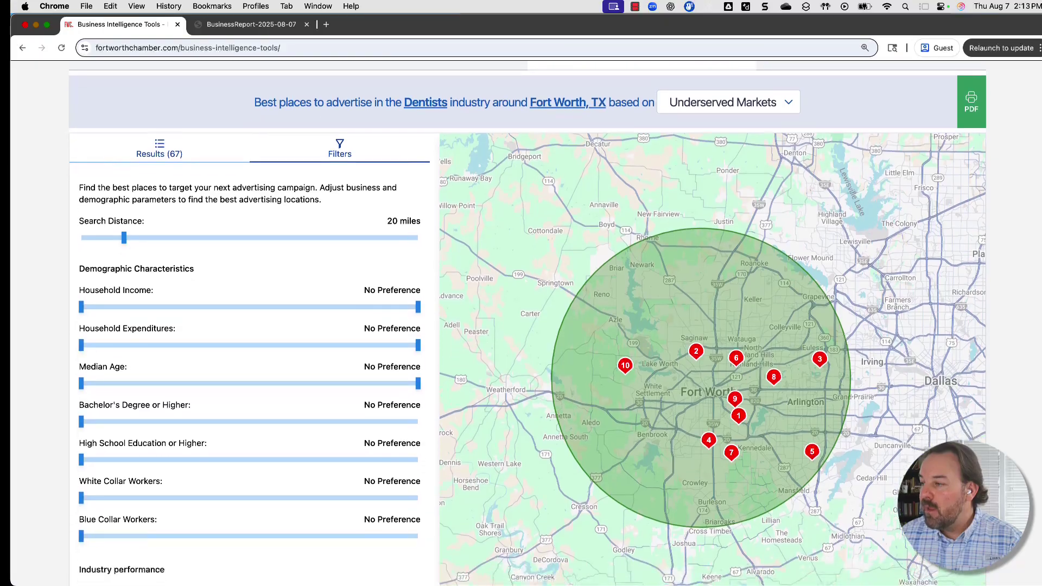
scroll(216, 300, down, 2)
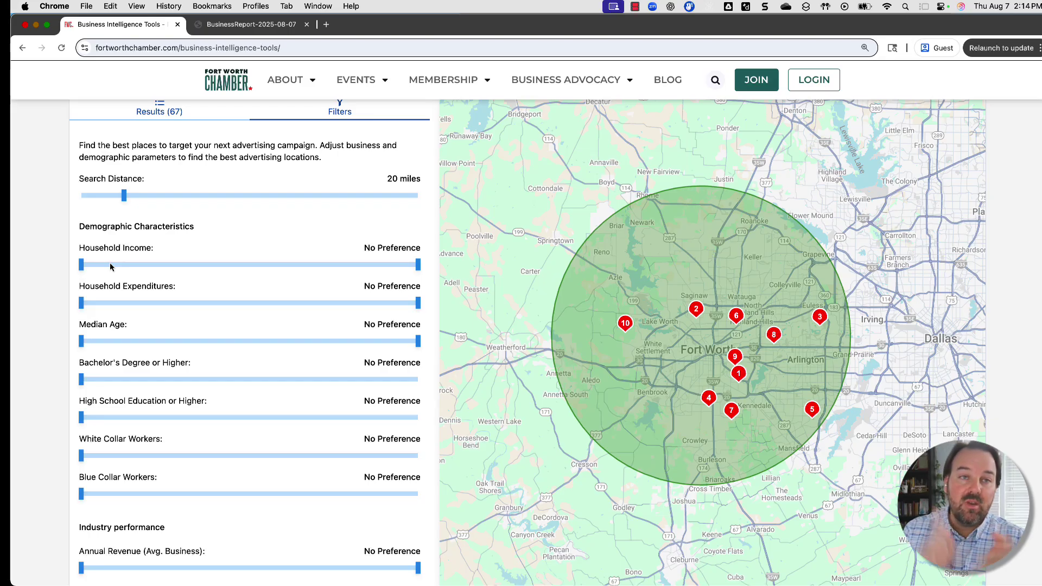
click(82, 264)
drag(119, 267, 310, 263)
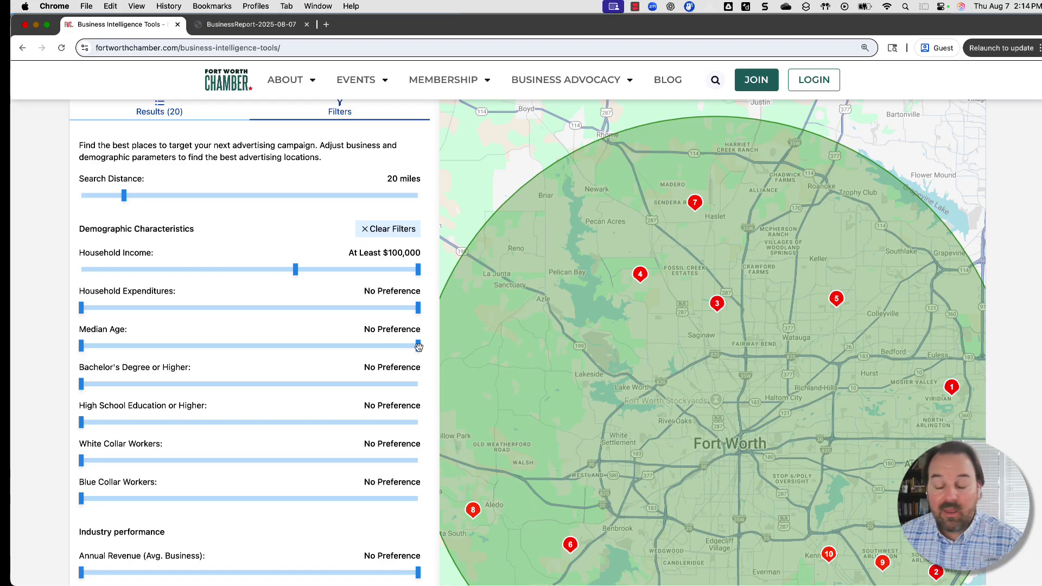
drag(418, 346, 224, 345)
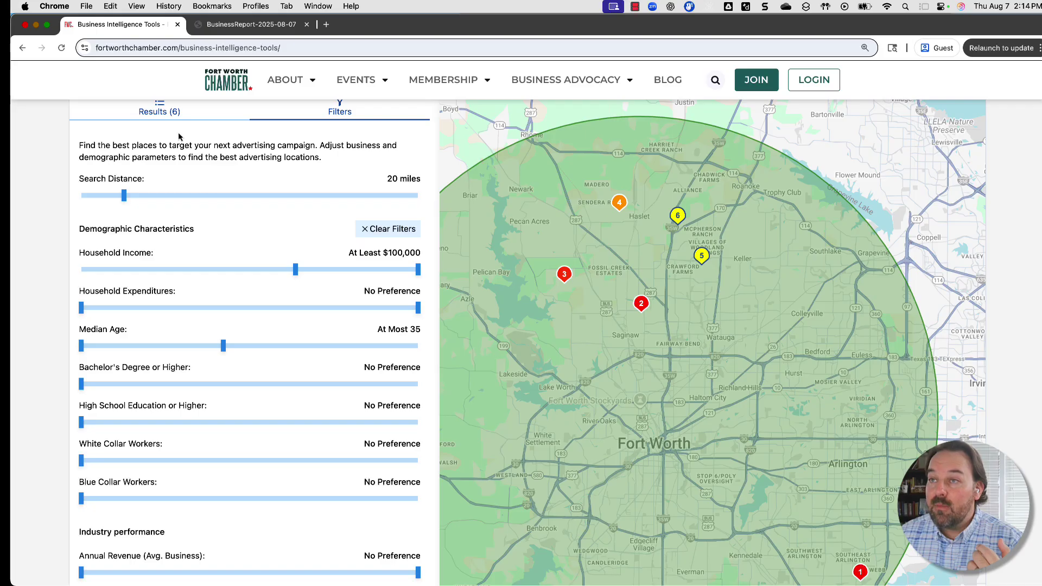
Step: Review the filtered list of underserved ZIP codes and the details for Arlington, TX 76002
click(172, 113)
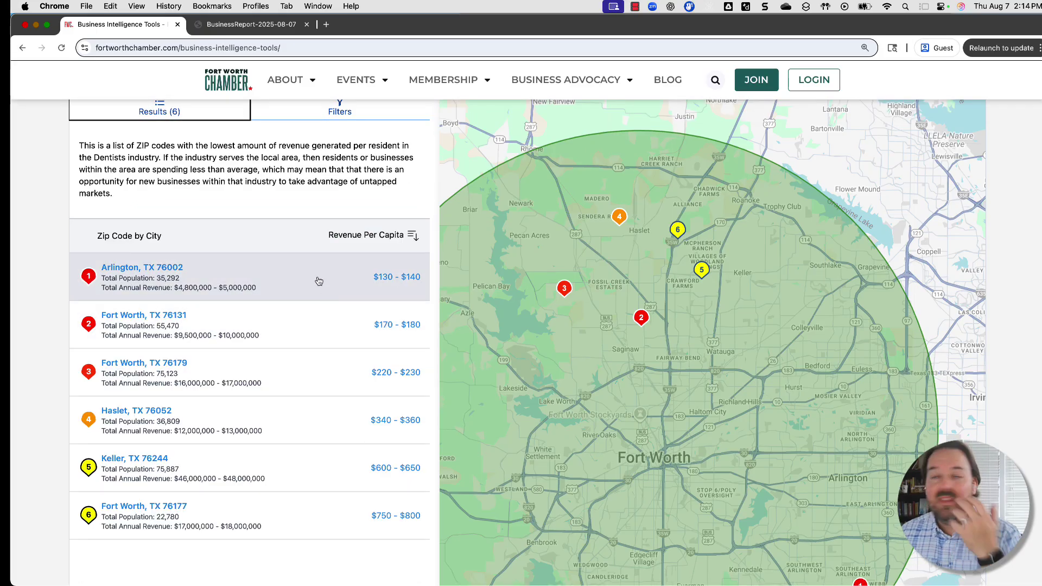
scroll(970, 269, up, 1)
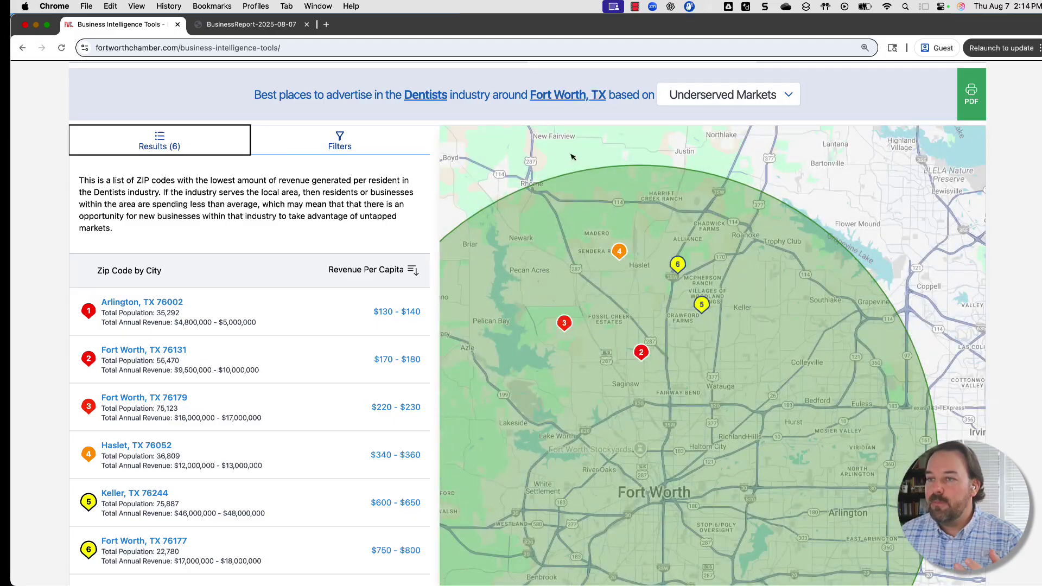
click(251, 304)
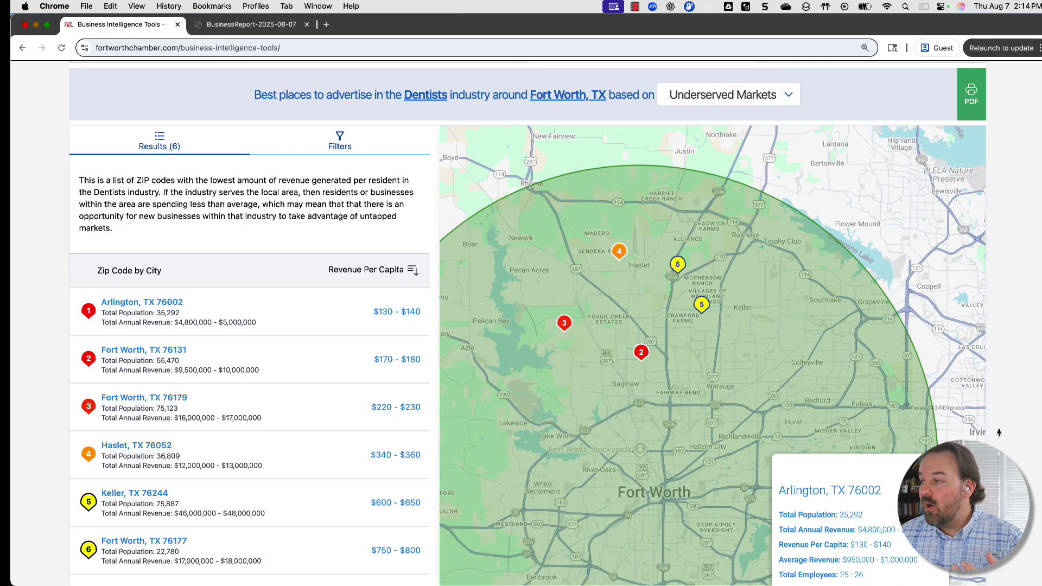
scroll(1006, 445, down, 2)
scroll(1006, 445, down, 1)
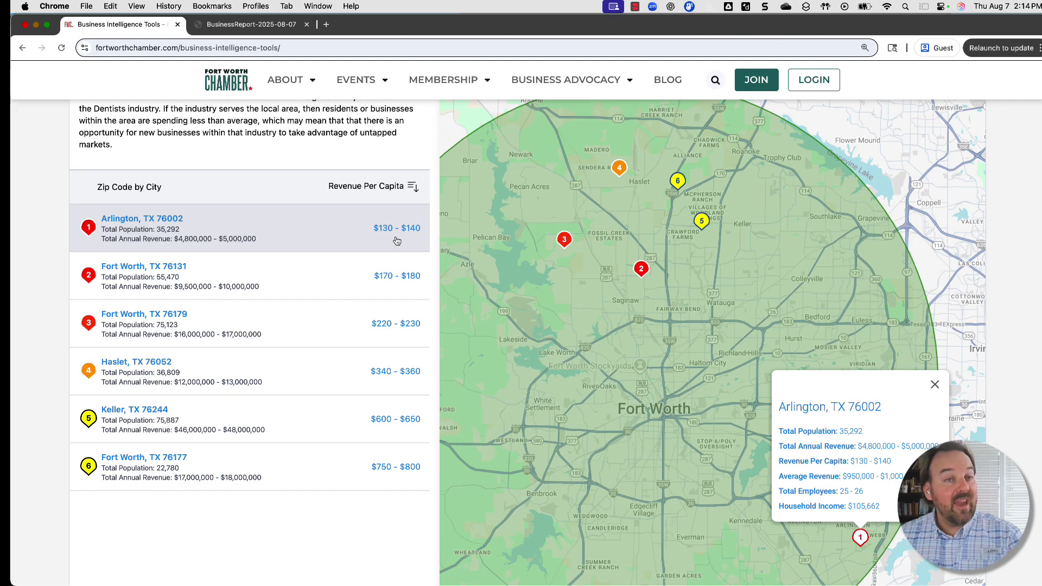
scroll(222, 184, up, 2)
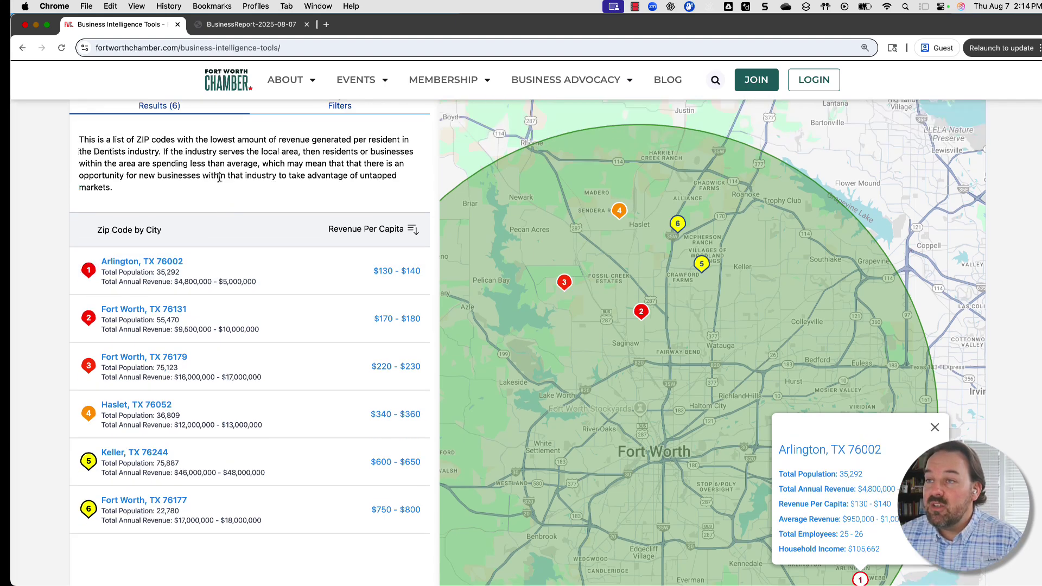
scroll(218, 219, up, 3)
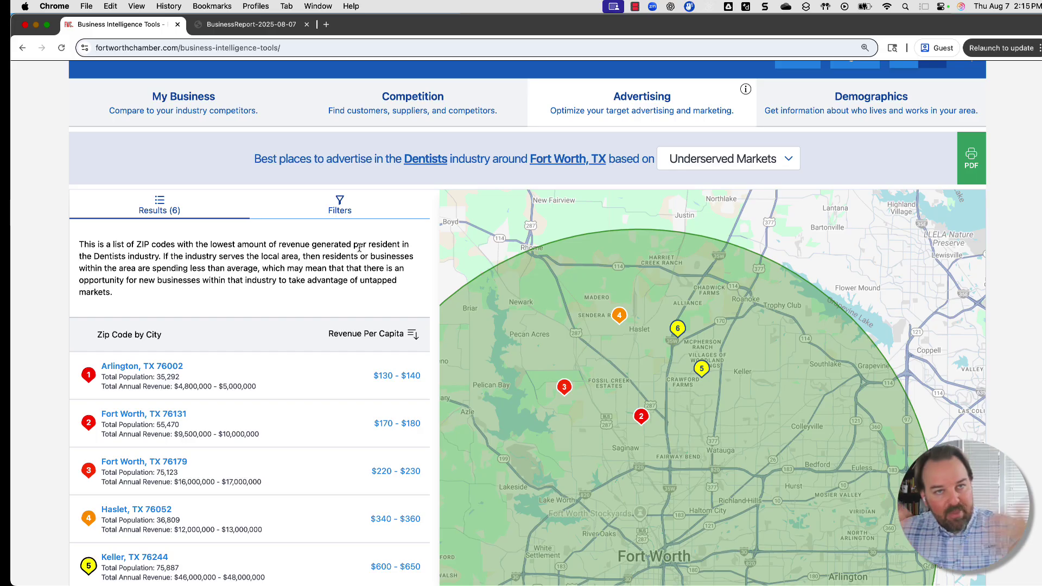
Step: Clear the demographic filters and extend the search distance to Nationwide
click(343, 210)
click(388, 331)
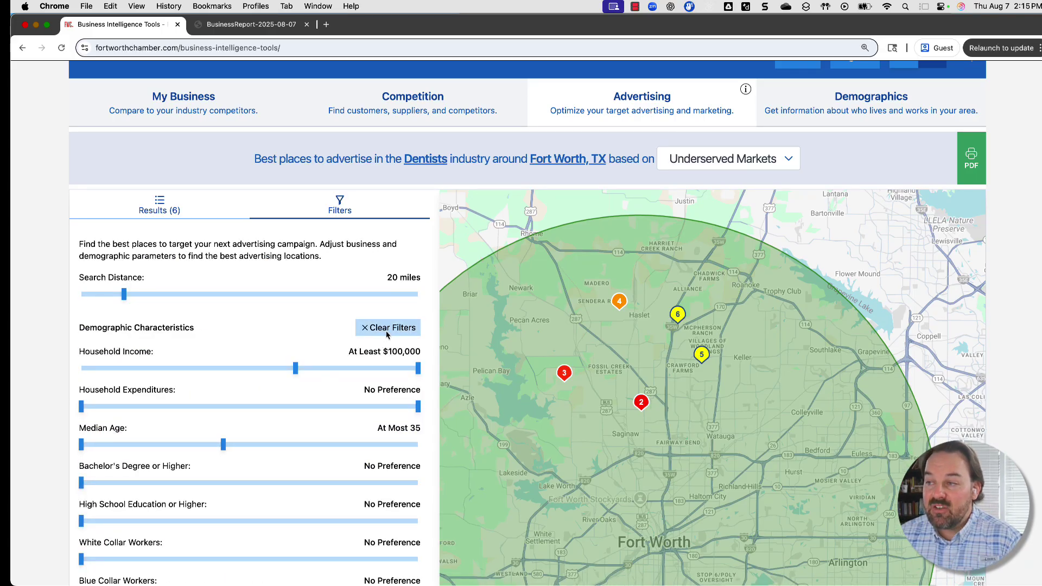
drag(124, 296, 429, 306)
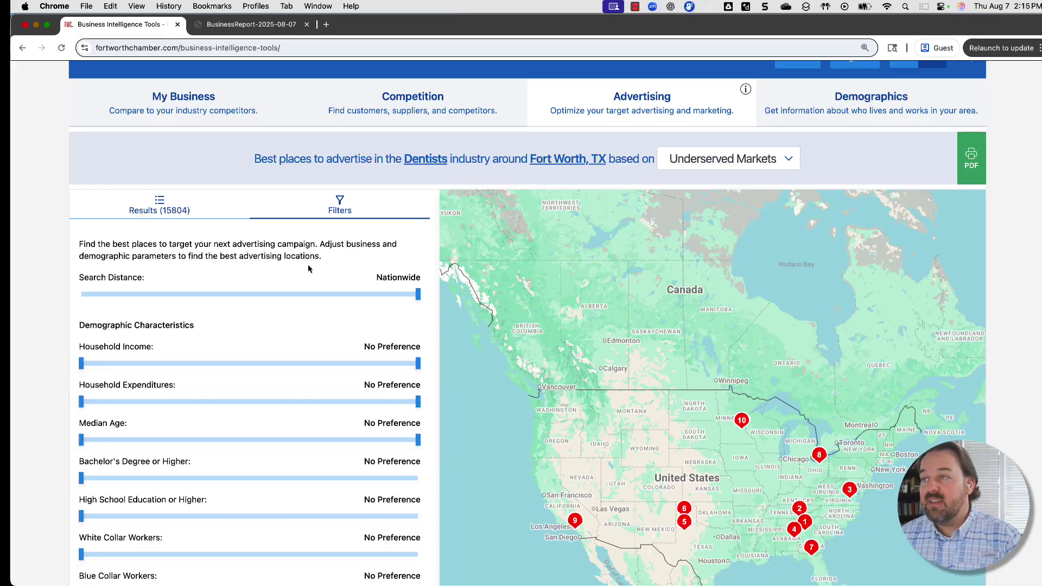
Step: Change the advertising analysis industry to Jewelry Stores
click(427, 159)
double_click(428, 159)
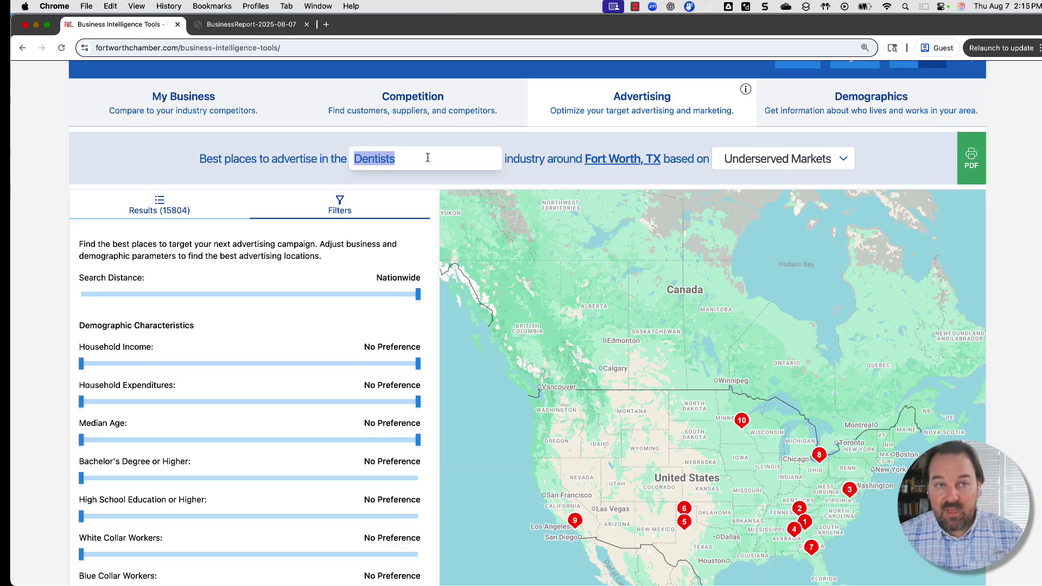
text(jewel)
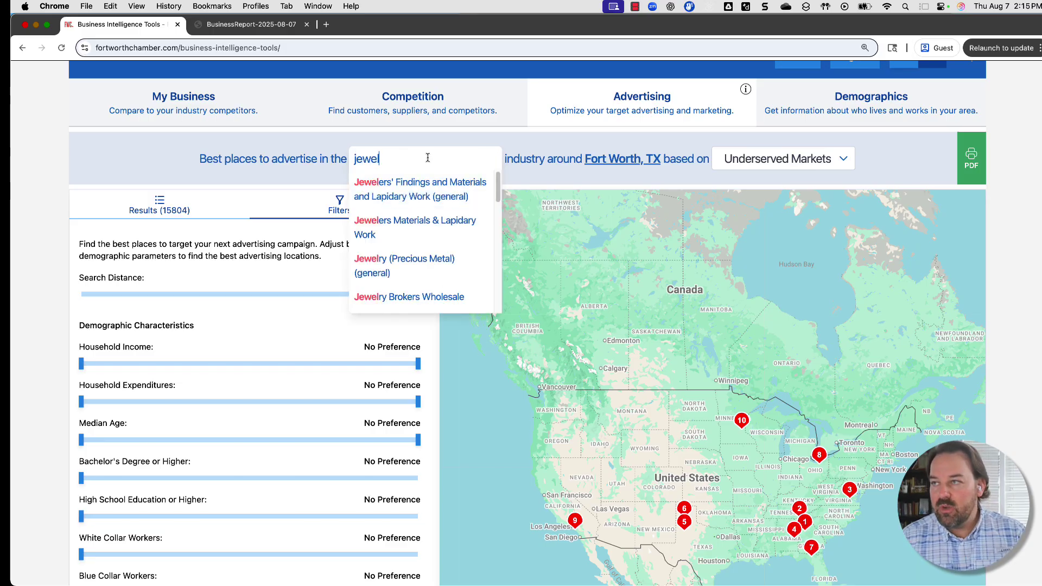
text(ry st)
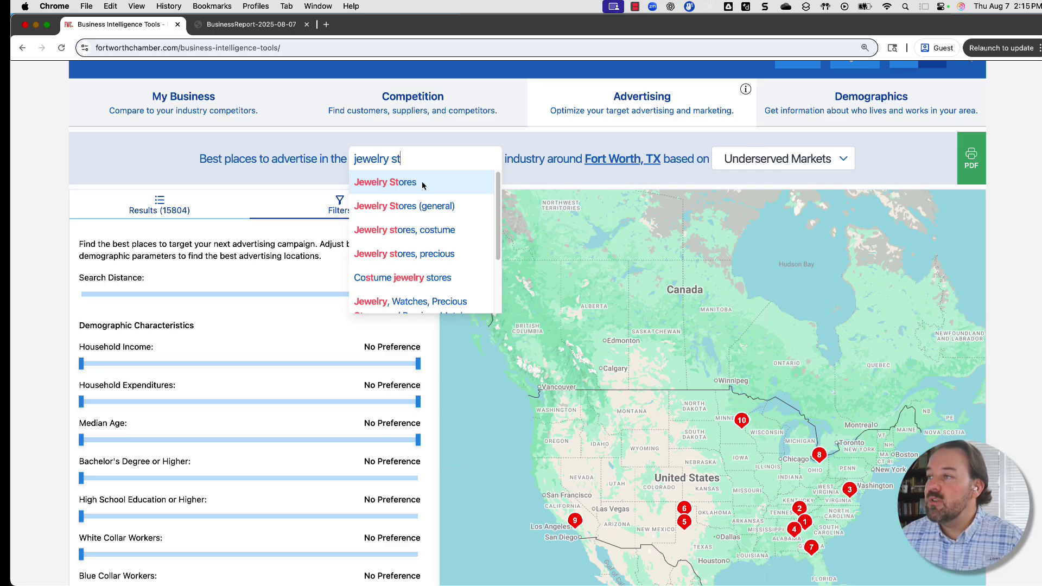
click(423, 185)
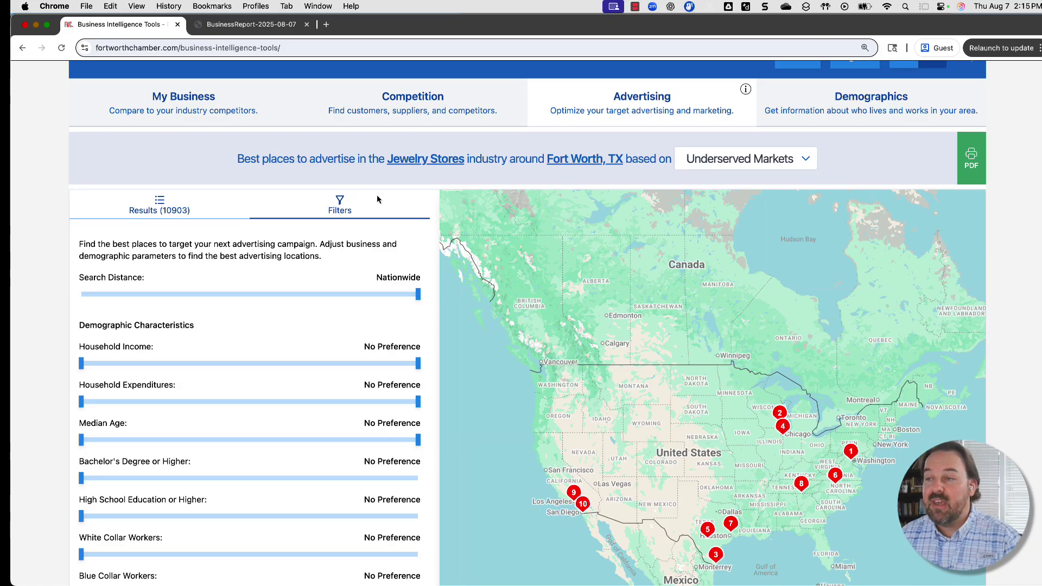
Step: Base the ranking of jewelry store advertising locations on Total Employees instead of Underserved Markets
scroll(73, 406, down, 2)
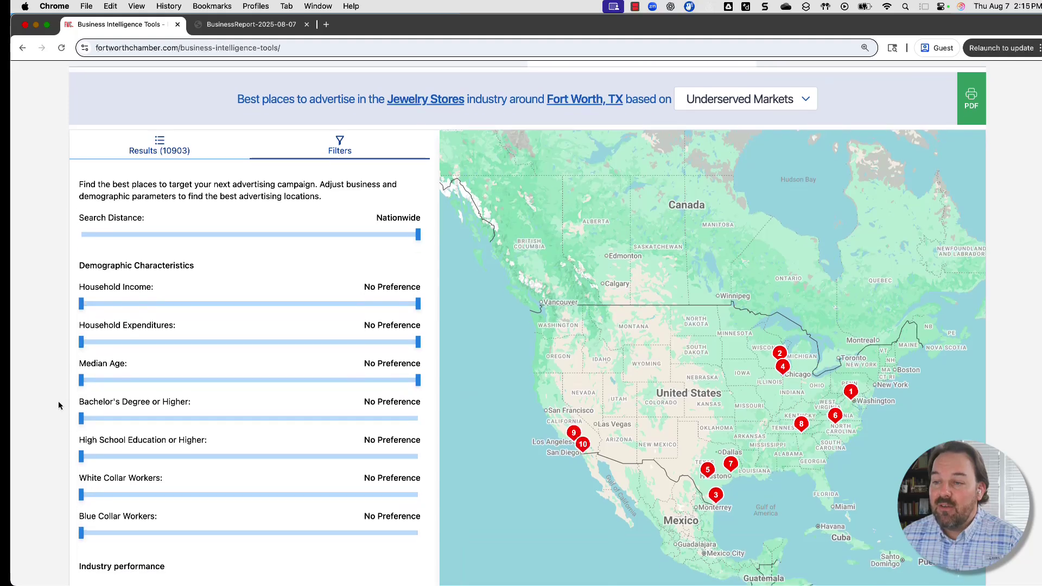
scroll(60, 406, down, 3)
scroll(60, 405, up, 4)
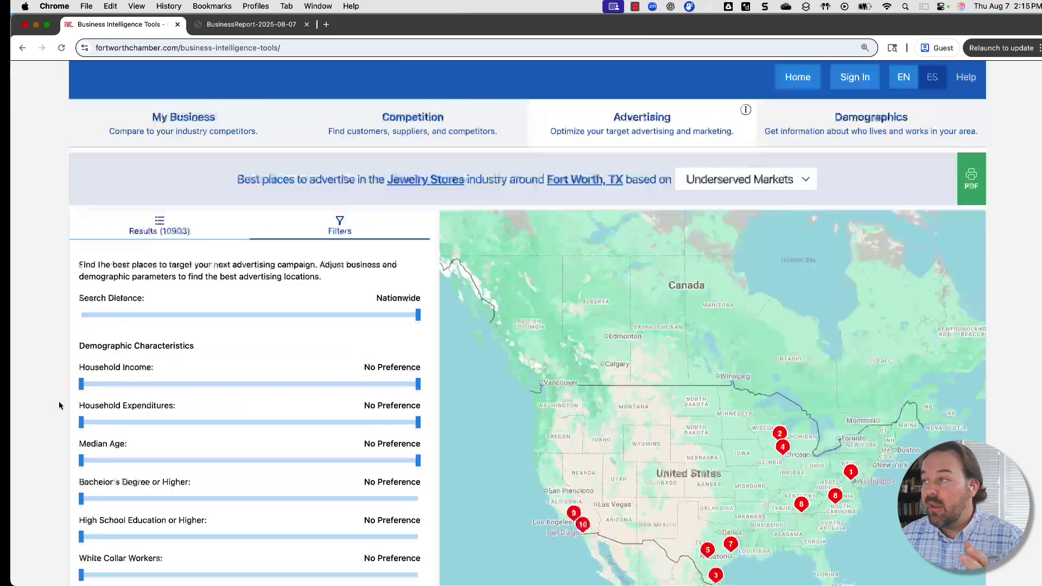
click(714, 185)
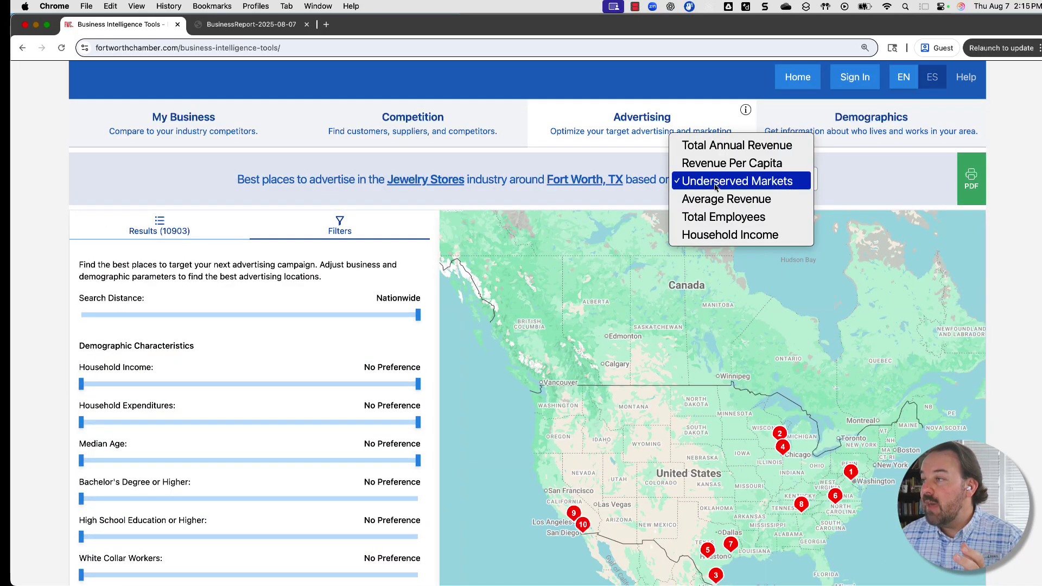
click(726, 219)
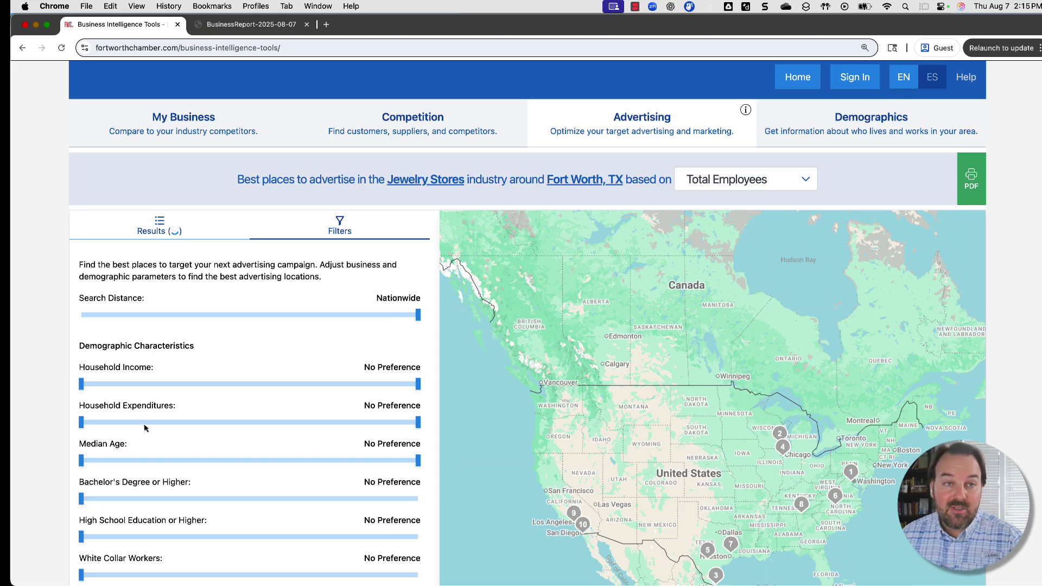
Step: Limit the ZIP codes to at most 50 total employees and at most $1 million average annual revenue, and show the resulting list
scroll(56, 469, down, 3)
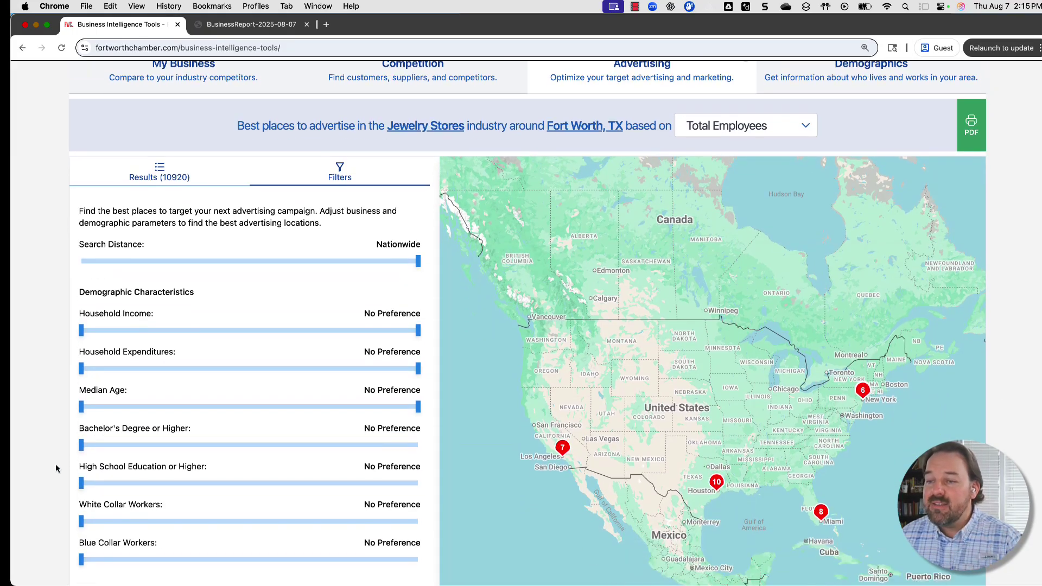
scroll(56, 468, down, 1)
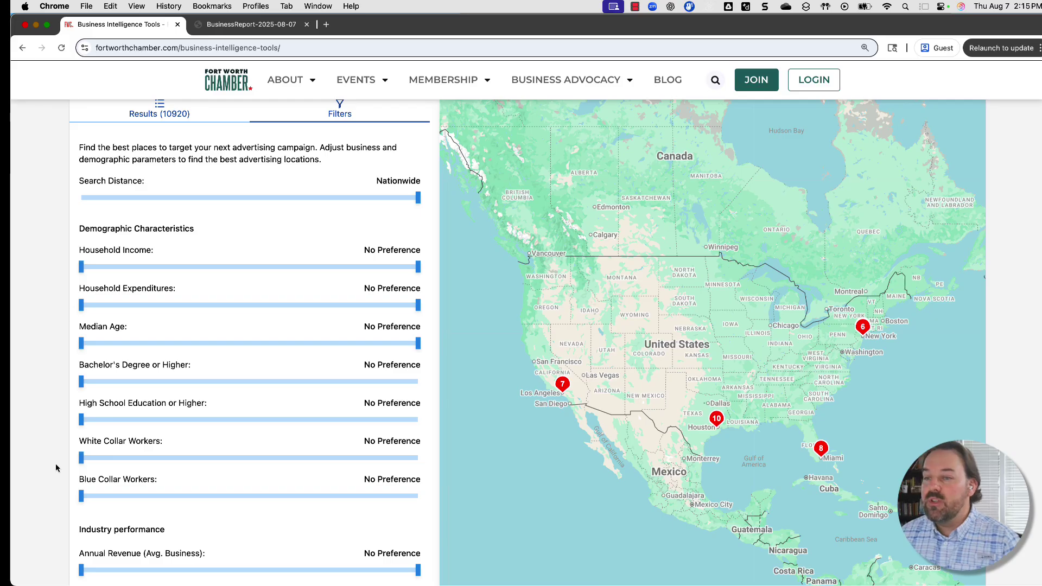
scroll(56, 468, down, 5)
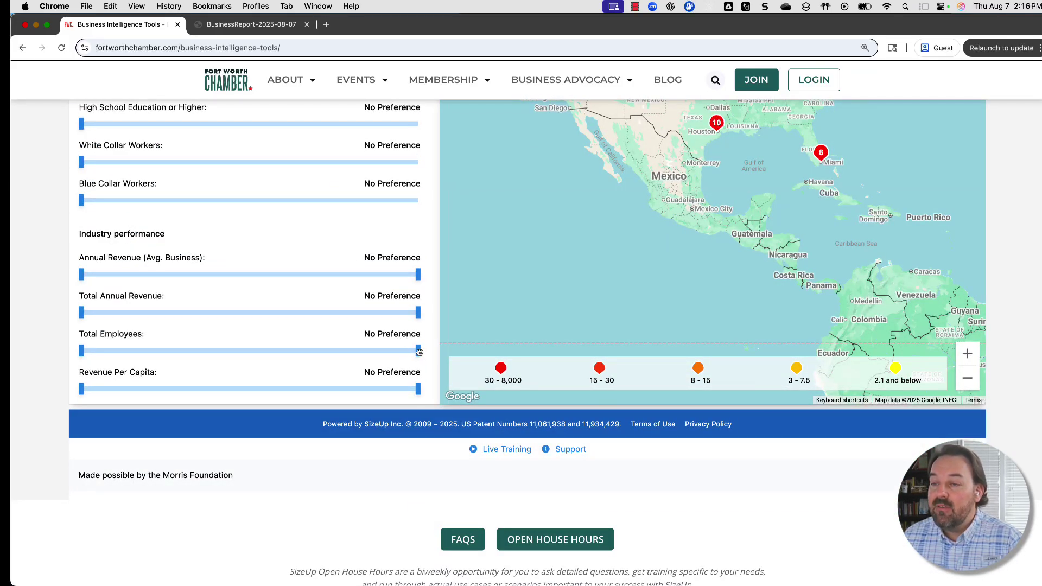
drag(413, 351, 128, 350)
scroll(48, 350, up, 1)
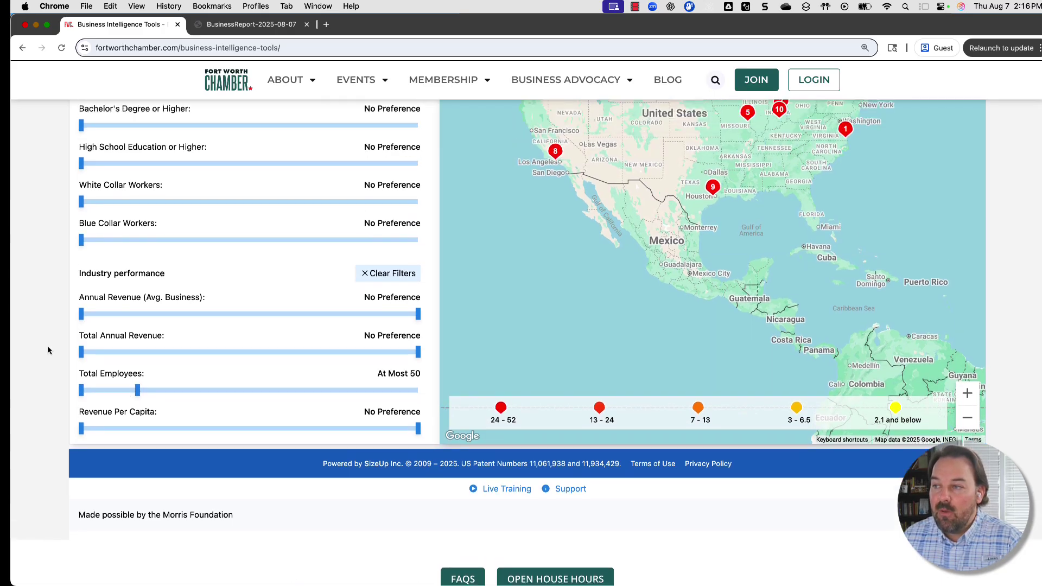
drag(418, 315, 251, 315)
scroll(53, 250, up, 3)
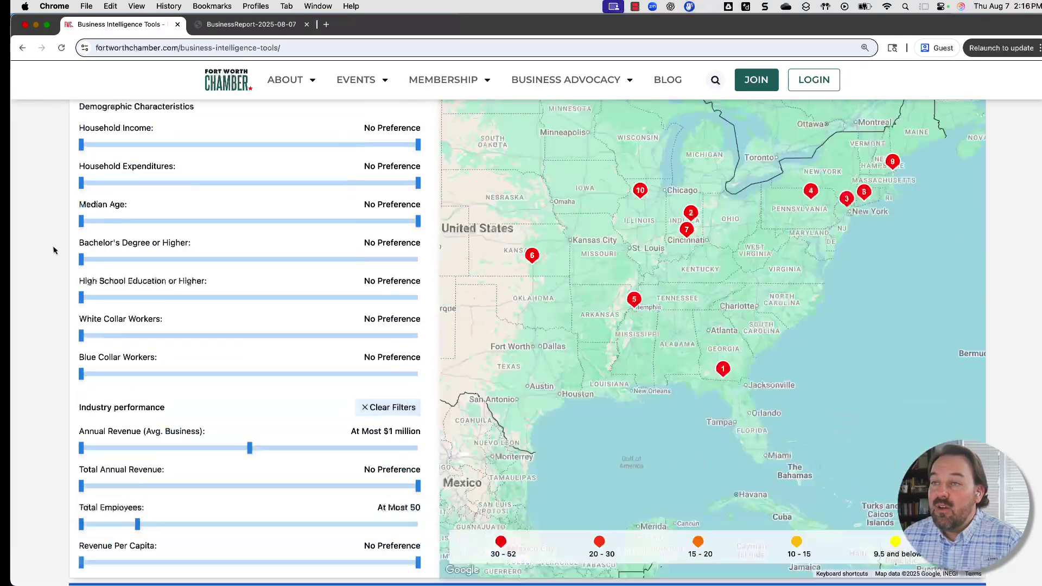
scroll(54, 250, up, 2)
click(168, 121)
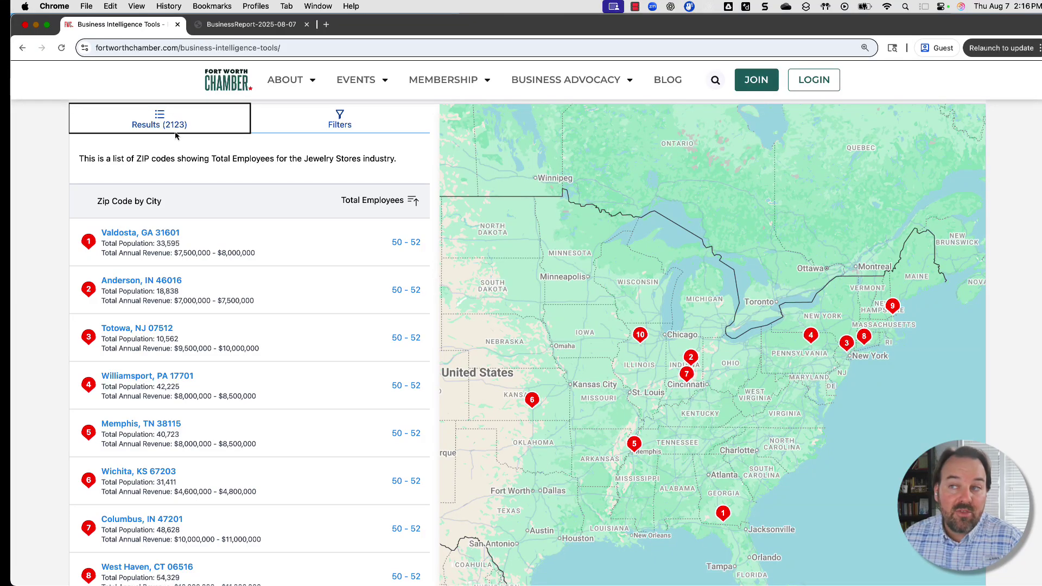
Step: Filter the jewelry store ZIP codes to a household income of at least $100,000 and a median age of at least 40
click(313, 120)
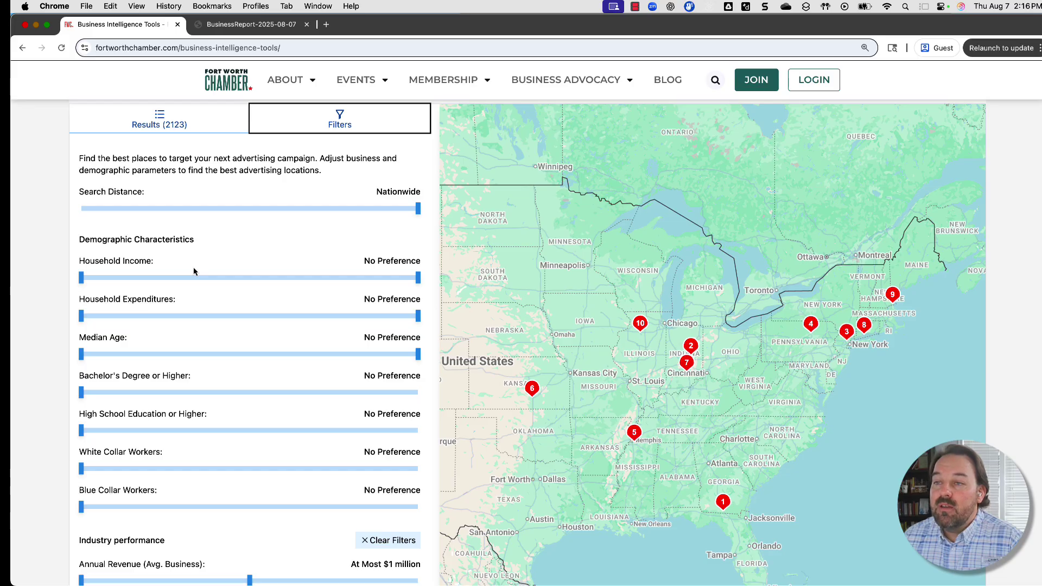
drag(82, 278, 294, 268)
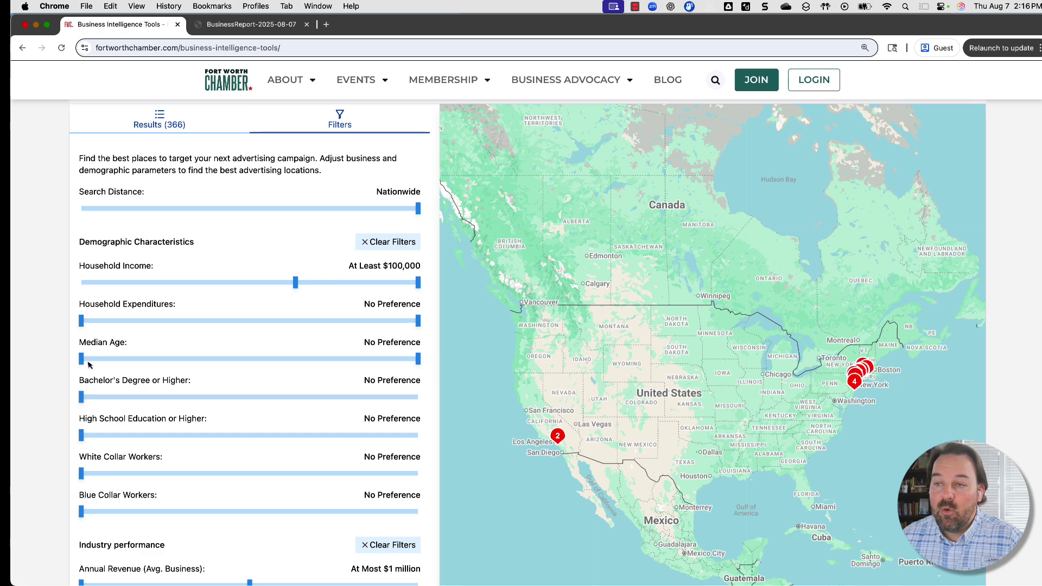
drag(82, 359, 243, 354)
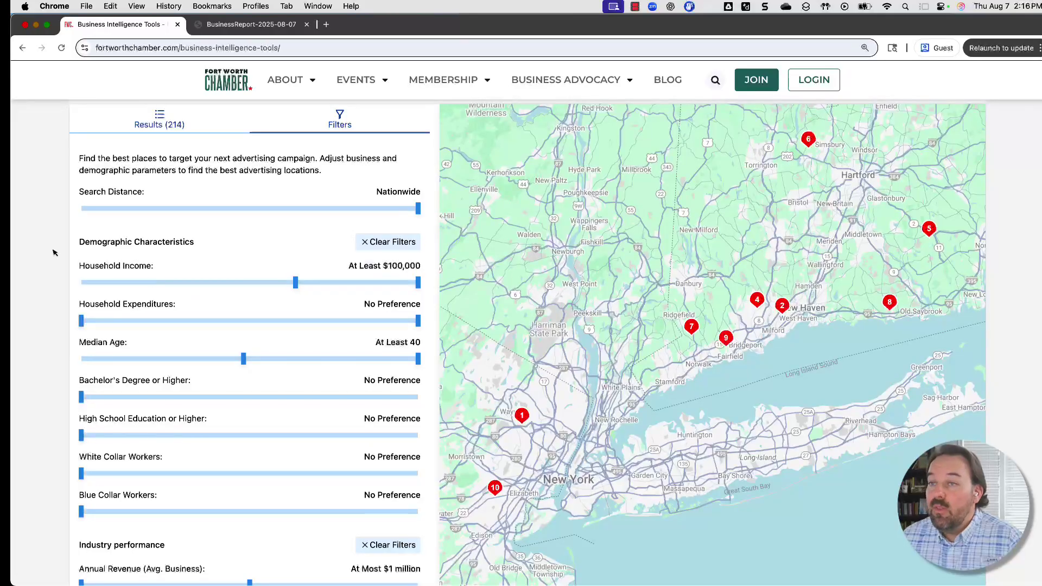
Step: Require 50% with a bachelor's degree or higher and household expenditures of at least $75,000
scroll(43, 247, up, 1)
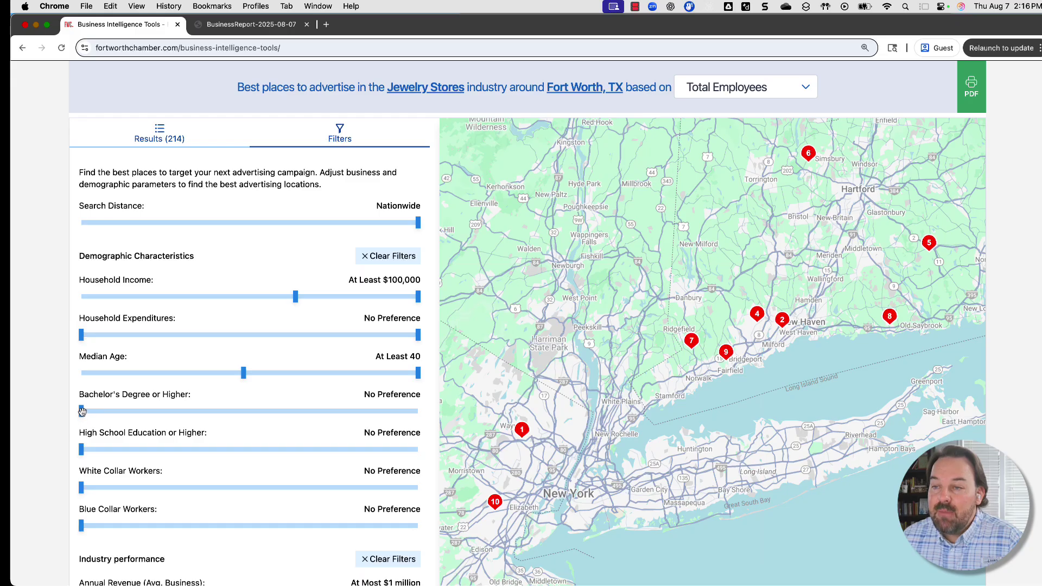
drag(82, 411, 259, 411)
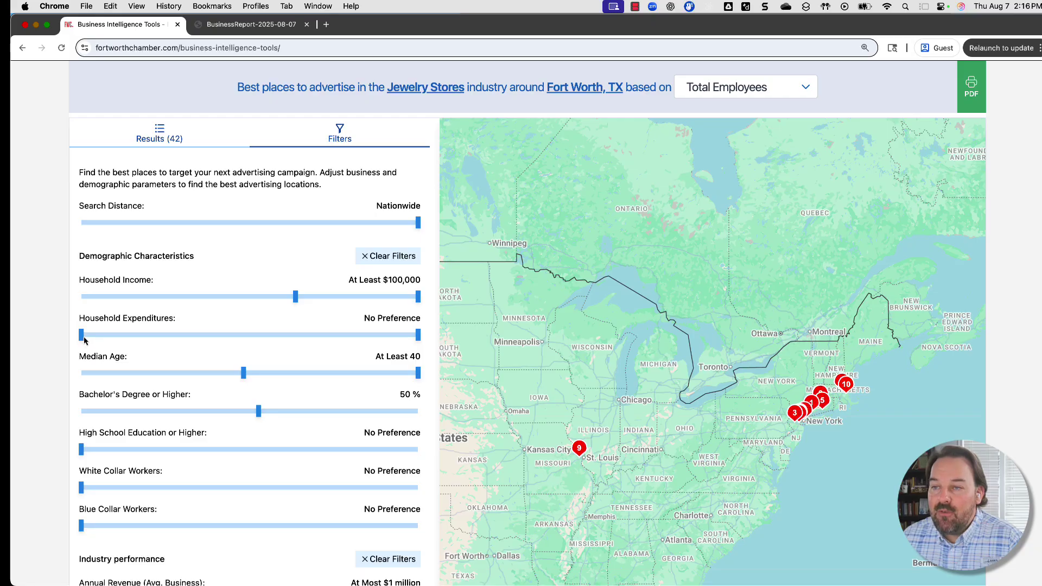
drag(82, 337, 200, 335)
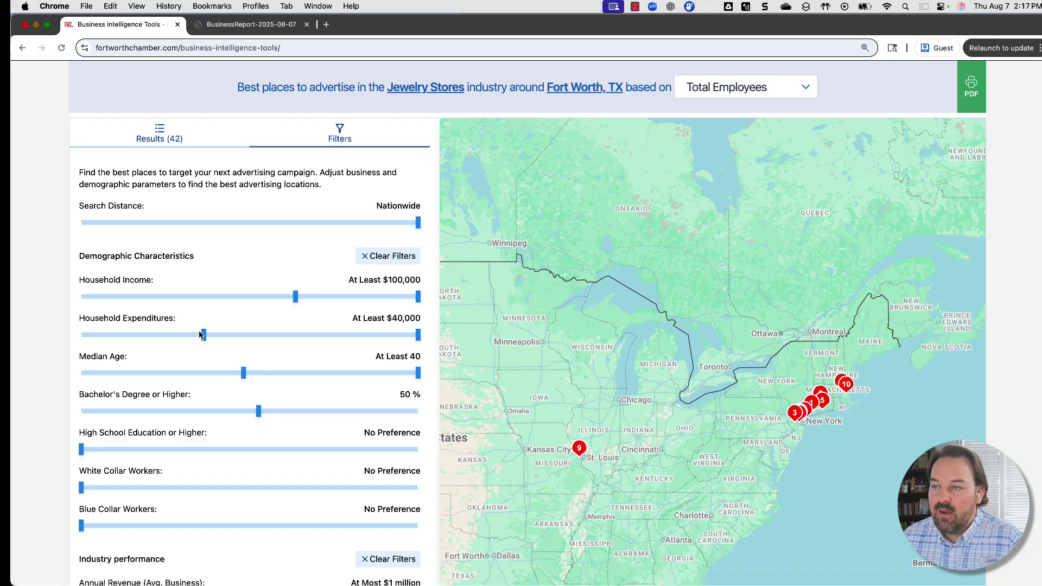
drag(202, 335, 239, 337)
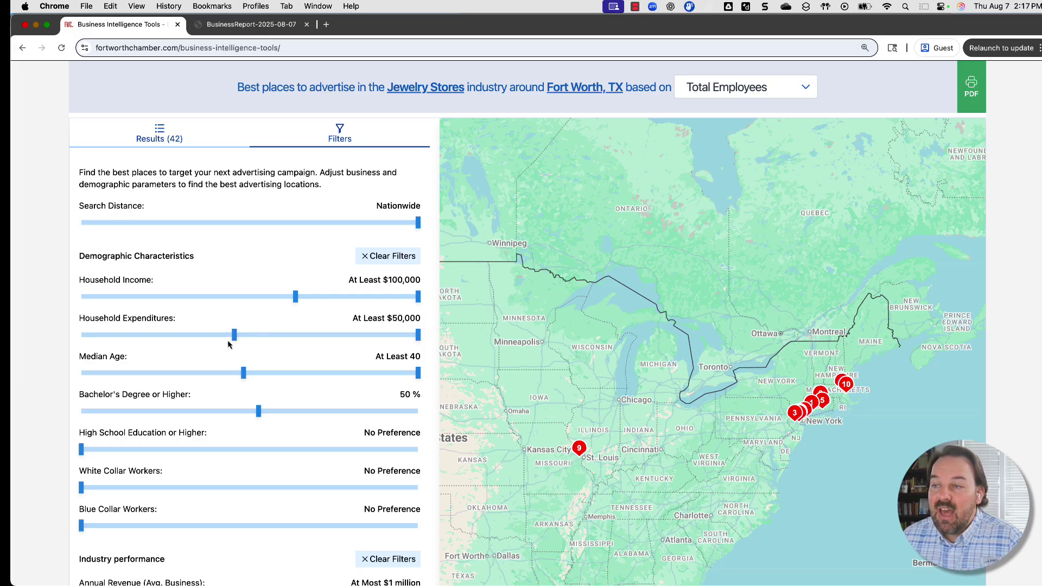
drag(235, 335, 265, 336)
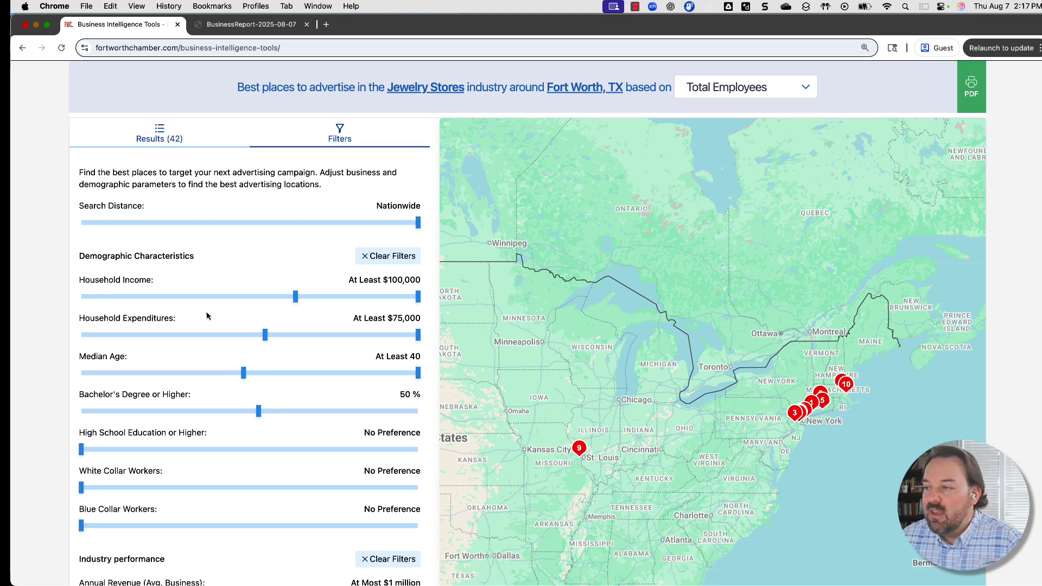
Step: Sort the filtered ZIP code list by total employees from lowest to highest and review the first page of locations
click(179, 137)
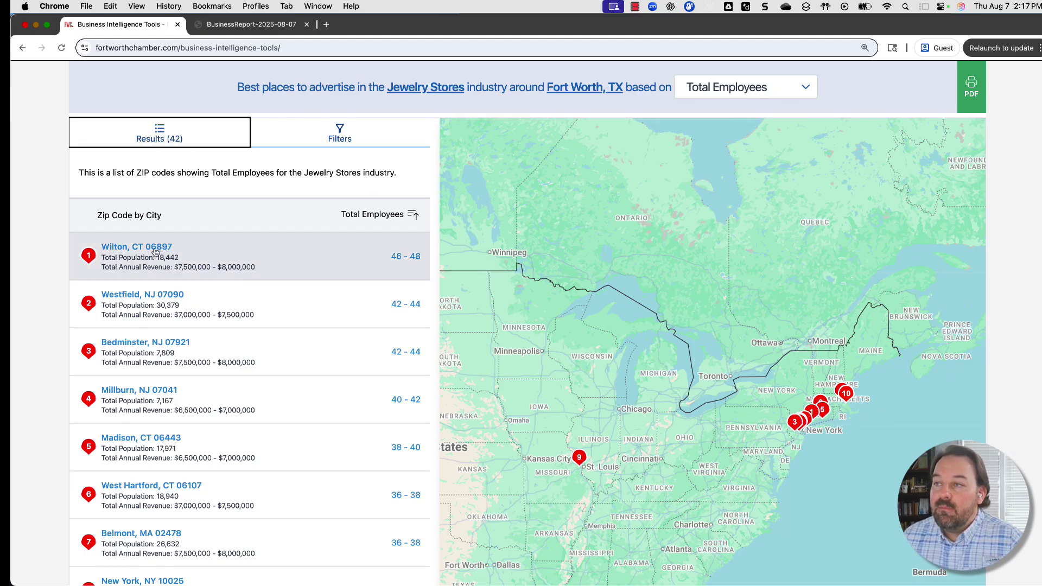
click(372, 216)
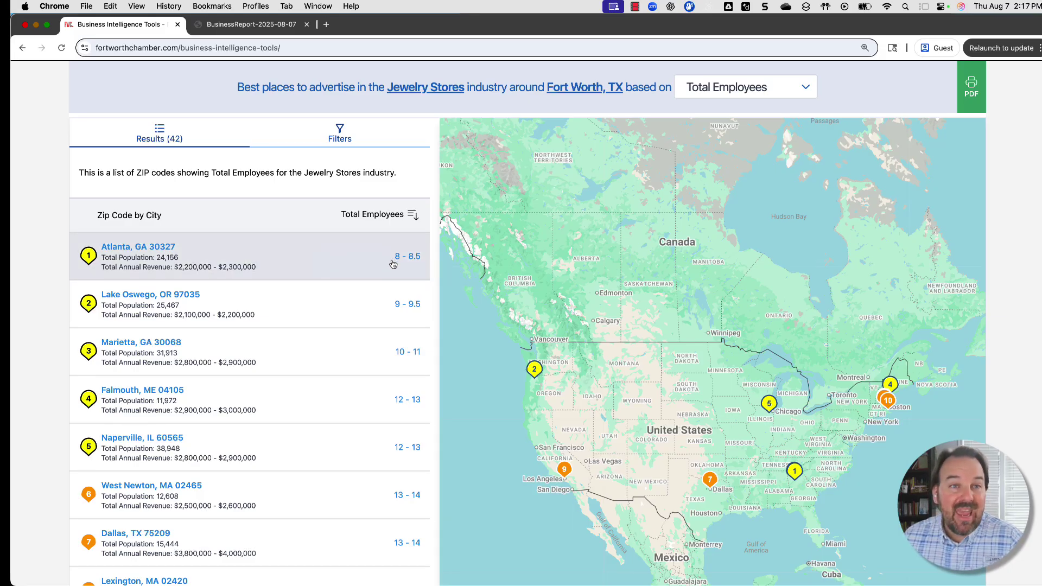
scroll(384, 407, down, 5)
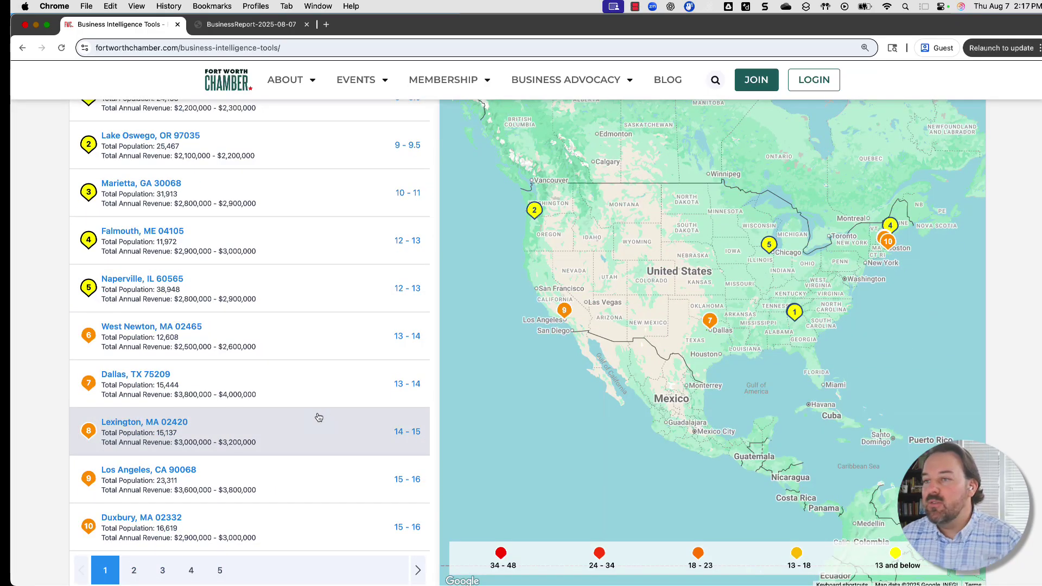
scroll(63, 379, up, 4)
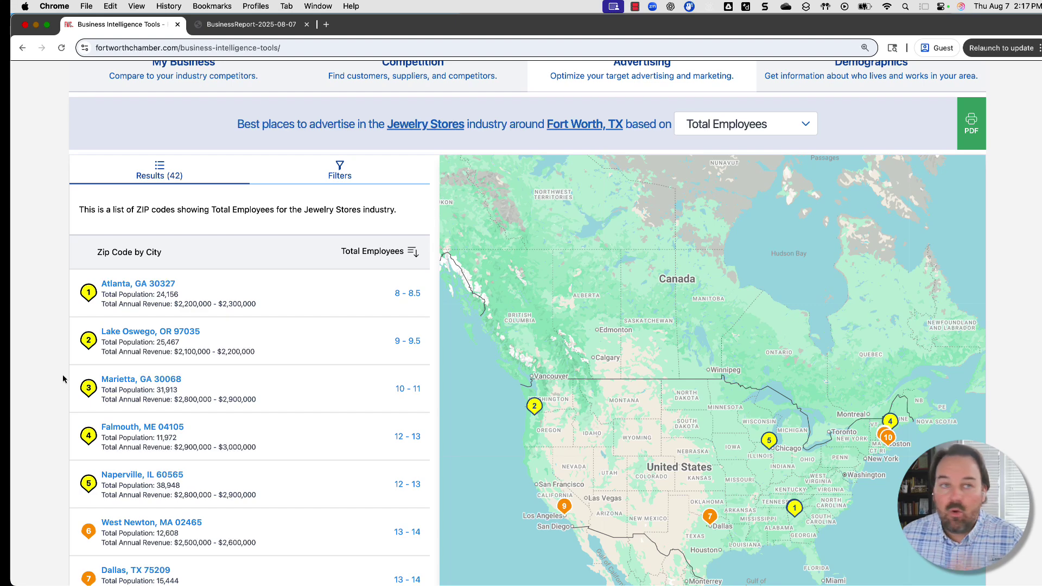
scroll(333, 194, up, 1)
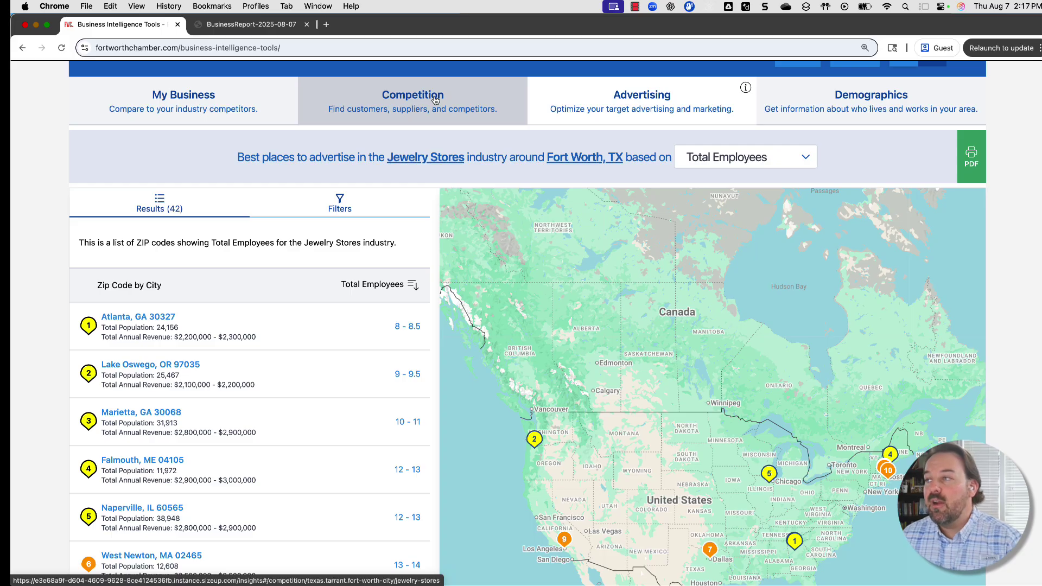
Step: Create a Demographic Overview report for a 10-mile radius around Main Street, Fort Worth, TX
click(870, 109)
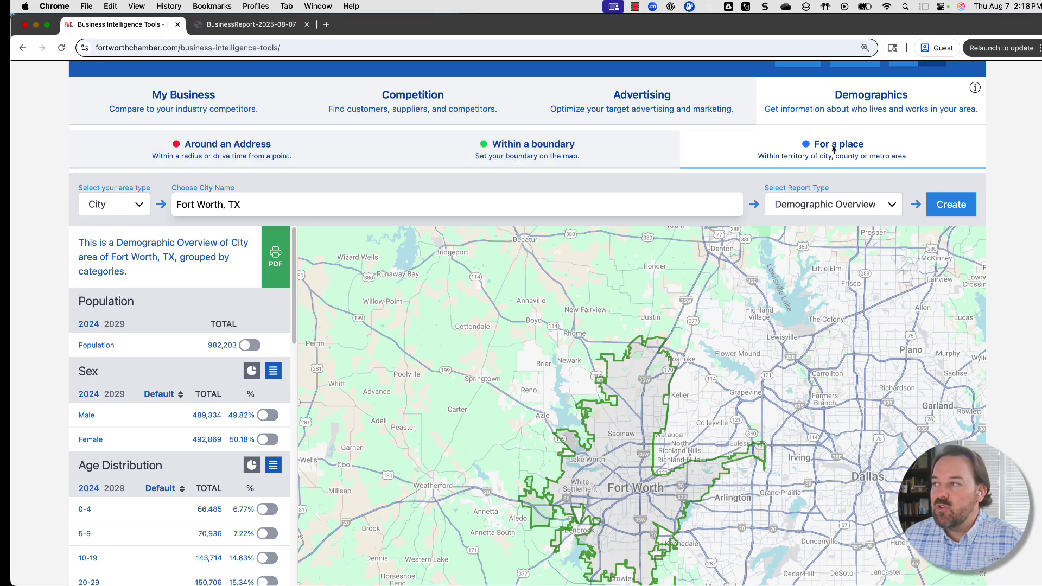
click(267, 157)
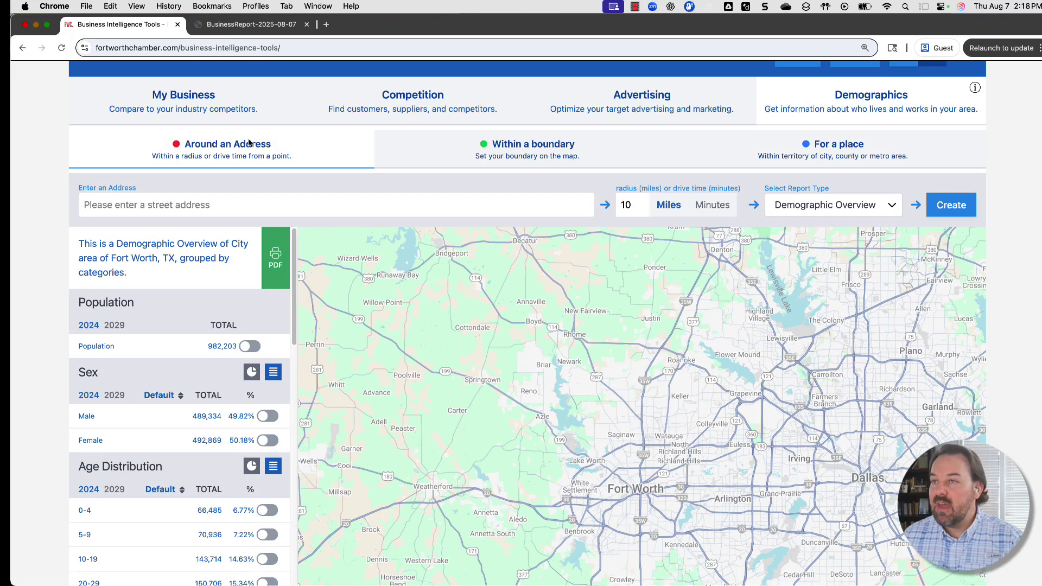
click(152, 213)
text(main stree)
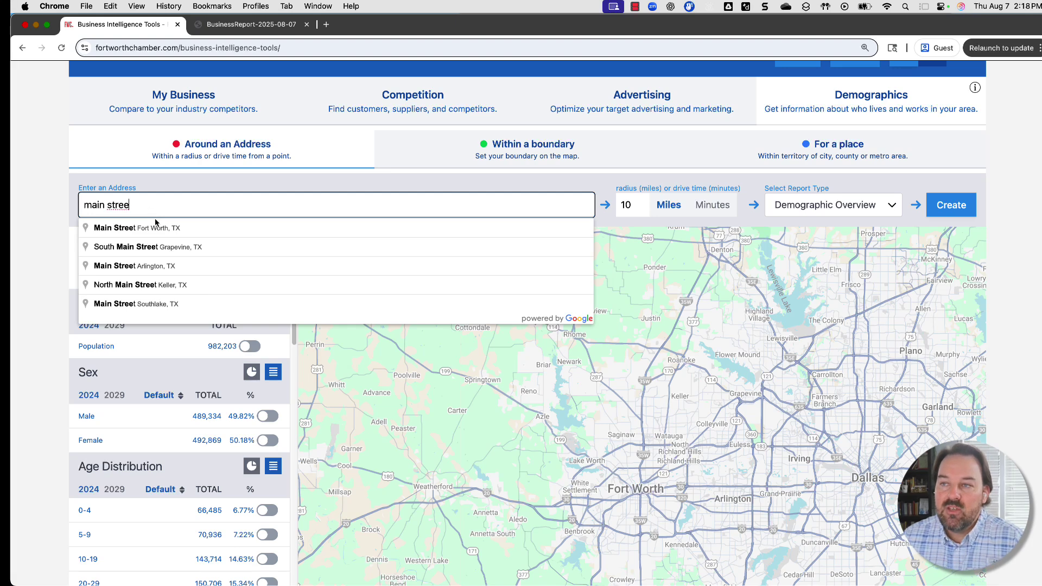
click(167, 227)
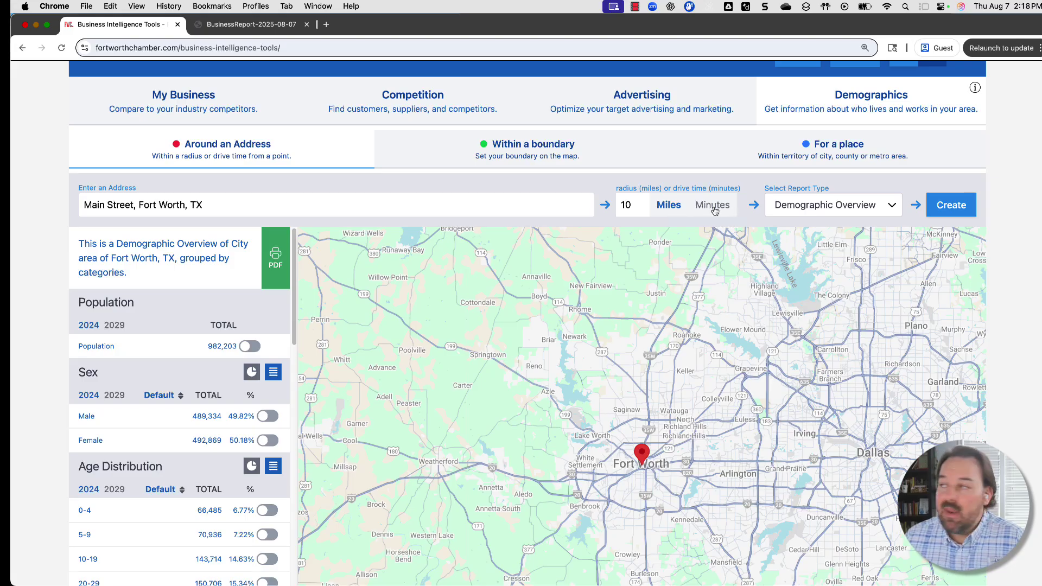
click(951, 206)
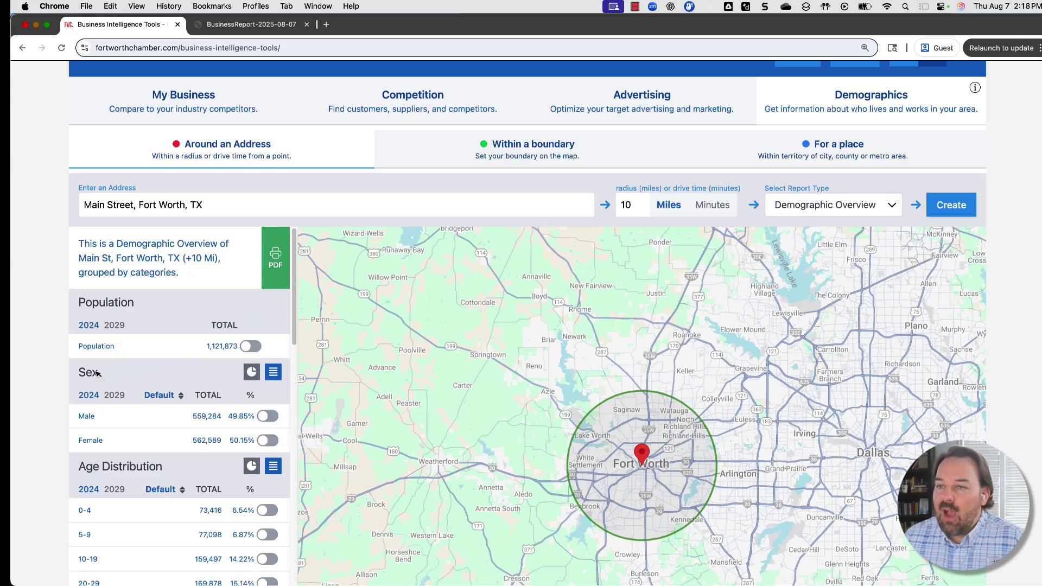
Step: Map the $125-$150K household income distribution around Main Street and show it at block group level
scroll(61, 383, down, 2)
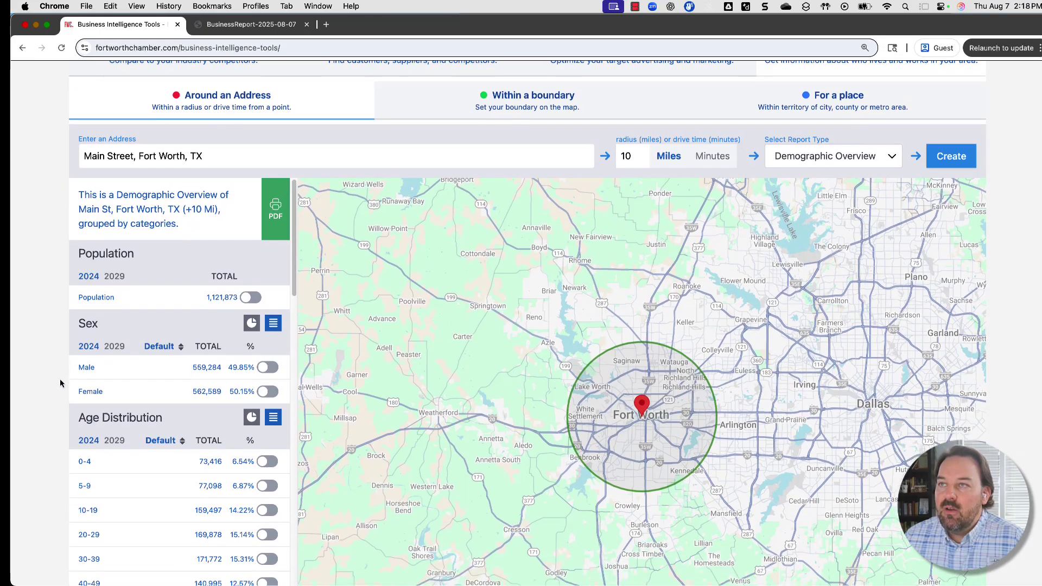
scroll(62, 379, down, 1)
scroll(168, 354, down, 3)
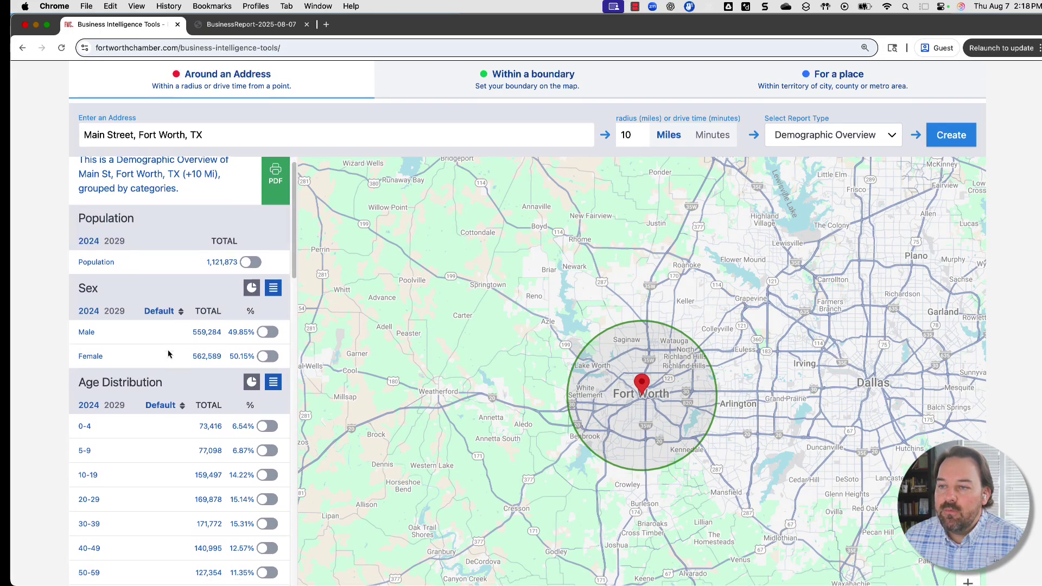
scroll(163, 336, down, 8)
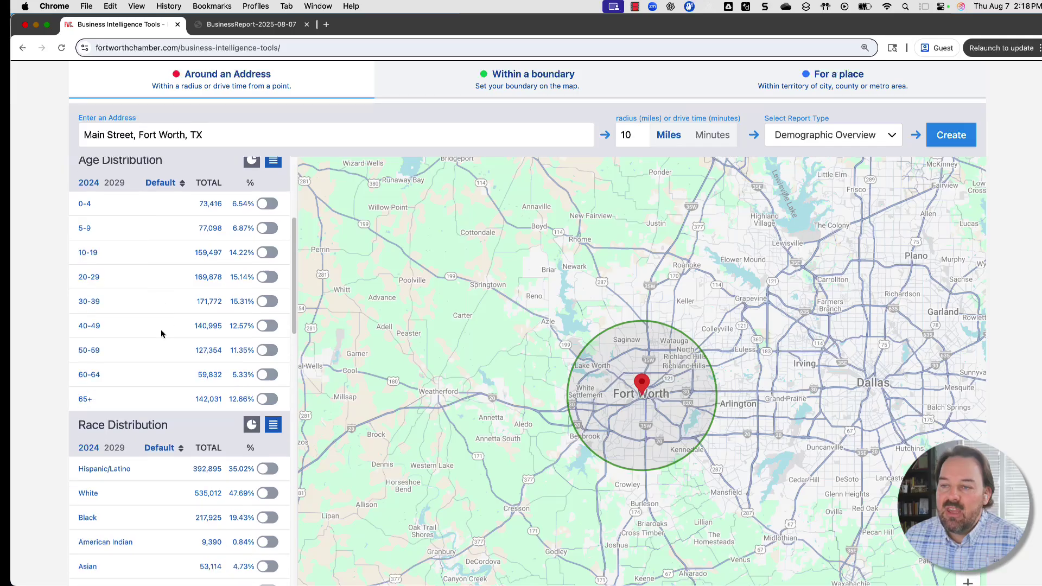
scroll(170, 358, down, 8)
scroll(171, 364, down, 4)
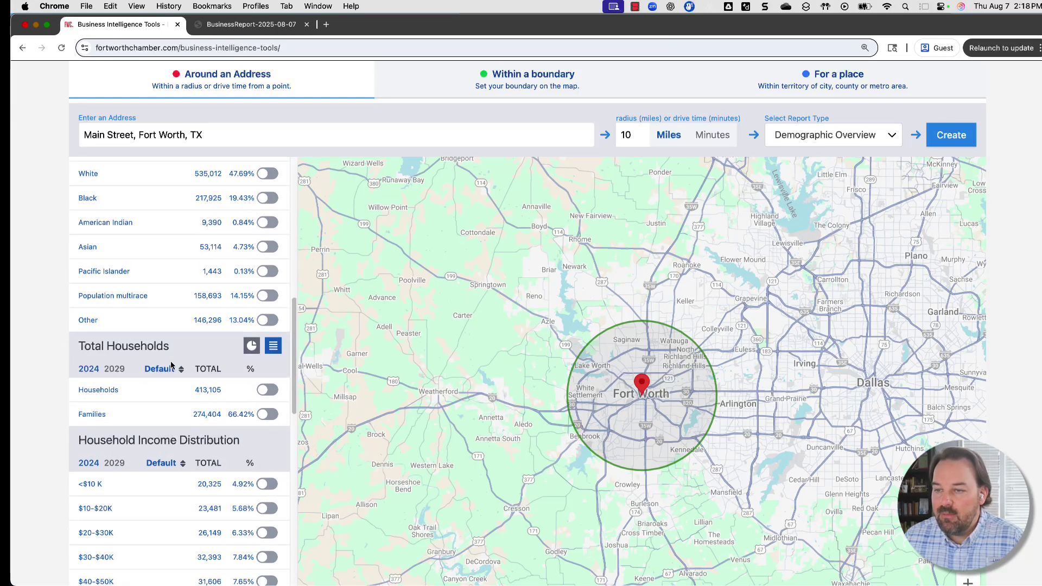
scroll(171, 361, down, 4)
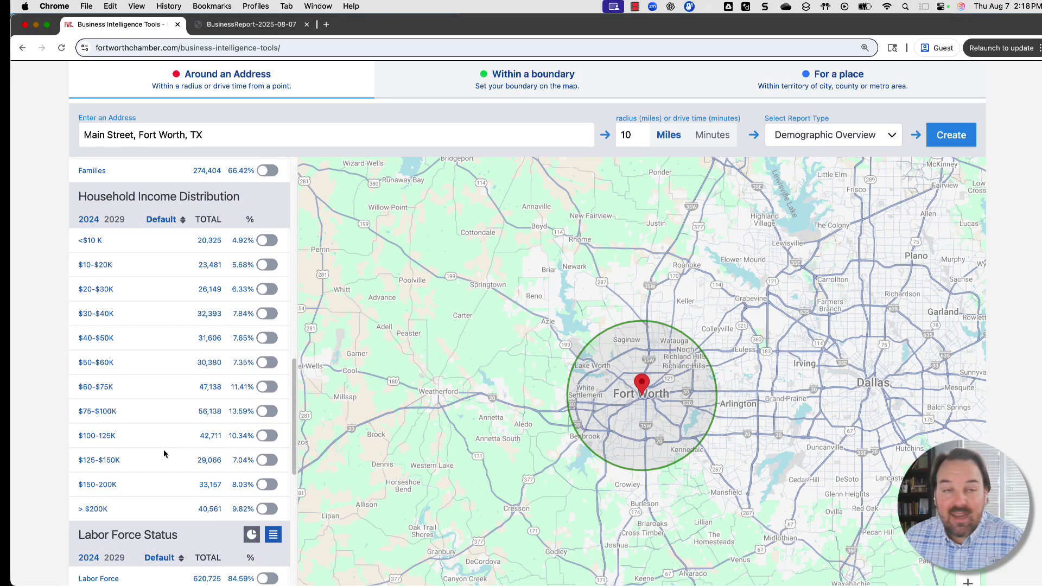
click(267, 461)
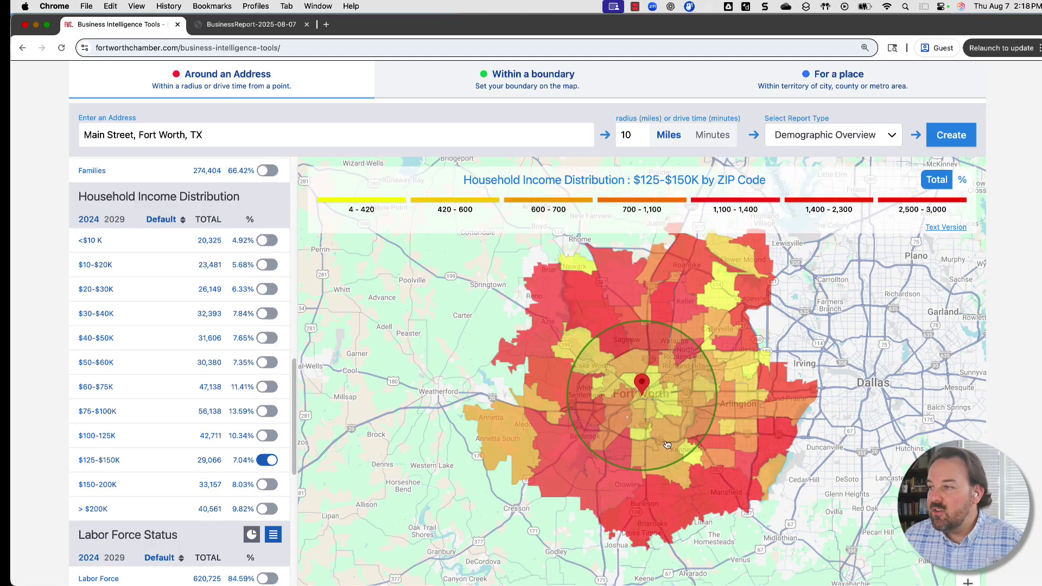
scroll(643, 404, up, 2)
scroll(643, 404, up, 1)
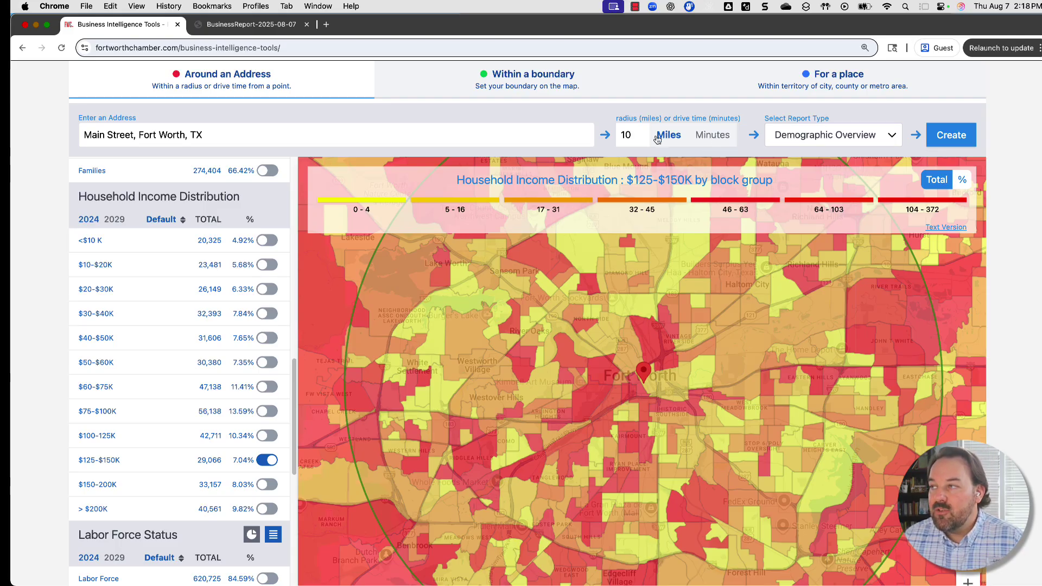
Step: Create a Demographic Overview report for a 15-minute drive time around Main Street, Fort Worth, TX
drag(631, 136, 607, 139)
text(15)
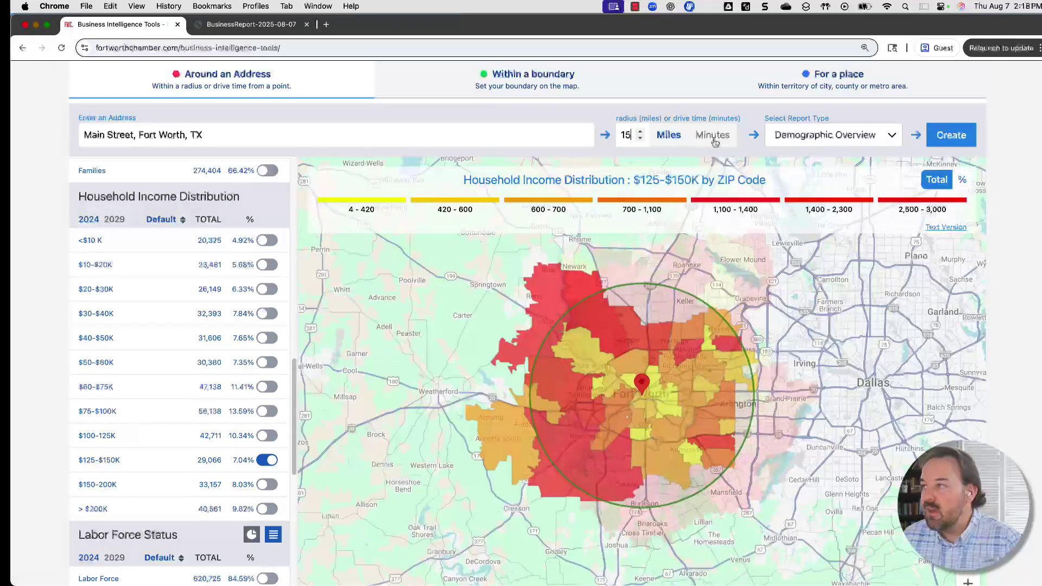
click(715, 142)
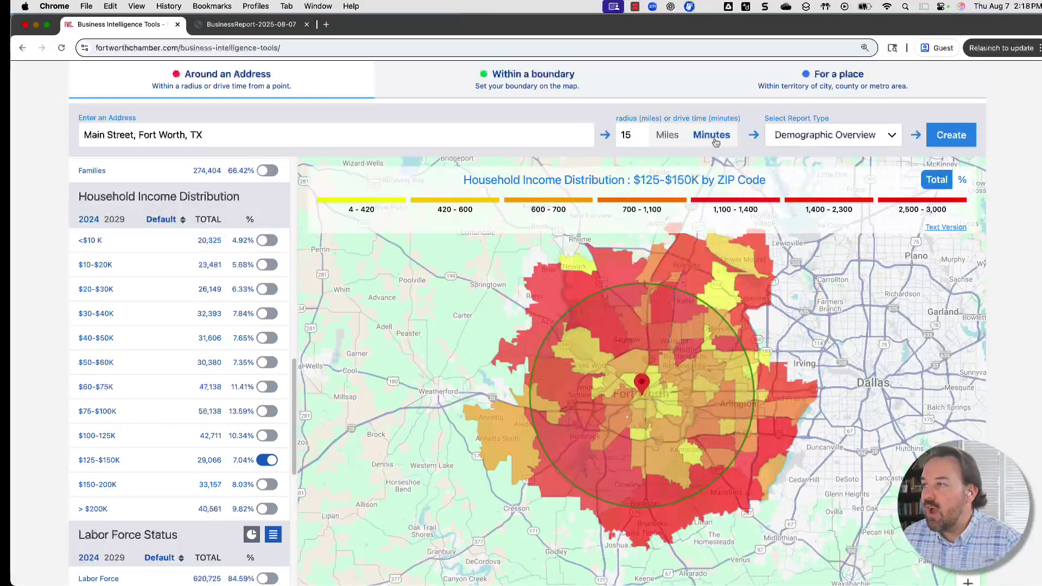
click(965, 140)
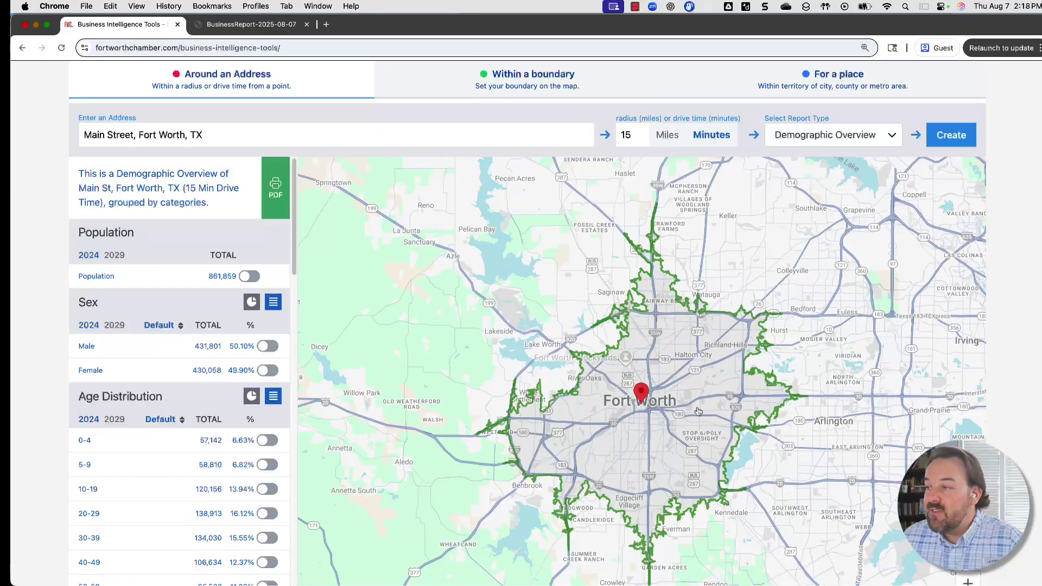
Step: Map the 30-39 age distribution around Main Street and show it at block group level
scroll(260, 494, down, 3)
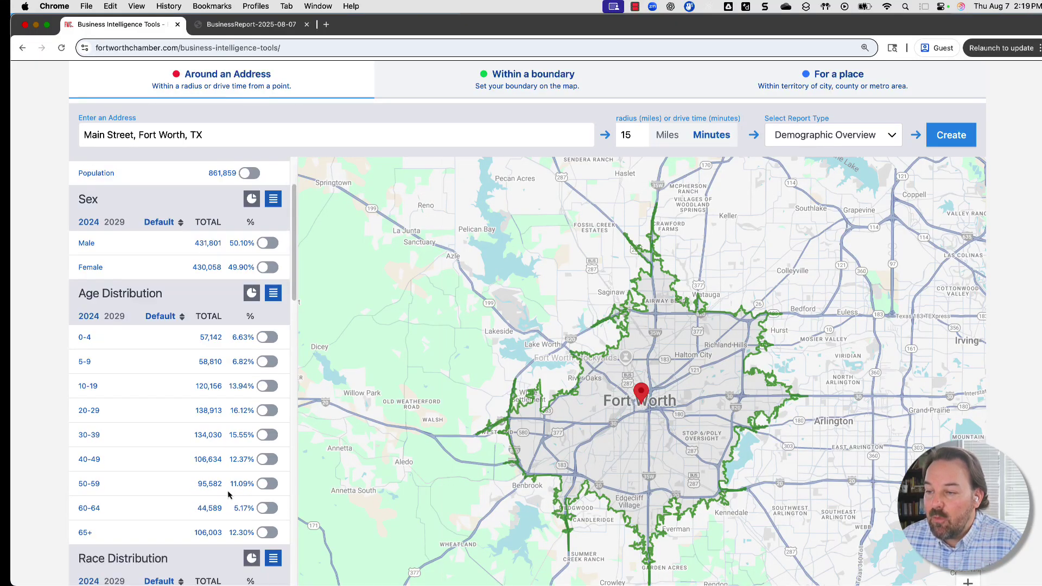
scroll(228, 494, down, 3)
click(271, 324)
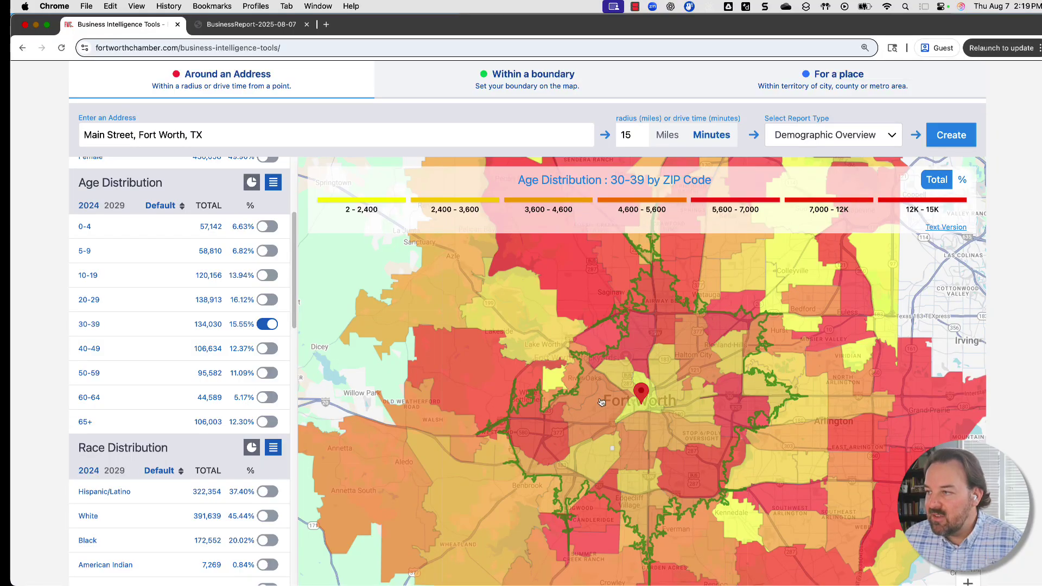
scroll(646, 321, up, 2)
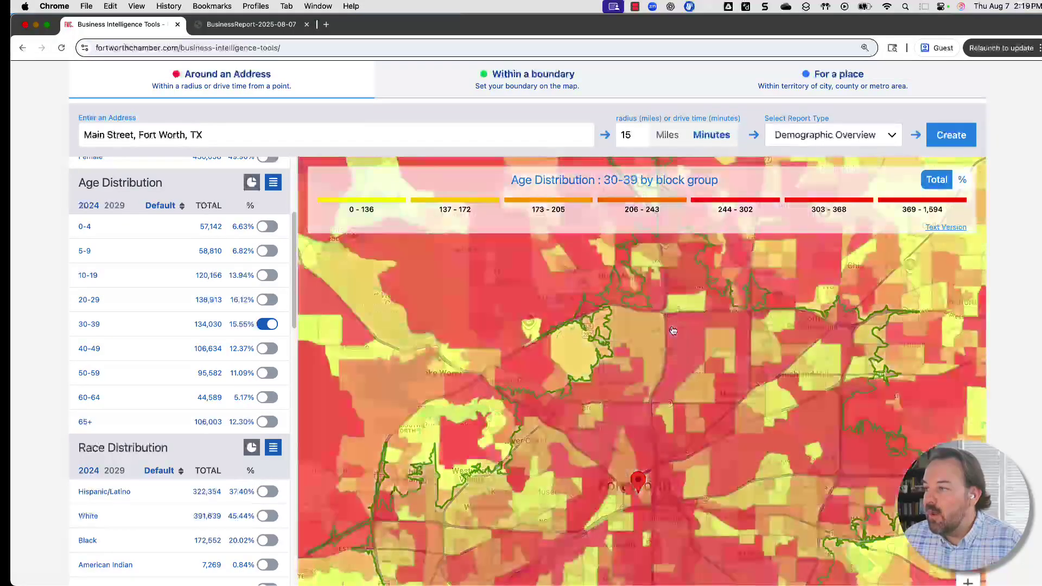
scroll(676, 332, up, 2)
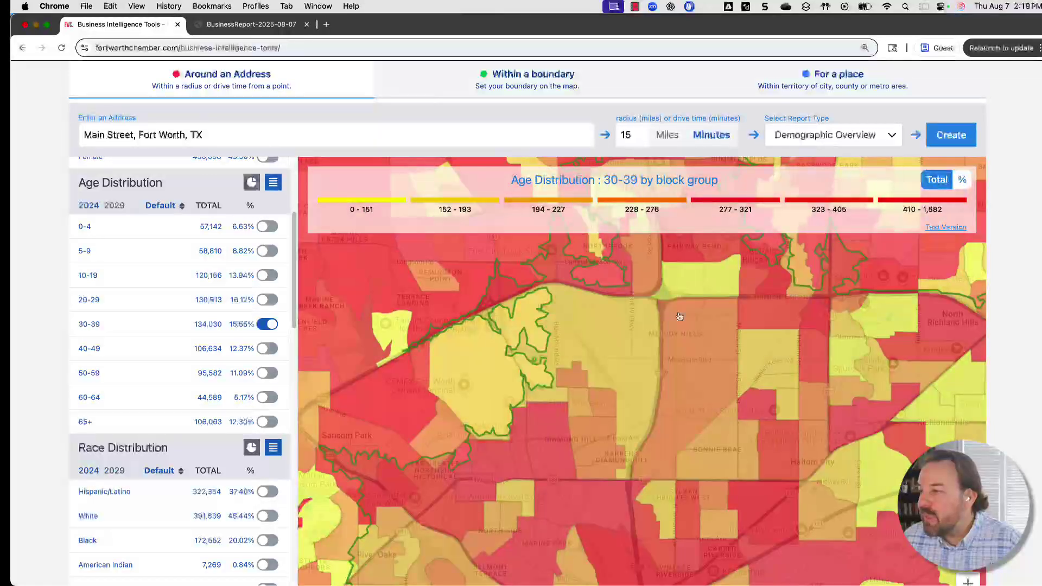
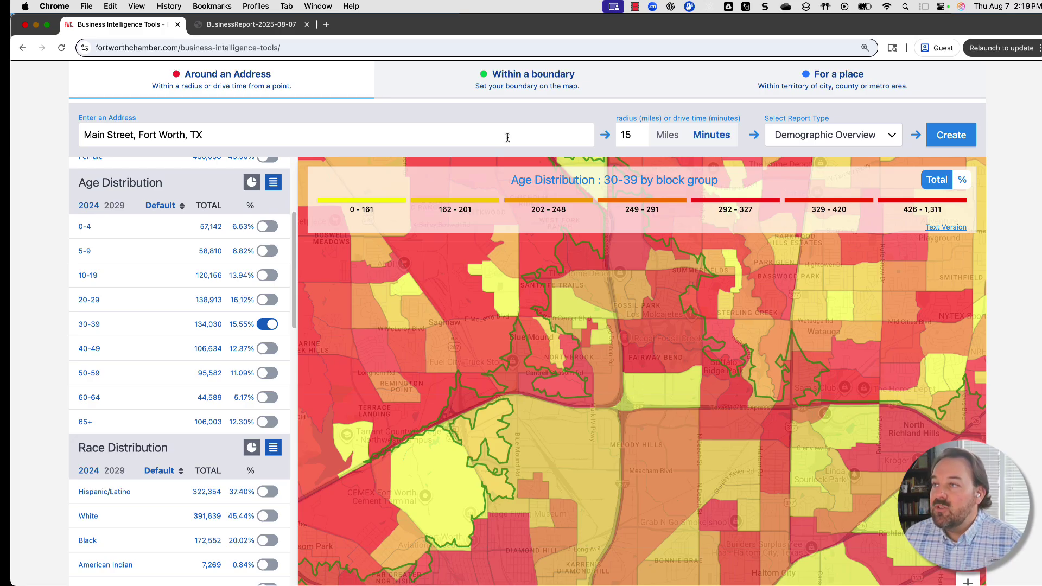
Step: Switch the demographics search to a custom boundary and remove the 30-39 age layer from the map
scroll(632, 392, down, 3)
click(511, 87)
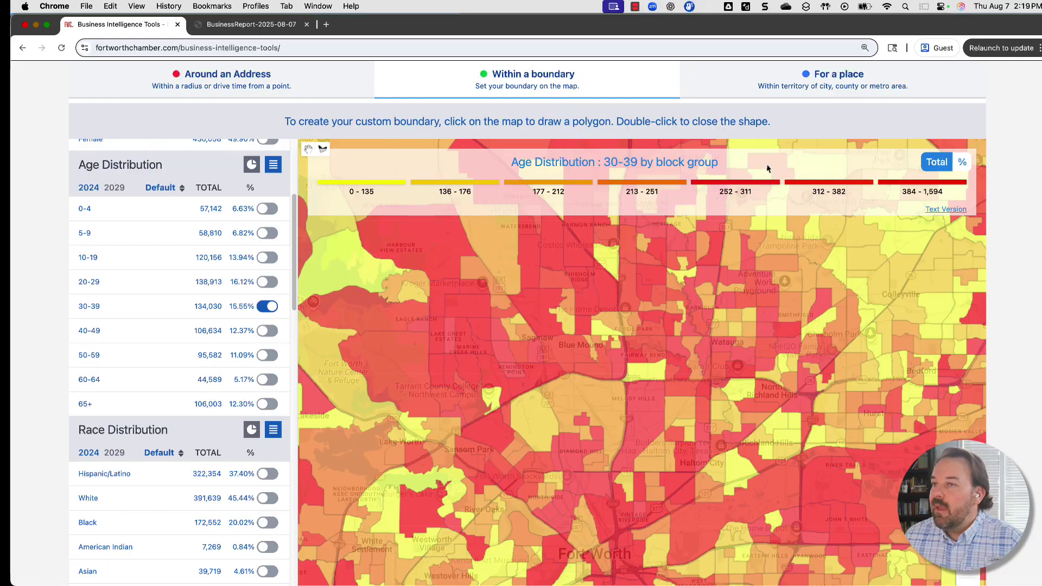
click(264, 313)
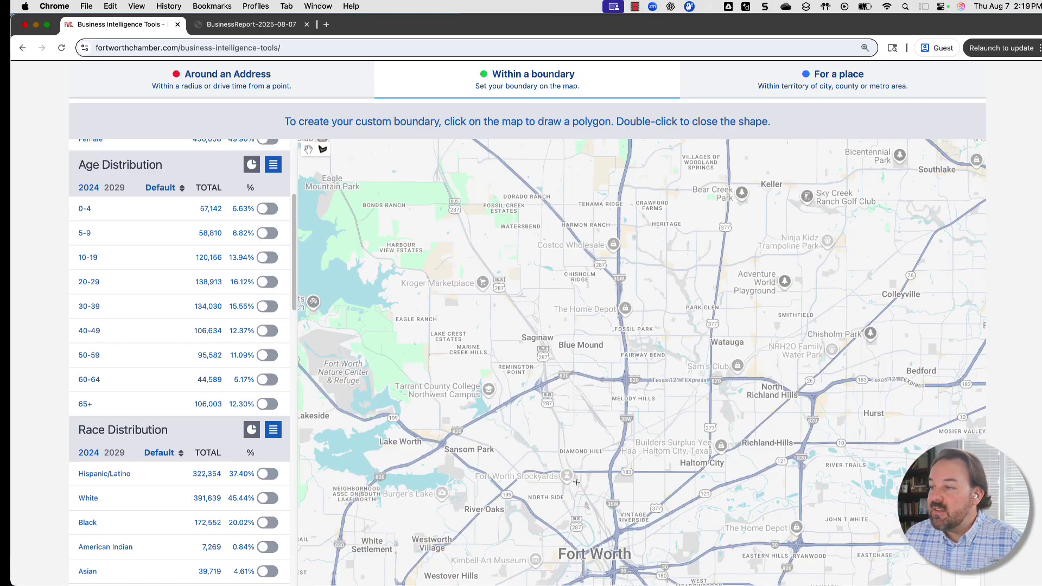
Step: Draw a closed boundary of about 13 sq mi along the north-south highway corridor from Chisholm Ridge to just north of downtown Fort Worth
scroll(693, 504, down, 2)
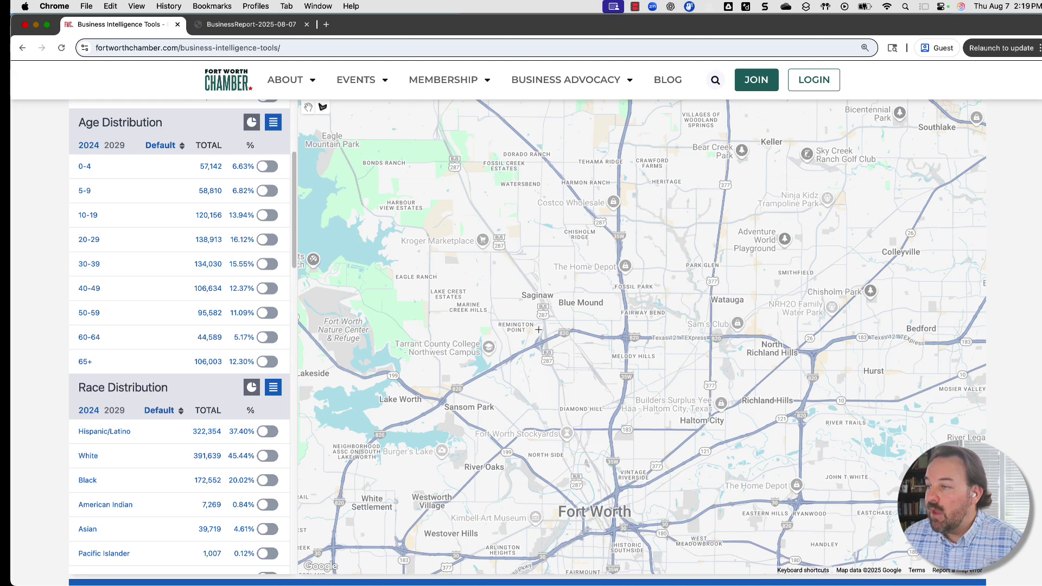
click(606, 240)
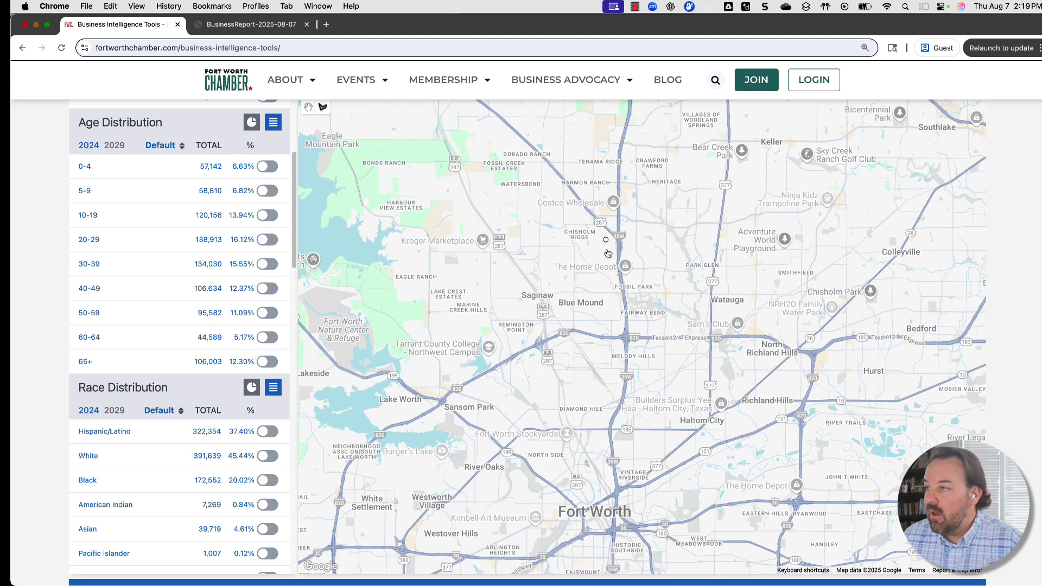
click(619, 302)
click(599, 383)
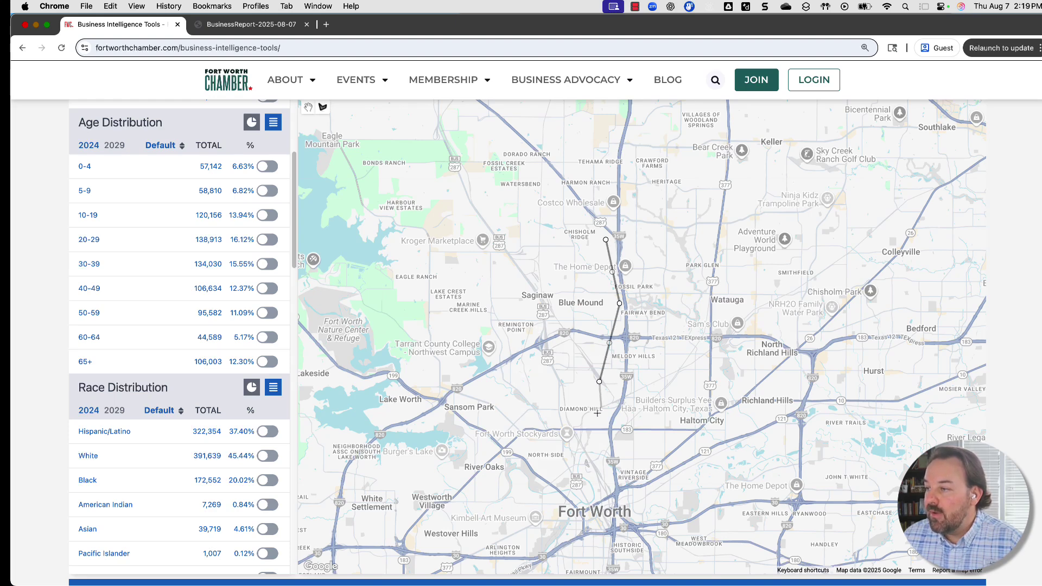
click(593, 437)
click(587, 481)
click(624, 481)
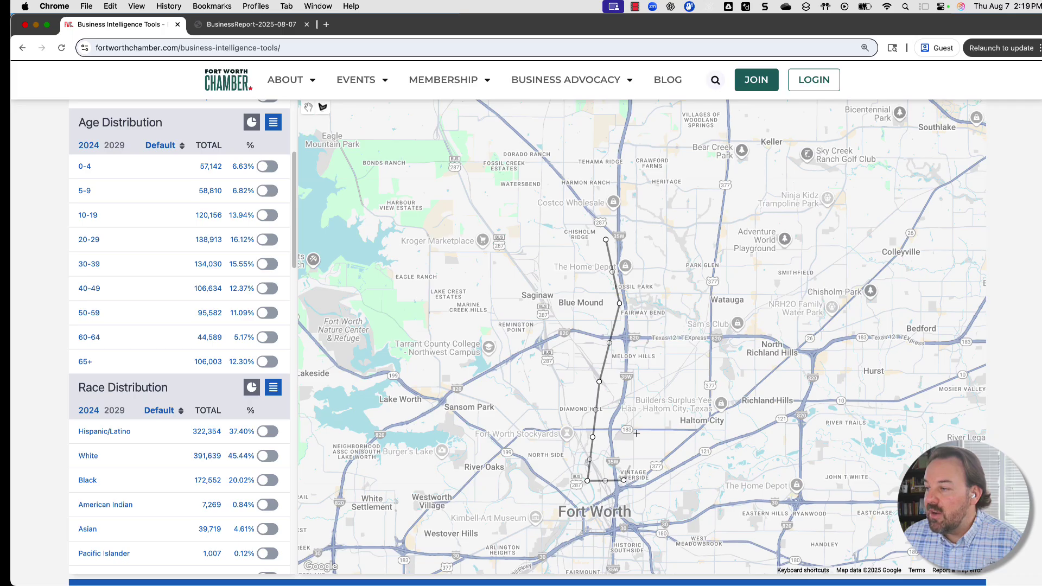
click(641, 416)
click(660, 316)
click(655, 229)
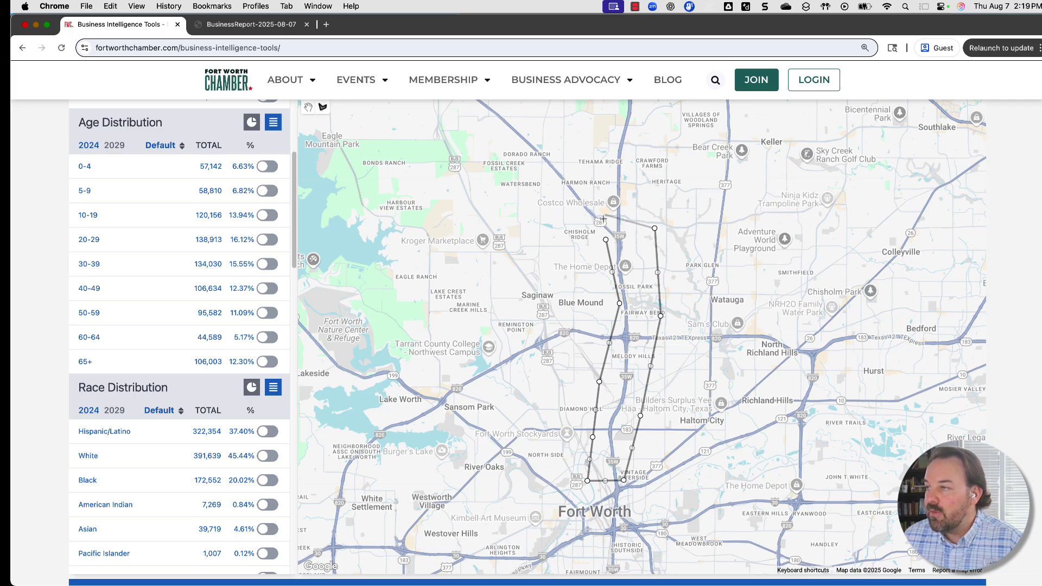
click(603, 217)
click(569, 232)
click(605, 239)
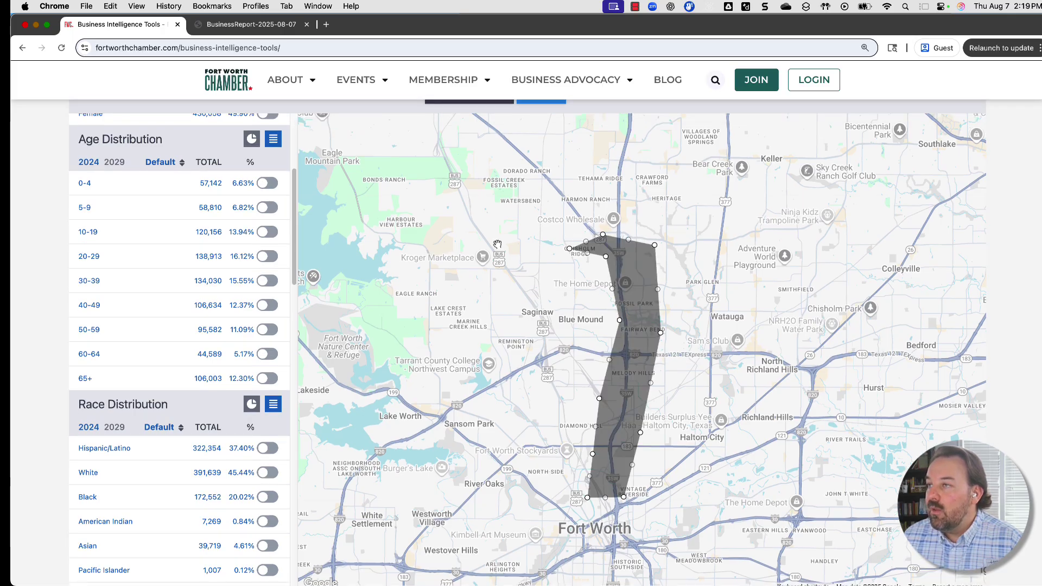
Step: Create a Consumer Expenditures report for the drawn boundary
scroll(22, 247, up, 2)
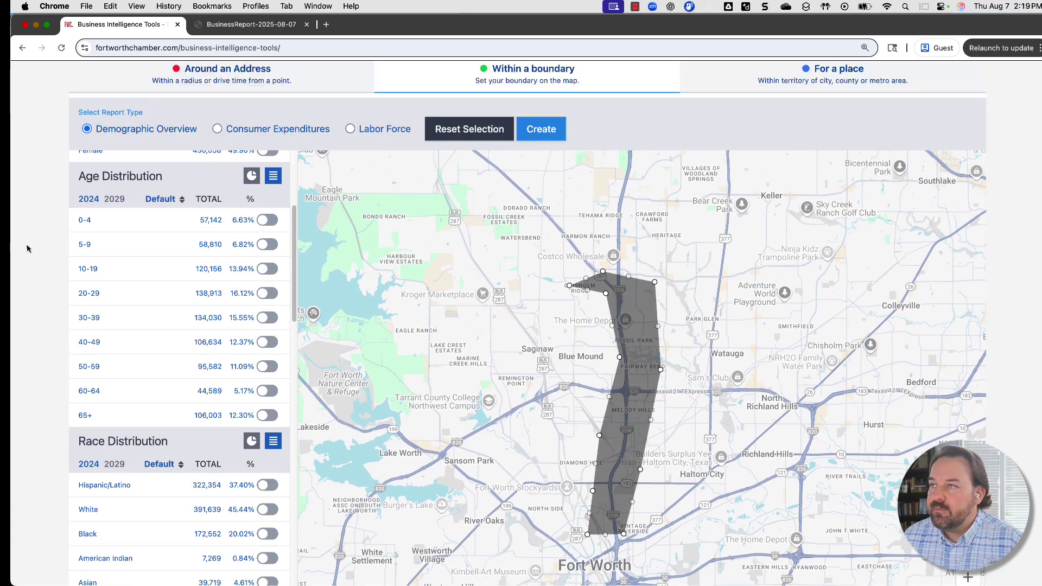
click(218, 129)
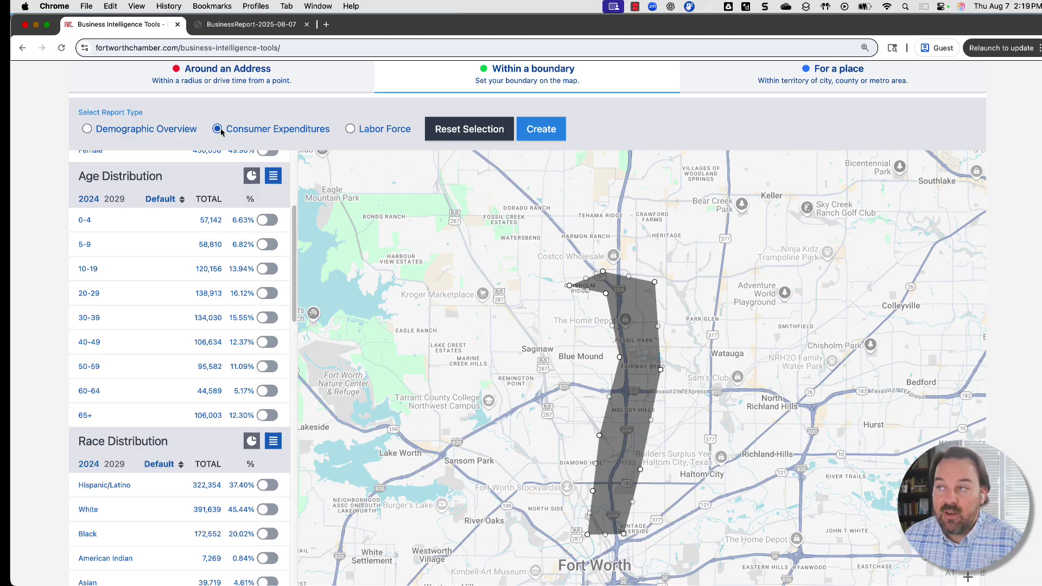
click(553, 133)
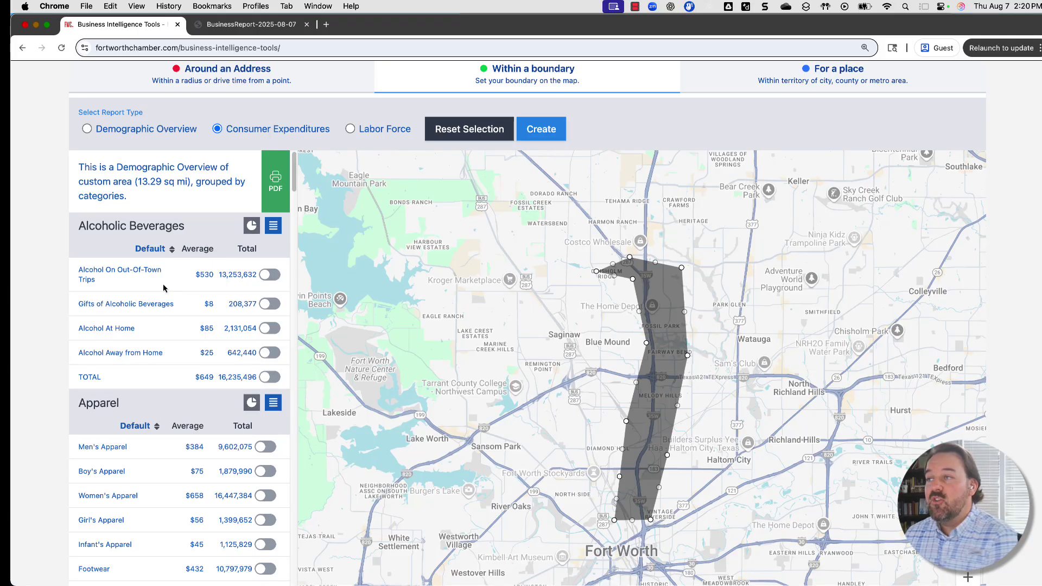
Step: Review the Food Away From Home spending in alphabetical and maximum-value order, and return the list to its default order
scroll(162, 348, down, 5)
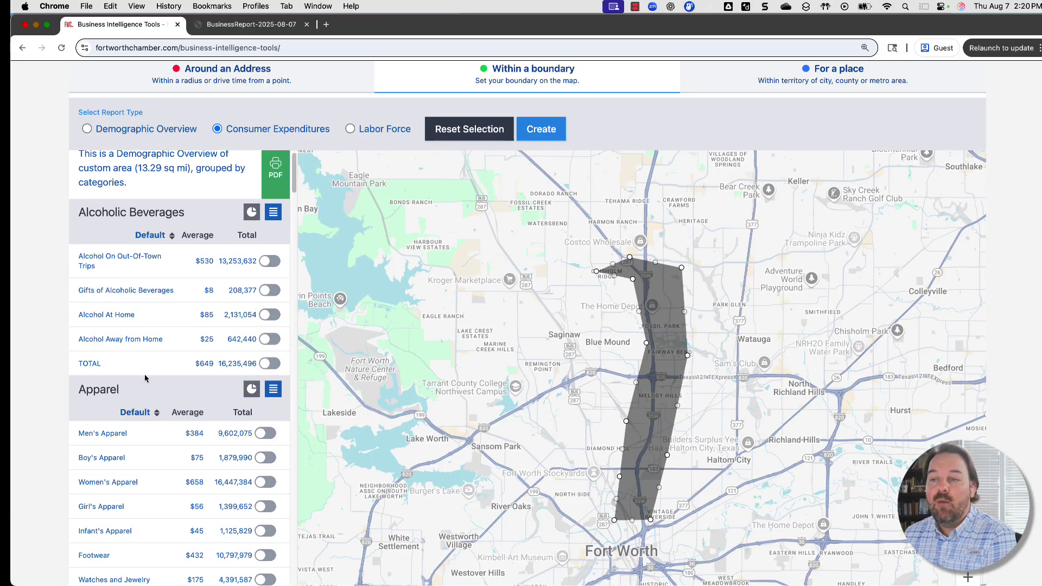
scroll(163, 416, down, 15)
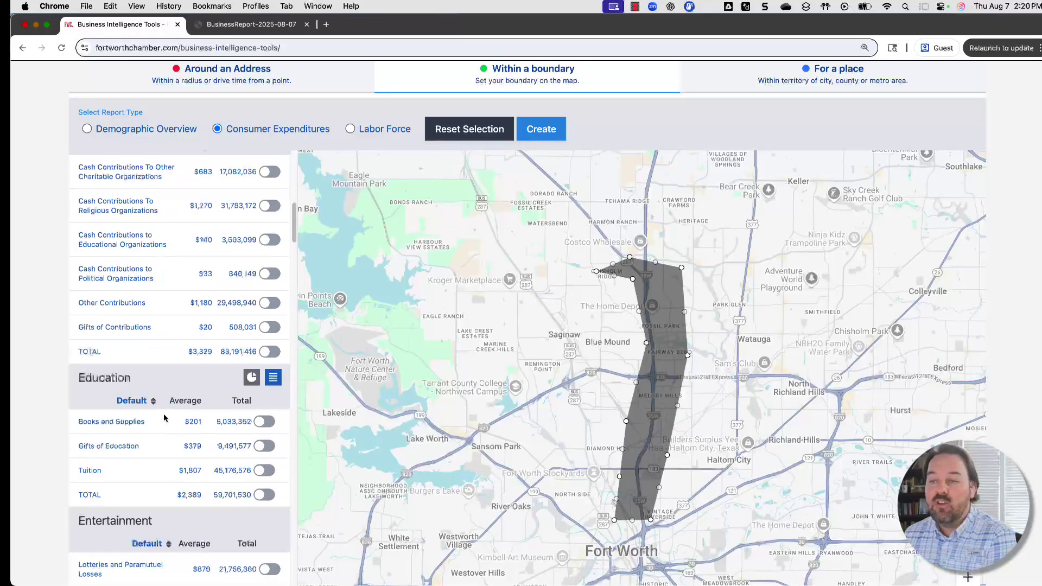
scroll(164, 418, down, 12)
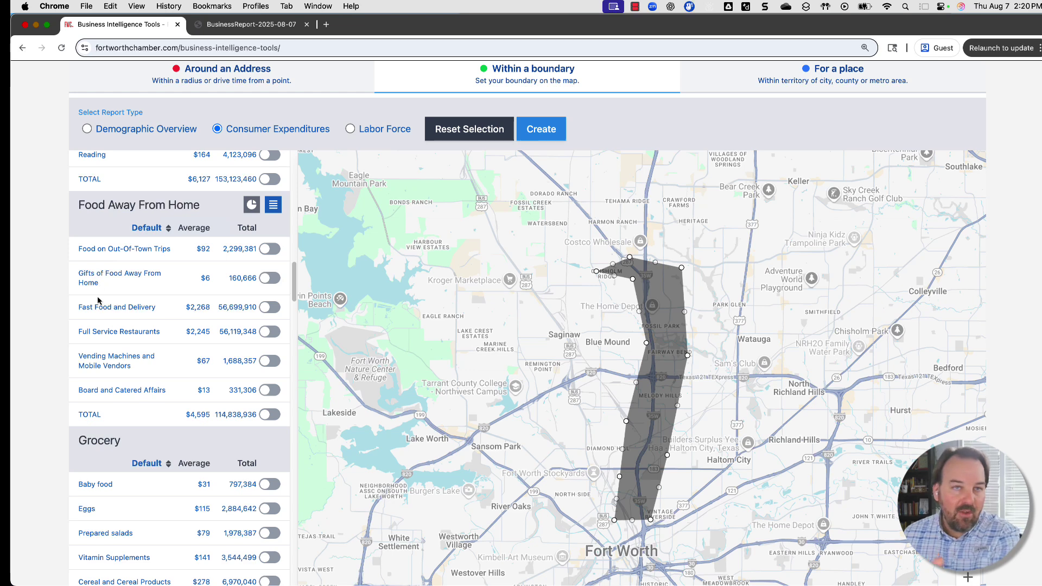
click(142, 228)
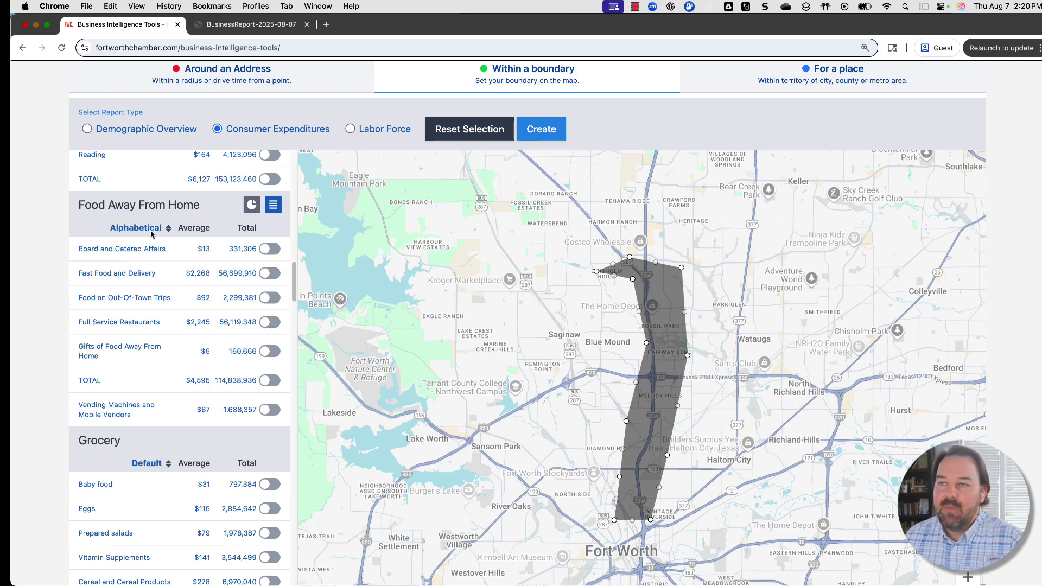
click(143, 228)
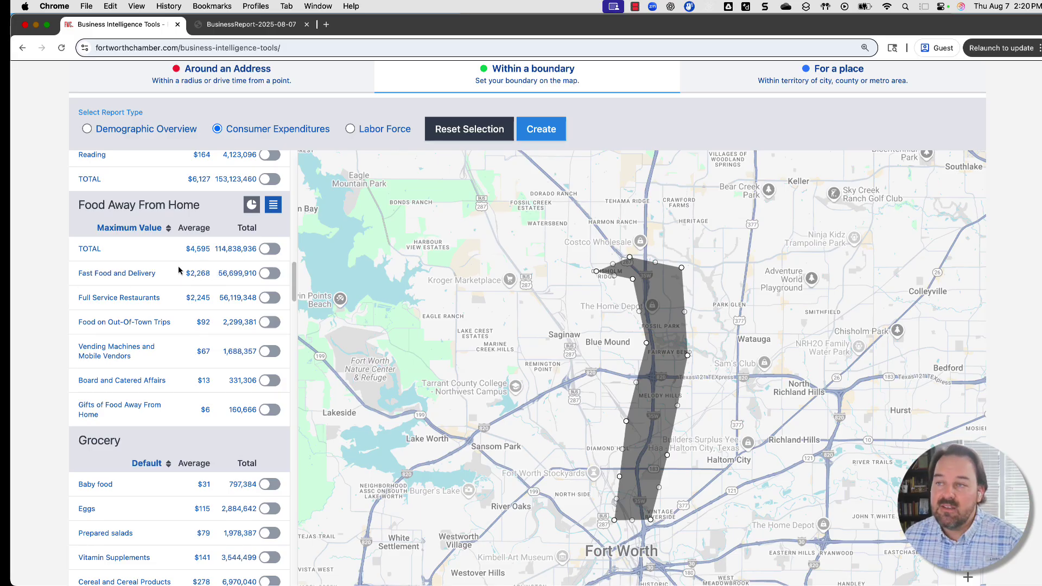
click(151, 231)
click(151, 232)
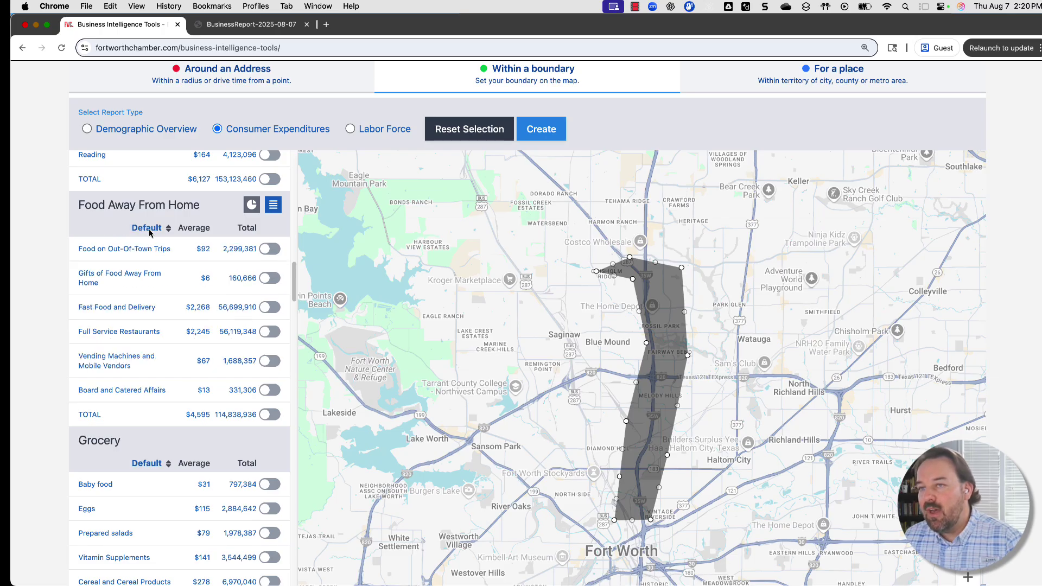
Step: Show Food Away From Home spending as a bar chart and sort it by minimum value
click(251, 204)
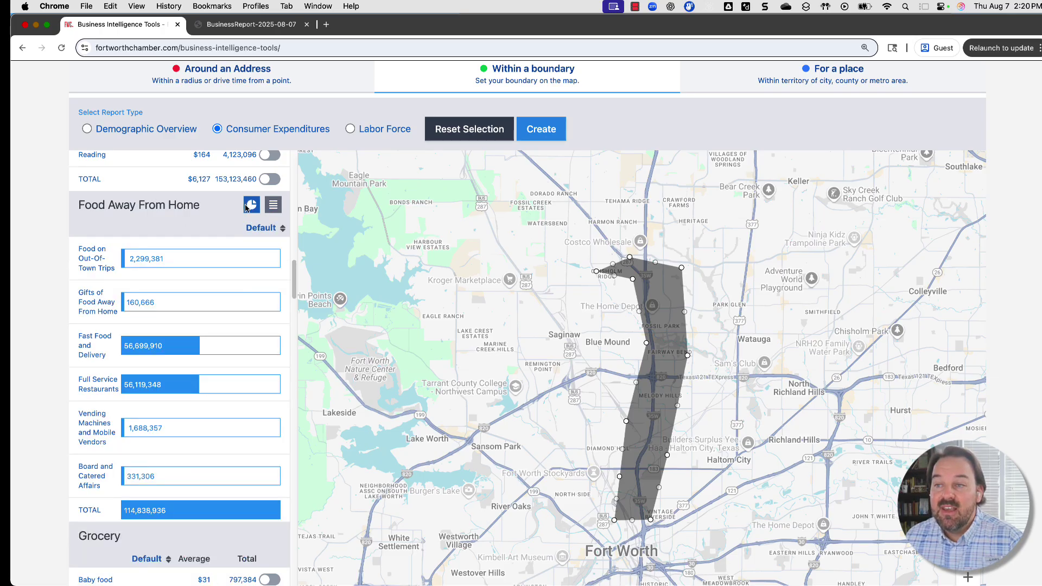
click(261, 231)
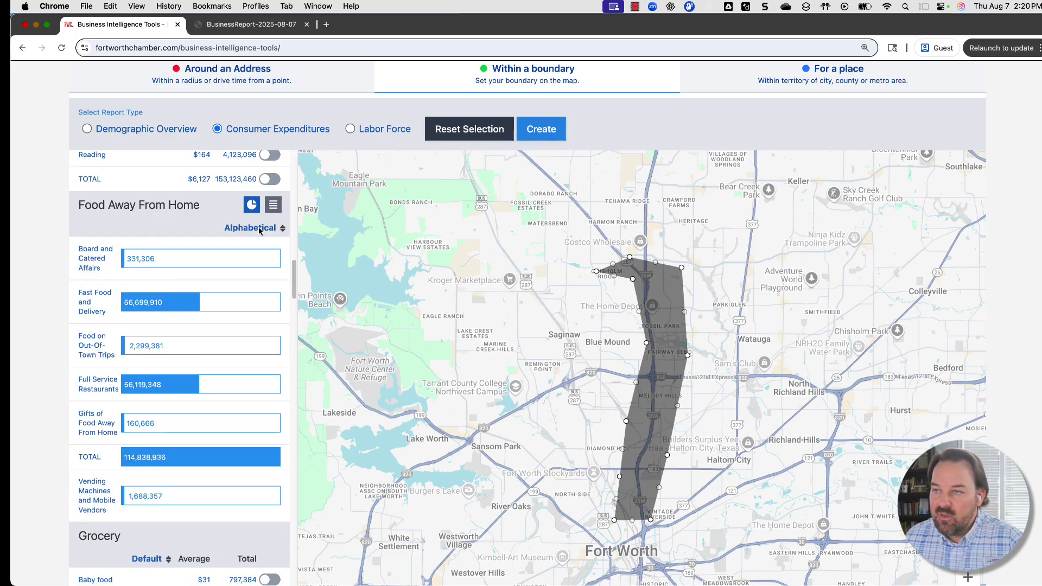
click(259, 230)
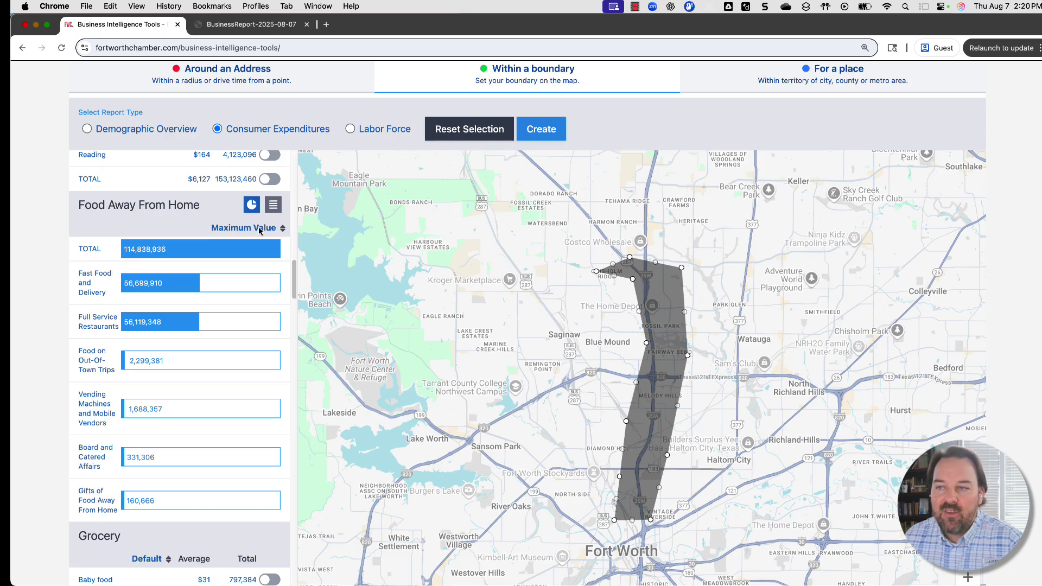
click(260, 231)
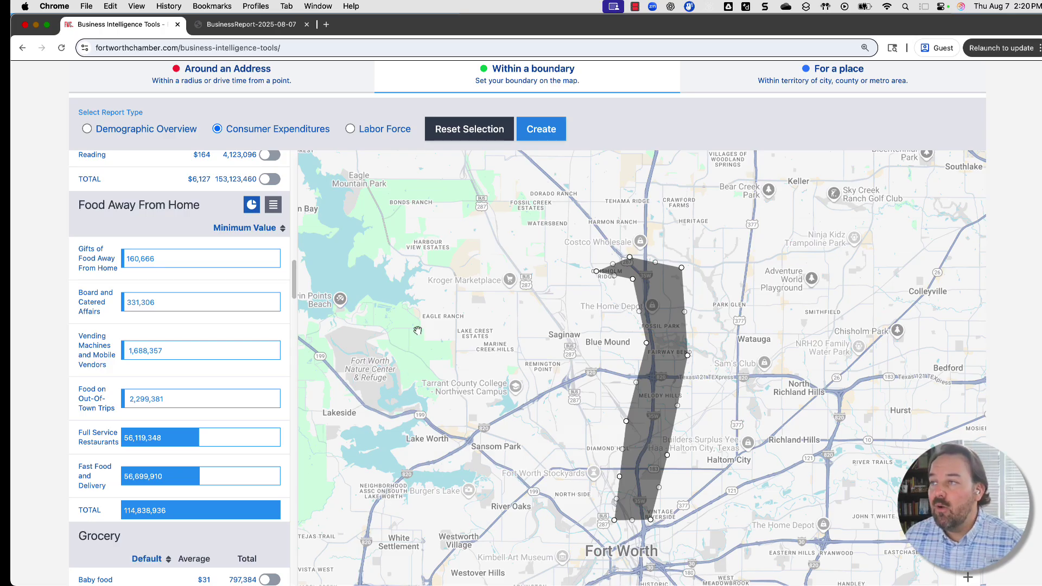
Step: Create a Labor Force report for a place, using the county area Tarrant, TX
scroll(45, 251, up, 3)
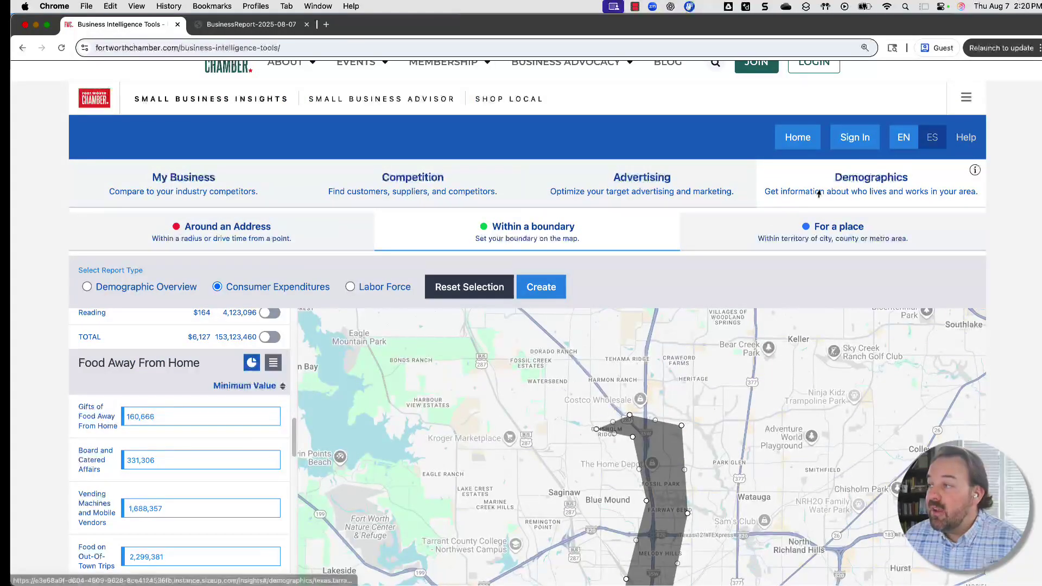
click(828, 235)
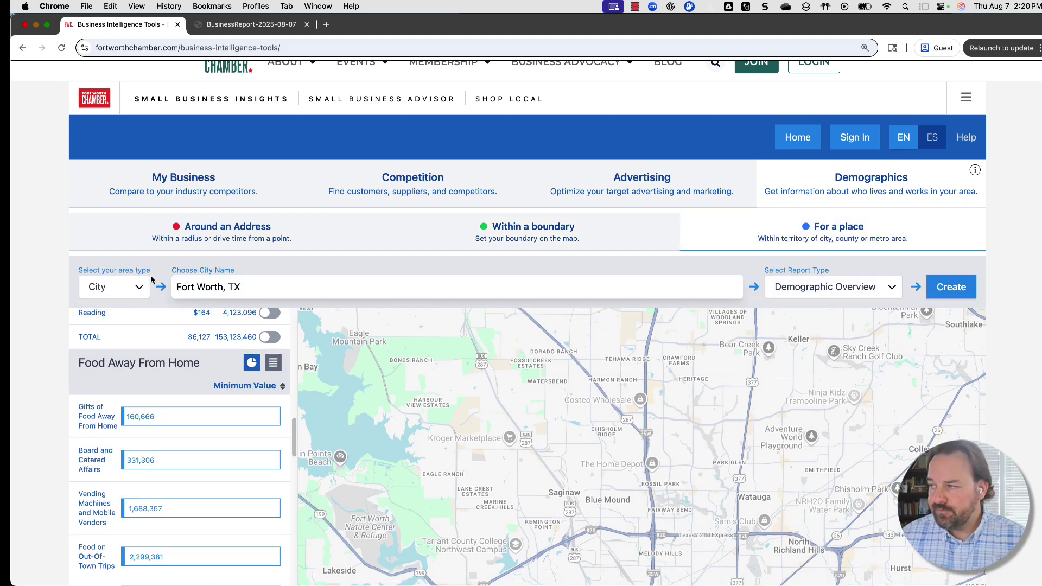
click(835, 289)
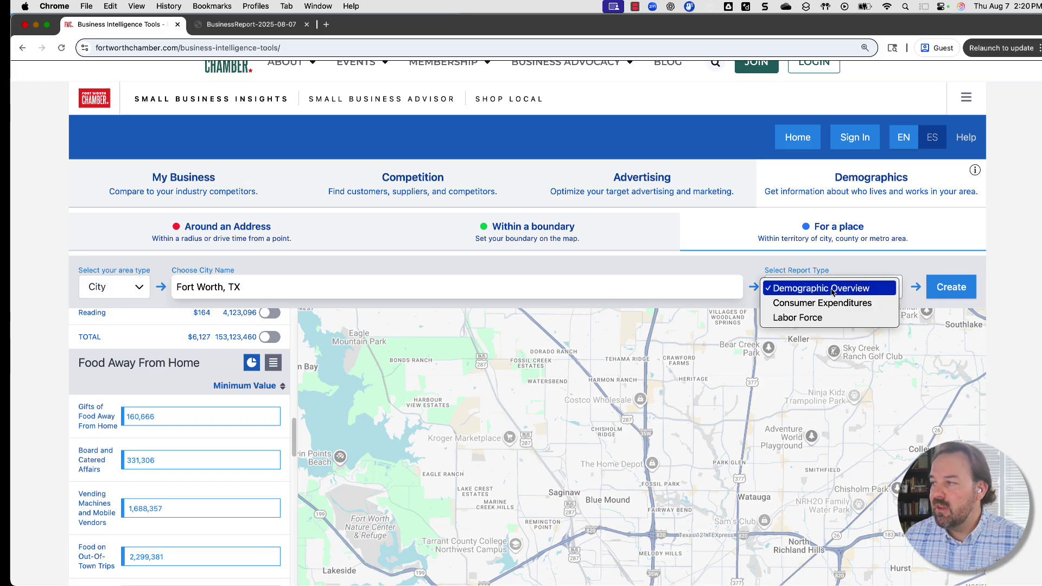
click(788, 321)
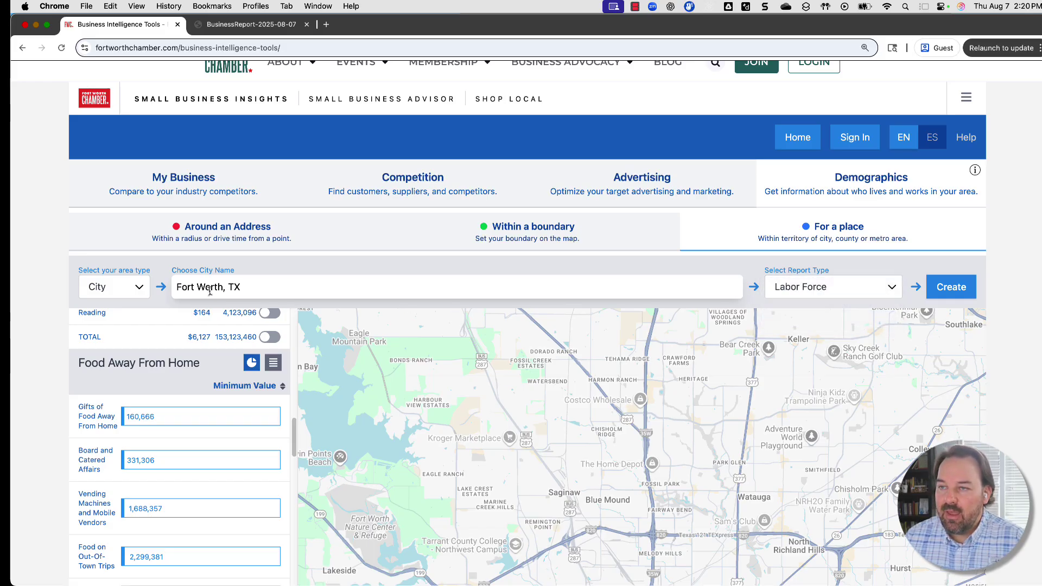
click(135, 288)
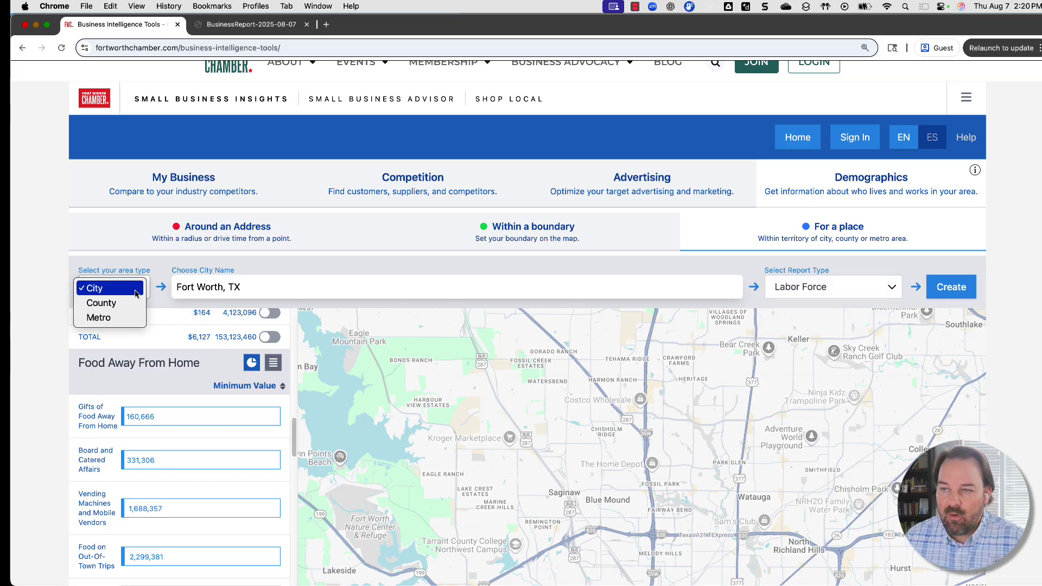
click(127, 304)
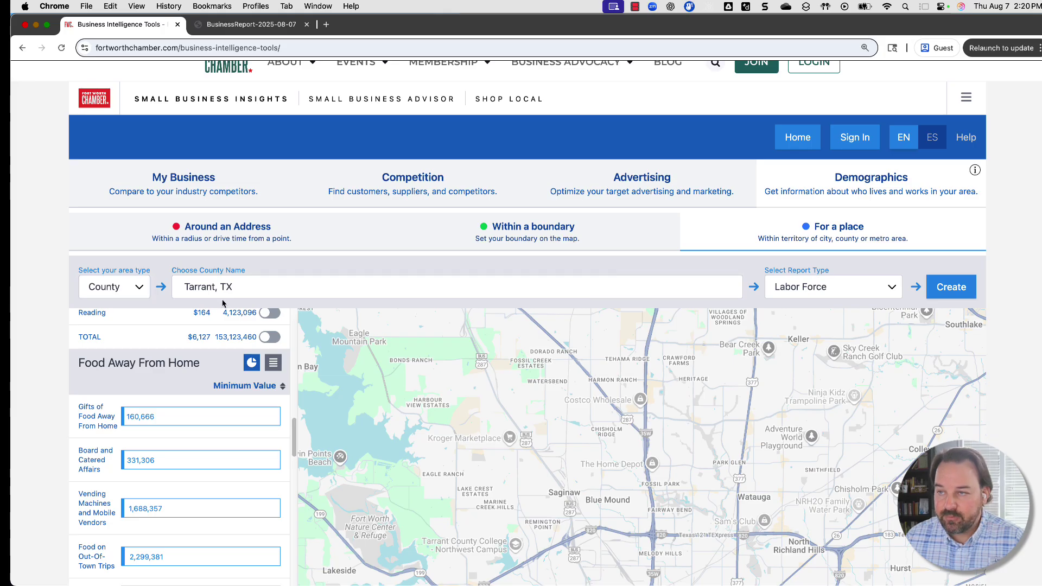
click(951, 287)
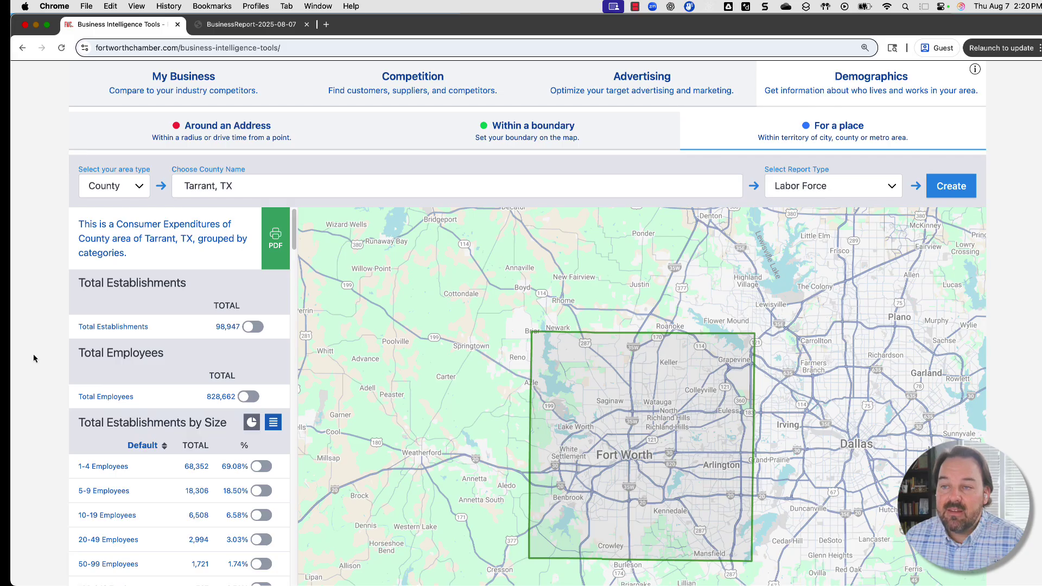
Step: Review the Tarrant County labor force categories and map Education/Training/Library under Total Employees by Occupation
scroll(33, 358, down, 2)
scroll(42, 366, down, 3)
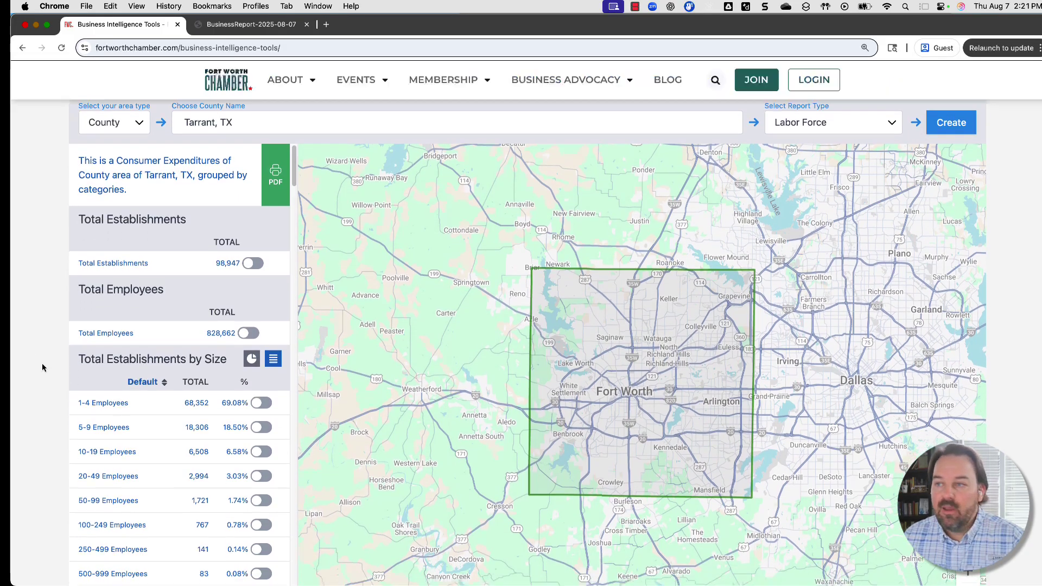
scroll(42, 367, down, 1)
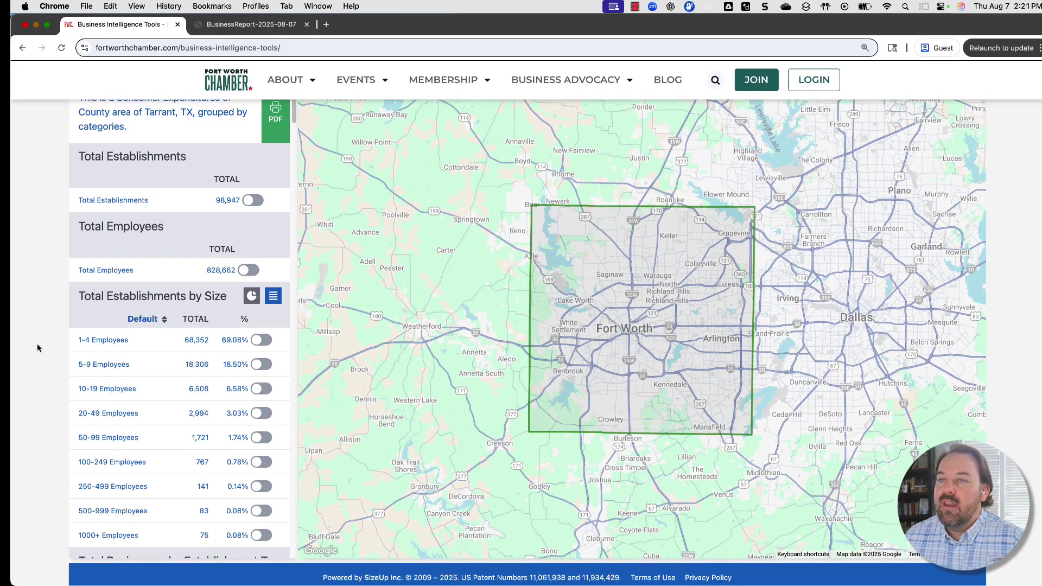
scroll(154, 231, down, 2)
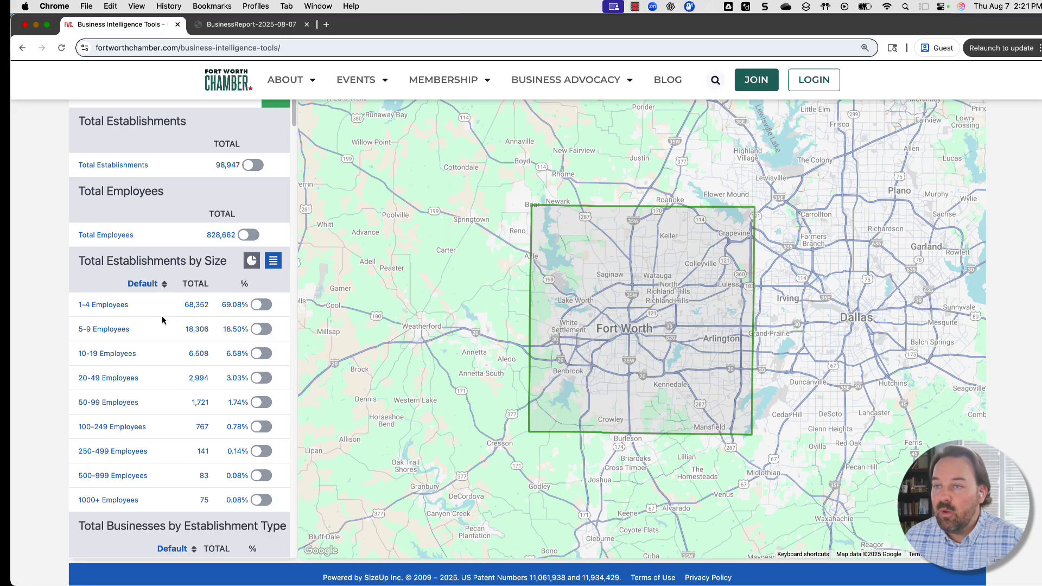
scroll(162, 321, down, 15)
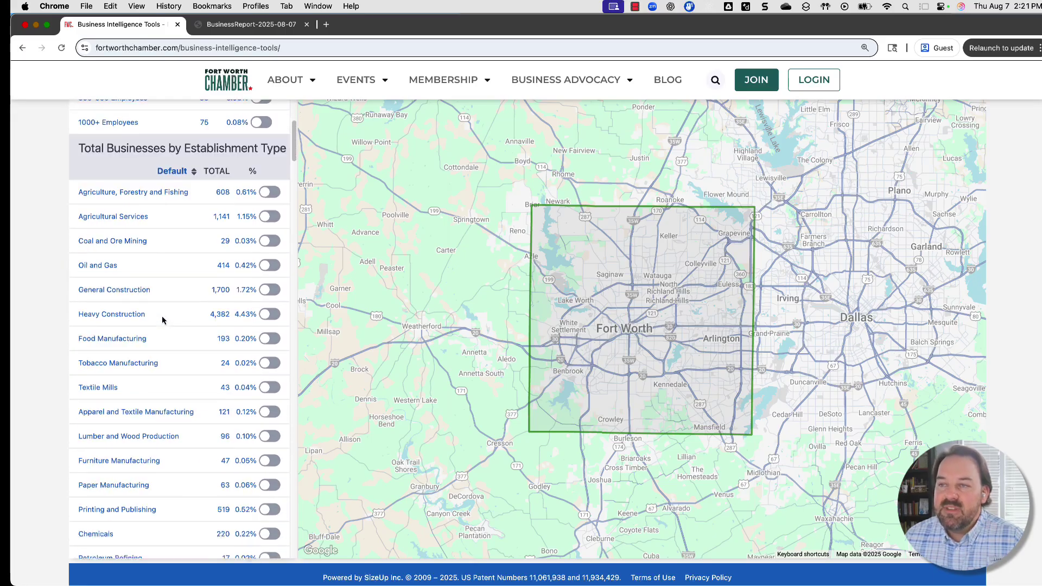
scroll(162, 321, down, 20)
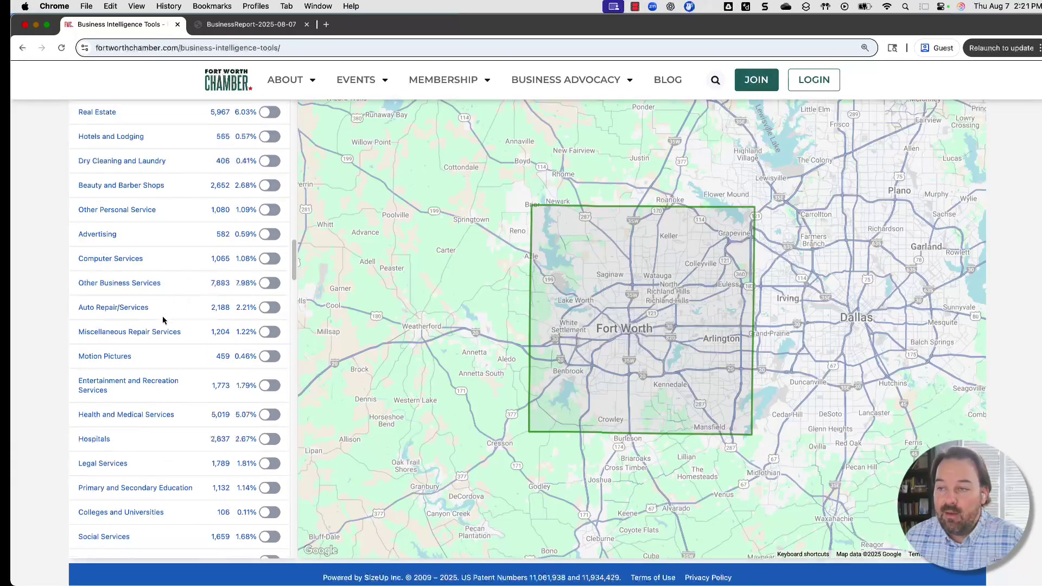
scroll(163, 321, down, 15)
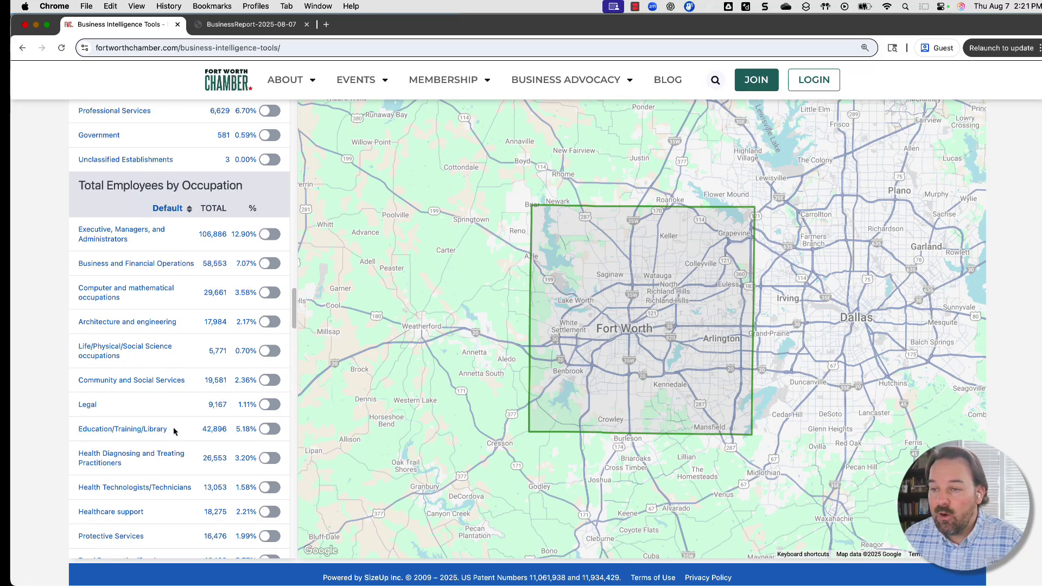
click(270, 429)
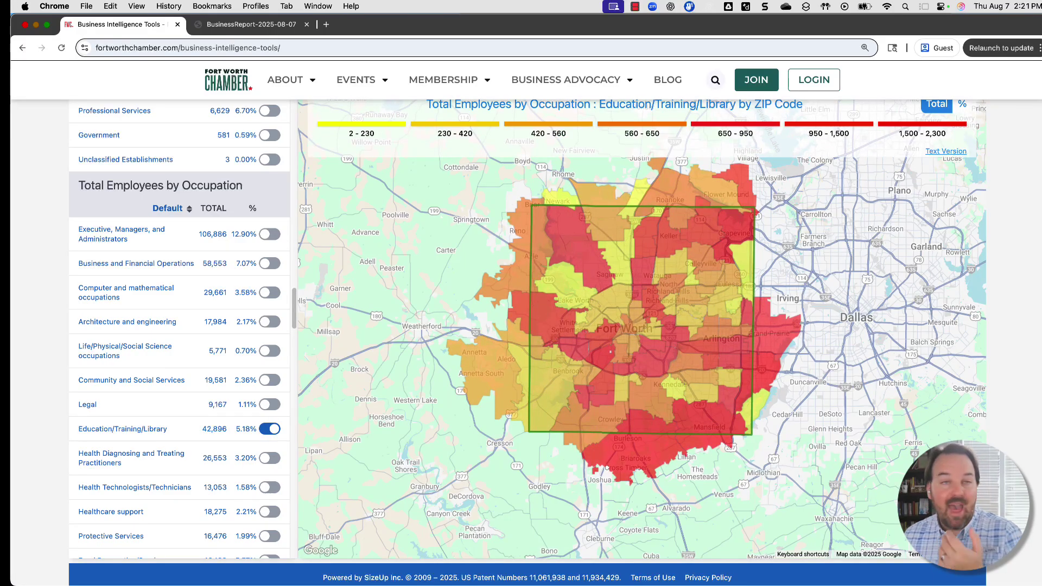
Step: Revisit the Advertising, Competition and My Business sections for Jewelry Stores in Fort Worth, TX
scroll(641, 320, up, 4)
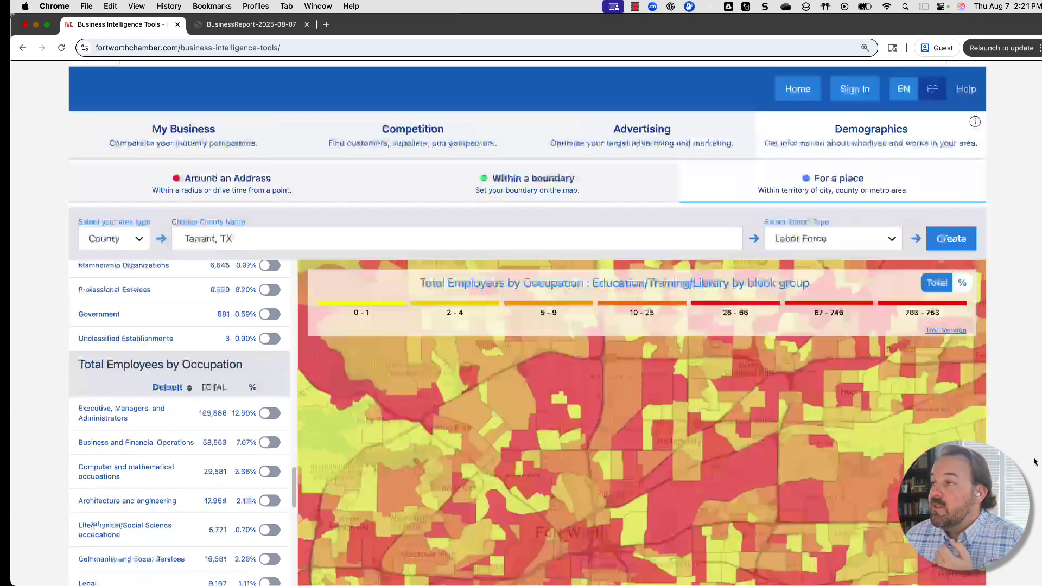
scroll(1034, 461, up, 2)
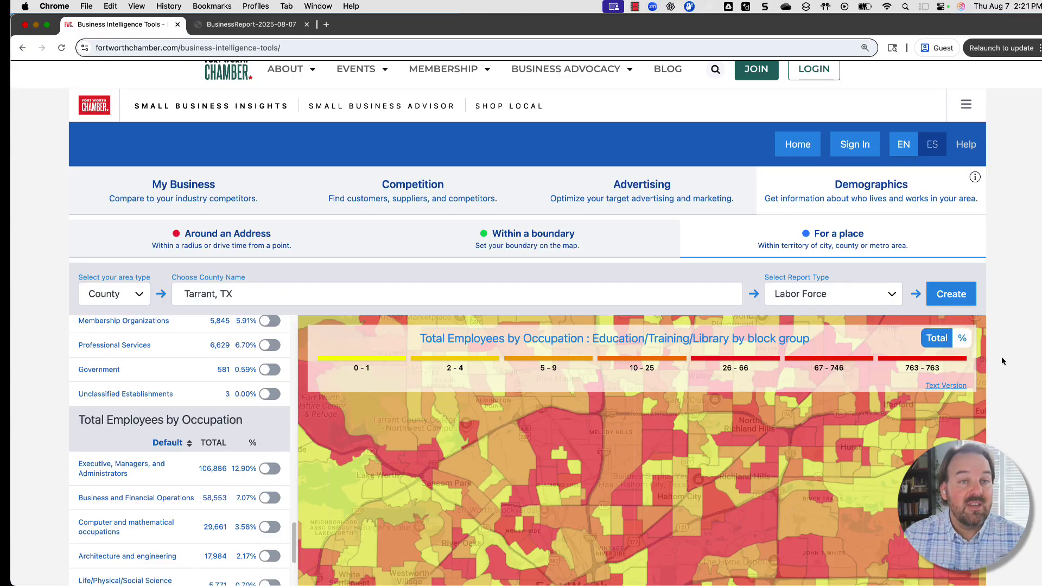
click(645, 200)
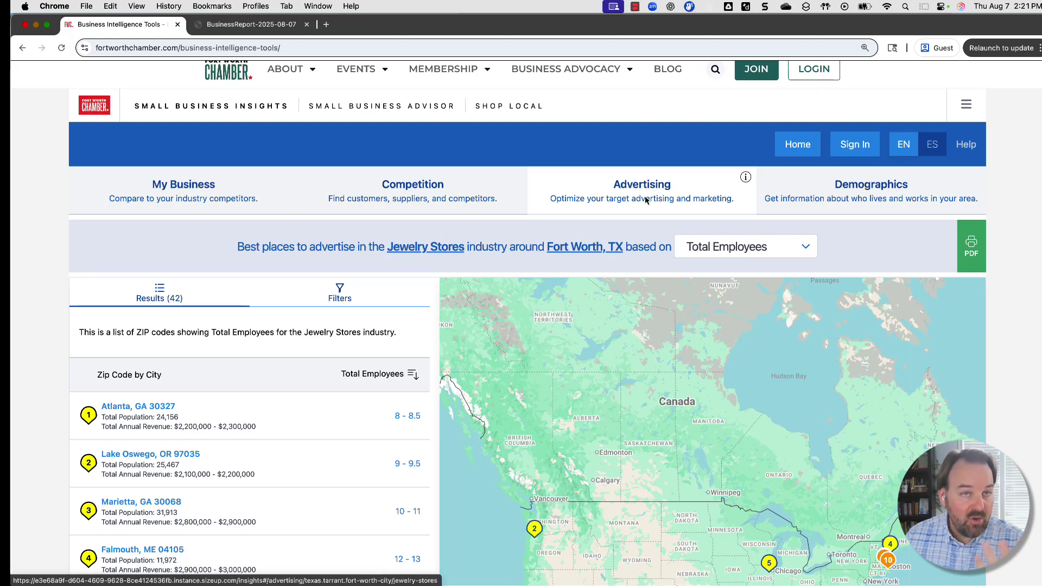
click(417, 199)
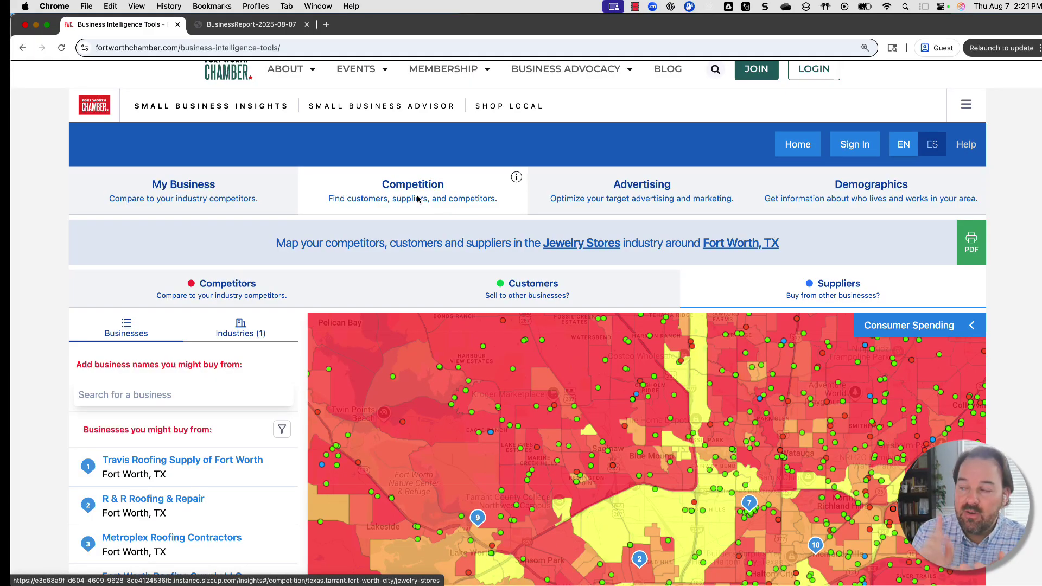
click(234, 190)
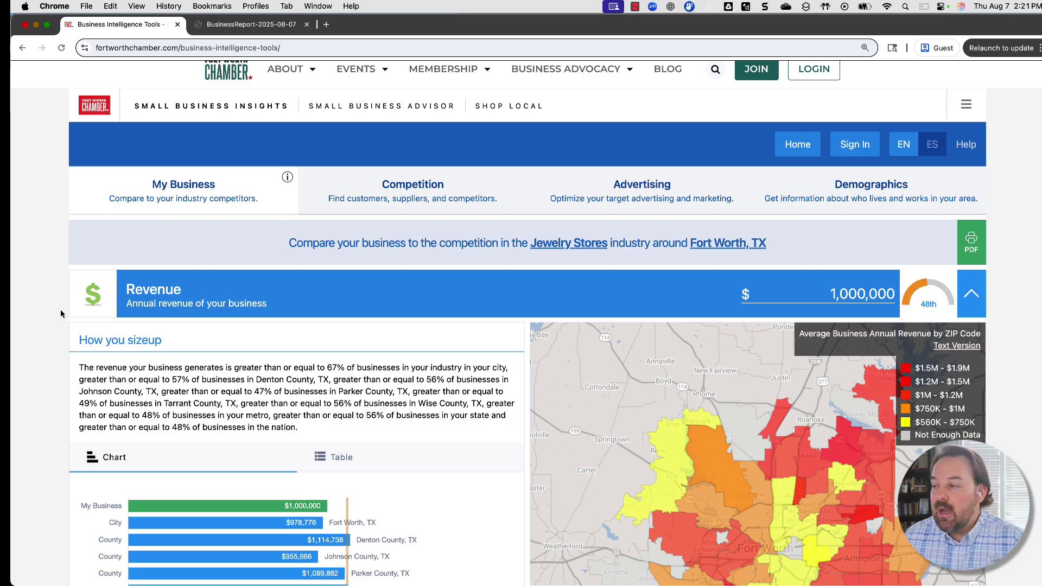
scroll(60, 314, down, 2)
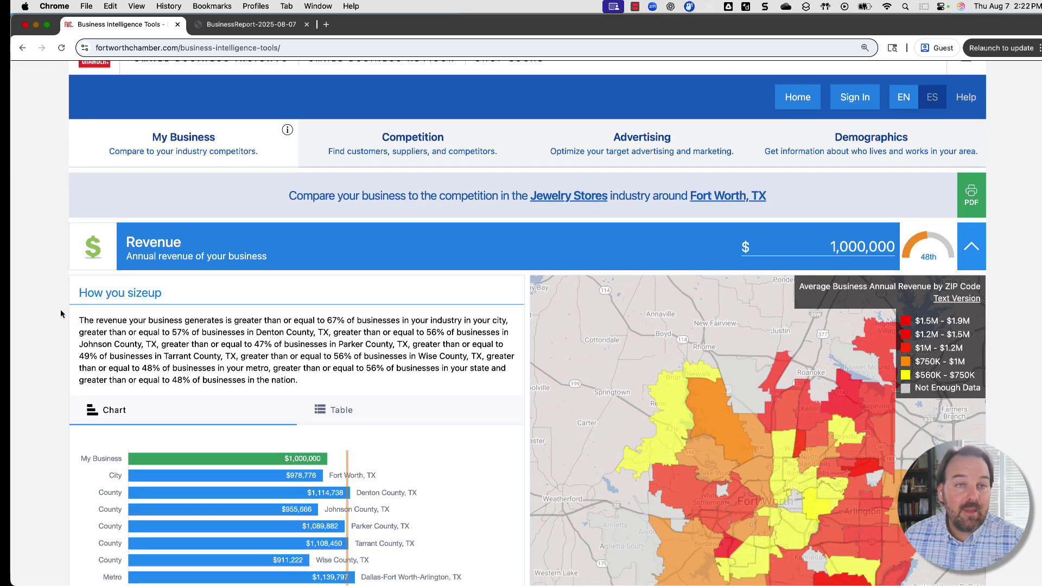
scroll(60, 314, up, 1)
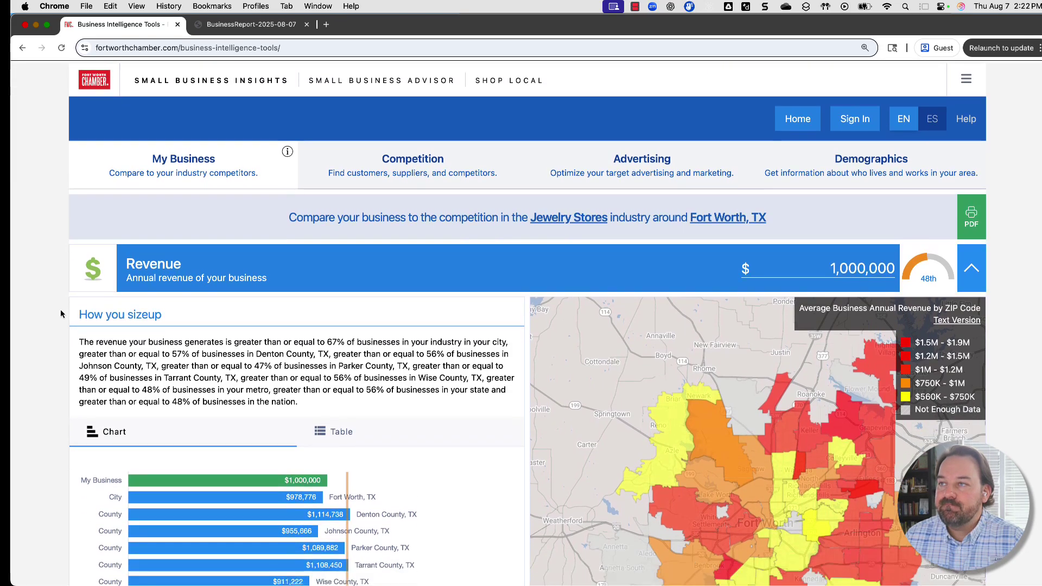
scroll(61, 313, up, 1)
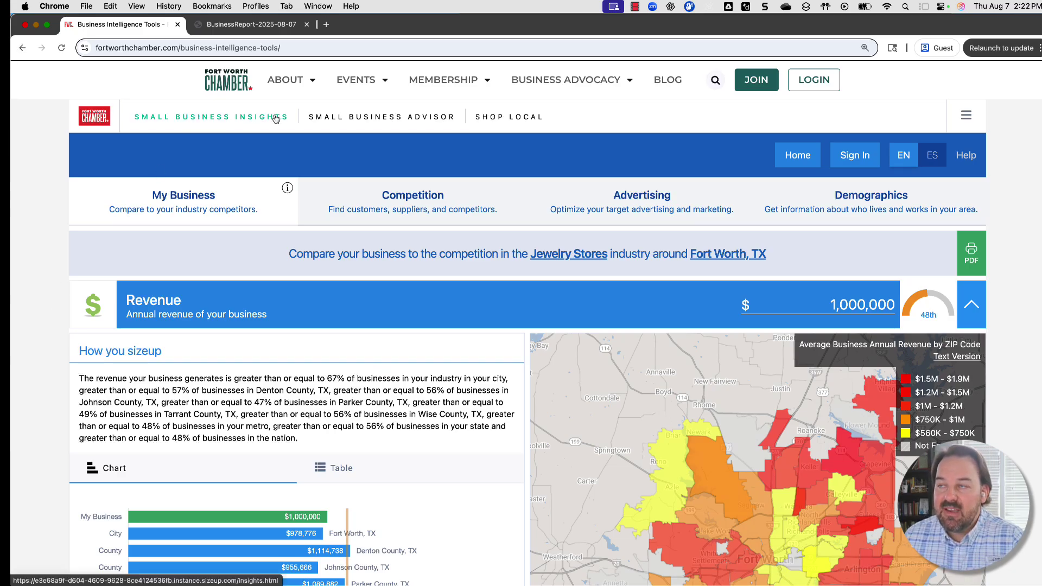
Step: Open the Small Business Advisor and look over its plan, start, manage and grow topics
click(387, 121)
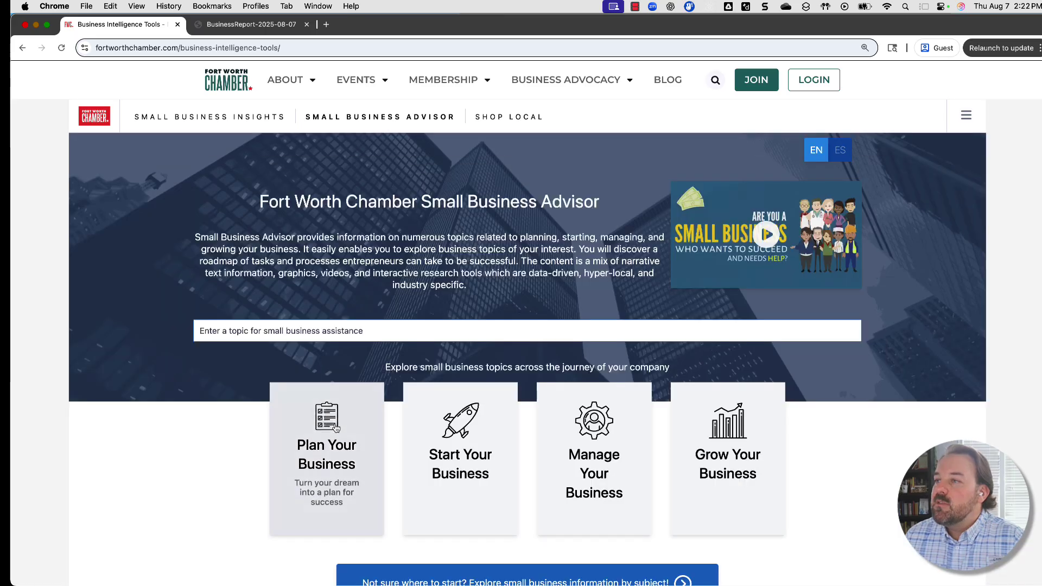
scroll(173, 396, down, 1)
scroll(173, 396, down, 1)
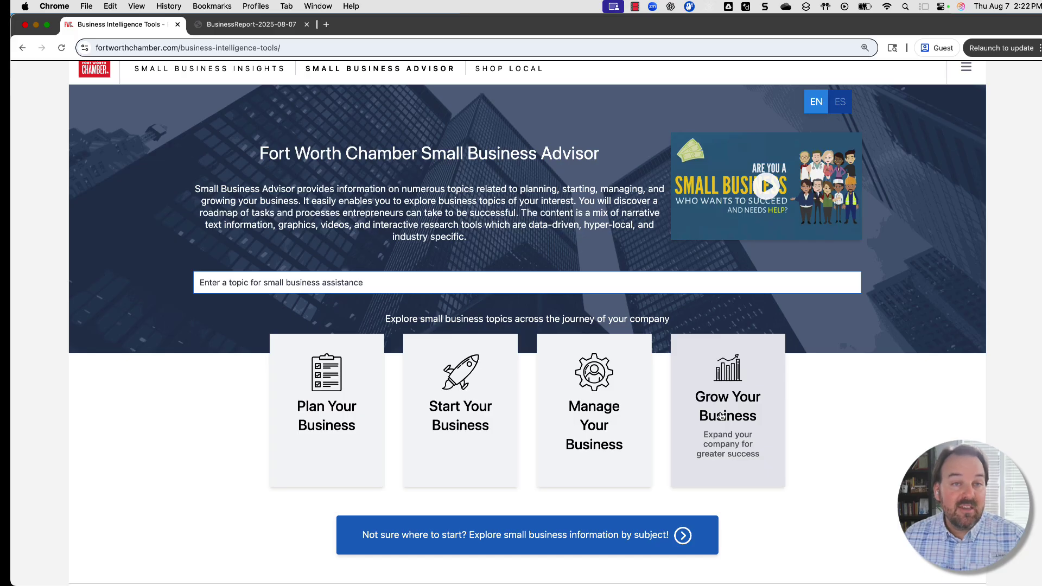
Step: Search the Small Business Advisor topics for "law" and clear the search
click(310, 283)
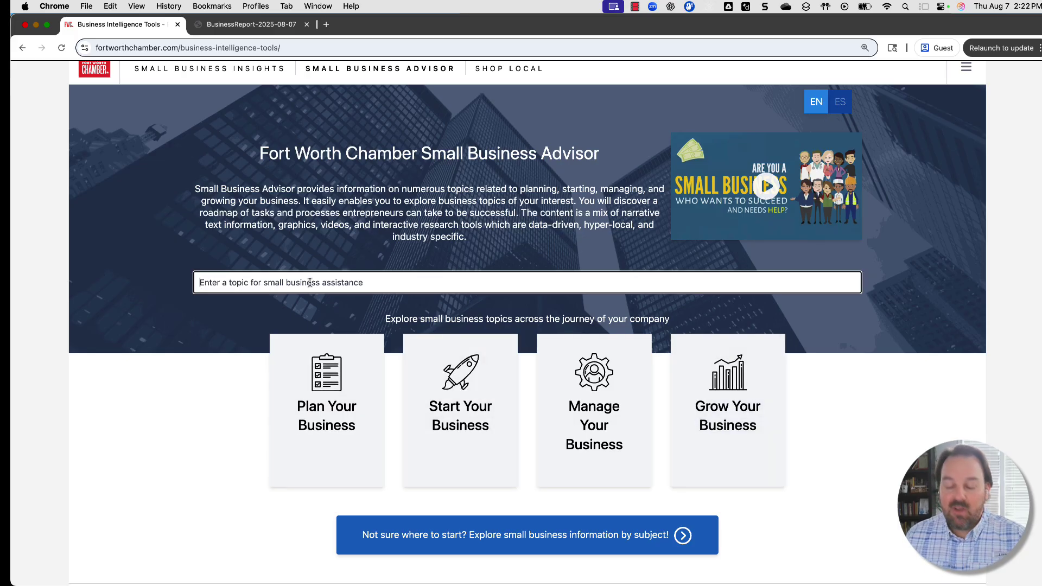
text(law)
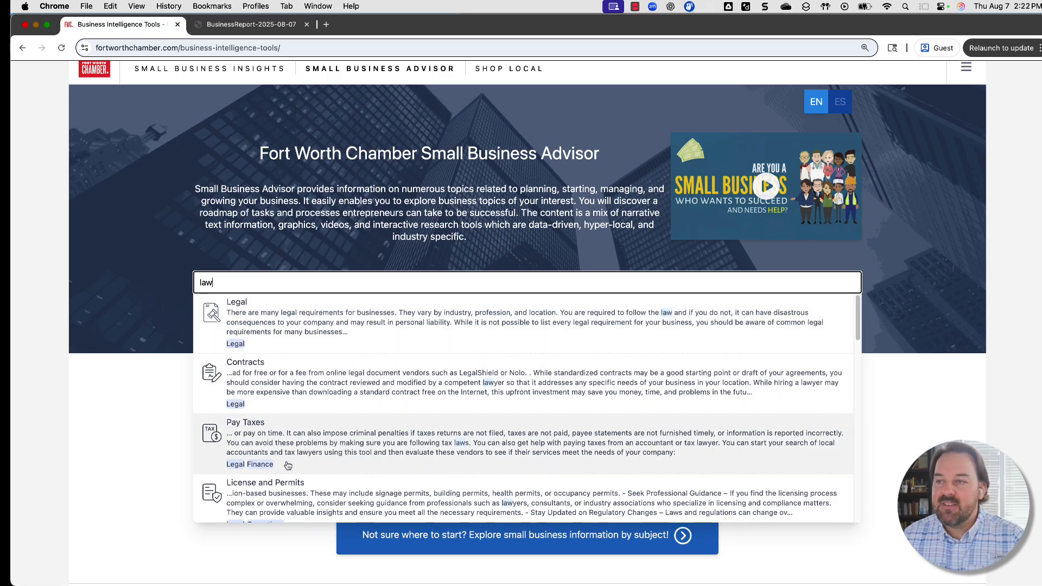
key(BackSpace)
key(BackSpace)
key(BackSpace)
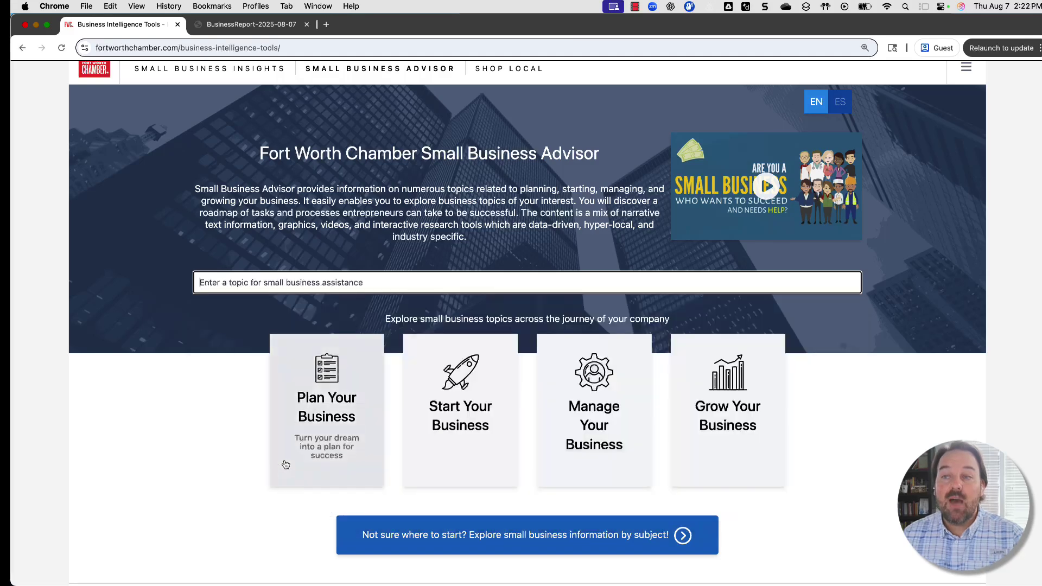
Step: Open the Plan Your Business topics for Italian Restaurants in Fort Worth, TX
scroll(232, 457, down, 1)
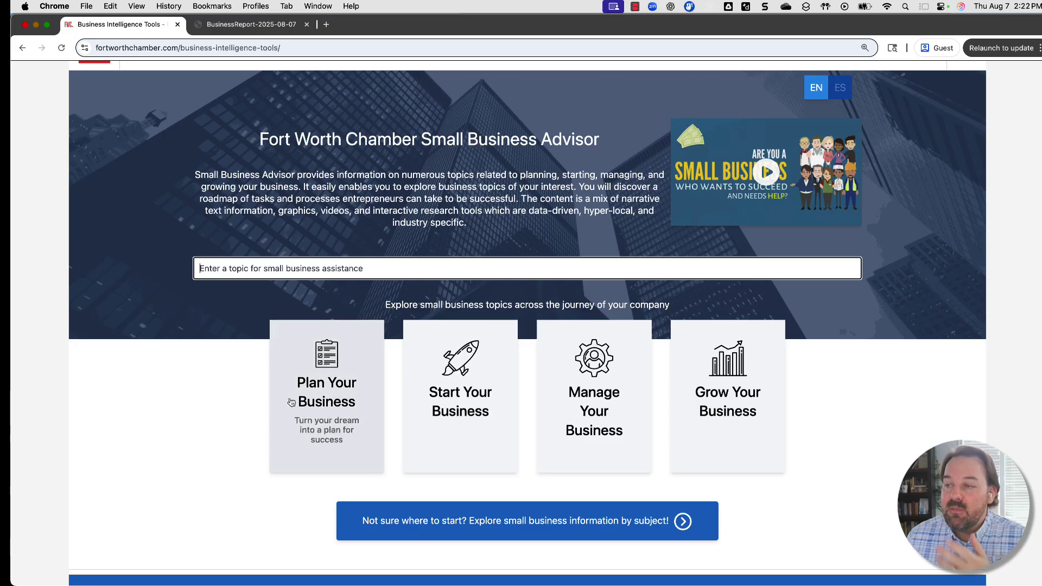
click(339, 399)
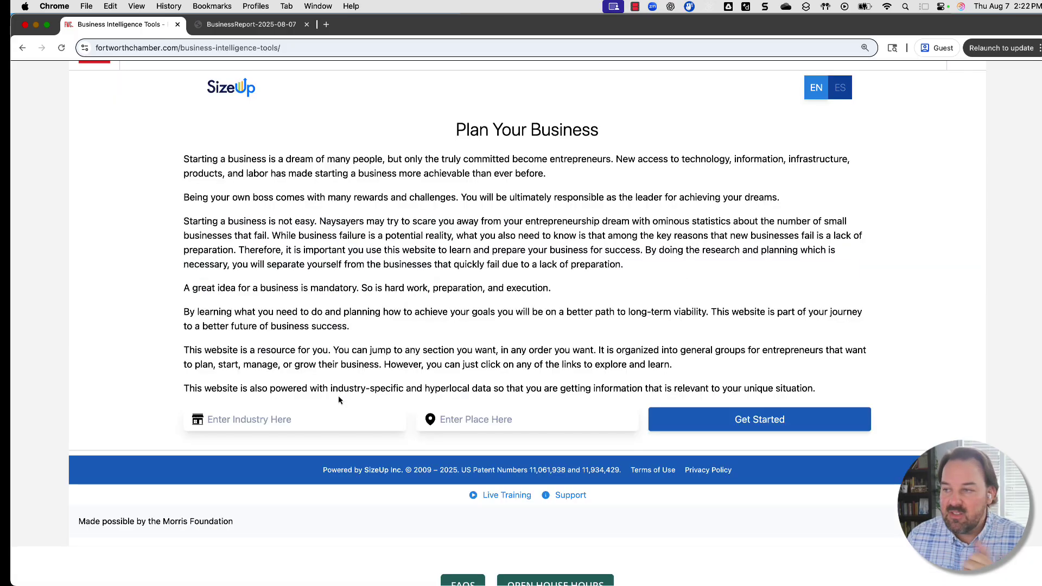
click(288, 418)
text(italian)
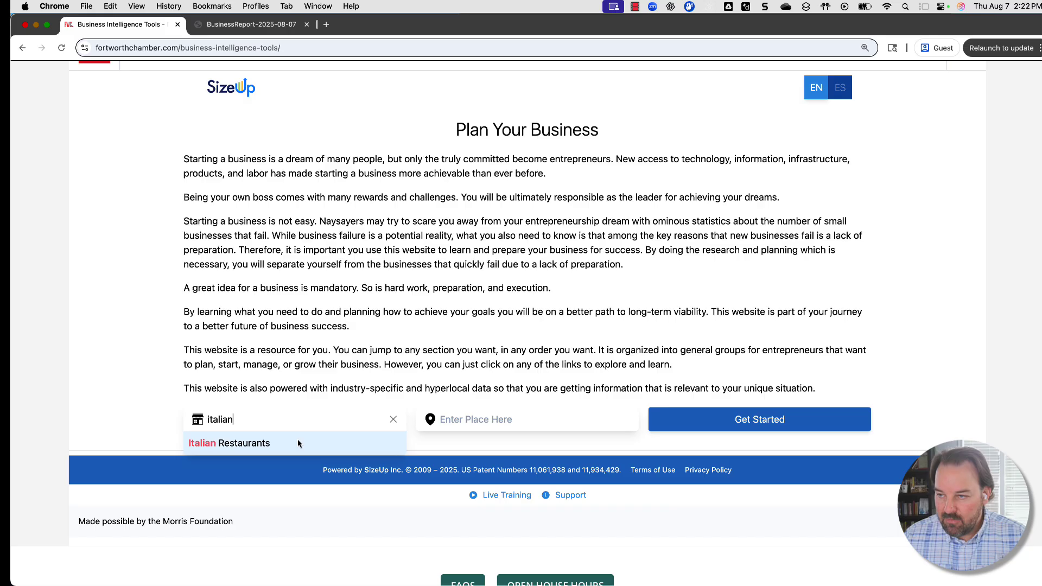
click(297, 441)
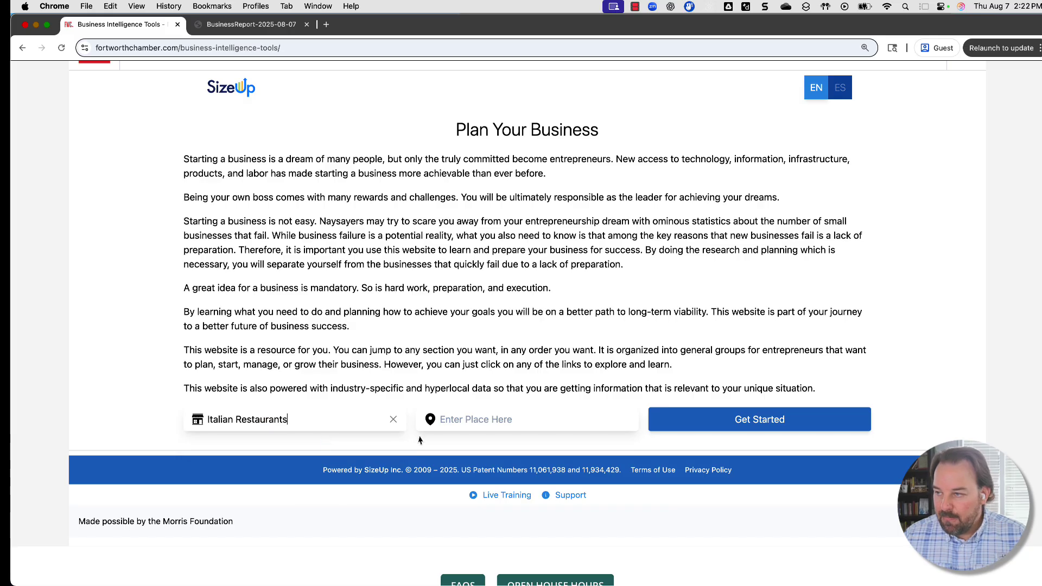
click(491, 419)
text(fort)
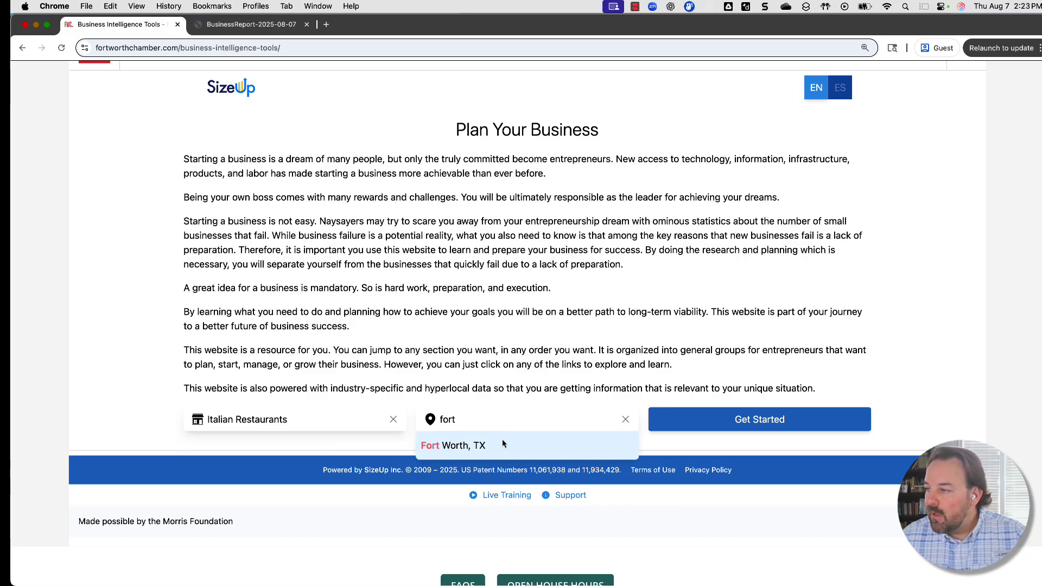
click(502, 441)
click(751, 429)
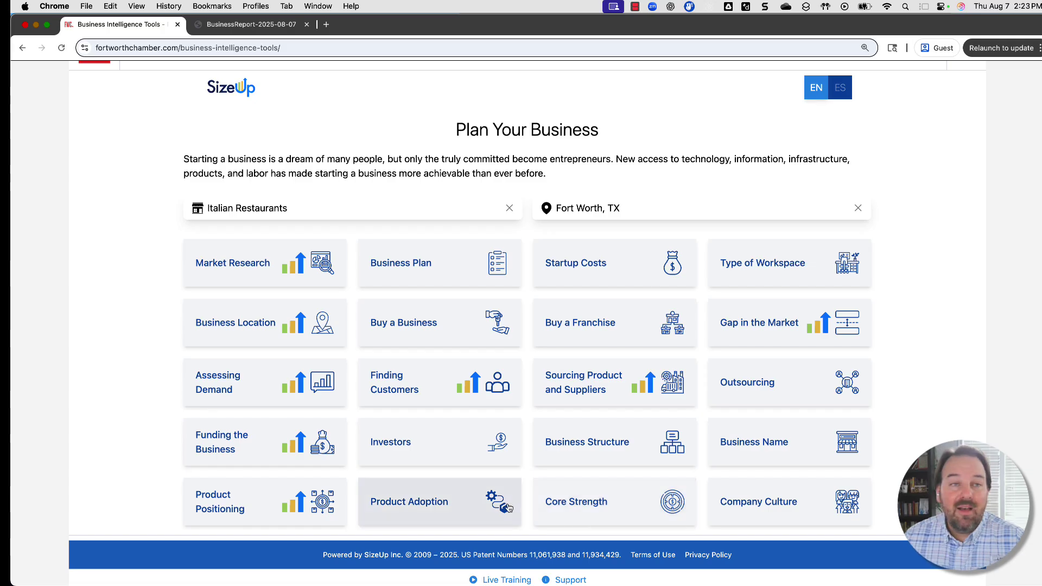
Step: Open the Market Research topic and view its introduction and video
click(257, 271)
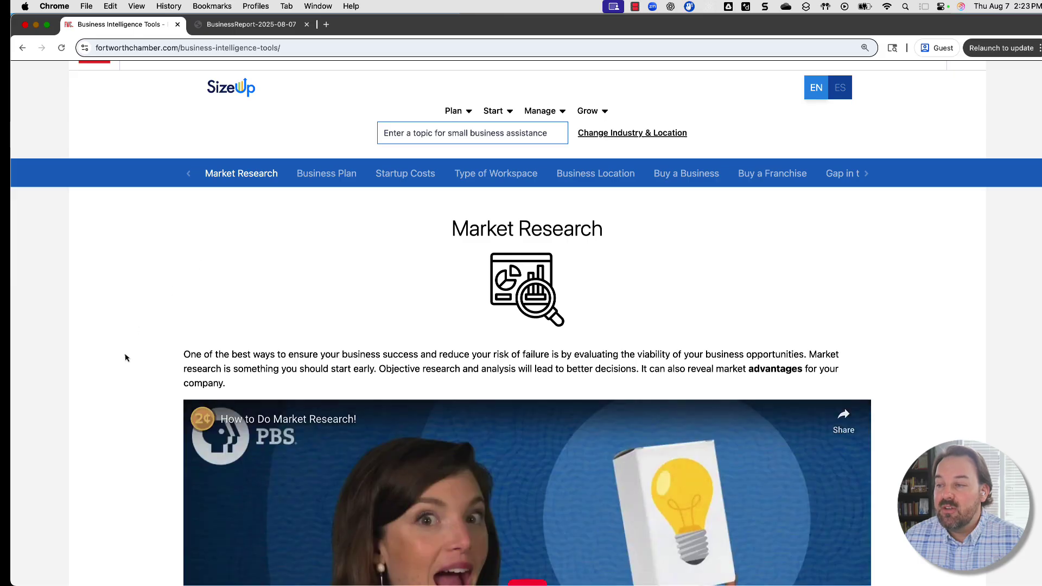
scroll(125, 358, down, 4)
scroll(126, 357, down, 1)
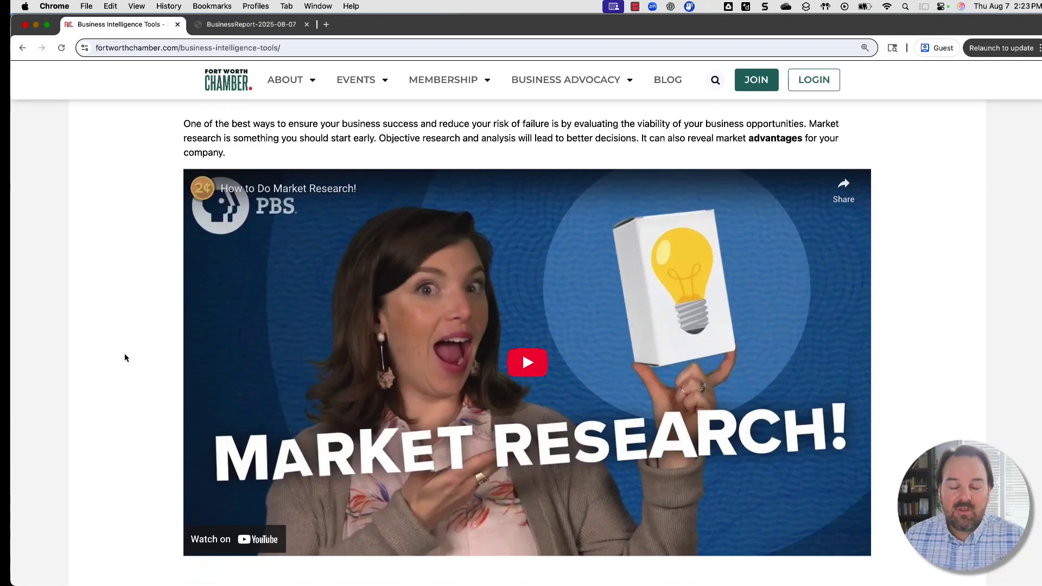
Step: Play the market research video in the Market Research topic
click(431, 400)
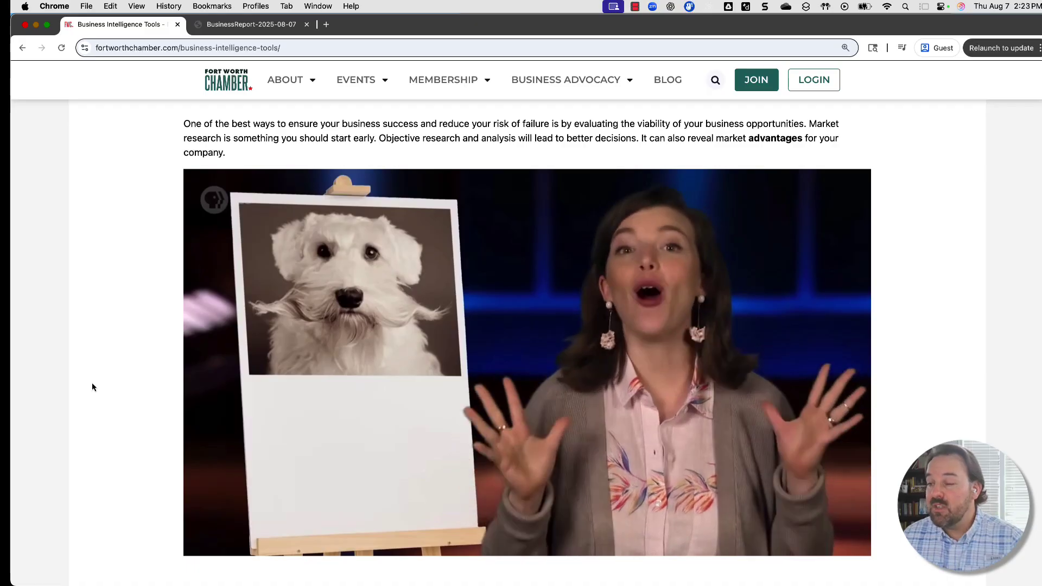
scroll(92, 382, down, 1)
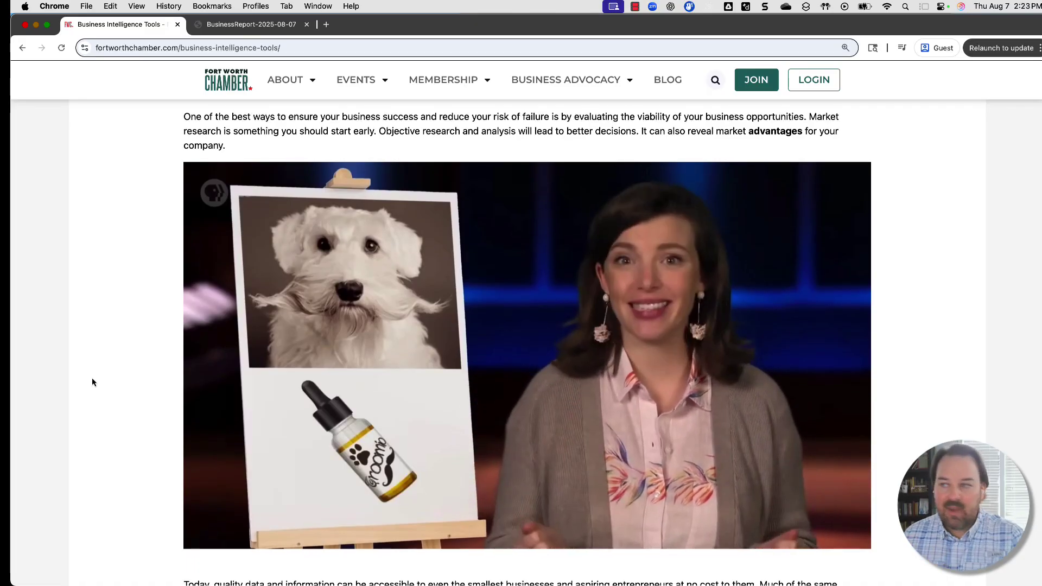
scroll(92, 382, down, 7)
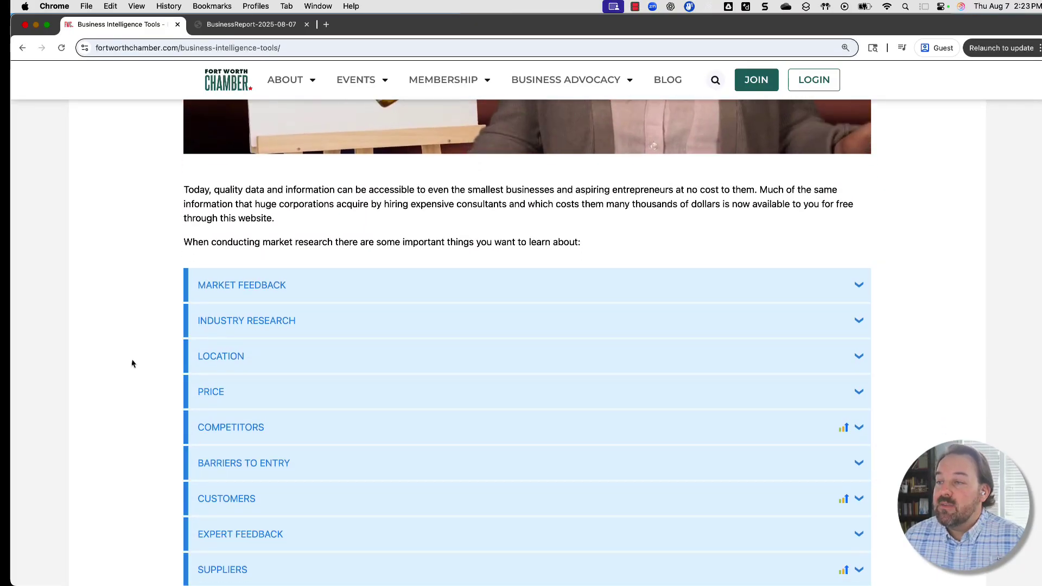
Step: Expand and read the Market Feedback and Industry Research sections of the Market Research topic
click(344, 282)
scroll(379, 319, down, 2)
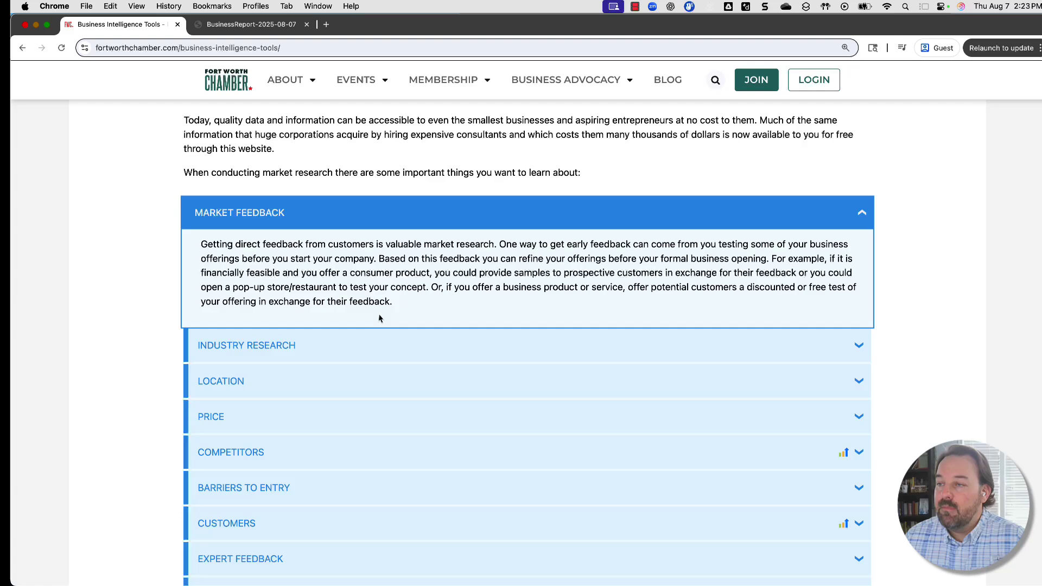
click(406, 340)
scroll(405, 340, down, 1)
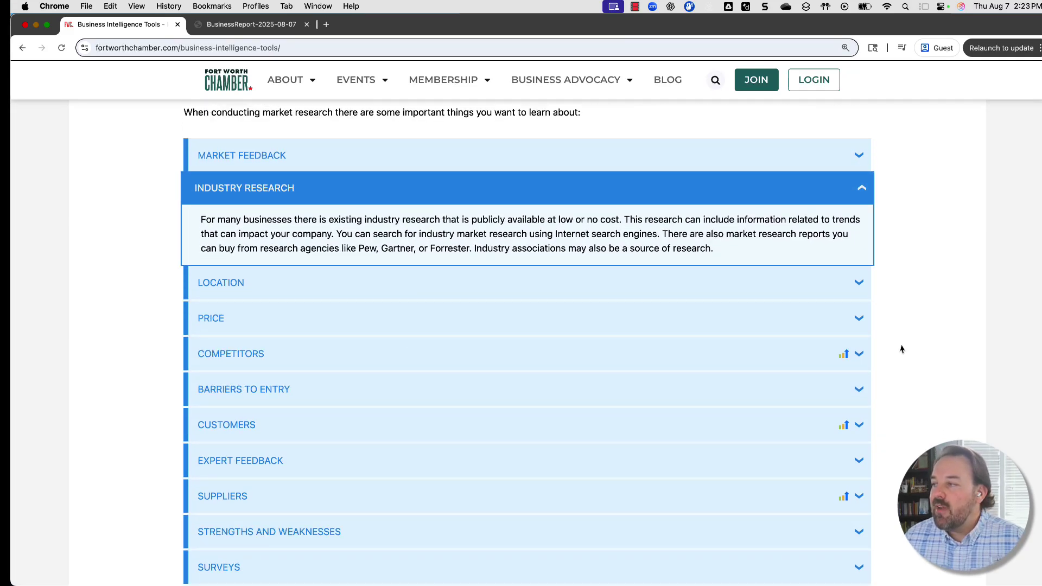
Step: Expand the Competitors section and look over its list and map of competing businesses down to the performance analysis
click(838, 360)
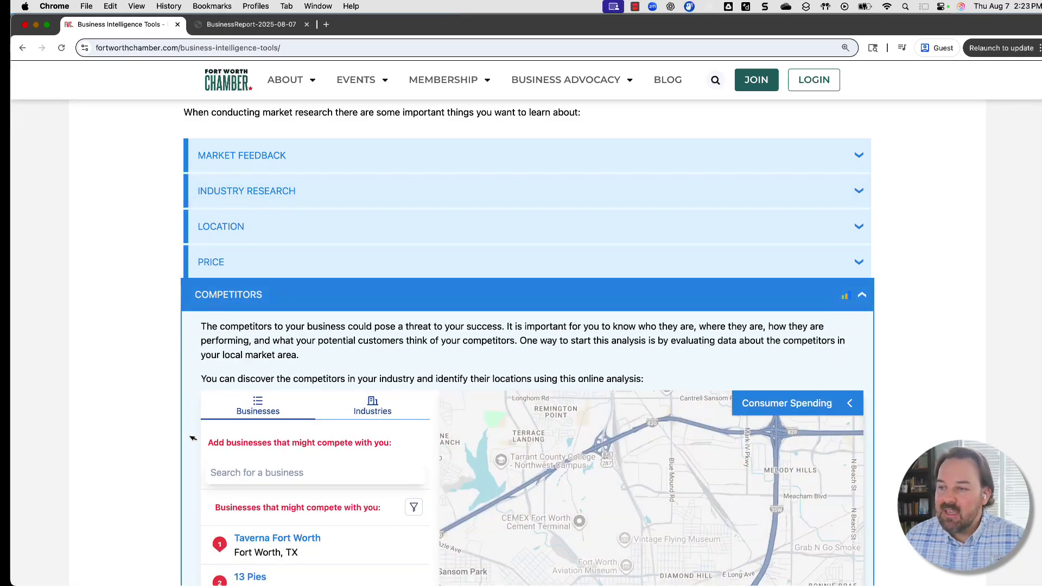
scroll(153, 408, down, 4)
scroll(153, 407, down, 1)
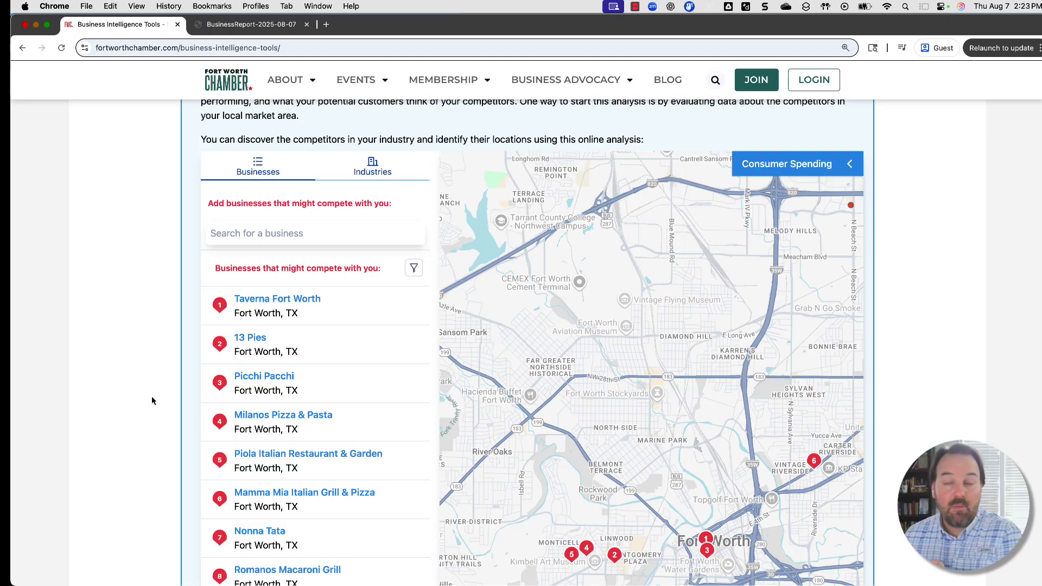
scroll(151, 404, down, 5)
scroll(151, 400, down, 4)
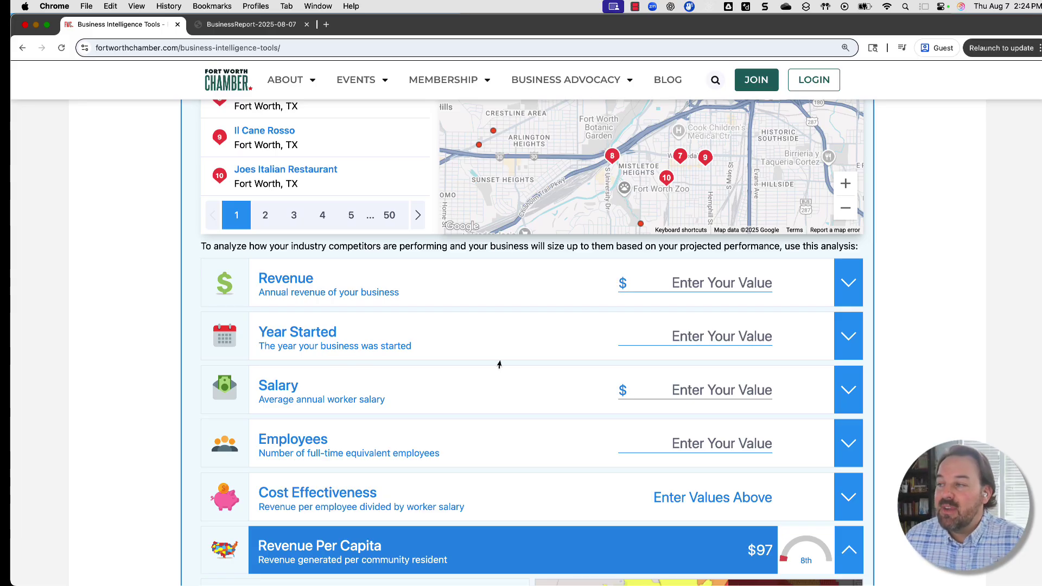
Step: Set the business's annual revenue to $3,000,000 in the competitor analysis and examine the comparison chart and ZIP code map
click(692, 289)
text(3,000)
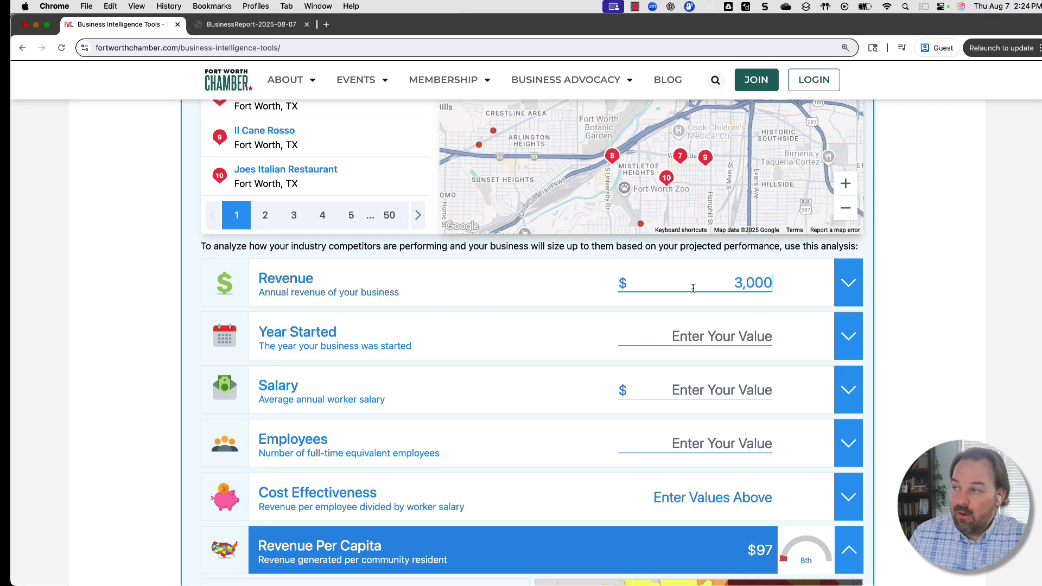
text(,000)
key(Return)
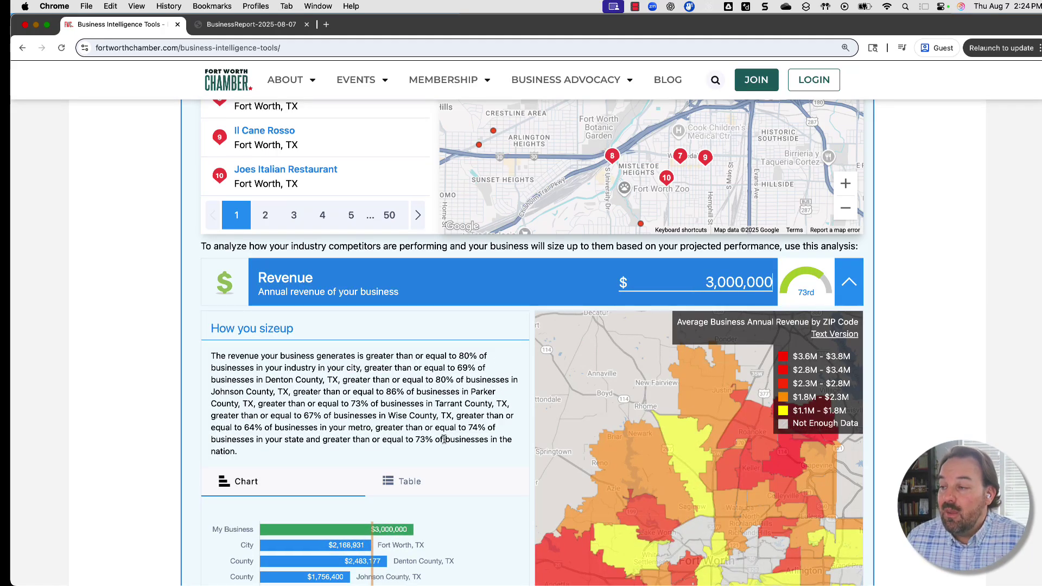
scroll(444, 440, down, 4)
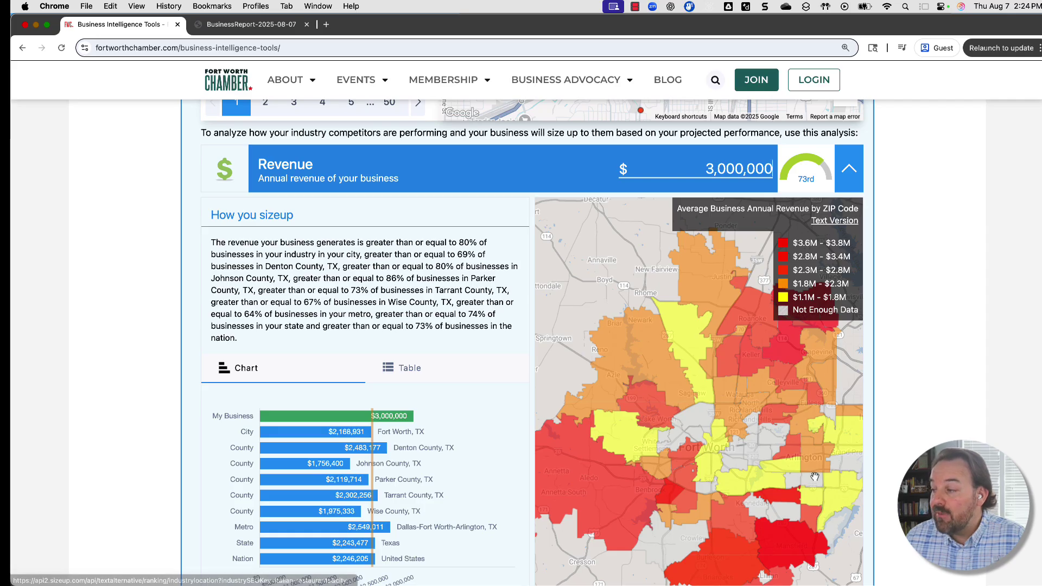
drag(775, 519, 765, 511)
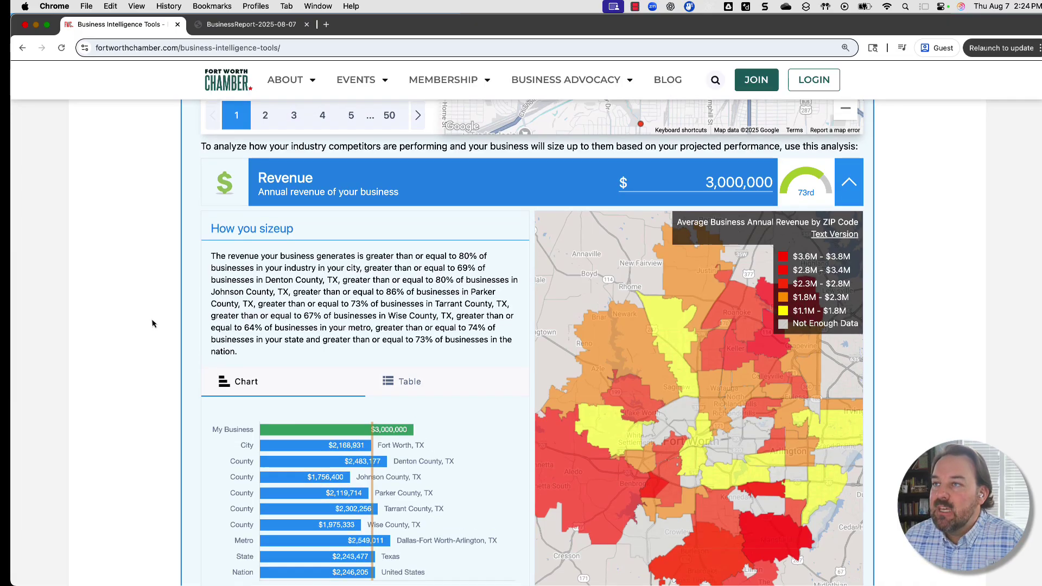
Step: Return to the Small Business Advisor home page and search its topics for "employee"
scroll(152, 322, up, 5)
scroll(152, 322, up, 19)
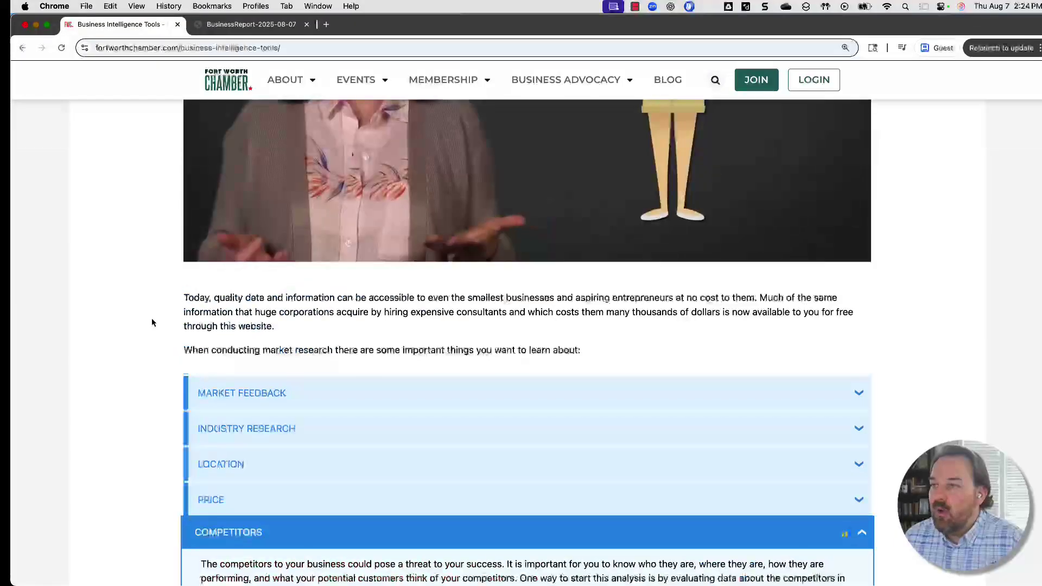
scroll(151, 318, up, 7)
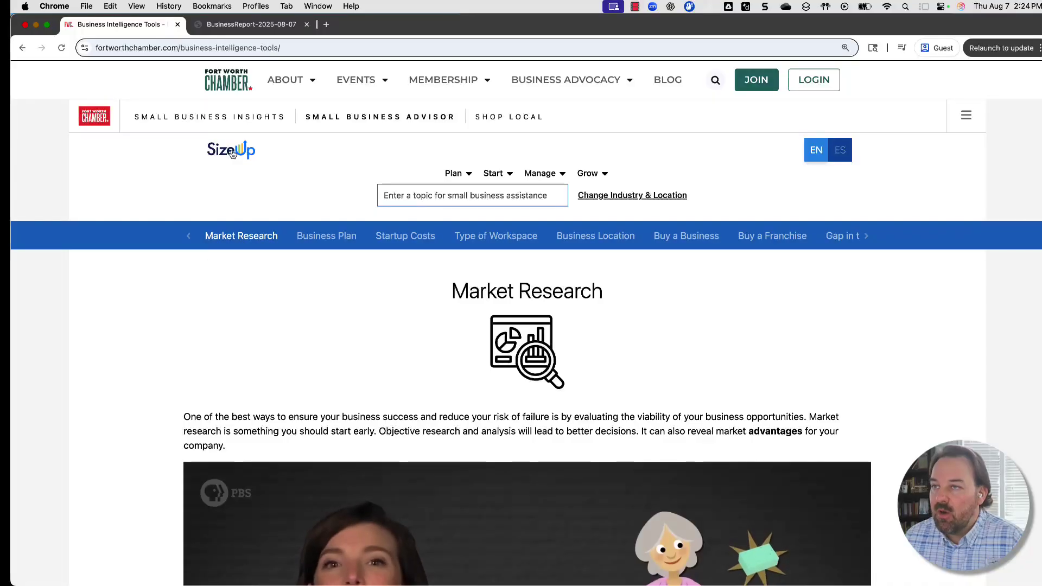
click(231, 153)
click(321, 335)
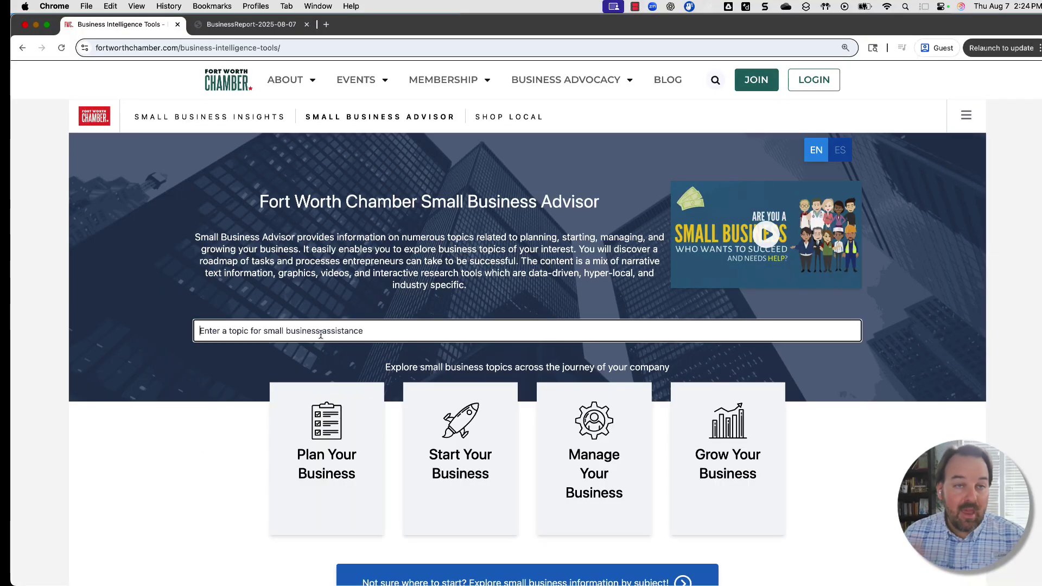
text(em)
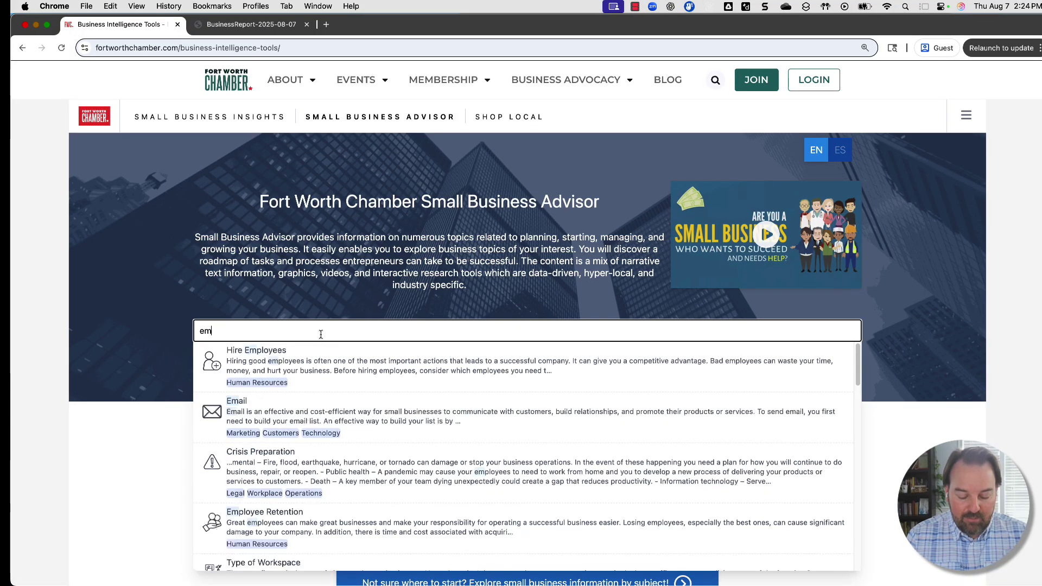
text(ploye)
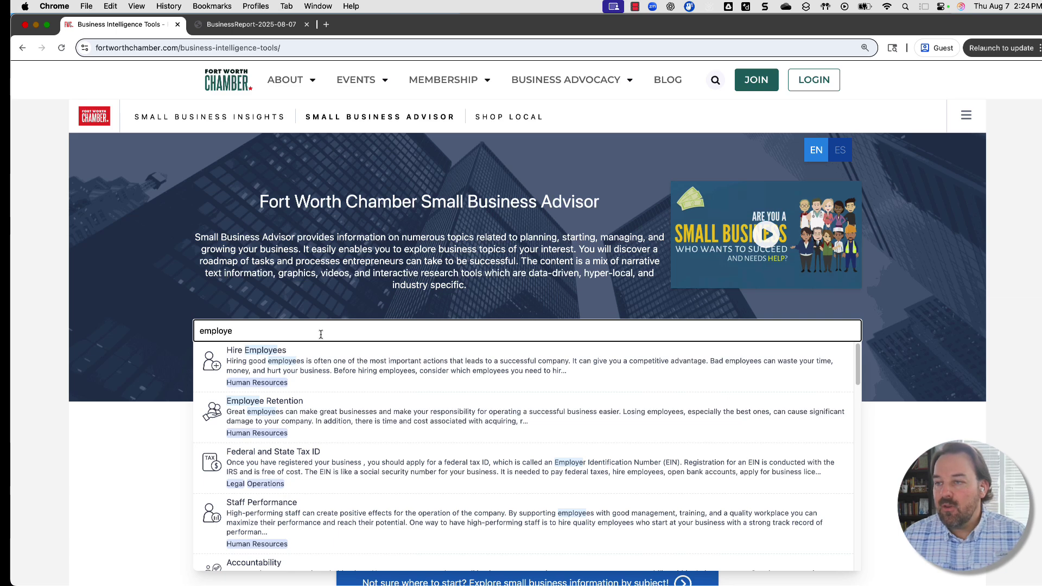
text(e)
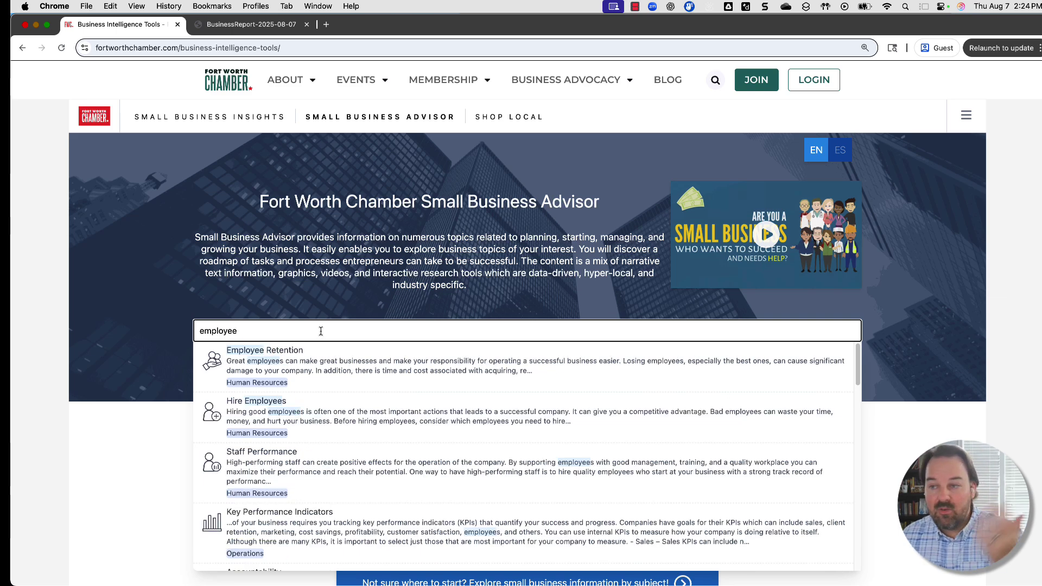
Step: Open the Company Culture topic from the search results, play its video and toggle the video's sound
scroll(371, 434, down, 5)
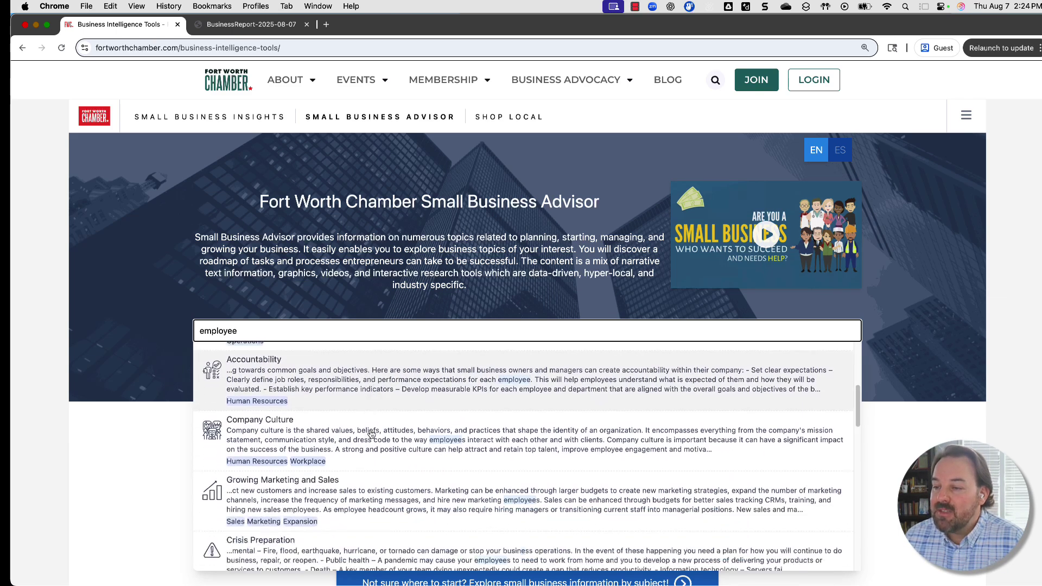
scroll(372, 434, down, 4)
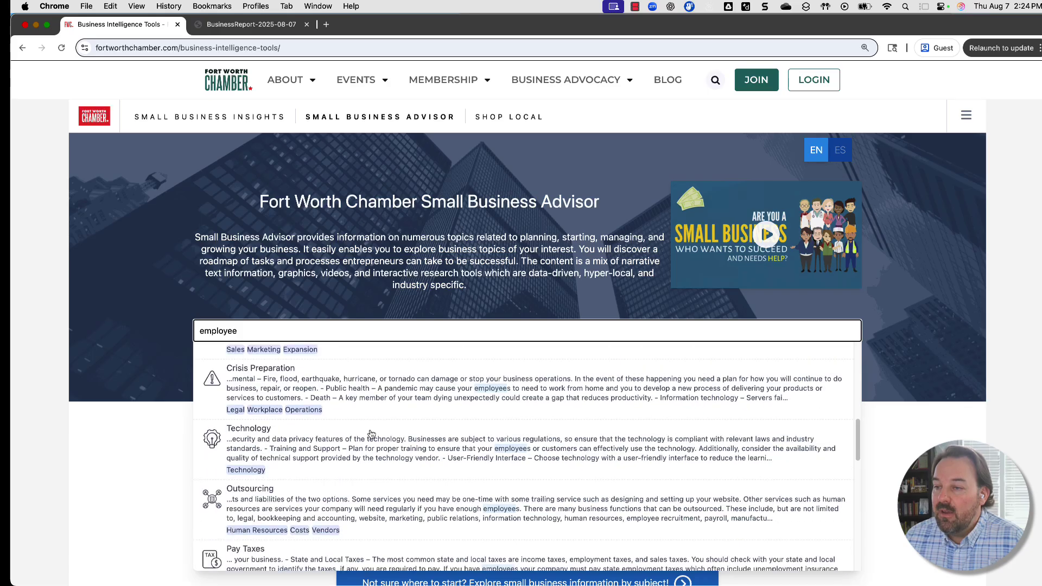
scroll(372, 433, up, 3)
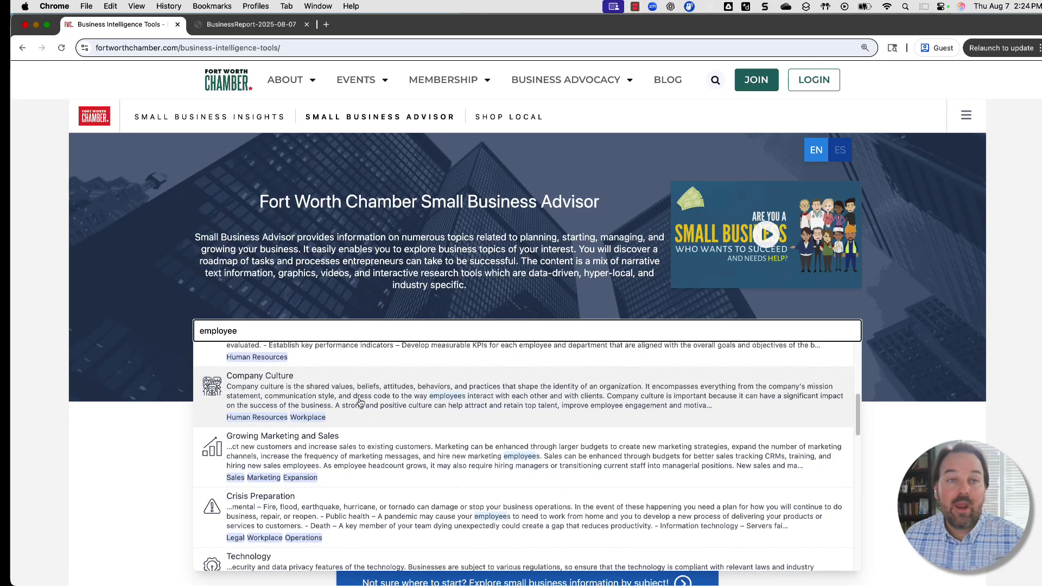
click(360, 401)
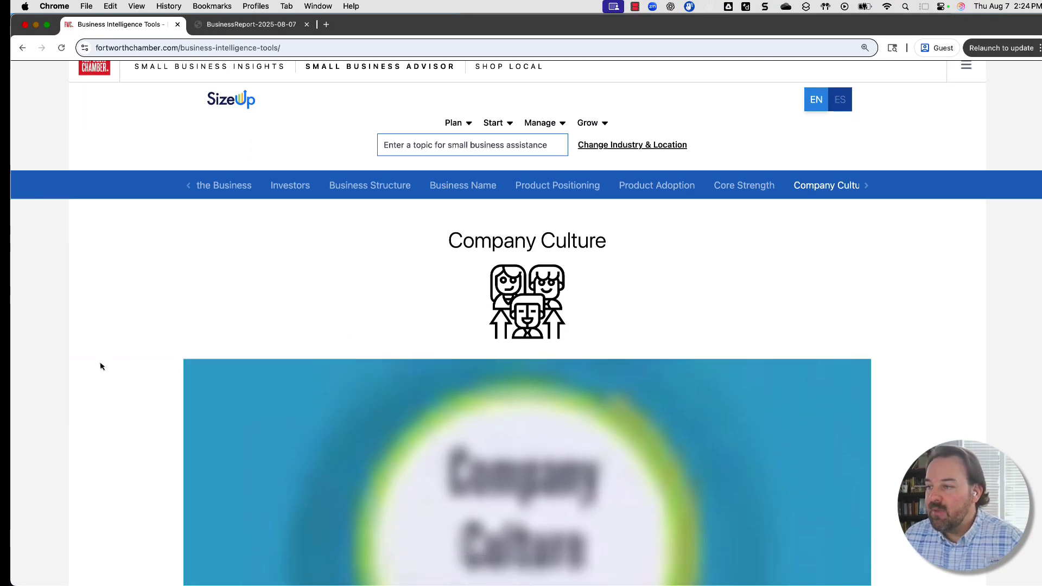
scroll(100, 366, down, 5)
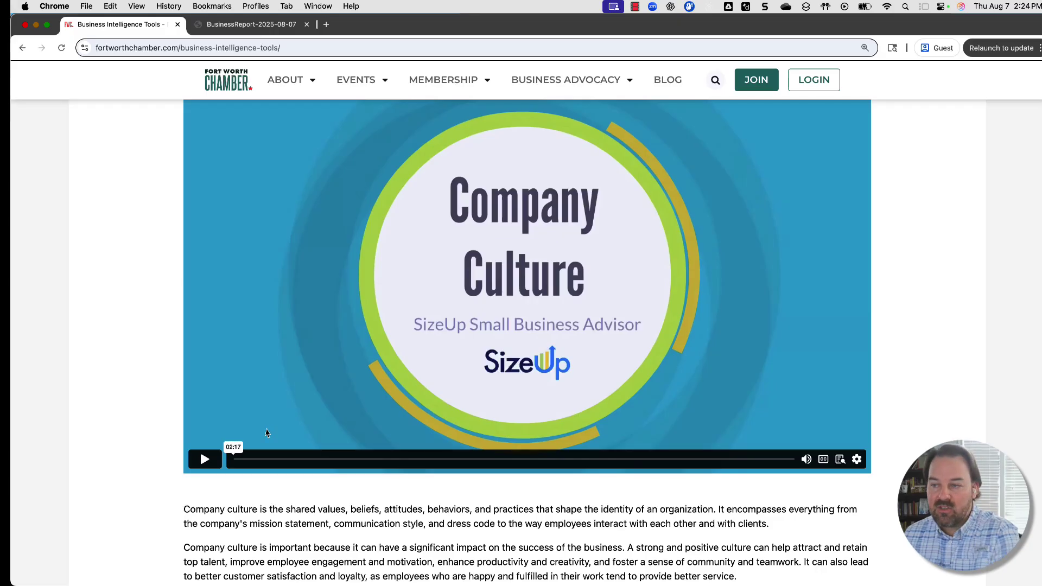
click(204, 459)
click(806, 460)
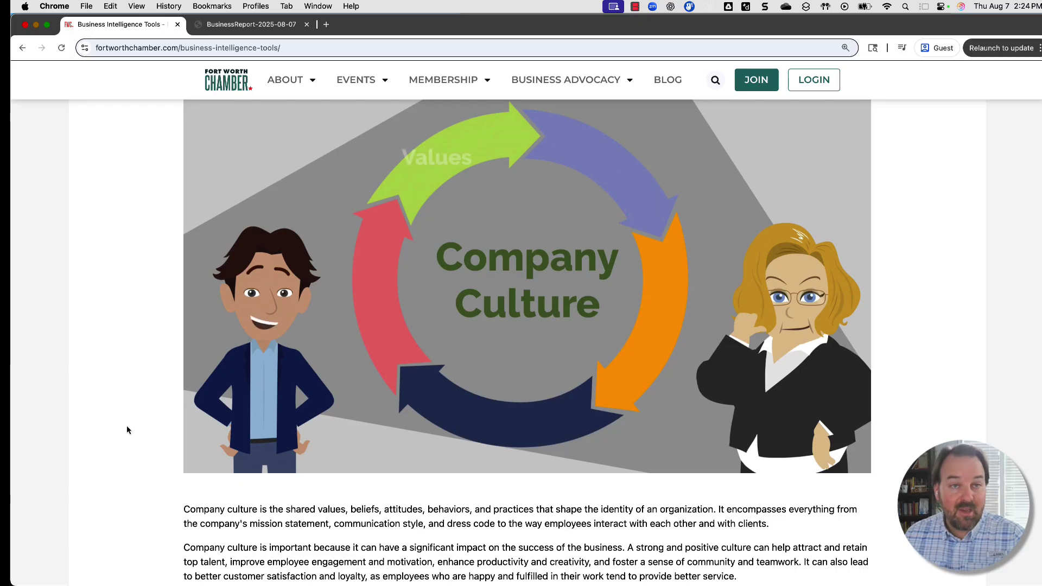
Step: Look over the steps for establishing a company culture and expand the Communicate the Culture section
scroll(127, 430, down, 3)
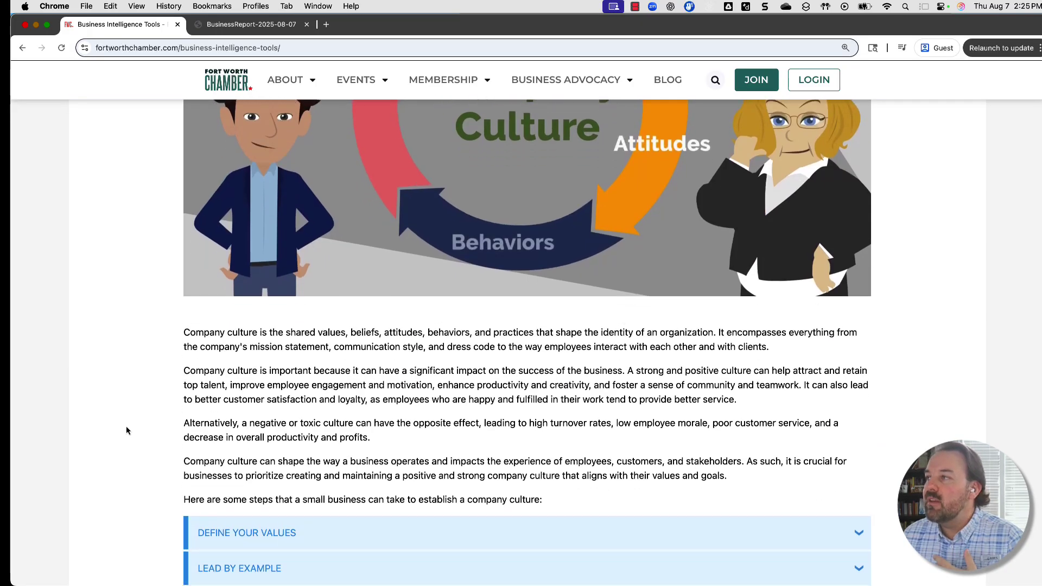
scroll(127, 431, down, 1)
scroll(127, 430, down, 2)
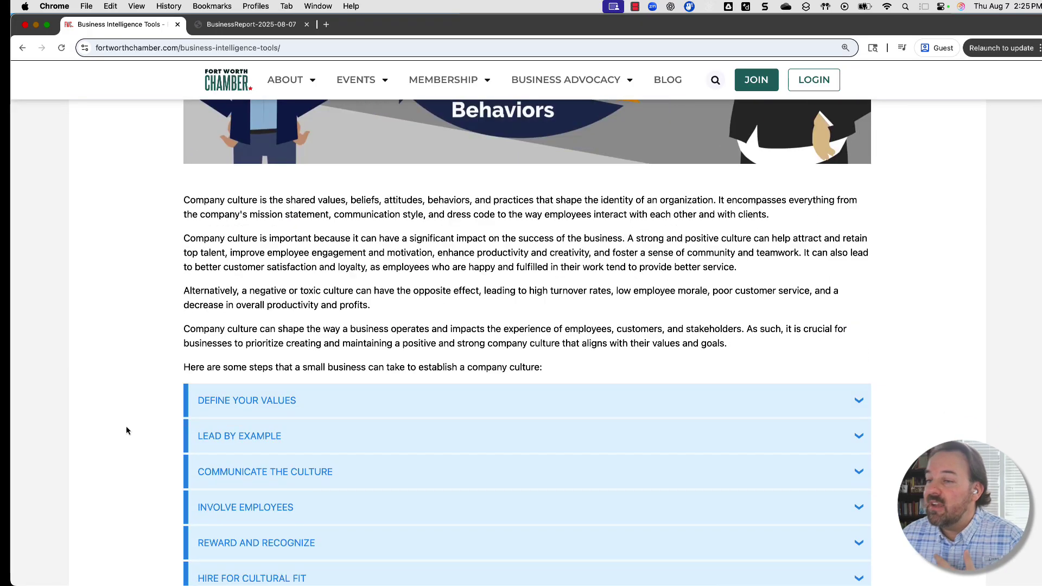
scroll(126, 431, down, 3)
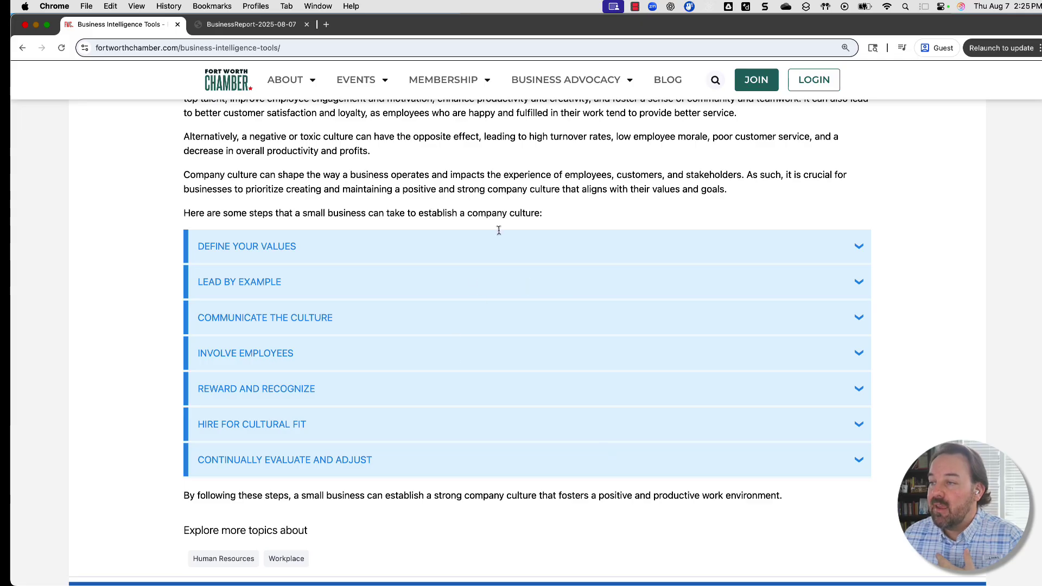
click(373, 316)
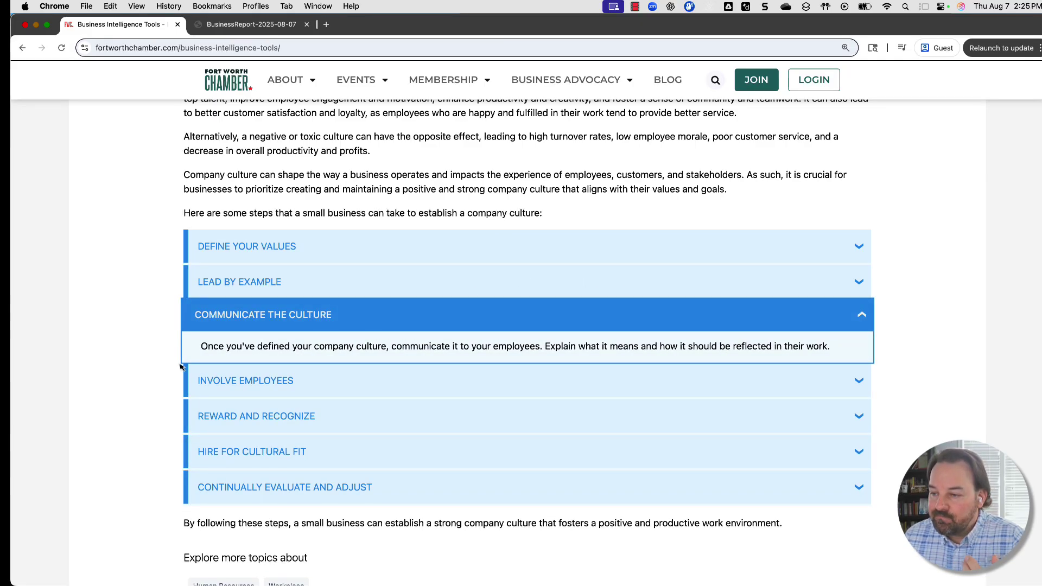
scroll(185, 401, down, 2)
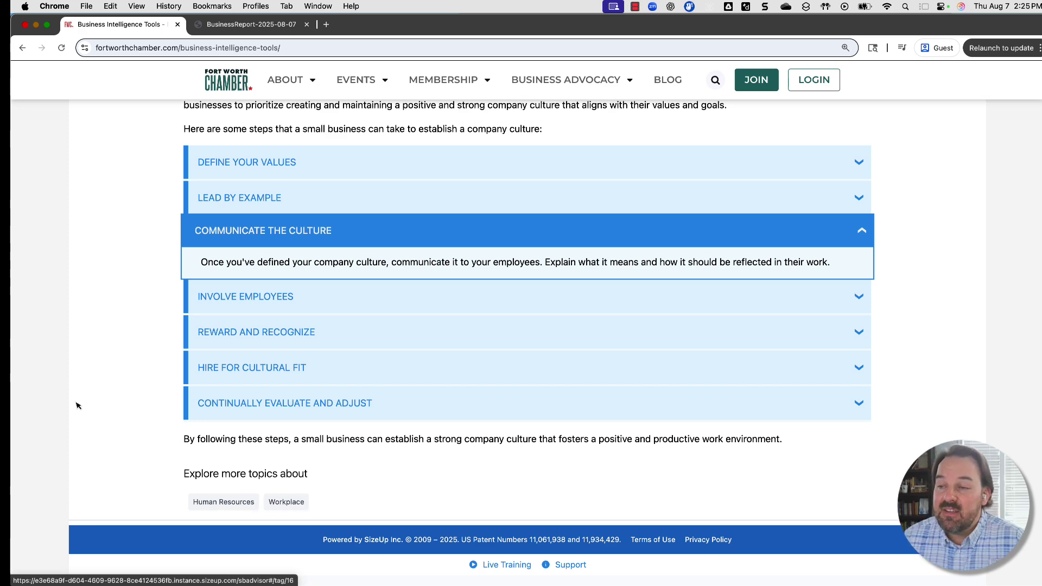
Step: Leave the Company Culture topic and go back to the Small Business Advisor home page
scroll(76, 406, up, 15)
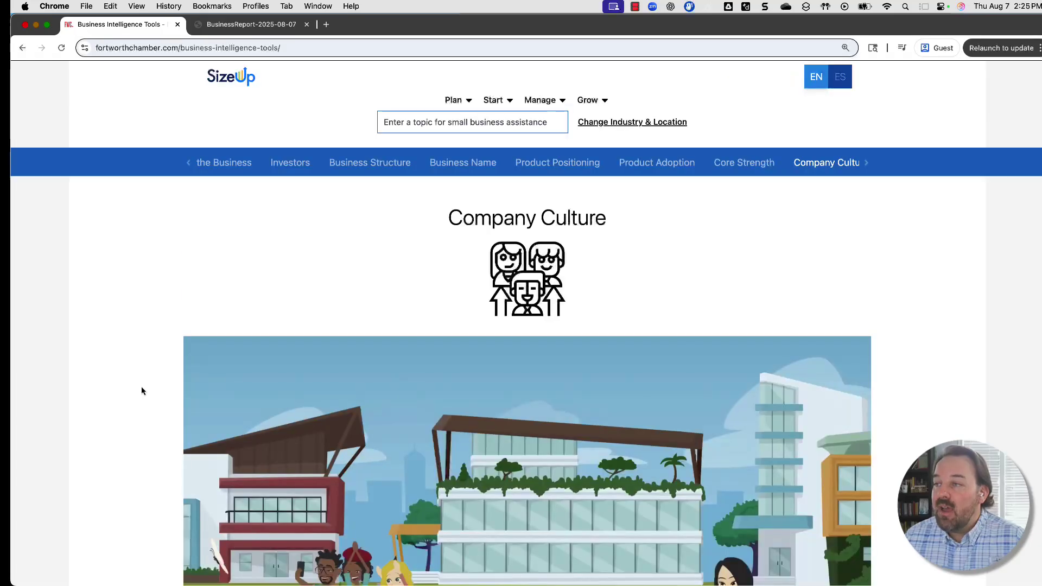
scroll(142, 390, up, 3)
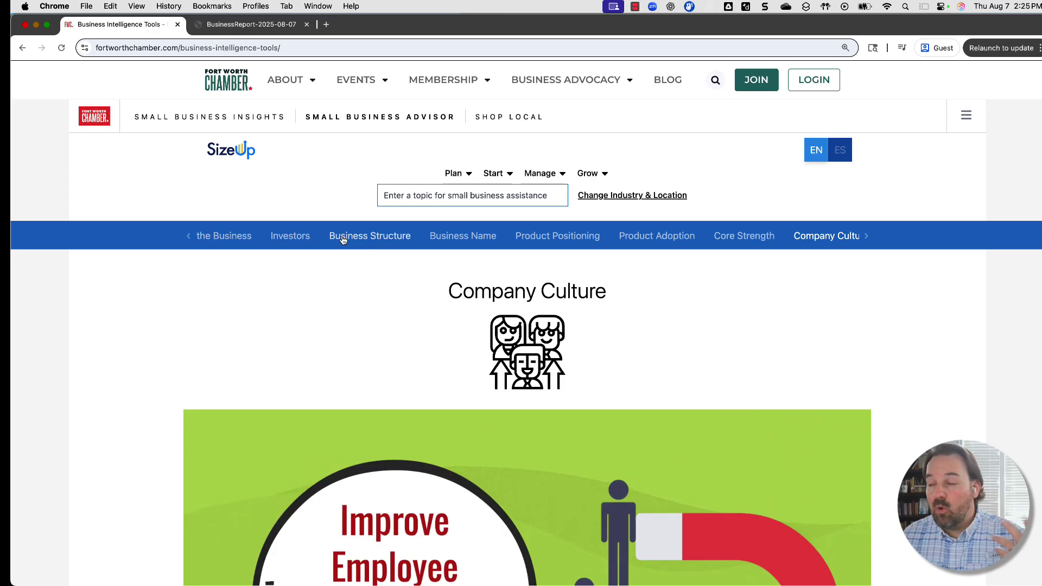
click(235, 157)
Step: Explore small business information by subject and open the Website Traffic topic under Technology
scroll(449, 459, down, 3)
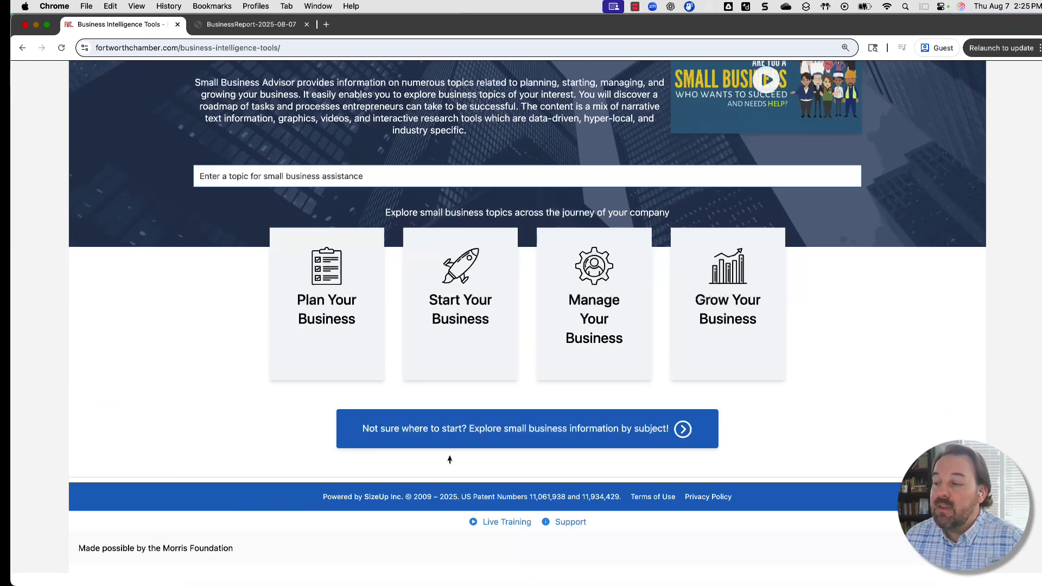
click(490, 441)
scroll(489, 324, up, 3)
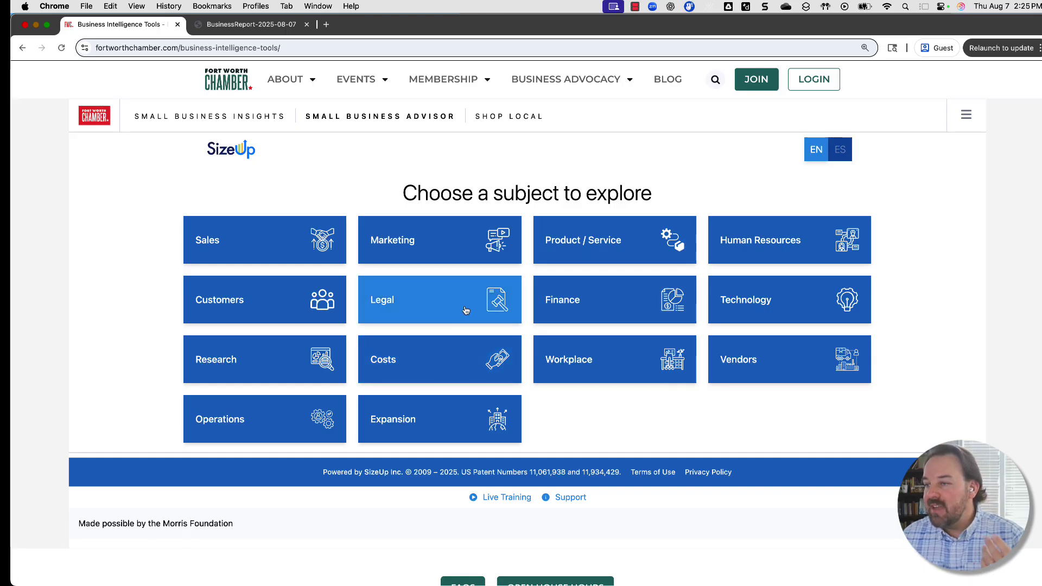
click(788, 310)
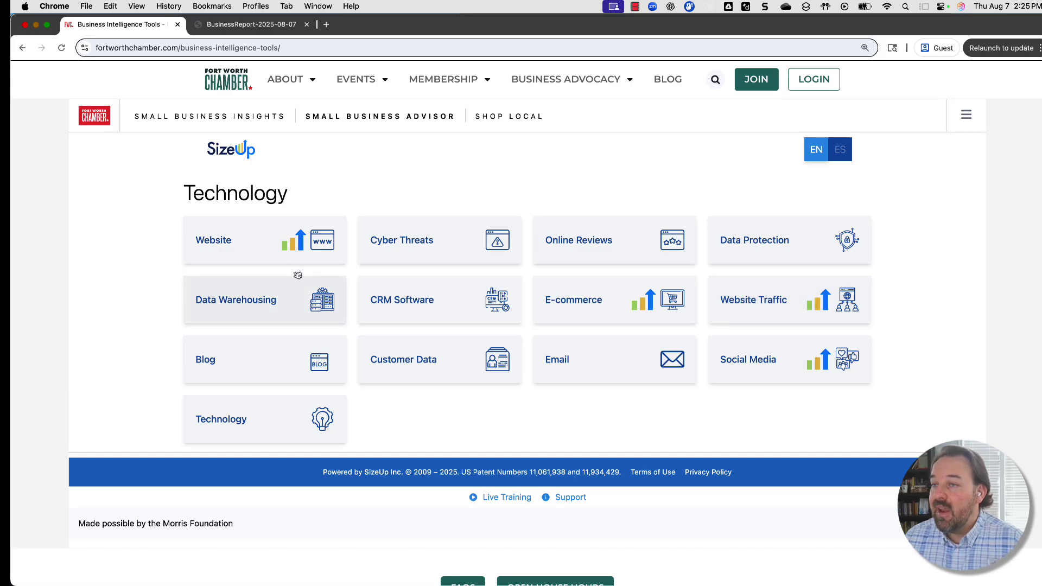
click(773, 304)
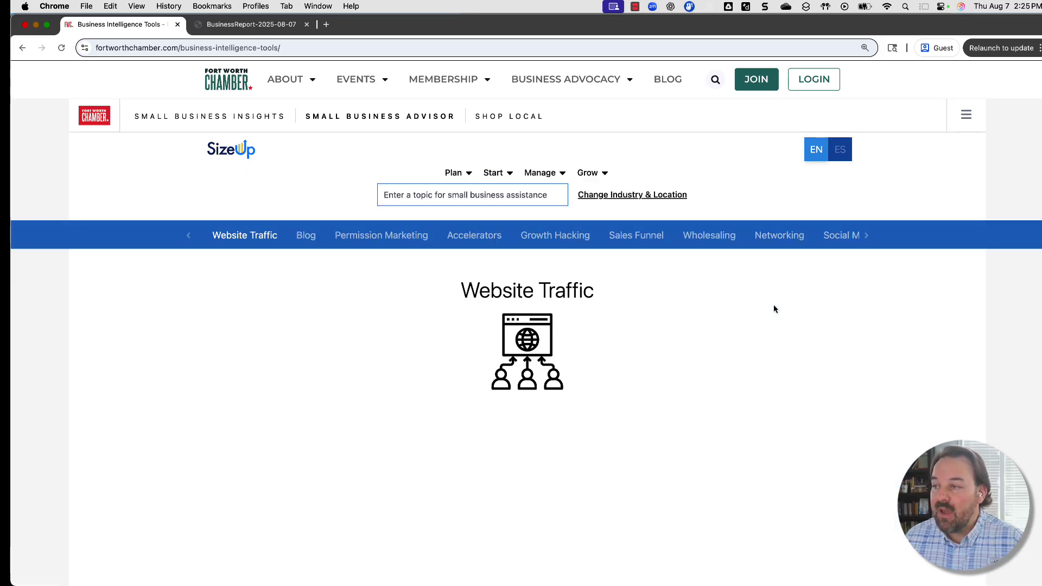
Step: Mark the business as having no website in the Website Traffic topic and view the industry's website usage by area
scroll(126, 434, down, 7)
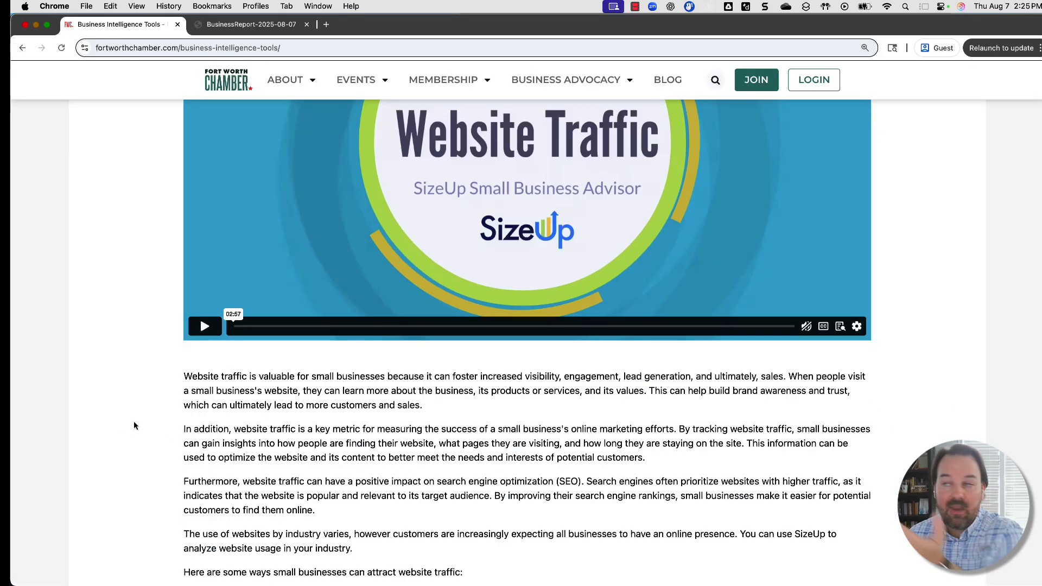
scroll(135, 425, down, 15)
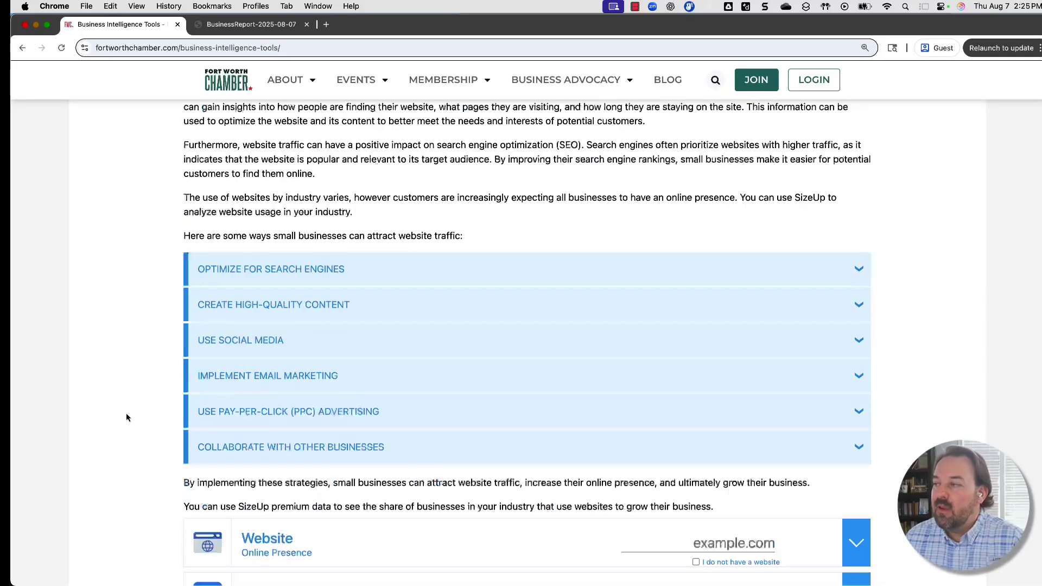
scroll(128, 416, down, 3)
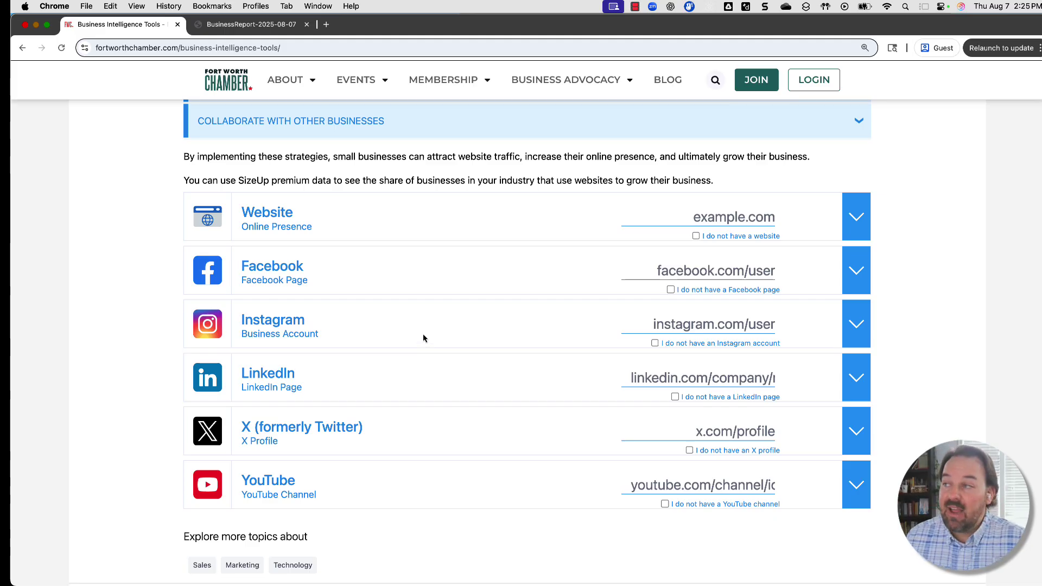
click(696, 236)
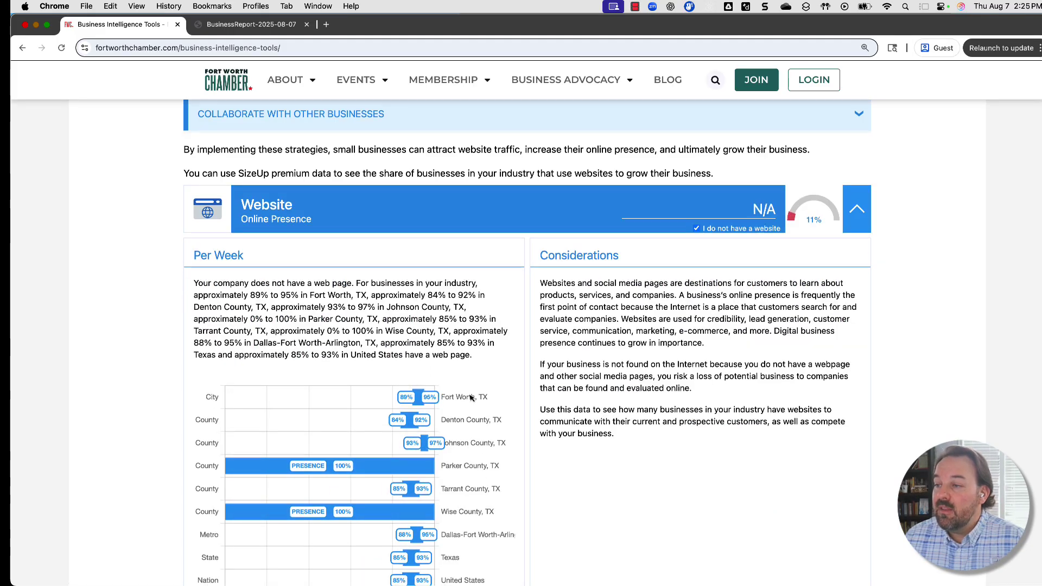
scroll(465, 394, down, 1)
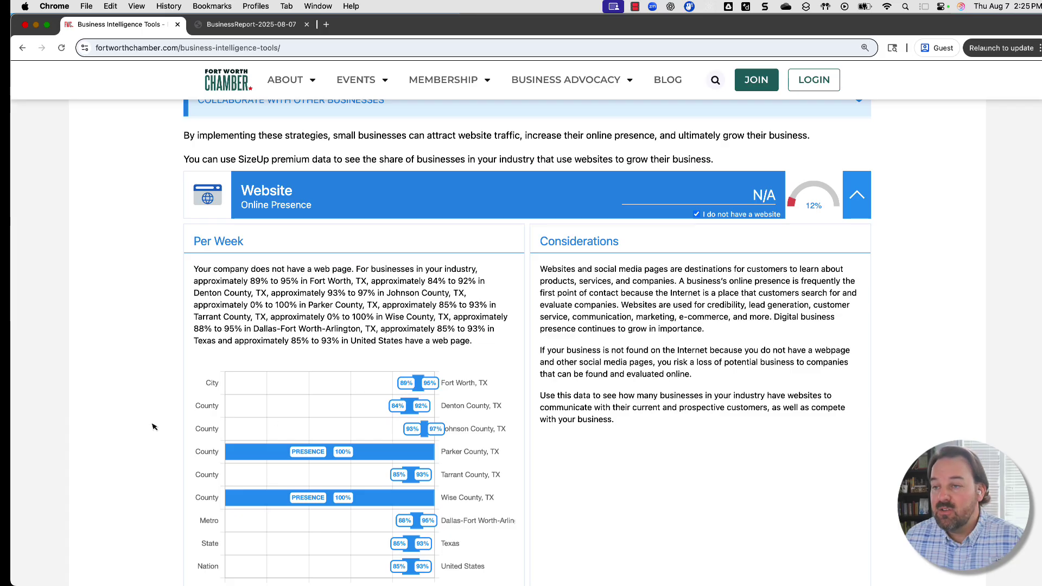
Step: Switch to Shop Local and explore the Fort Worth businesses in the Restaurants industry
scroll(148, 426, up, 8)
scroll(148, 426, up, 12)
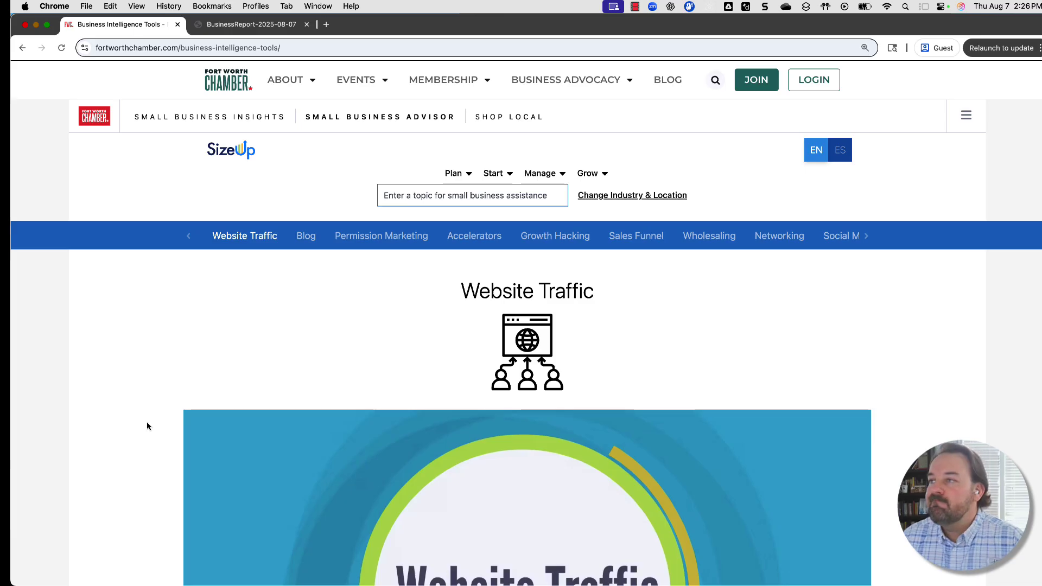
click(532, 119)
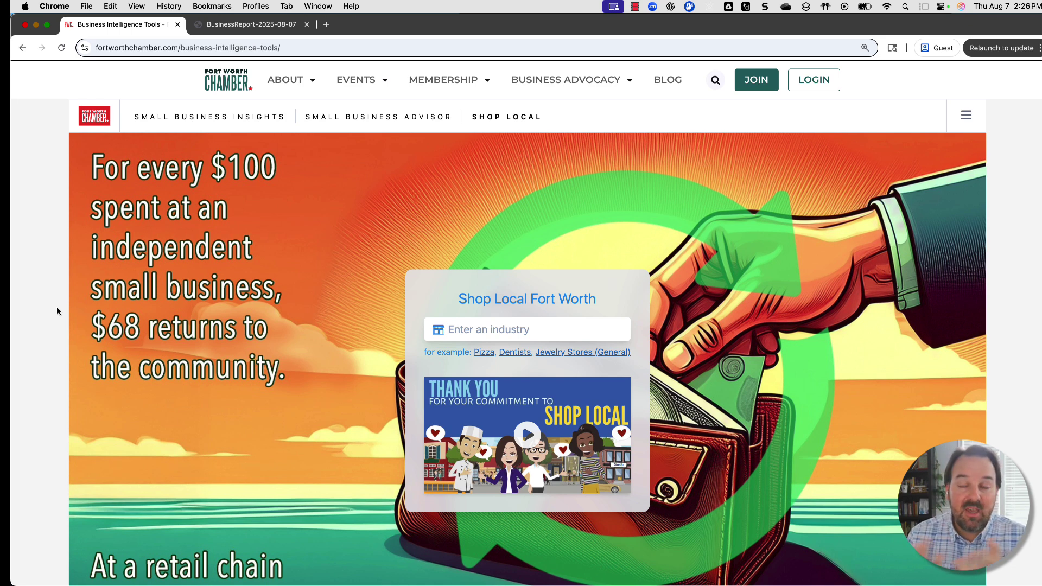
click(493, 331)
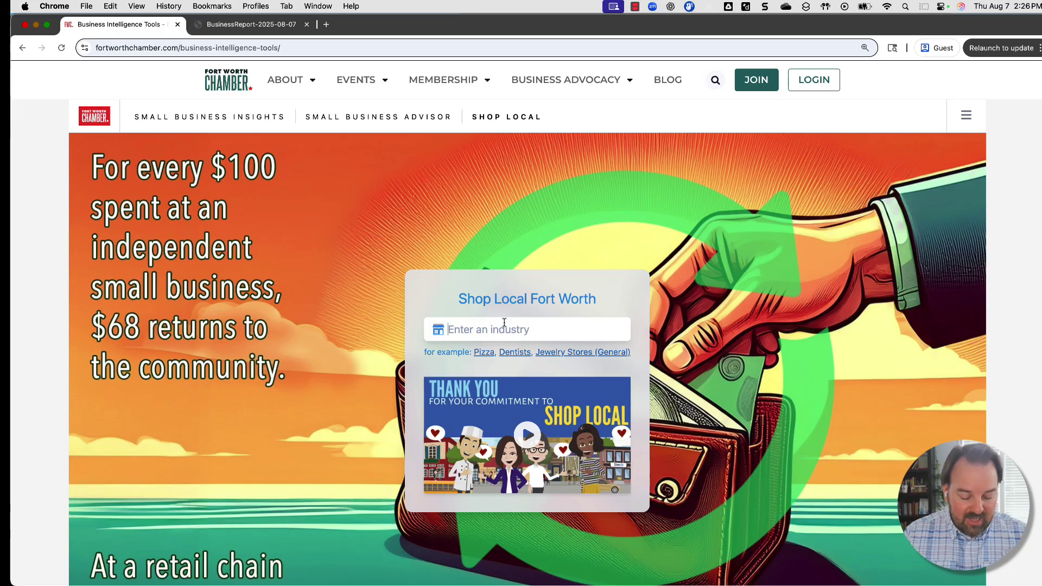
text(restau)
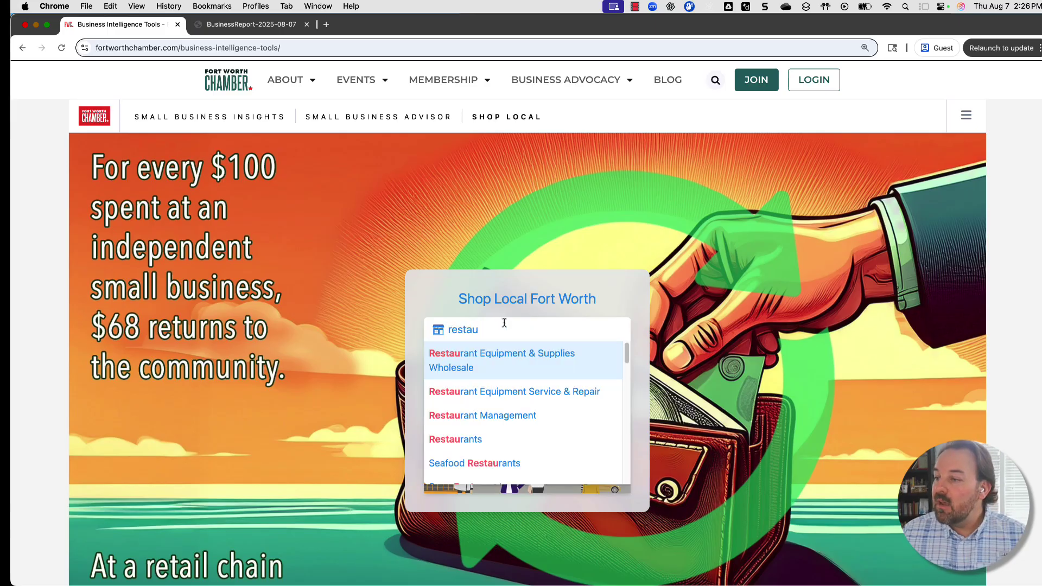
click(476, 438)
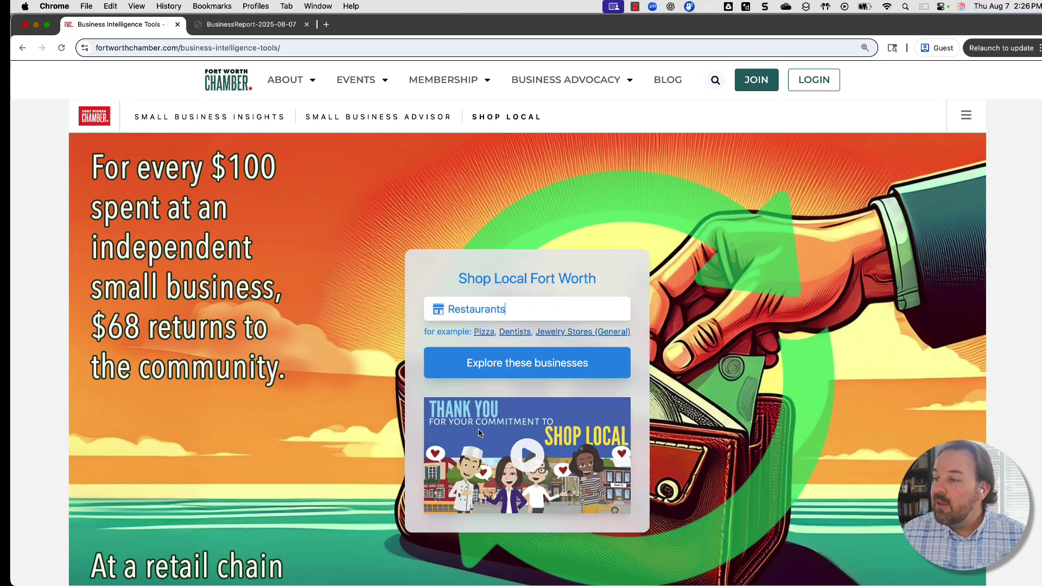
click(521, 362)
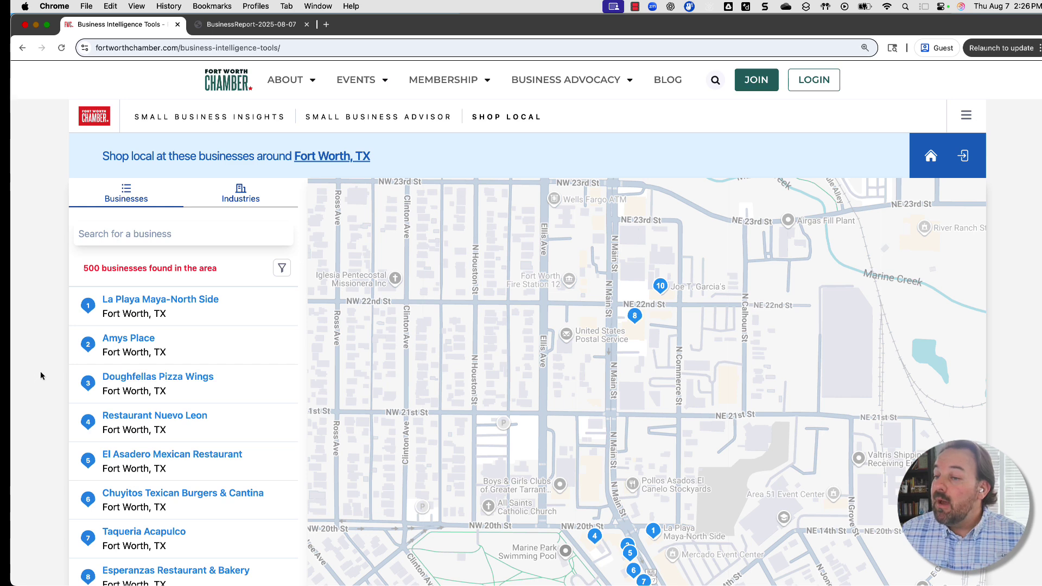
Step: Look over the restaurant list and map, and show the details of Taqueria Acapulco
scroll(41, 372, down, 3)
scroll(42, 373, down, 1)
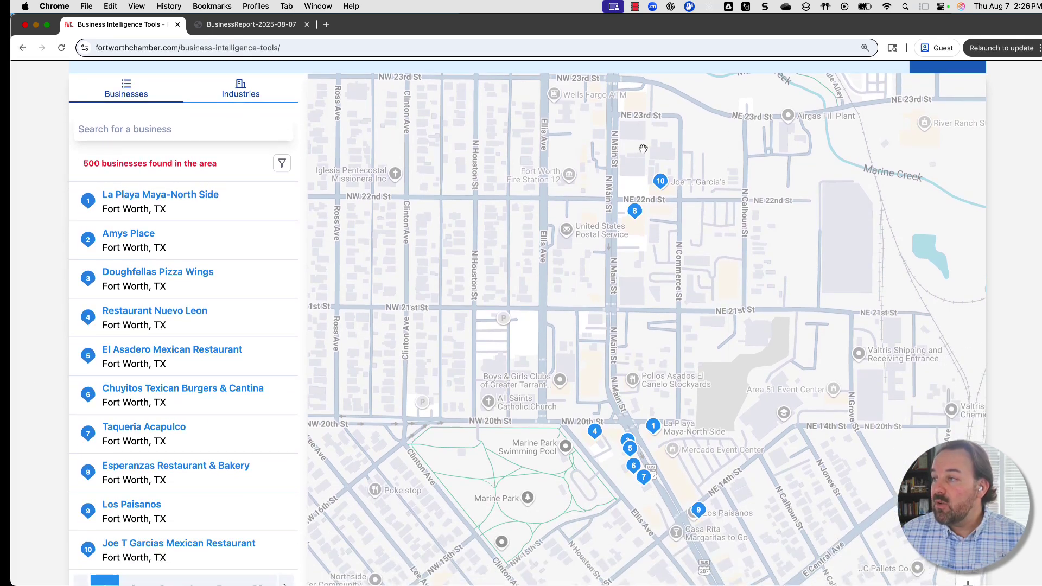
scroll(27, 464, down, 2)
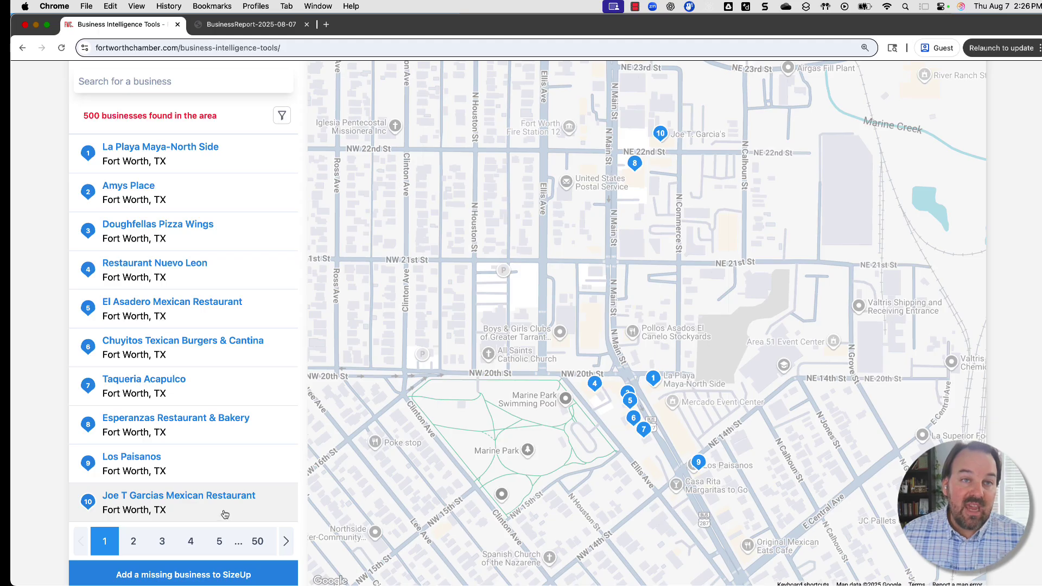
click(153, 395)
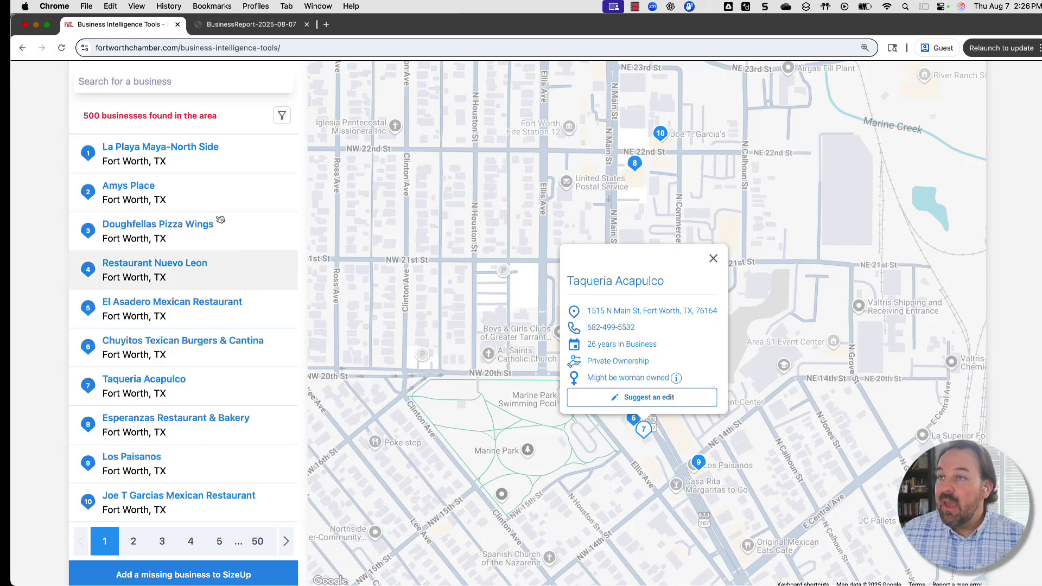
Step: Check the list's filter options, view the details of Restaurant Nuevo Leon and look at the option for adding a missing business
click(281, 117)
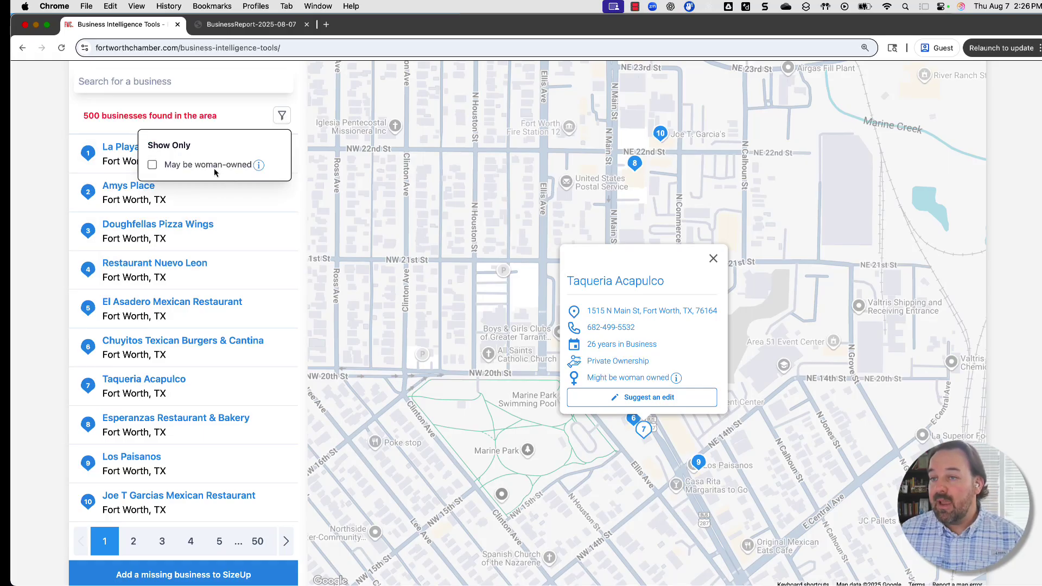
click(185, 268)
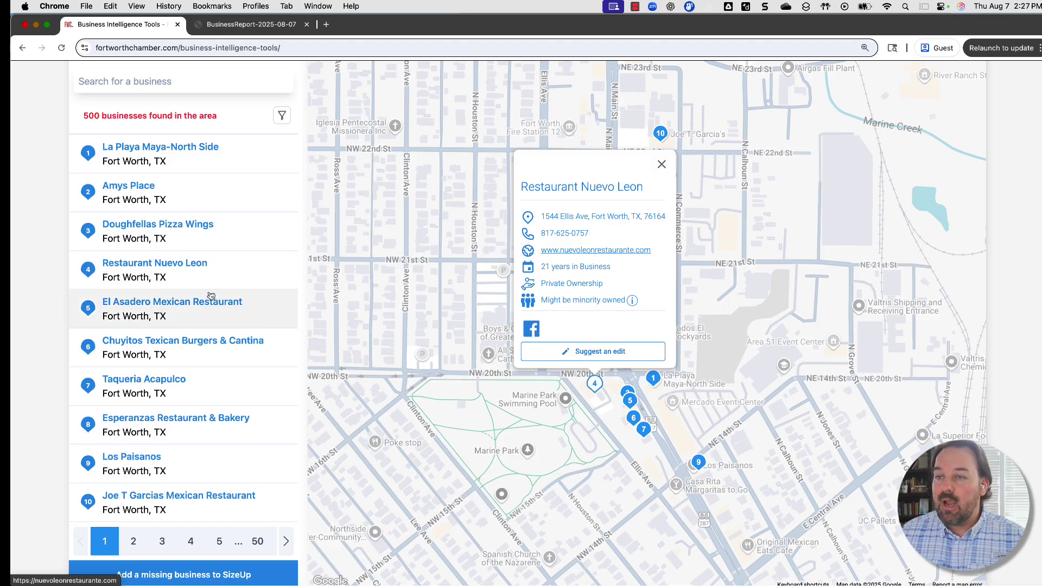
scroll(61, 340, up, 1)
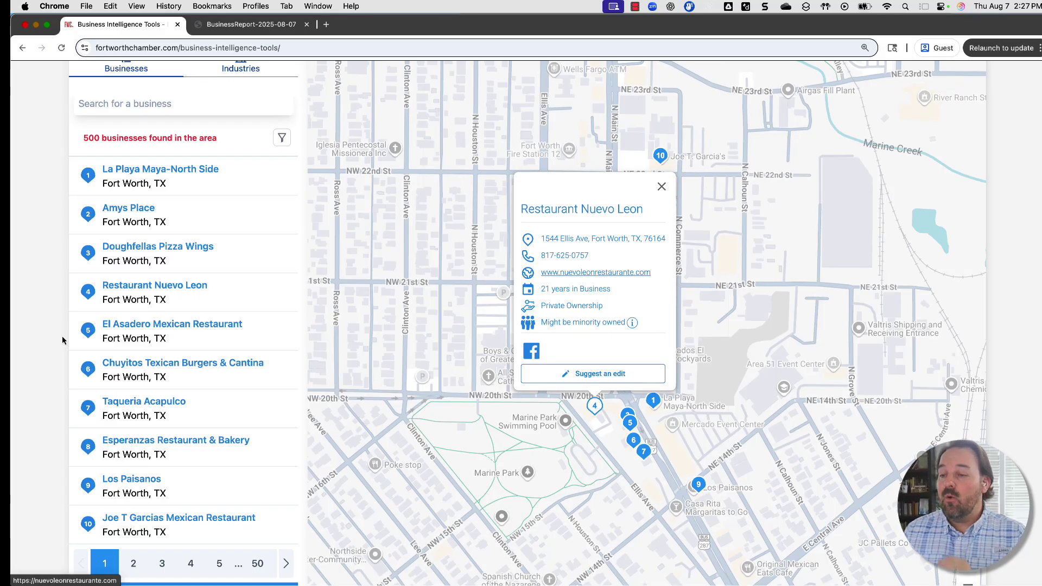
scroll(61, 340, down, 3)
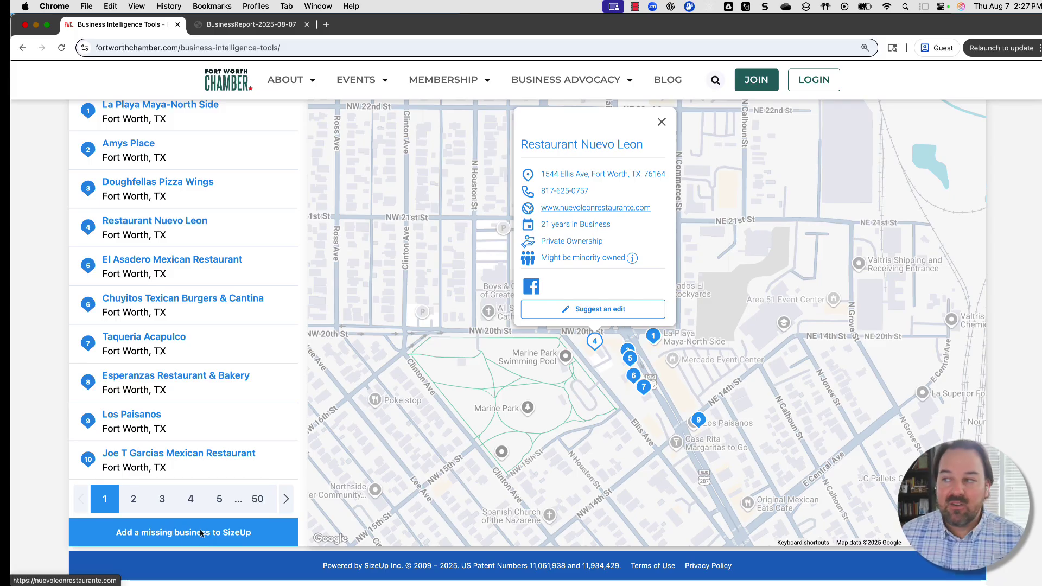
scroll(577, 260, up, 1)
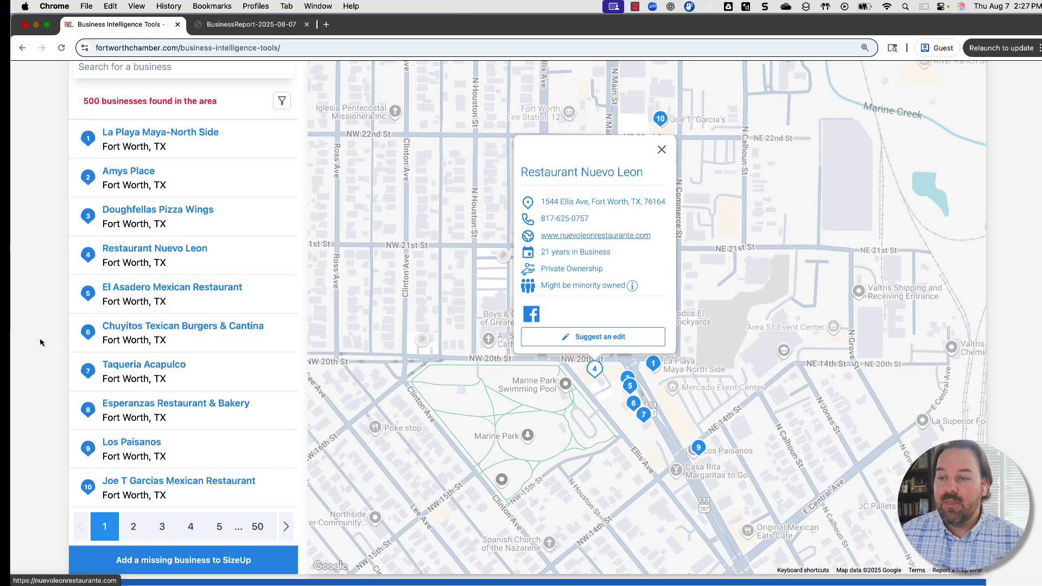
Step: Revisit the Small Business Advisor home page and open the Small Business Insights tools for Jewelry Stores in Fort Worth, TX
scroll(39, 342, up, 3)
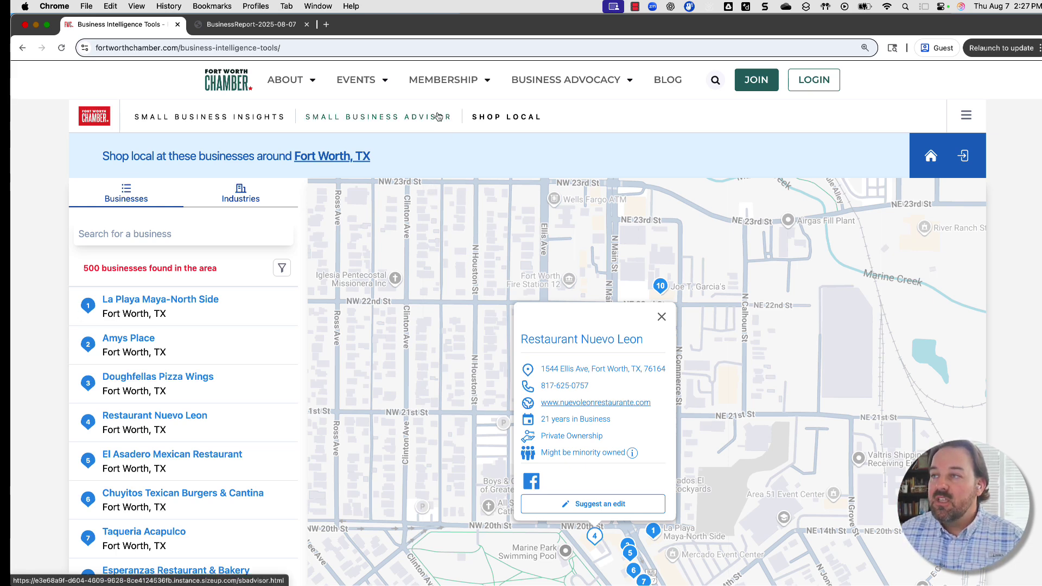
click(438, 118)
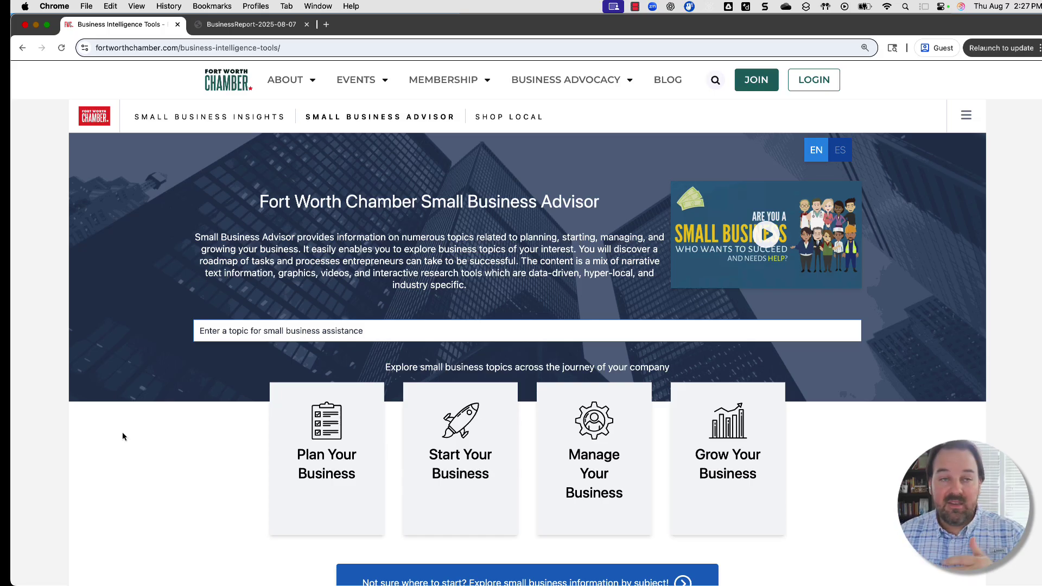
click(174, 120)
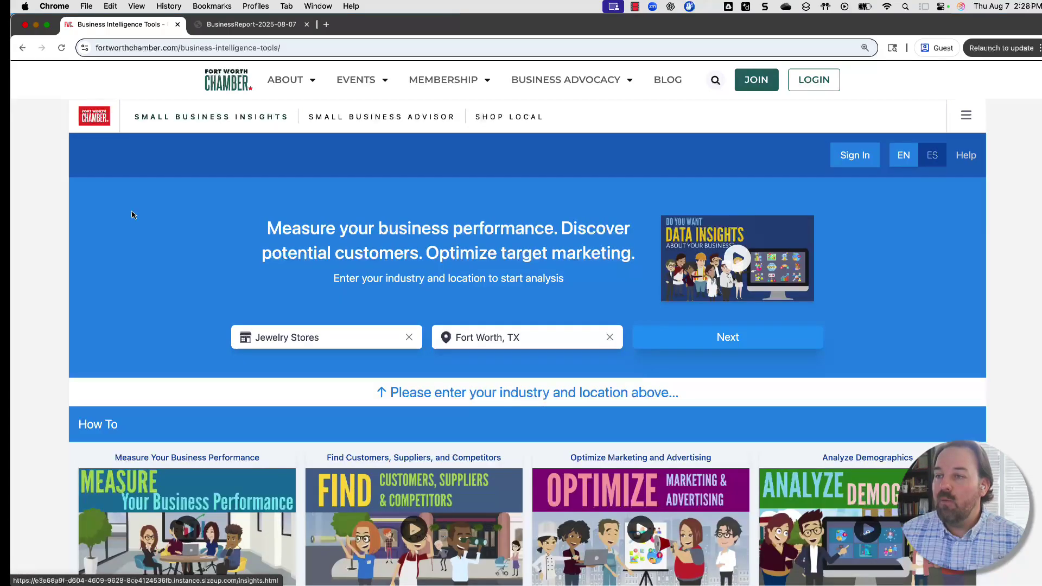
click(670, 345)
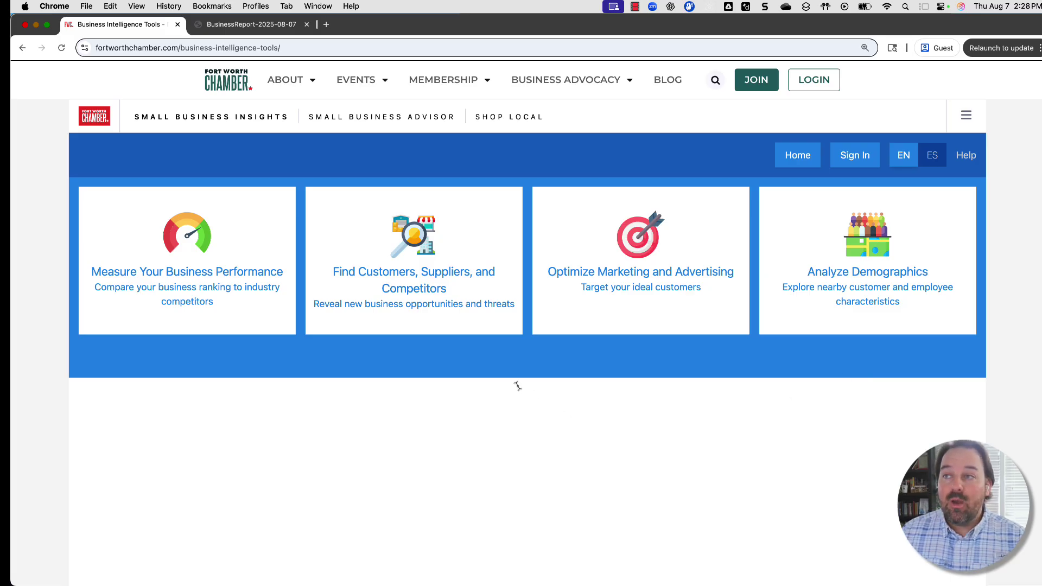
Step: Return to the landing page of the three business tools and open the Live Training registration page
click(106, 116)
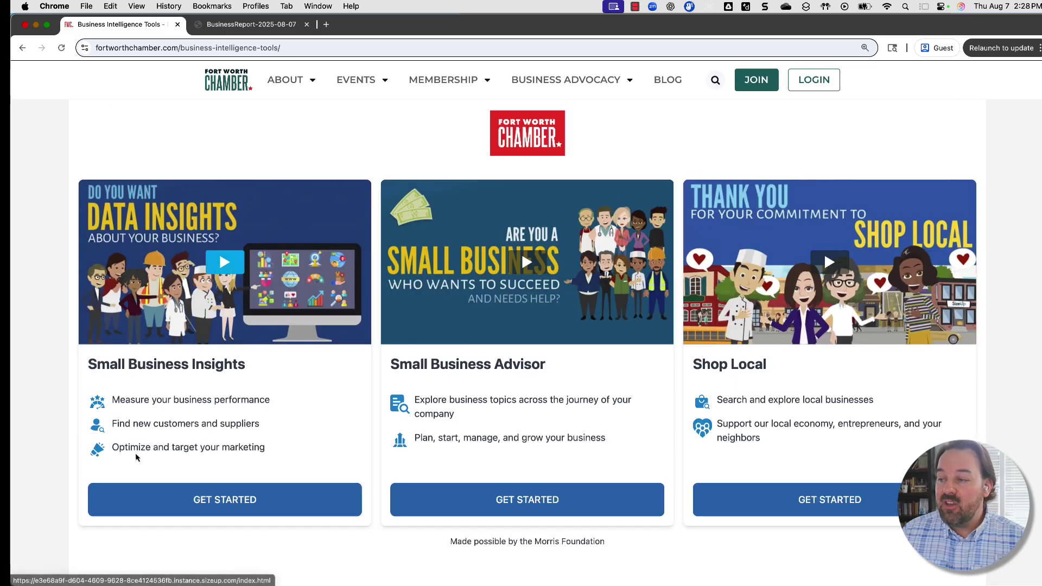
scroll(489, 424, down, 3)
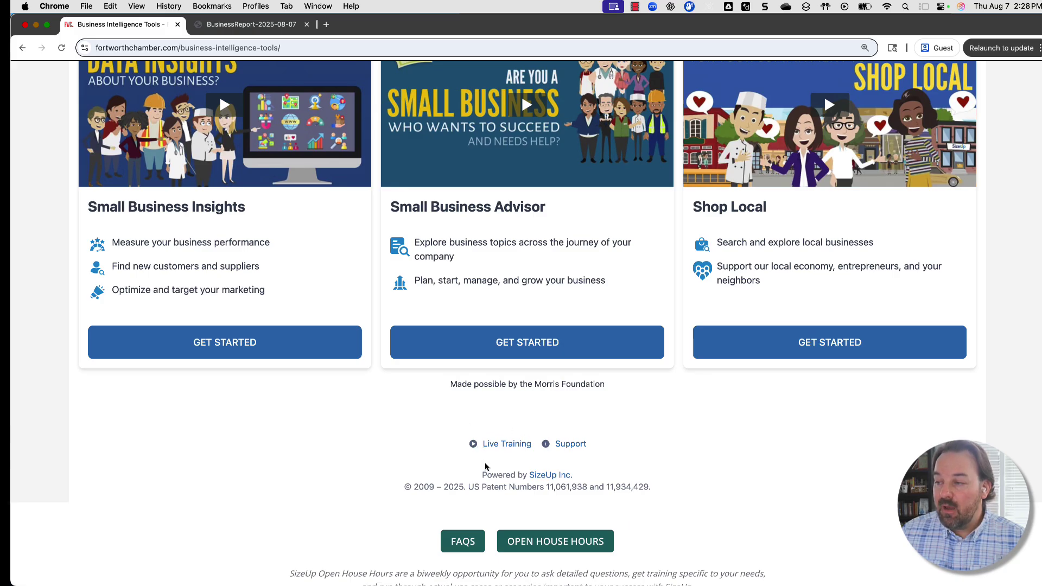
click(509, 444)
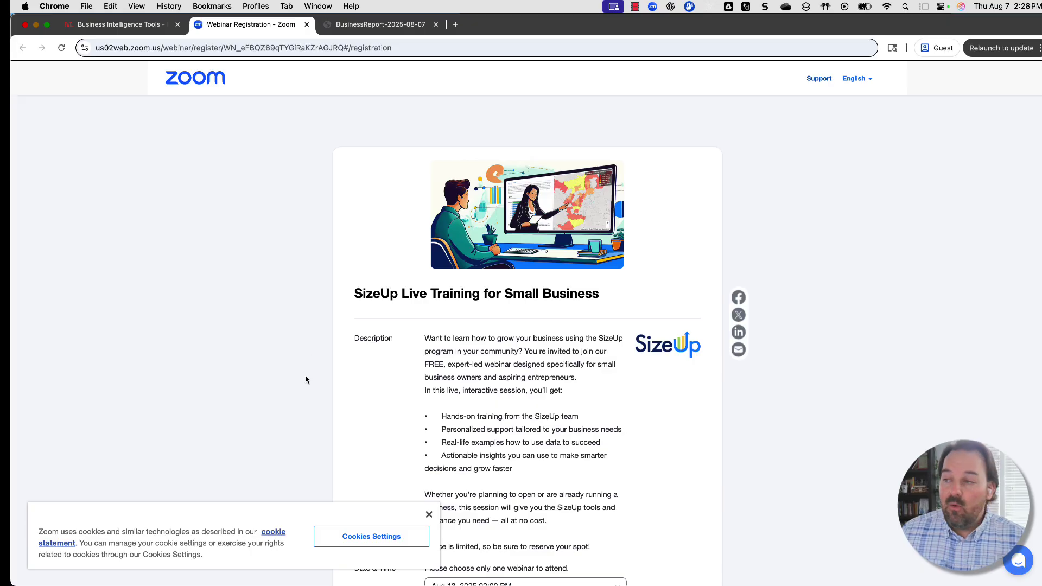
Step: Read through the SizeUp Live Training webinar's description, date and time choice, and registration fields
scroll(306, 378, down, 3)
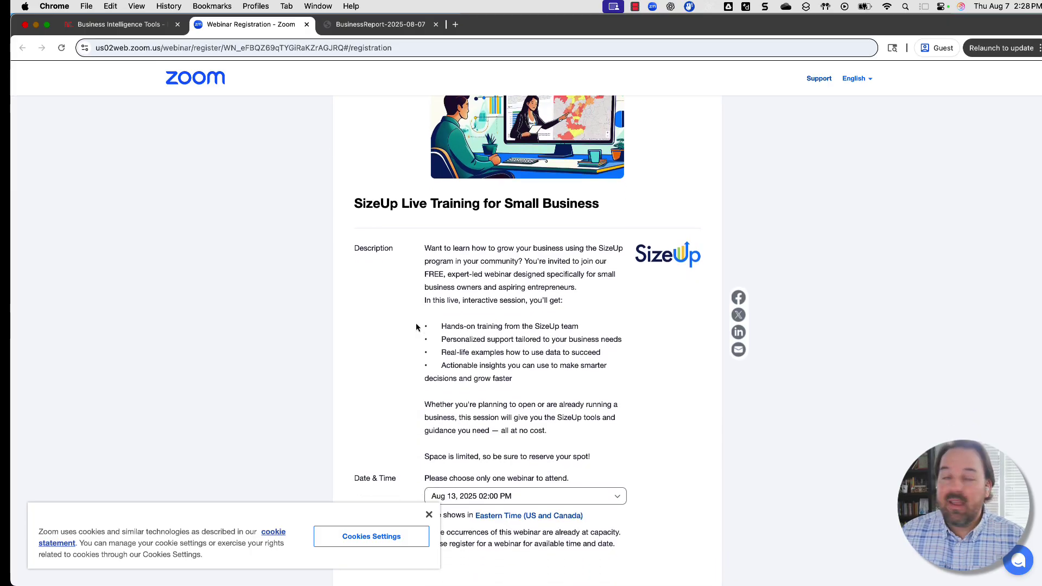
scroll(344, 362, down, 3)
scroll(367, 356, down, 2)
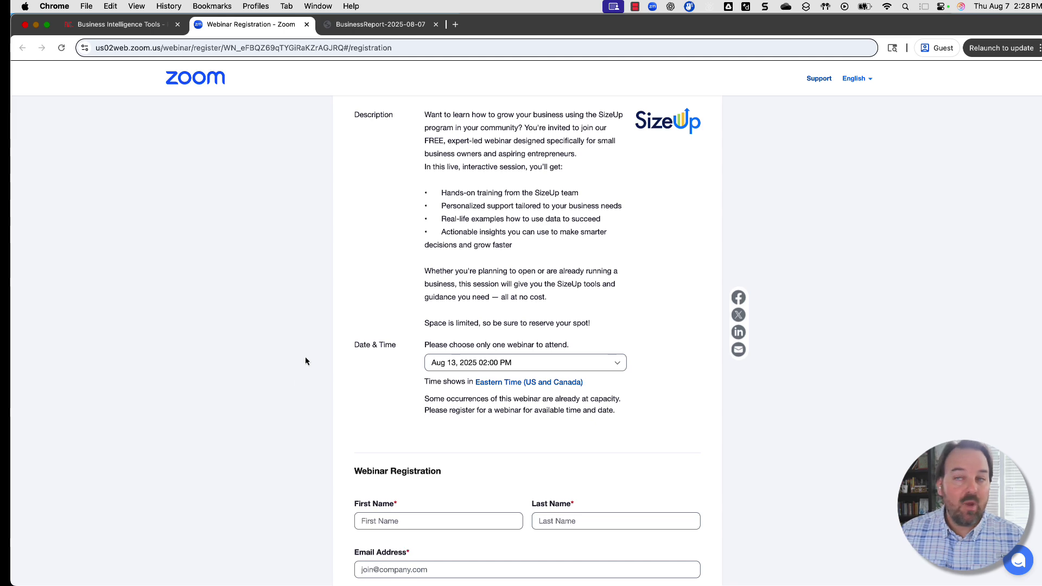
scroll(318, 339, up, 8)
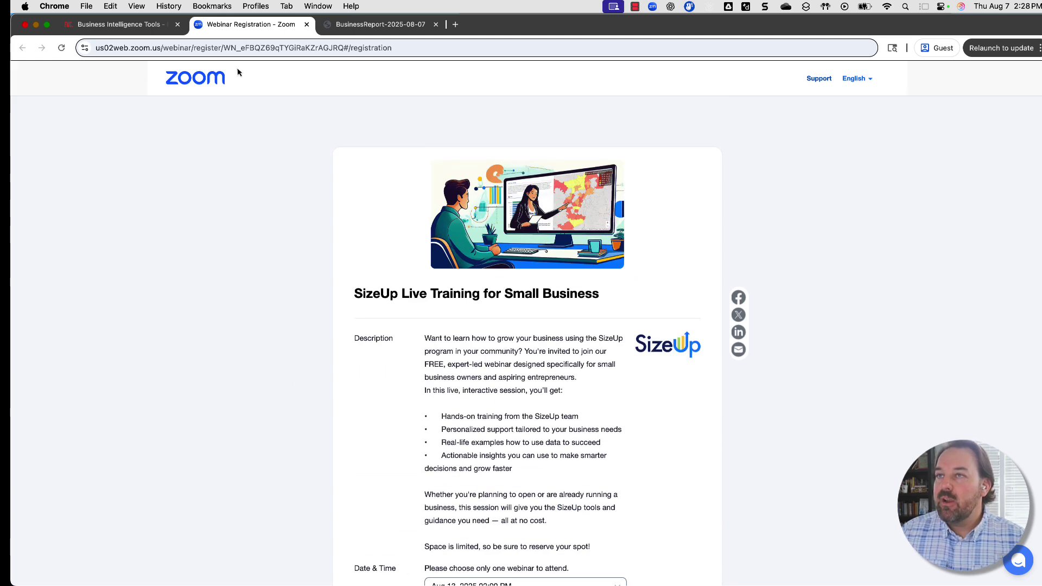